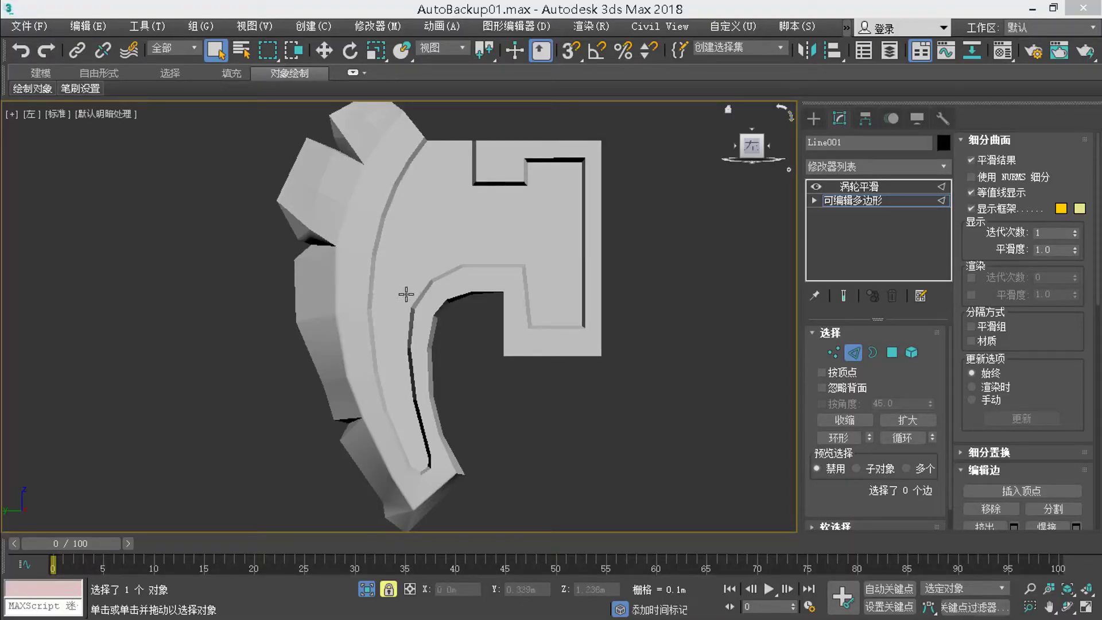
Step: Orbit and zoom around the Line001 gear model, toggling Edged Faces and leaving it on
{"action": "mouse_move", "coordinate": [439, 268]}
{"action": "middle_mouse_down", "text": "alt"}
{"action": "mouse_move", "coordinate": [393, 302]}
{"action": "mouse_move", "coordinate": [430, 275]}
{"action": "mouse_move", "coordinate": [413, 288]}
{"action": "mouse_move", "coordinate": [450, 319]}
{"action": "mouse_move", "coordinate": [420, 305]}
{"action": "middle_mouse_up", "text": "alt"}
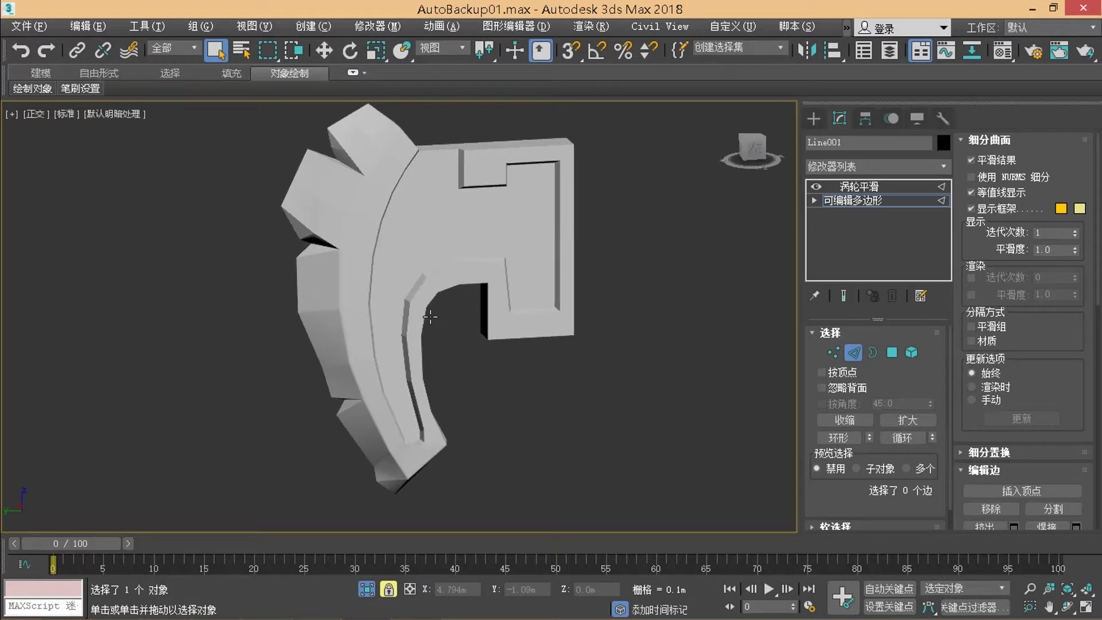
{"action": "key", "text": "F4"}
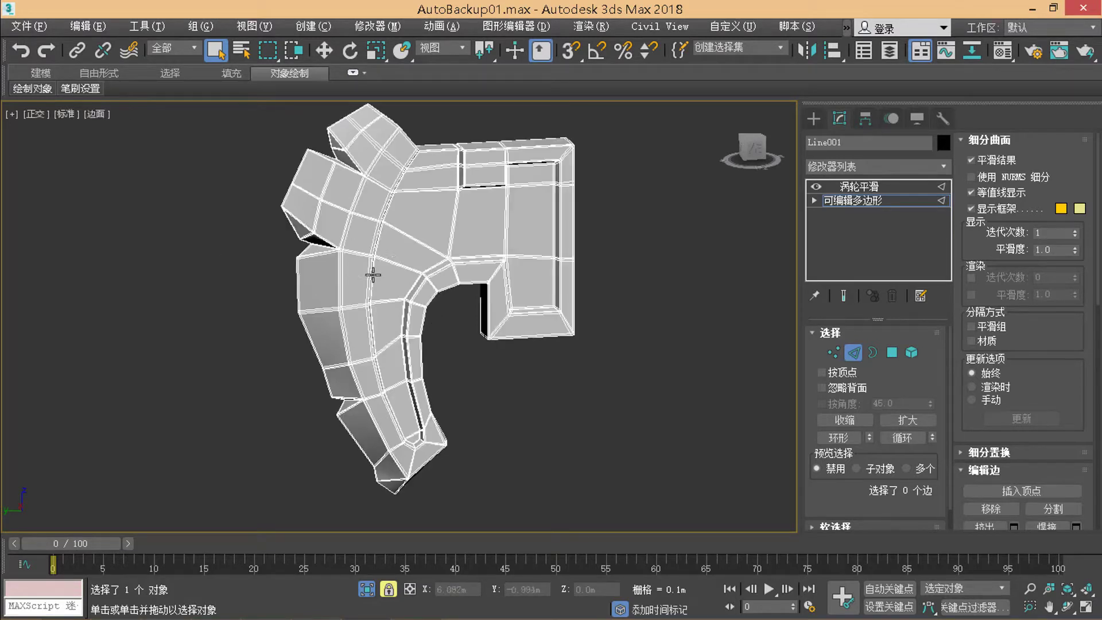
{"action": "mouse_move", "coordinate": [418, 289]}
{"action": "middle_mouse_down", "text": "alt"}
{"action": "mouse_move", "coordinate": [388, 315]}
{"action": "mouse_move", "coordinate": [405, 320]}
{"action": "mouse_move", "coordinate": [438, 296]}
{"action": "middle_mouse_up", "text": "alt"}
{"action": "scroll", "coordinate": [413, 311], "scroll_direction": "up", "scroll_amount": 2}
{"action": "key", "text": "F4"}
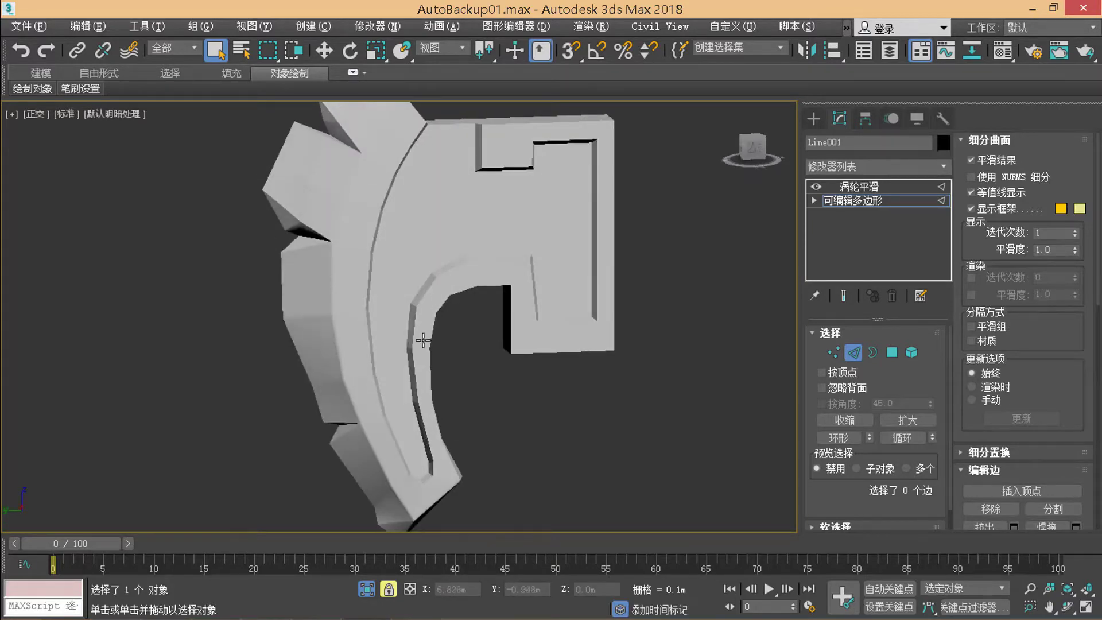
{"action": "mouse_move", "coordinate": [423, 340]}
{"action": "middle_mouse_down", "text": "alt"}
{"action": "mouse_move", "coordinate": [425, 322]}
{"action": "mouse_move", "coordinate": [432, 327]}
{"action": "mouse_move", "coordinate": [401, 343]}
{"action": "middle_mouse_up", "text": "alt"}
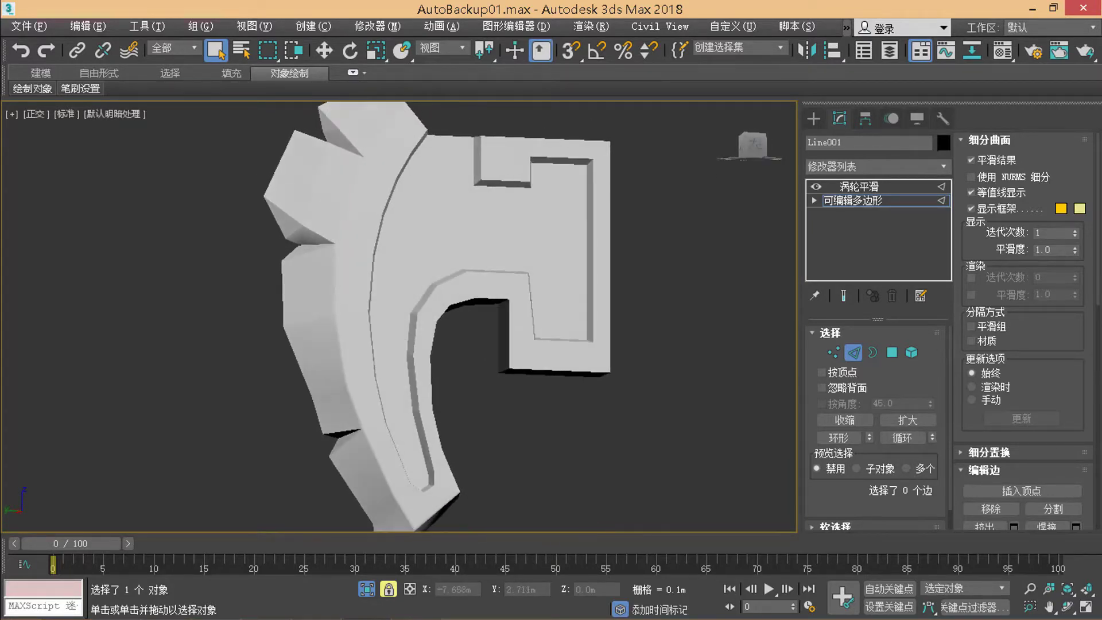
{"action": "scroll", "coordinate": [423, 320], "scroll_direction": "up", "scroll_amount": 2}
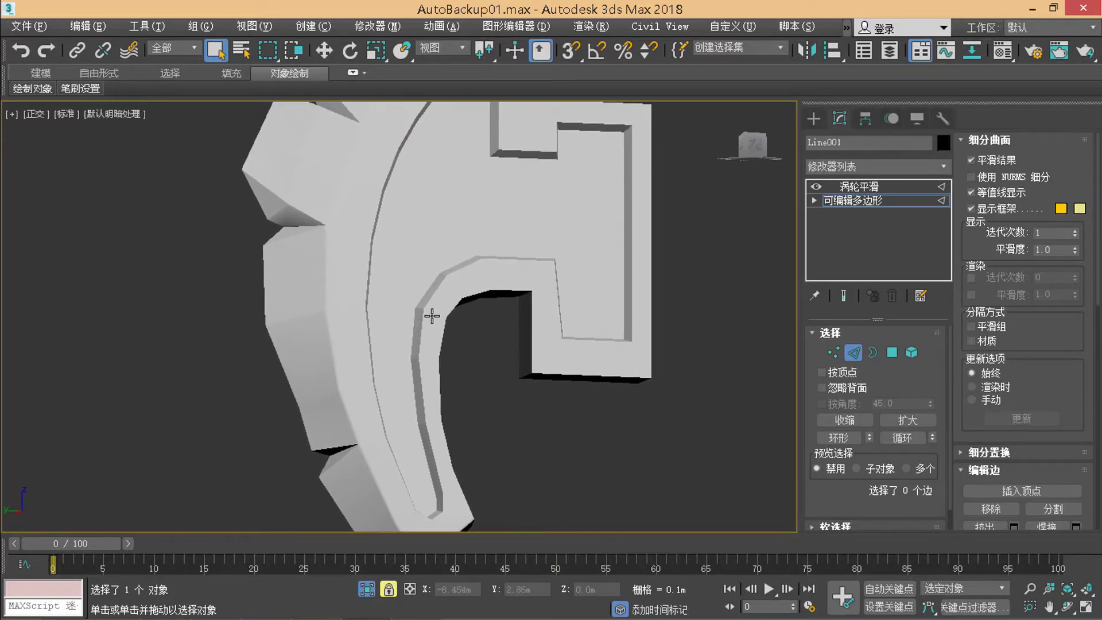
{"action": "mouse_move", "coordinate": [418, 326]}
{"action": "middle_mouse_down", "text": "alt"}
{"action": "mouse_move", "coordinate": [428, 315]}
{"action": "mouse_move", "coordinate": [409, 338]}
{"action": "middle_mouse_up", "text": "alt"}
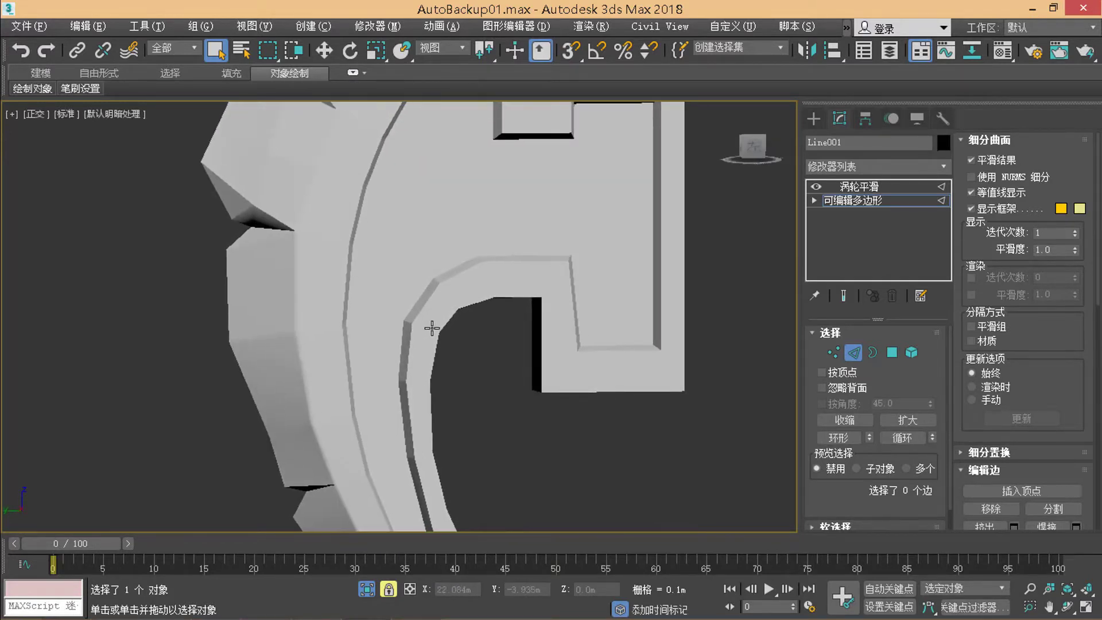
{"action": "key", "text": "F4"}
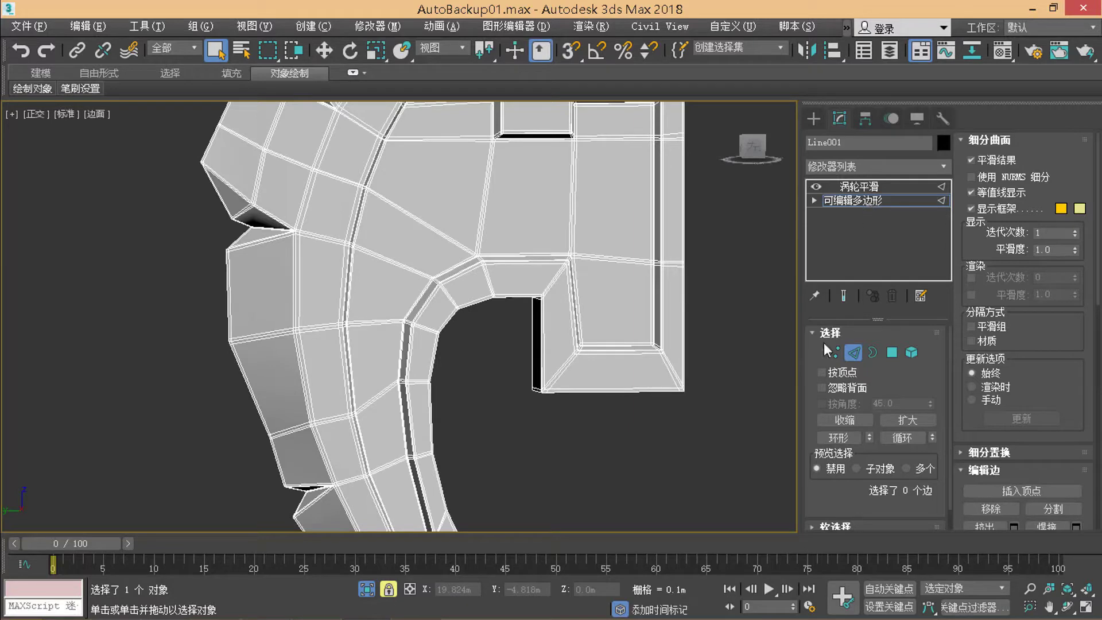
Step: Enter Vertex sub-object mode and zoom in on the flat face
{"action": "left_click", "coordinate": [835, 348]}
{"action": "scroll", "coordinate": [449, 271], "scroll_direction": "up", "scroll_amount": 3}
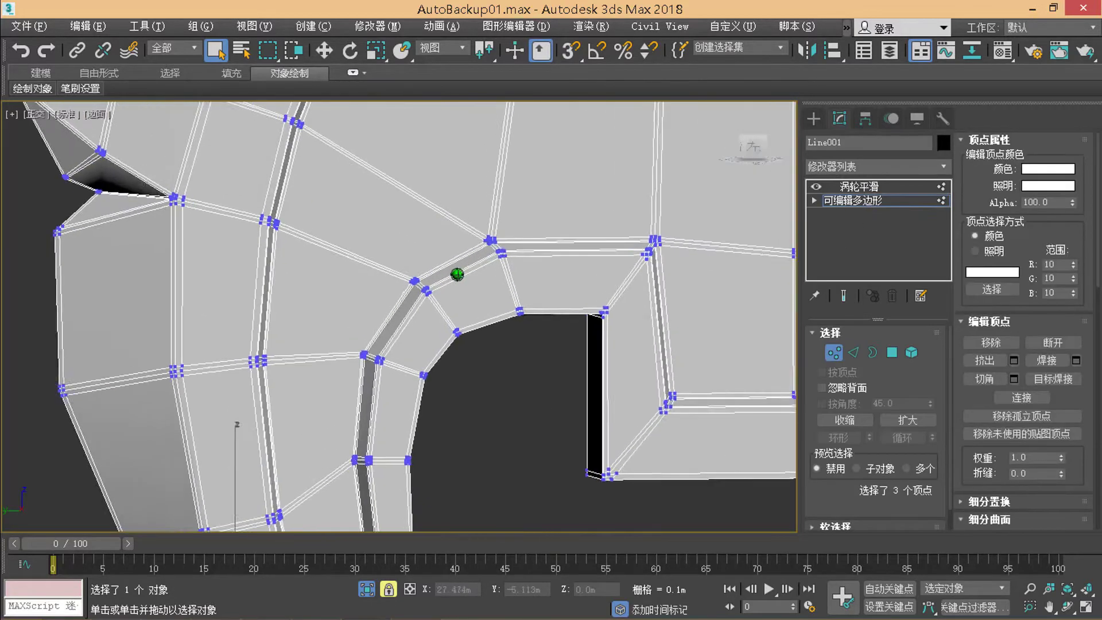
{"action": "scroll", "coordinate": [450, 271], "scroll_direction": "up", "scroll_amount": 2}
{"action": "scroll", "coordinate": [449, 271], "scroll_direction": "up", "scroll_amount": 2}
{"action": "scroll", "coordinate": [405, 286], "scroll_direction": "up", "scroll_amount": 1}
{"action": "scroll", "coordinate": [438, 263], "scroll_direction": "down", "scroll_amount": 1}
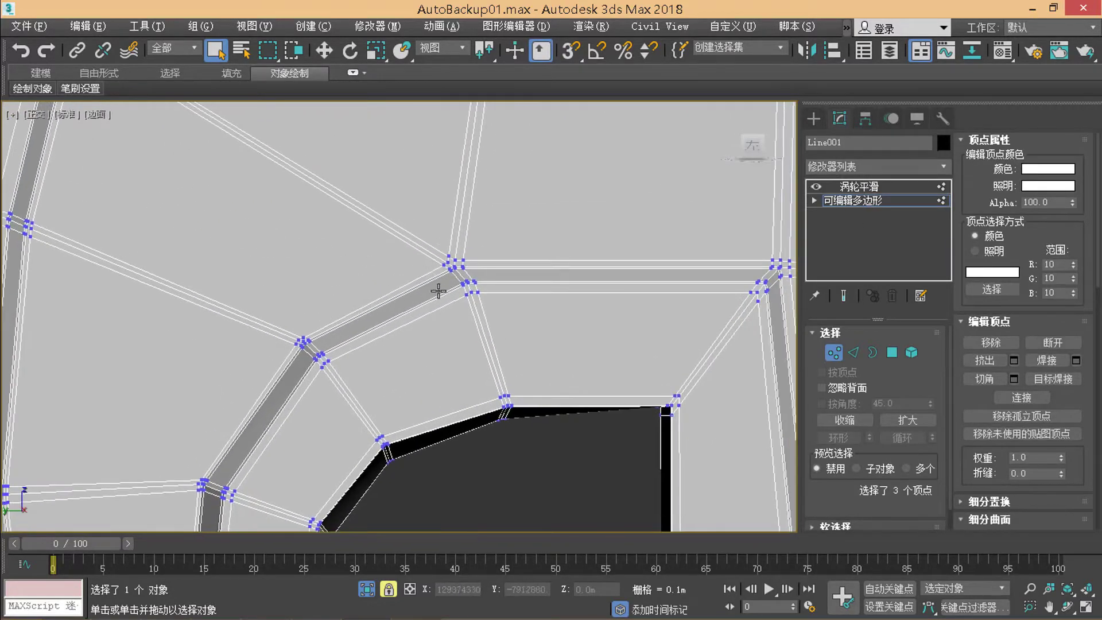
{"action": "scroll", "coordinate": [473, 279], "scroll_direction": "up", "scroll_amount": 1}
{"action": "scroll", "coordinate": [455, 294], "scroll_direction": "up", "scroll_amount": 1}
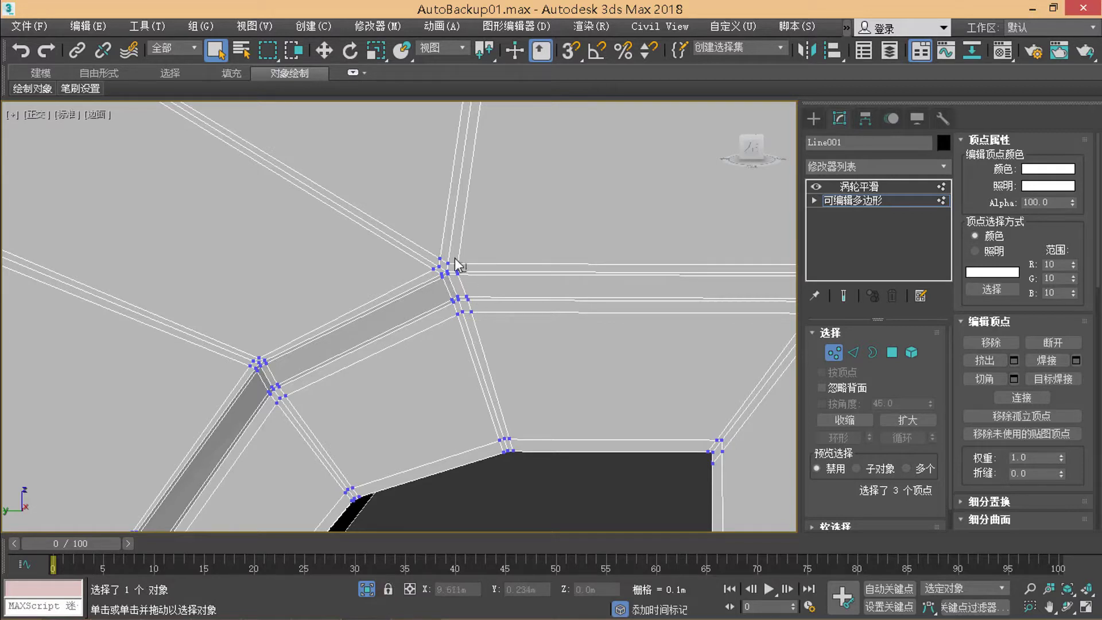
Step: Move the column of vertices, including the corner ones, slightly right across the flat face
{"action": "left_click", "coordinate": [457, 271]}
{"action": "left_click", "coordinate": [479, 297], "text": "ctrl"}
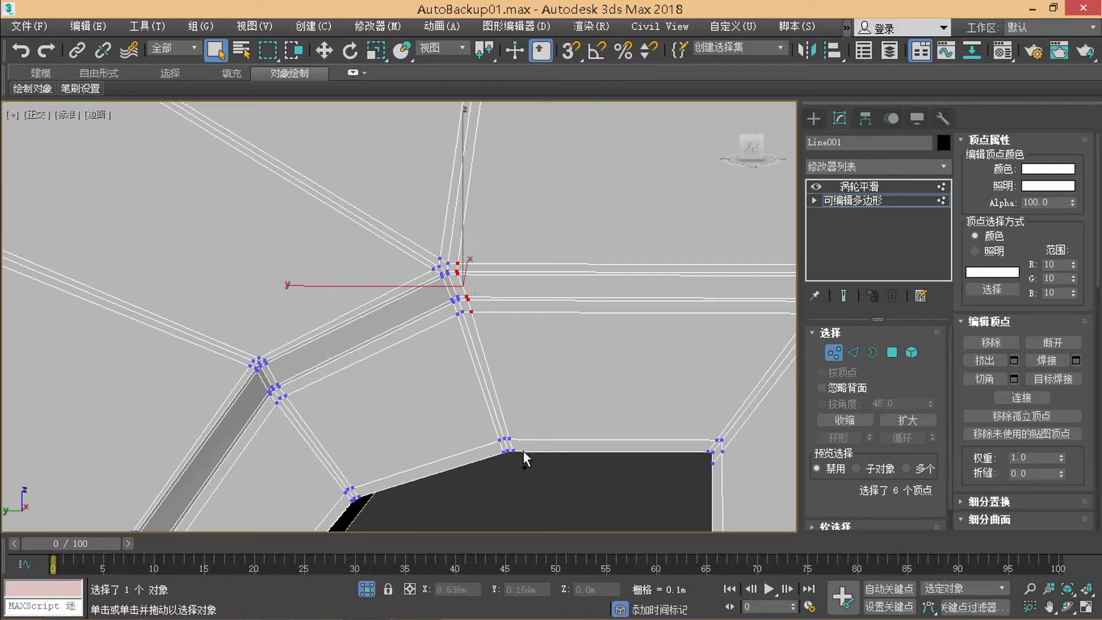
{"action": "left_click", "coordinate": [513, 438], "text": "ctrl"}
{"action": "left_click", "coordinate": [507, 436], "text": "ctrl"}
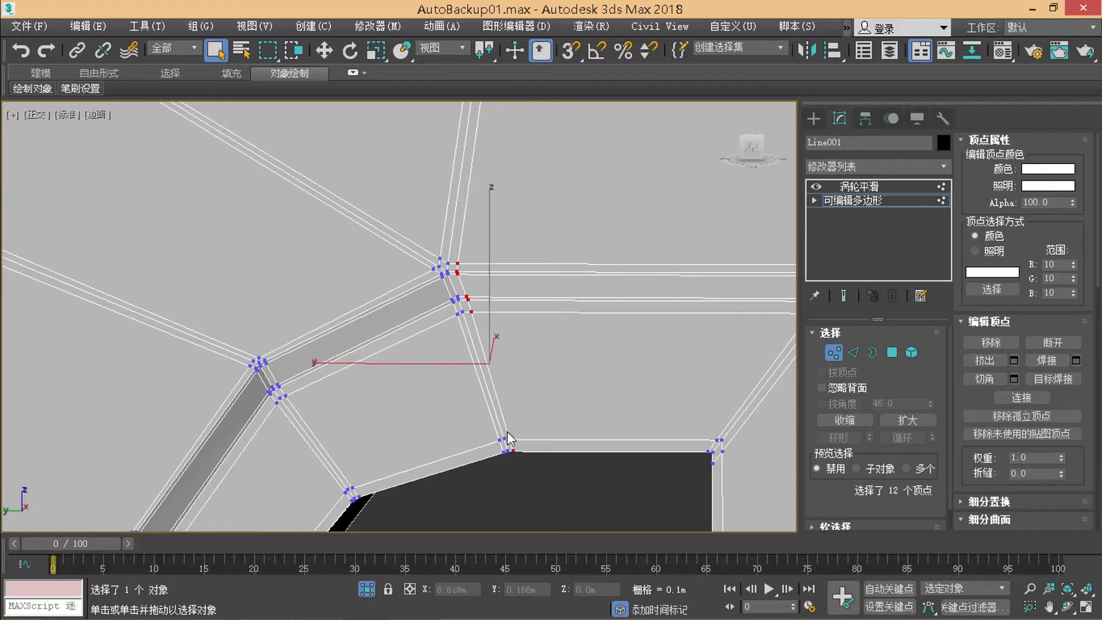
{"action": "left_click", "coordinate": [329, 56]}
{"action": "left_click_drag", "start_coordinate": [413, 363], "coordinate": [463, 328]}
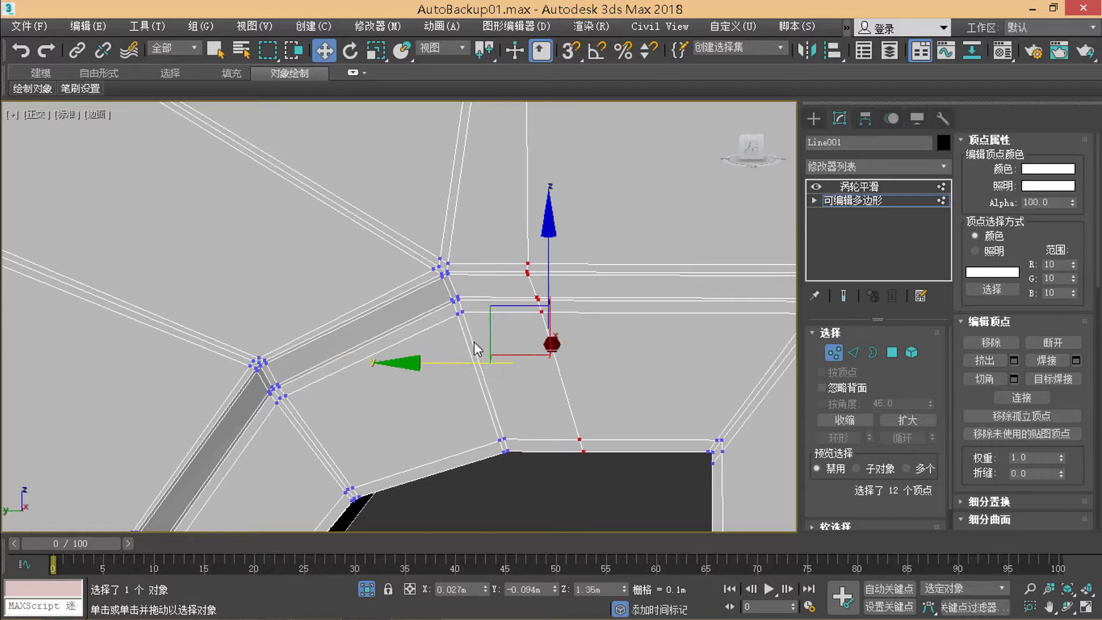
{"action": "scroll", "coordinate": [474, 349], "scroll_direction": "down", "scroll_amount": 2}
{"action": "mouse_move", "coordinate": [459, 321]}
{"action": "middle_mouse_down"}
{"action": "mouse_move", "coordinate": [452, 311]}
{"action": "mouse_move", "coordinate": [439, 323]}
{"action": "middle_mouse_up"}
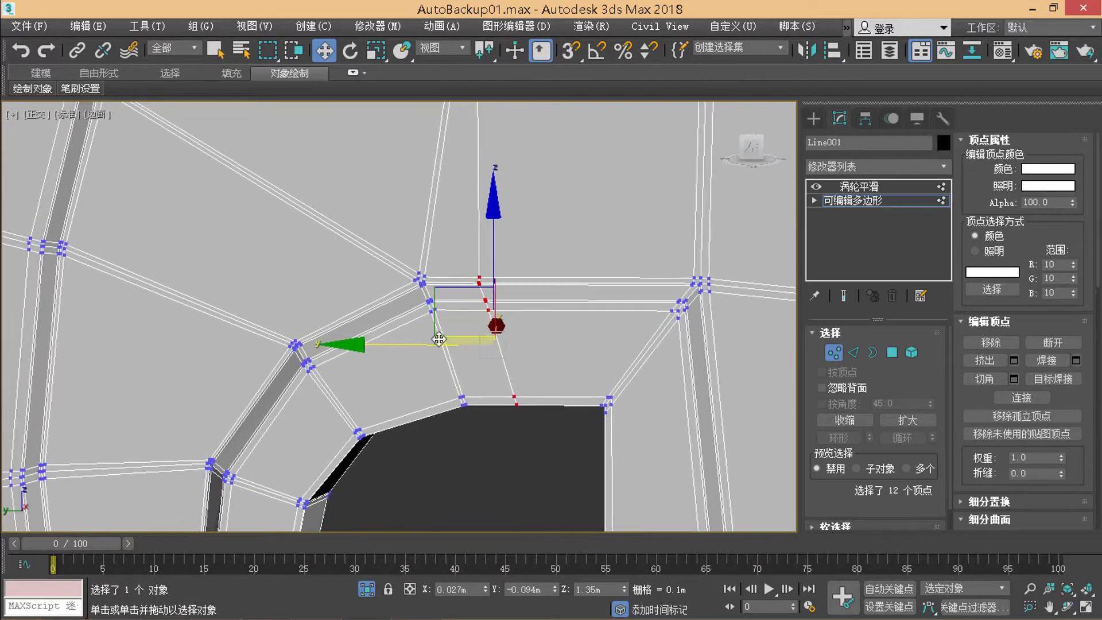
Step: Select the three junction vertices and their neighbours on the strip
{"action": "left_click", "coordinate": [477, 420]}
{"action": "scroll", "coordinate": [436, 304], "scroll_direction": "up", "scroll_amount": 2}
{"action": "scroll", "coordinate": [434, 301], "scroll_direction": "up", "scroll_amount": 2}
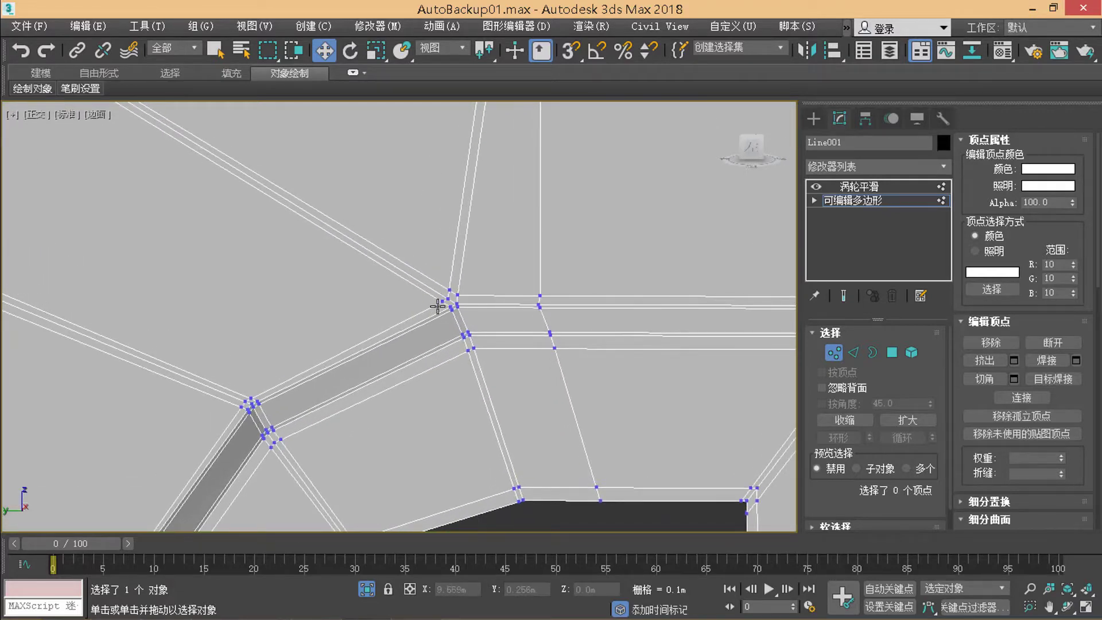
{"action": "left_click_drag", "start_coordinate": [437, 305], "coordinate": [459, 290]}
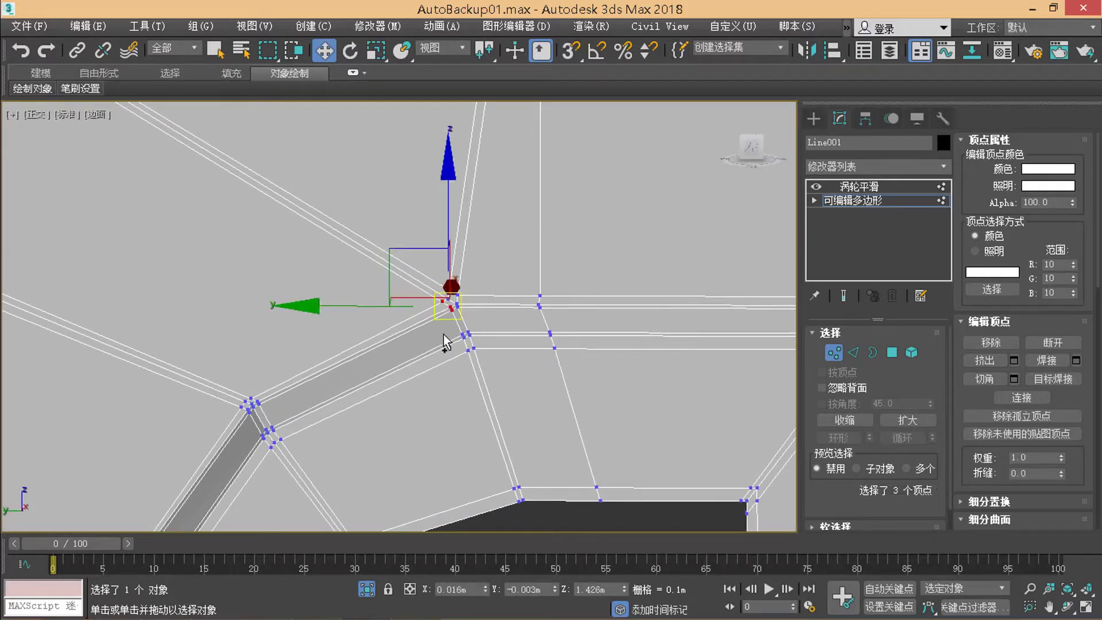
{"action": "left_click", "coordinate": [463, 336], "text": "ctrl"}
{"action": "left_click", "coordinate": [468, 350], "text": "ctrl"}
{"action": "middle_click_drag", "start_coordinate": [468, 352], "coordinate": [432, 302]}
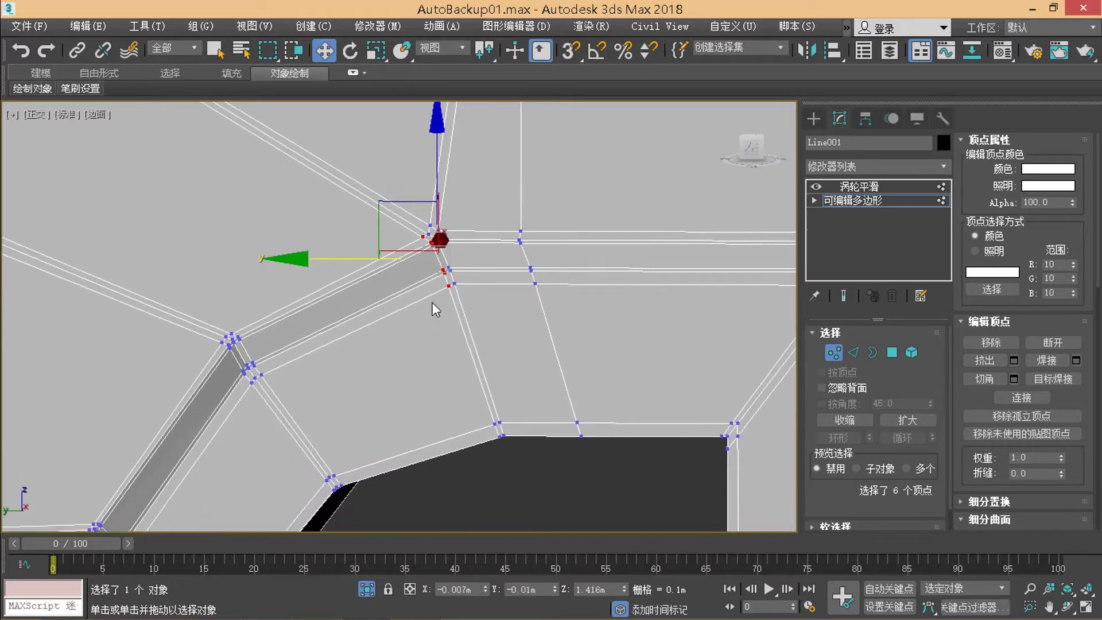
Step: Add the remaining junction-strip vertices, drop one, and bring Edit Geometry Constraints into view
{"action": "left_click", "coordinate": [486, 399], "text": "ctrl"}
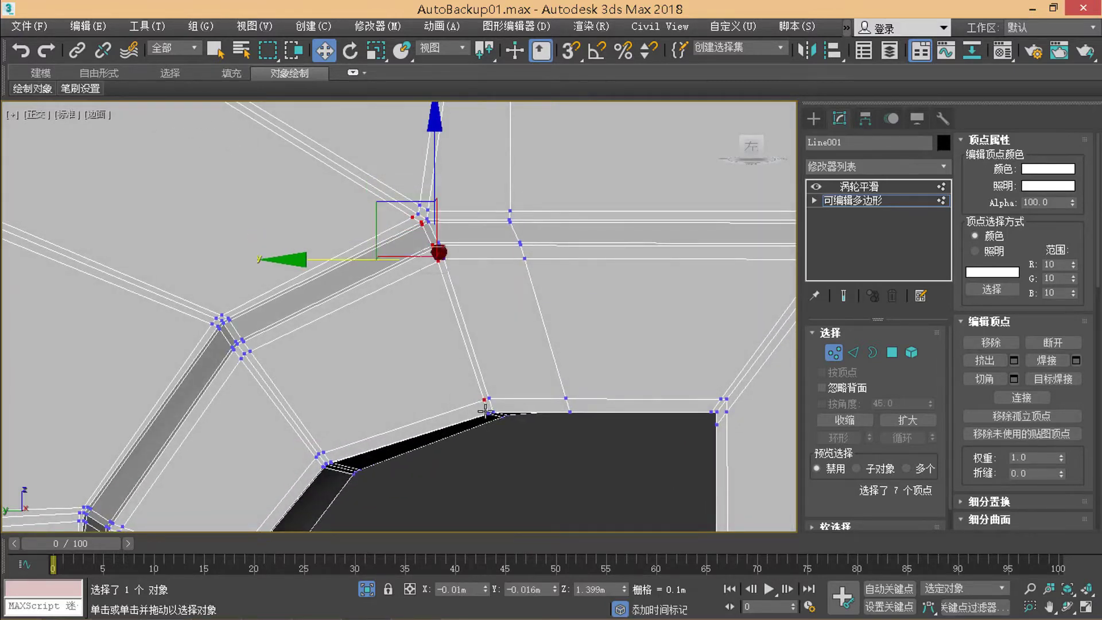
{"action": "middle_click_drag", "start_coordinate": [486, 401], "coordinate": [491, 401], "text": "alt"}
{"action": "left_click", "coordinate": [489, 397], "text": "ctrl"}
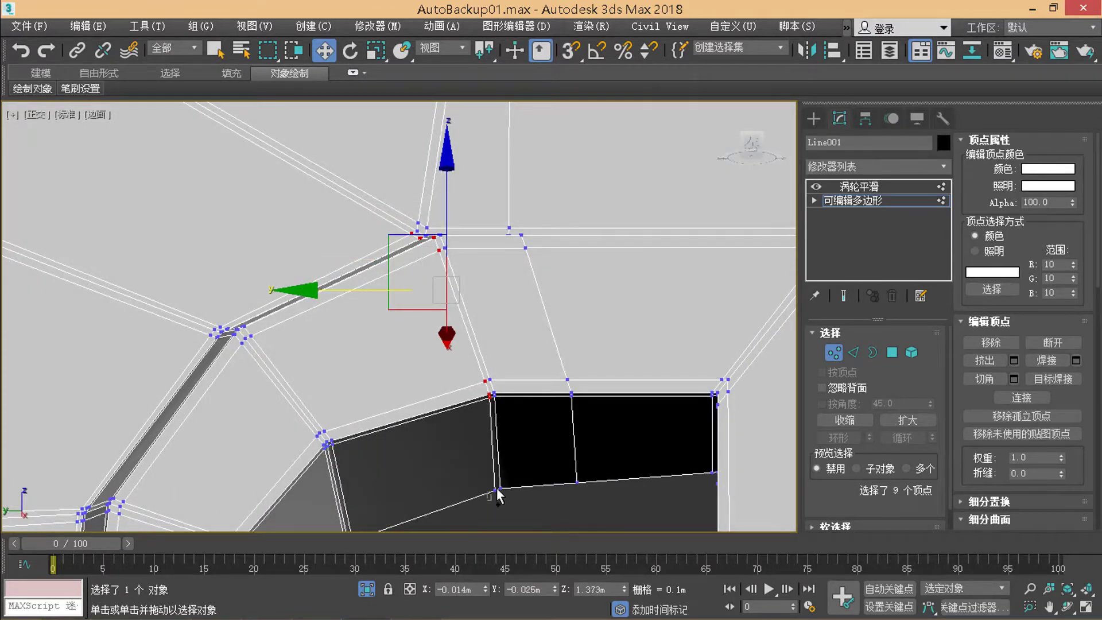
{"action": "left_click", "coordinate": [497, 489], "text": "ctrl"}
{"action": "mouse_move", "coordinate": [497, 489]}
{"action": "middle_mouse_down", "text": "alt"}
{"action": "mouse_move", "coordinate": [505, 446]}
{"action": "mouse_move", "coordinate": [514, 473]}
{"action": "middle_mouse_up", "text": "alt"}
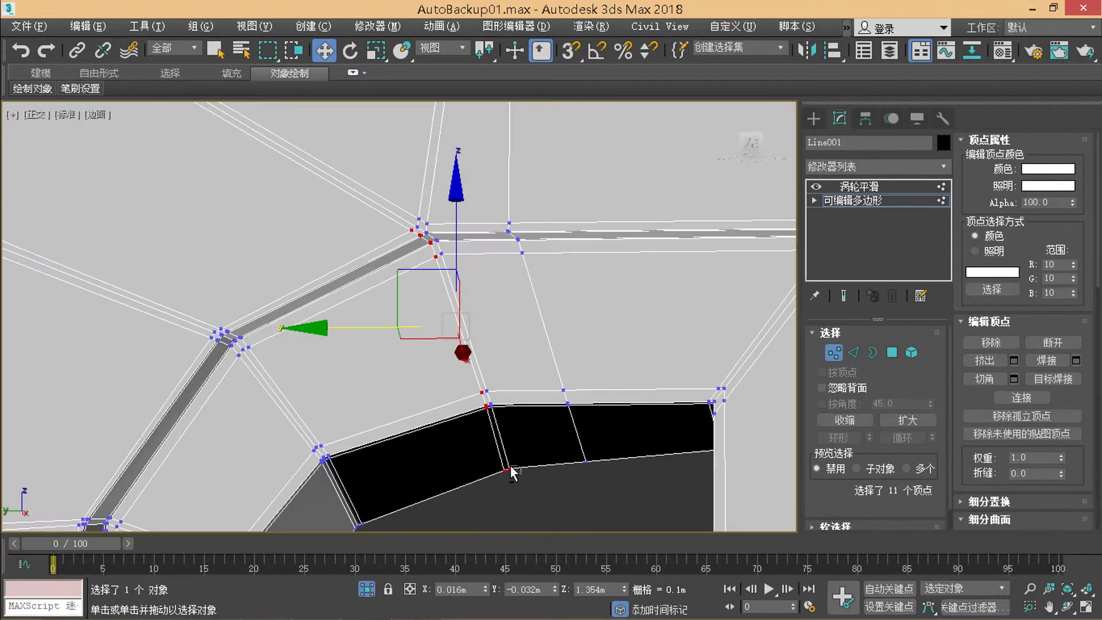
{"action": "left_click", "coordinate": [510, 466], "text": "alt"}
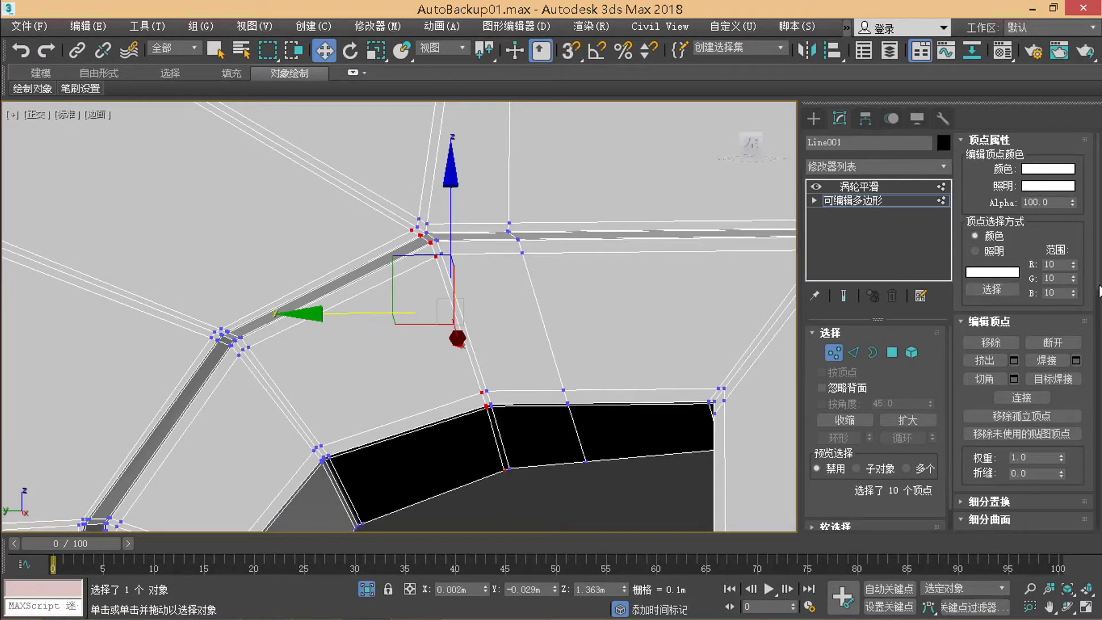
{"action": "left_click_drag", "start_coordinate": [1099, 290], "coordinate": [1096, 333]}
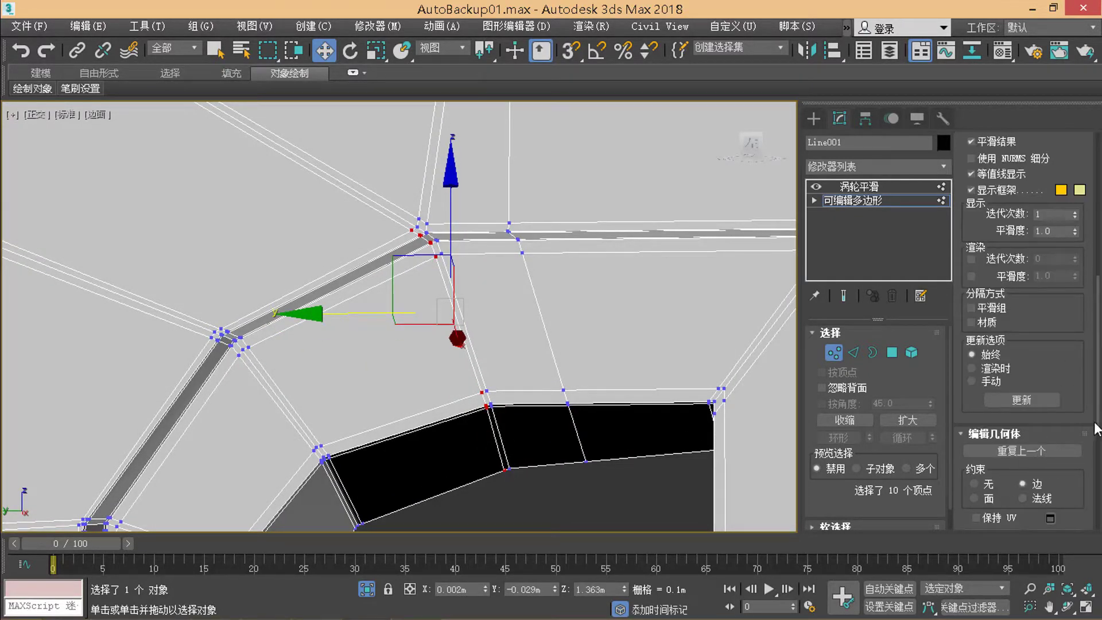
Step: Set the vertex constraint to Edge and slide the selected junction vertices along their edges
{"action": "left_click_drag", "start_coordinate": [1009, 473], "coordinate": [976, 403]}
{"action": "left_click", "coordinate": [976, 409]}
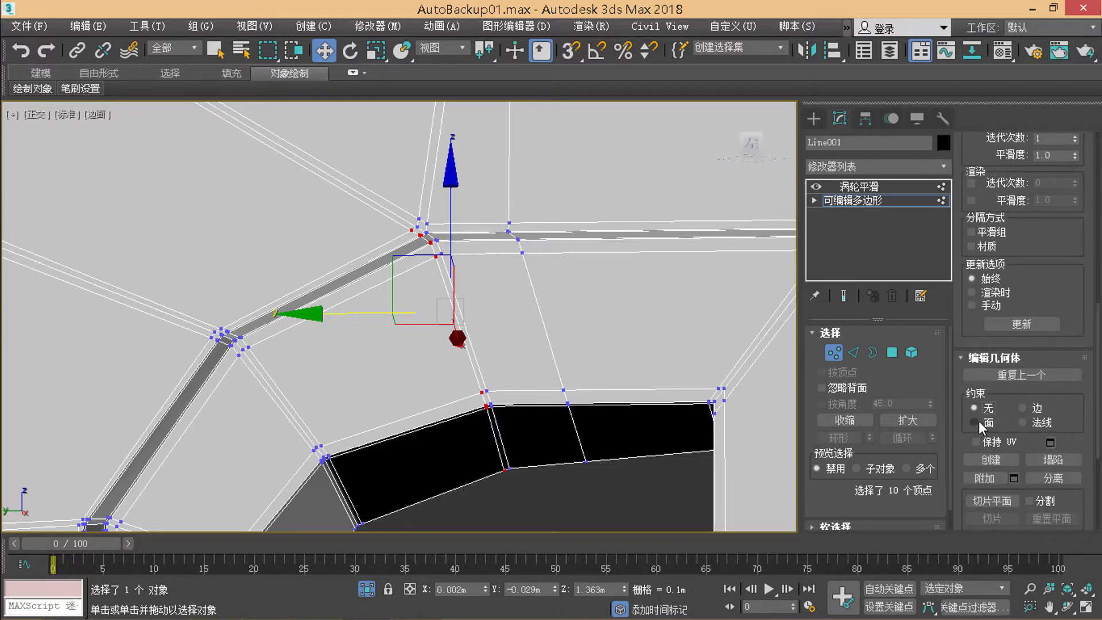
{"action": "left_click", "coordinate": [1022, 409]}
{"action": "middle_click_drag", "start_coordinate": [436, 298], "coordinate": [456, 288], "text": "alt"}
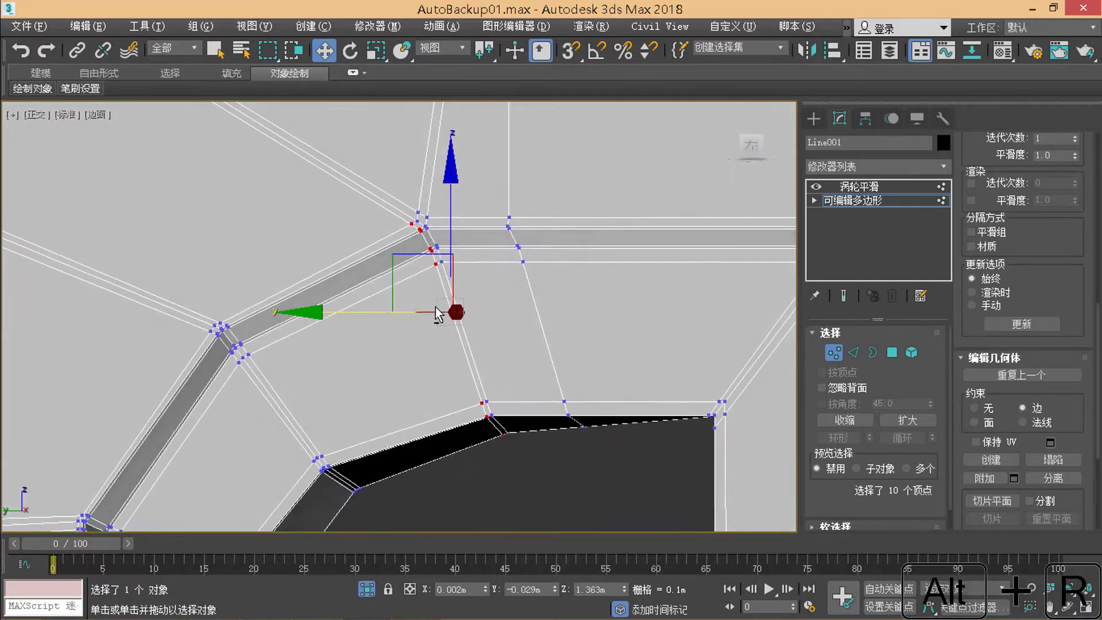
{"action": "left_click_drag", "start_coordinate": [394, 290], "coordinate": [346, 306]}
{"action": "mouse_move", "coordinate": [346, 305]}
{"action": "middle_mouse_down", "text": "alt"}
{"action": "mouse_move", "coordinate": [447, 260]}
{"action": "mouse_move", "coordinate": [445, 308]}
{"action": "mouse_move", "coordinate": [431, 315]}
{"action": "mouse_move", "coordinate": [378, 300]}
{"action": "middle_mouse_up", "text": "alt"}
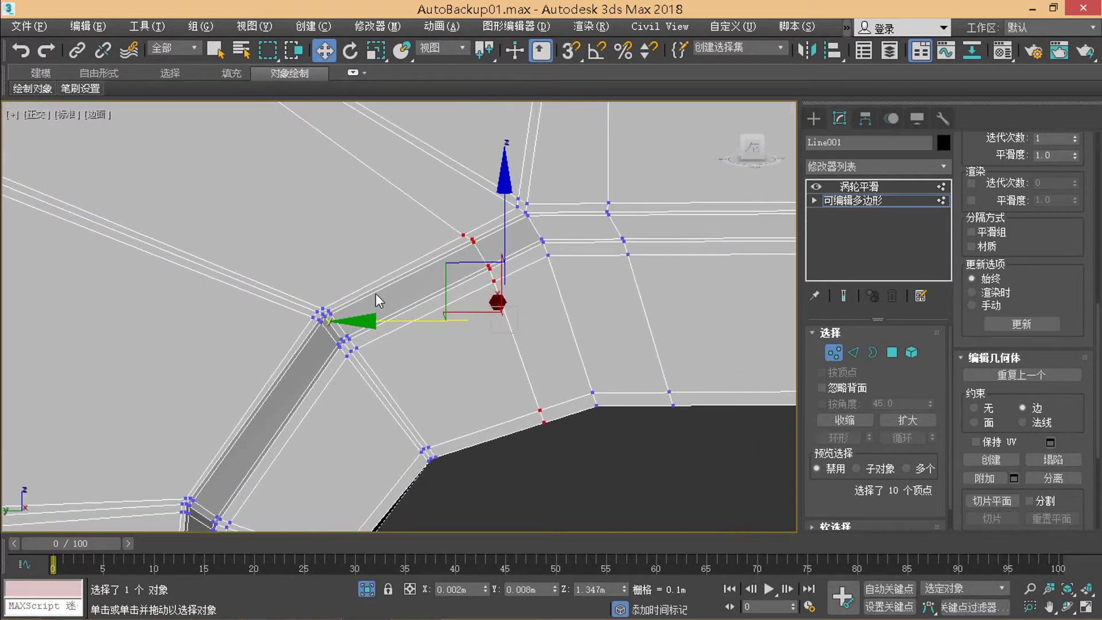
Step: Select the vertex pairs at the tooth-corner strip junction
{"action": "left_click", "coordinate": [322, 312]}
{"action": "left_click", "coordinate": [343, 315]}
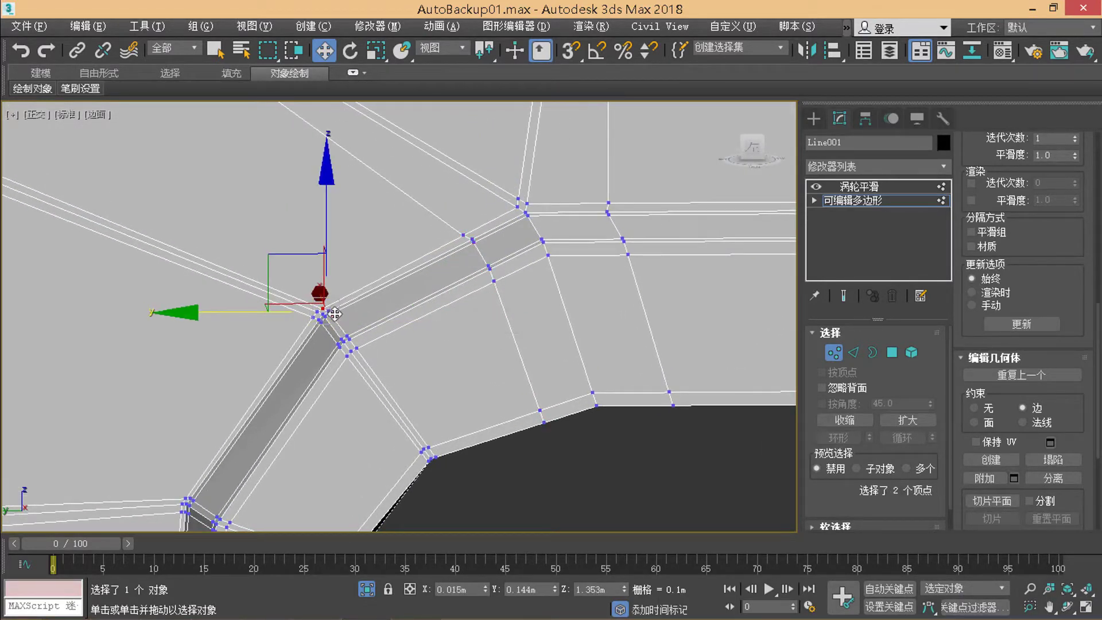
{"action": "left_click", "coordinate": [357, 340], "text": "ctrl"}
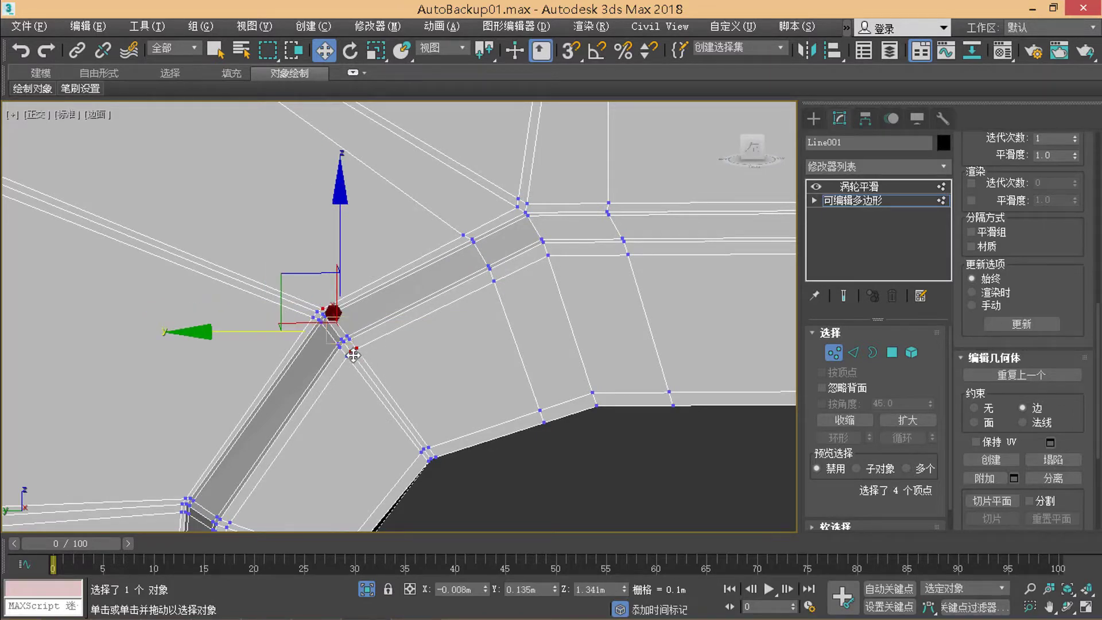
{"action": "scroll", "coordinate": [355, 352], "scroll_direction": "up", "scroll_amount": 1}
{"action": "left_click", "coordinate": [342, 337], "text": "ctrl"}
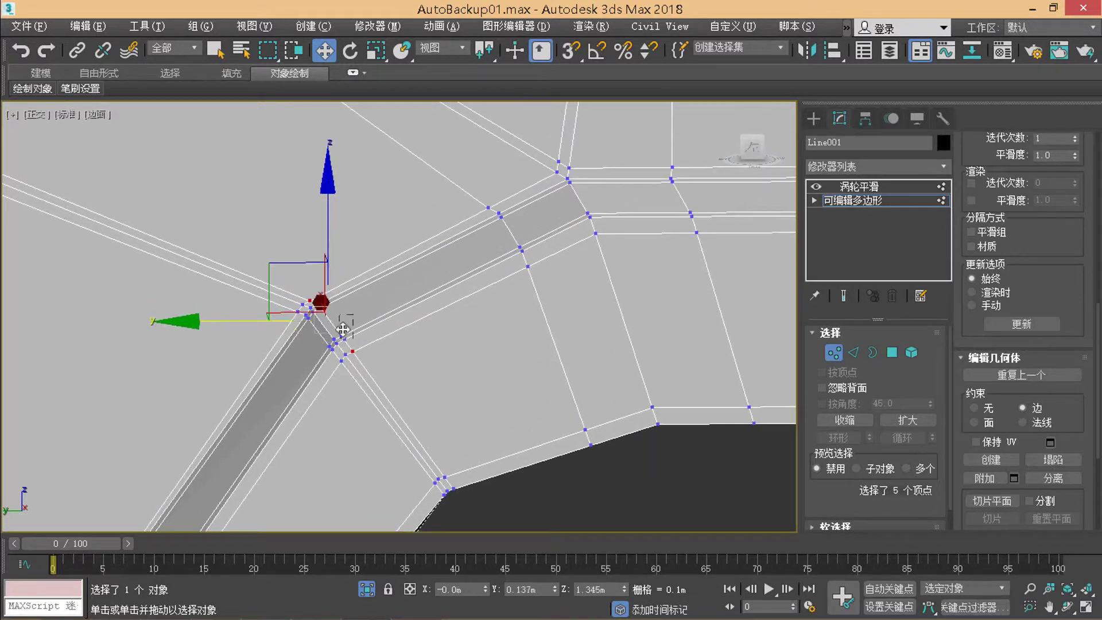
{"action": "left_click", "coordinate": [344, 338], "text": "ctrl"}
{"action": "middle_click_drag", "start_coordinate": [423, 435], "coordinate": [394, 351]}
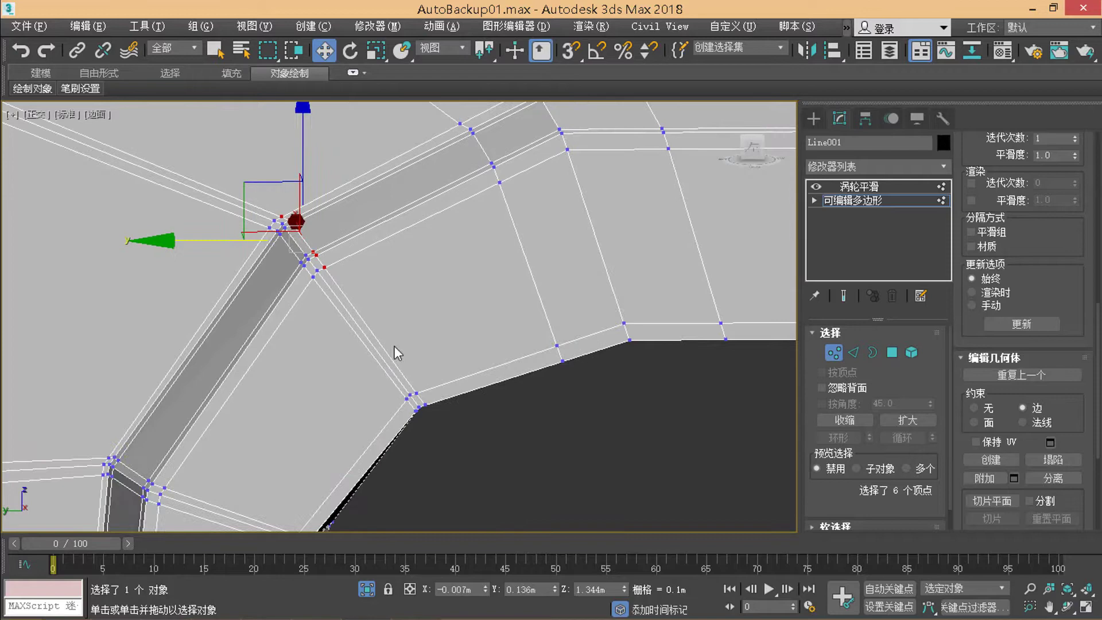
{"action": "left_click", "coordinate": [417, 393], "text": "ctrl"}
Step: Add further corner vertices, drop one, and slide them and one single vertex along their edges
{"action": "middle_click_drag", "start_coordinate": [423, 393], "coordinate": [437, 401], "text": "alt"}
{"action": "left_click", "coordinate": [423, 413], "text": "ctrl"}
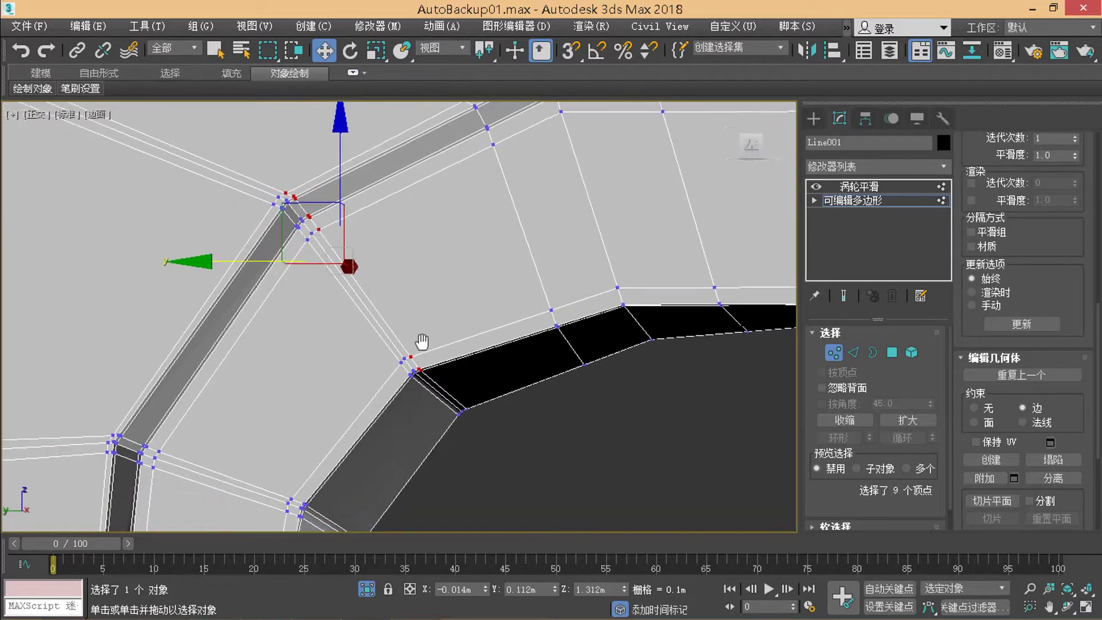
{"action": "mouse_move", "coordinate": [423, 347]}
{"action": "middle_mouse_down"}
{"action": "mouse_move", "coordinate": [448, 370]}
{"action": "mouse_move", "coordinate": [386, 312]}
{"action": "mouse_move", "coordinate": [297, 290]}
{"action": "middle_mouse_up"}
{"action": "left_click", "coordinate": [432, 360], "text": "ctrl"}
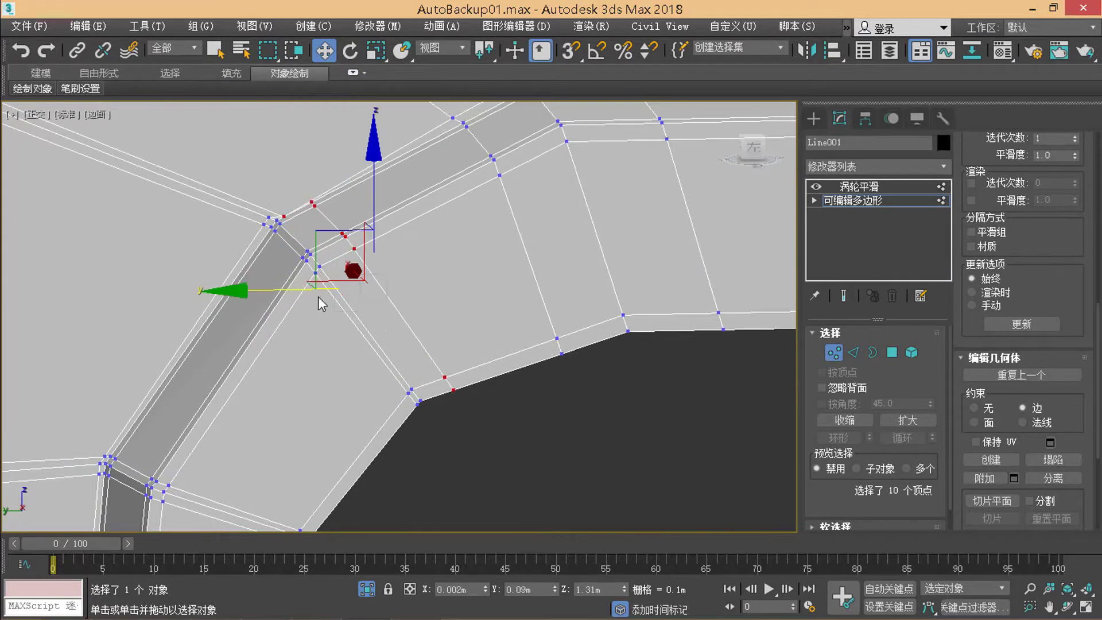
{"action": "left_click", "coordinate": [272, 218], "text": "alt"}
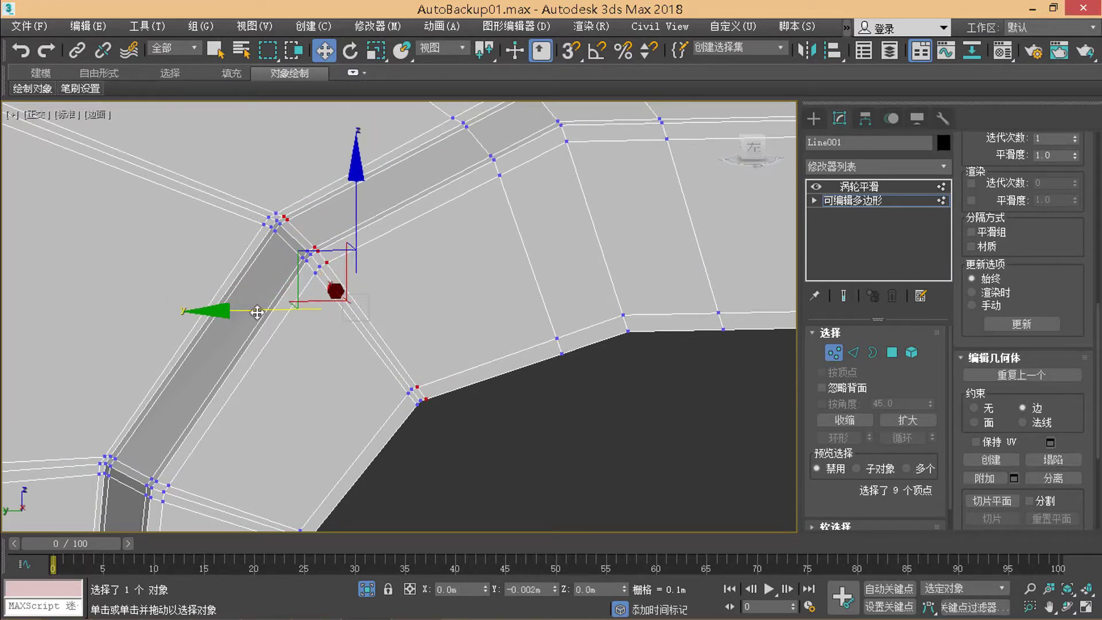
{"action": "left_click_drag", "start_coordinate": [249, 316], "coordinate": [322, 287]}
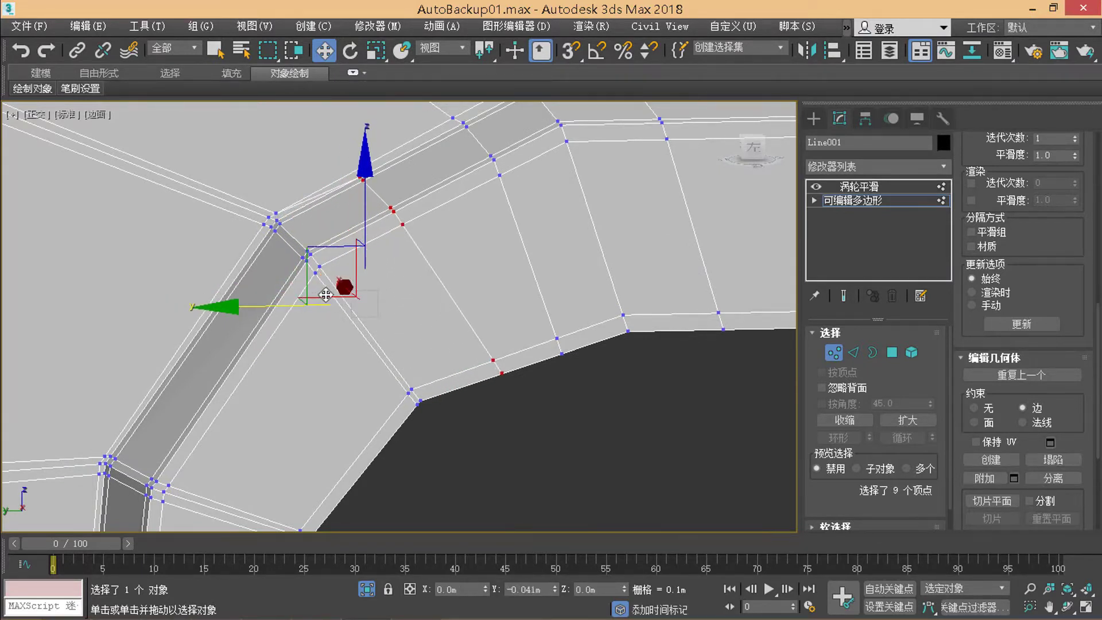
{"action": "mouse_move", "coordinate": [322, 287]}
{"action": "middle_mouse_down", "text": "alt"}
{"action": "mouse_move", "coordinate": [373, 277]}
{"action": "mouse_move", "coordinate": [362, 254]}
{"action": "mouse_move", "coordinate": [388, 286]}
{"action": "middle_mouse_up", "text": "alt"}
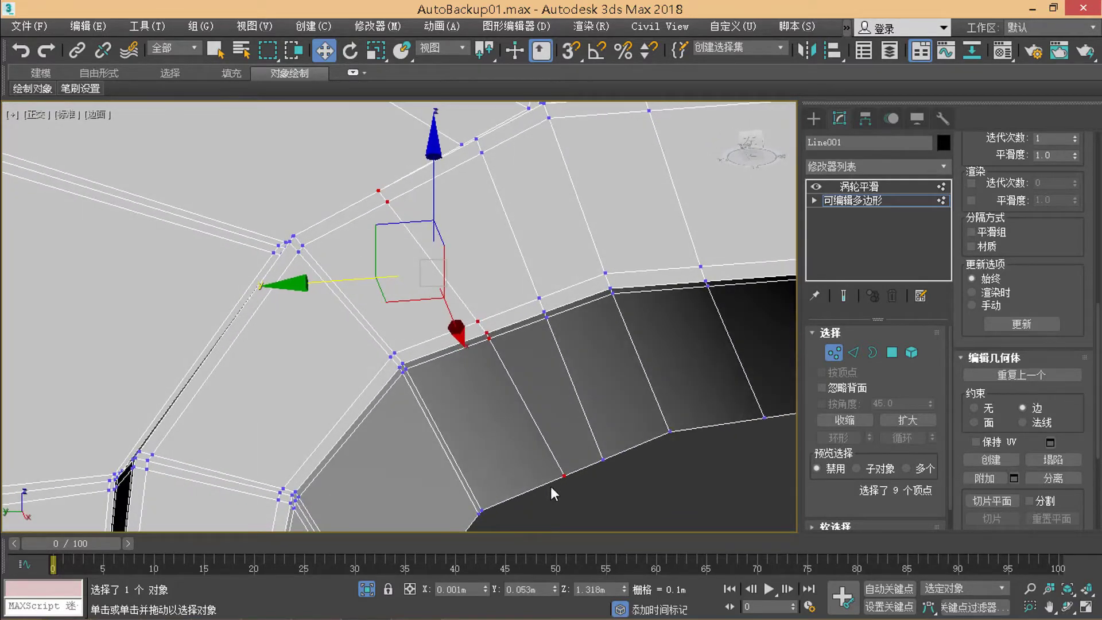
{"action": "left_click_drag", "start_coordinate": [564, 475], "coordinate": [388, 235]}
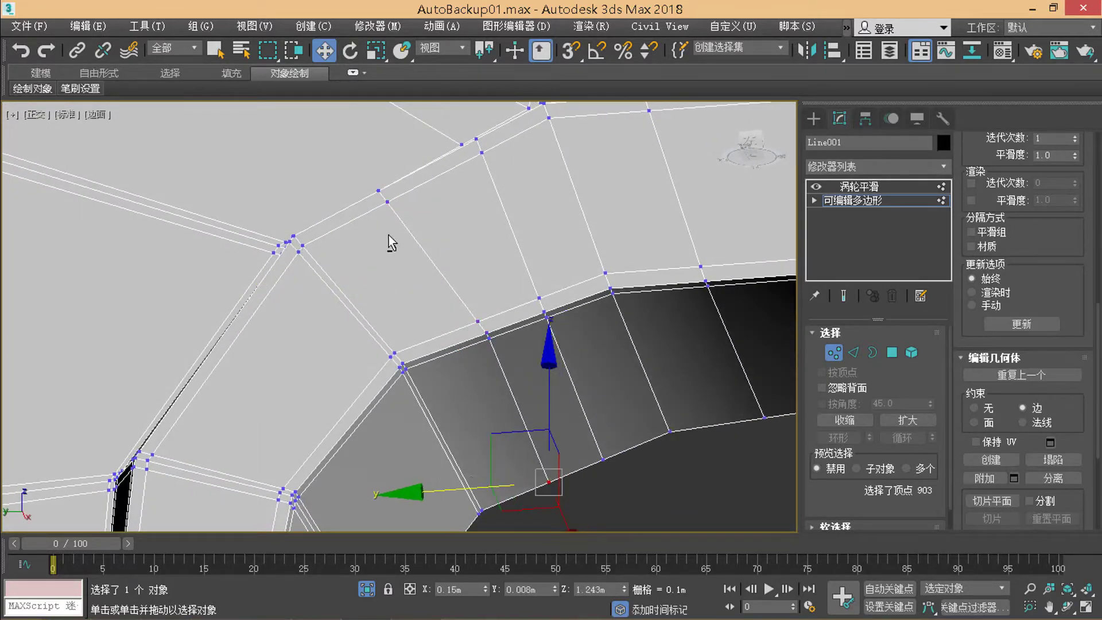
Step: Move a single vertex at another tooth corner slightly upward
{"action": "middle_click_drag", "start_coordinate": [388, 236], "coordinate": [344, 299], "text": "alt"}
{"action": "left_click", "coordinate": [337, 305]}
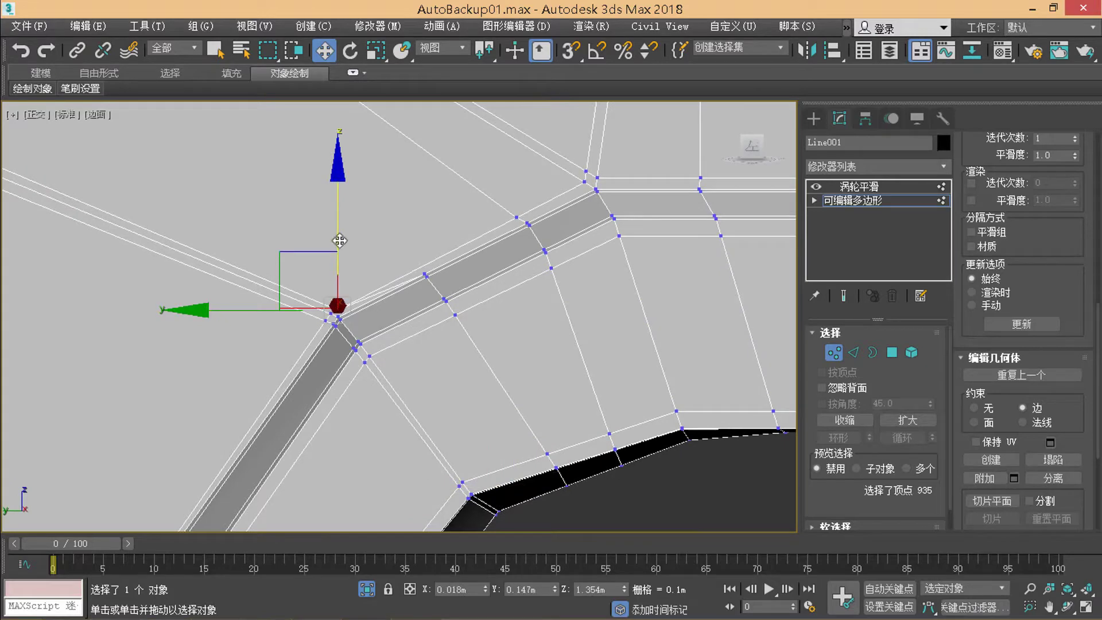
{"action": "left_click_drag", "start_coordinate": [339, 241], "coordinate": [379, 194]}
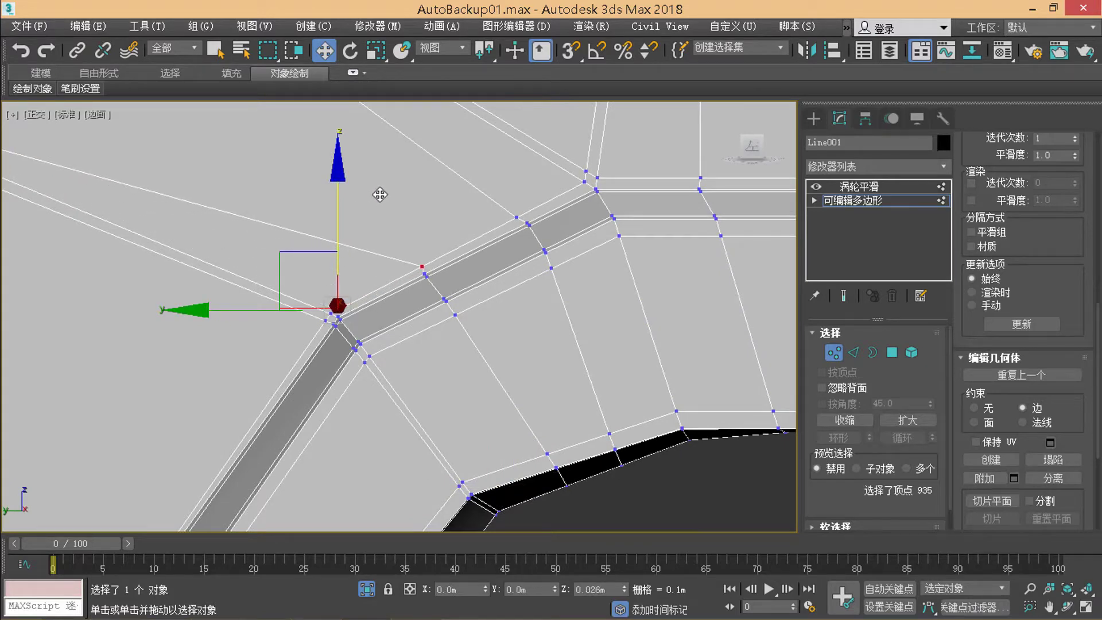
{"action": "scroll", "coordinate": [524, 214], "scroll_direction": "down", "scroll_amount": 2}
{"action": "scroll", "coordinate": [429, 285], "scroll_direction": "down", "scroll_amount": 2}
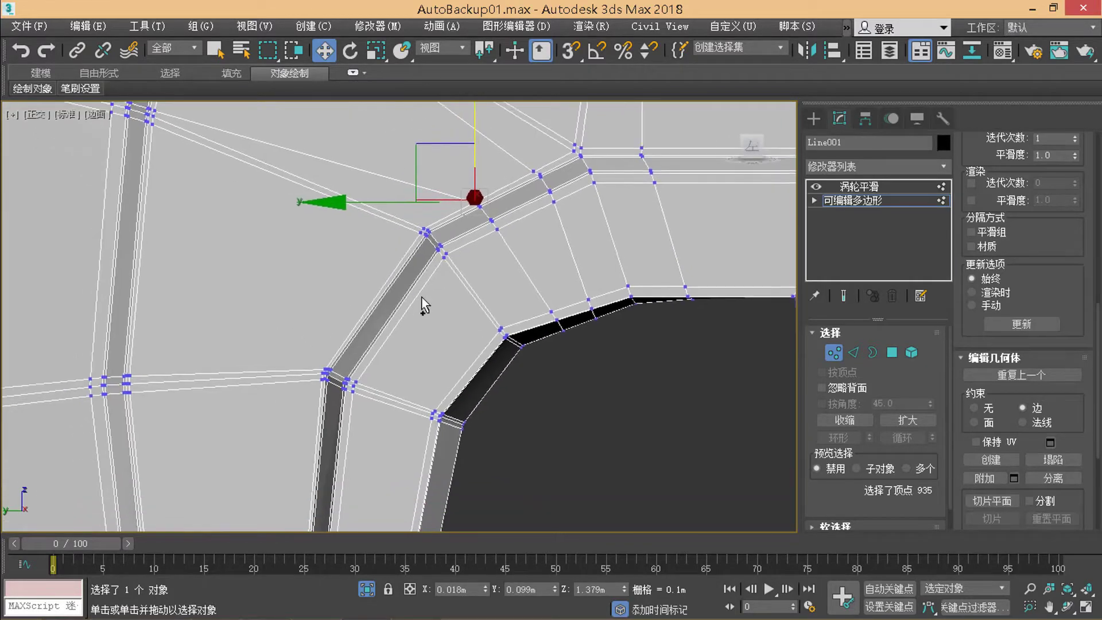
{"action": "scroll", "coordinate": [424, 304], "scroll_direction": "up", "scroll_amount": 2}
Step: Select the corner vertex cluster and slide it along its edges
{"action": "left_click_drag", "start_coordinate": [424, 231], "coordinate": [411, 215]}
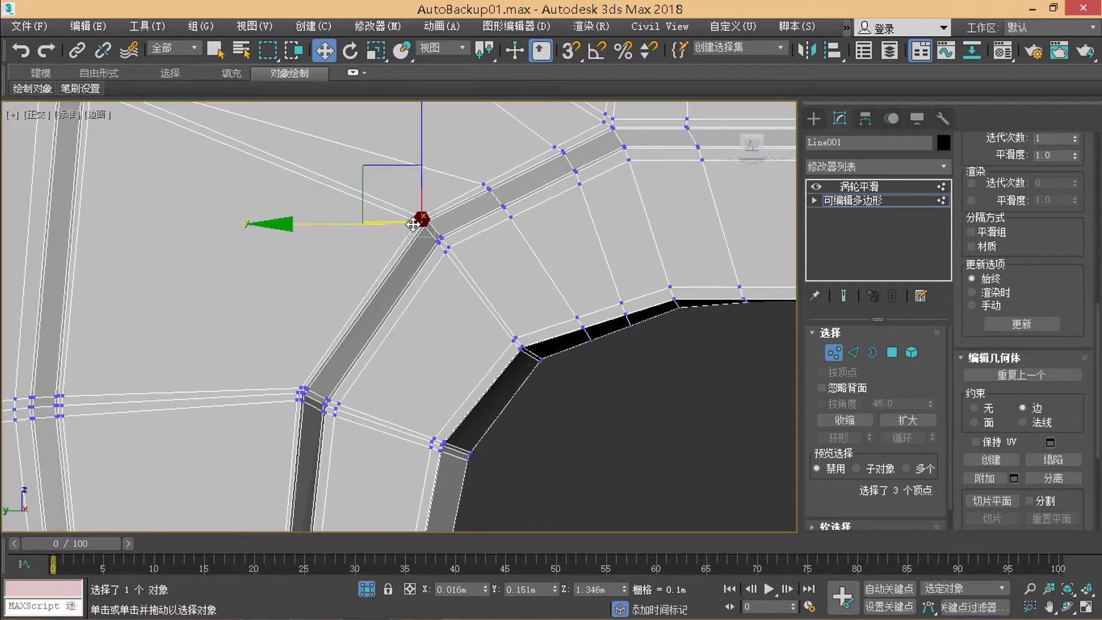
{"action": "left_click", "coordinate": [448, 253], "text": "ctrl"}
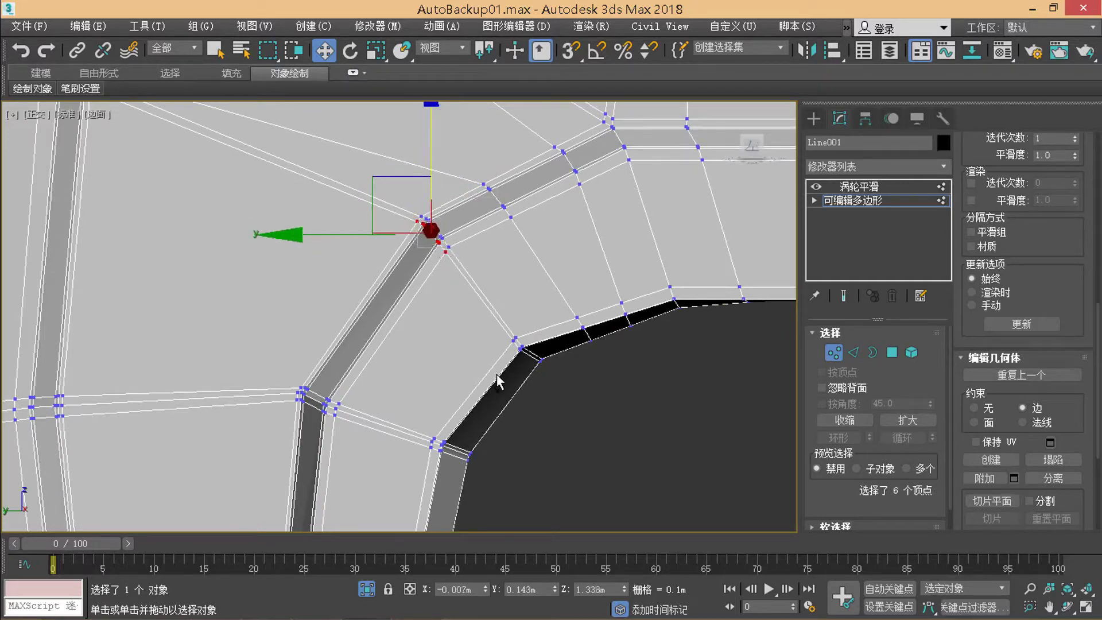
{"action": "left_click", "coordinate": [517, 357], "text": "ctrl"}
{"action": "left_click", "coordinate": [521, 350], "text": "ctrl"}
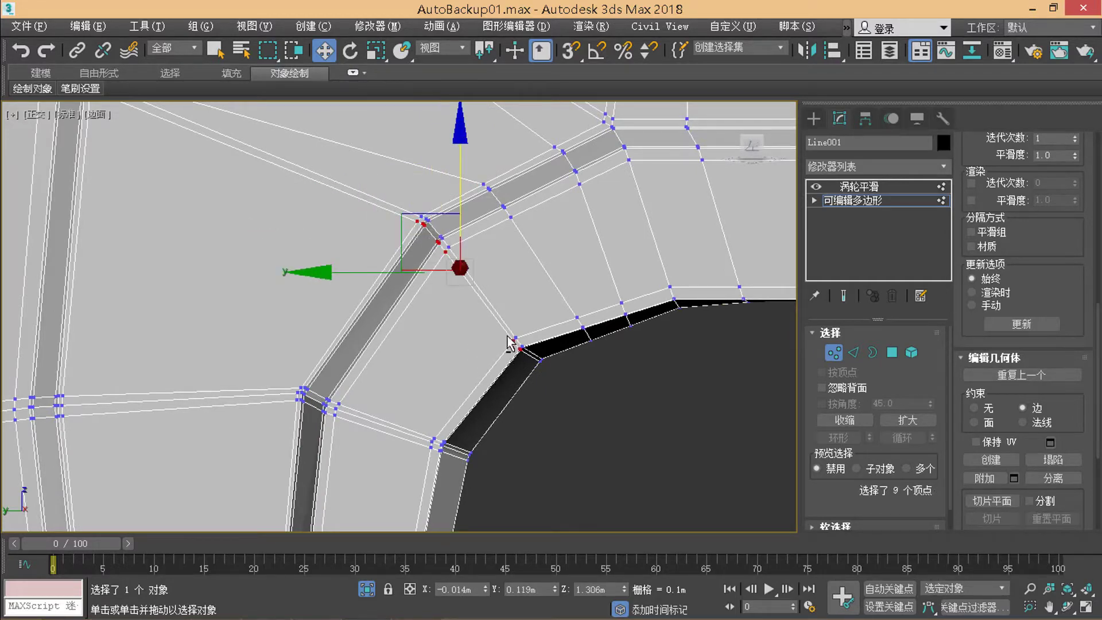
{"action": "middle_click_drag", "start_coordinate": [521, 350], "coordinate": [548, 422], "text": "alt"}
{"action": "left_click", "coordinate": [570, 405], "text": "ctrl"}
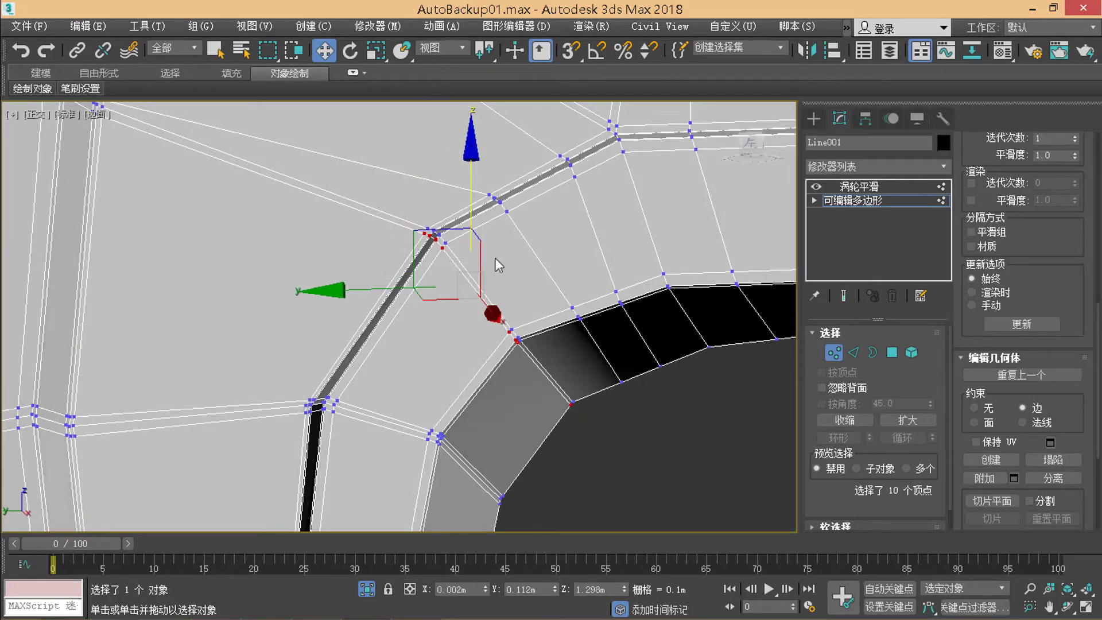
{"action": "left_click_drag", "start_coordinate": [459, 228], "coordinate": [524, 348]}
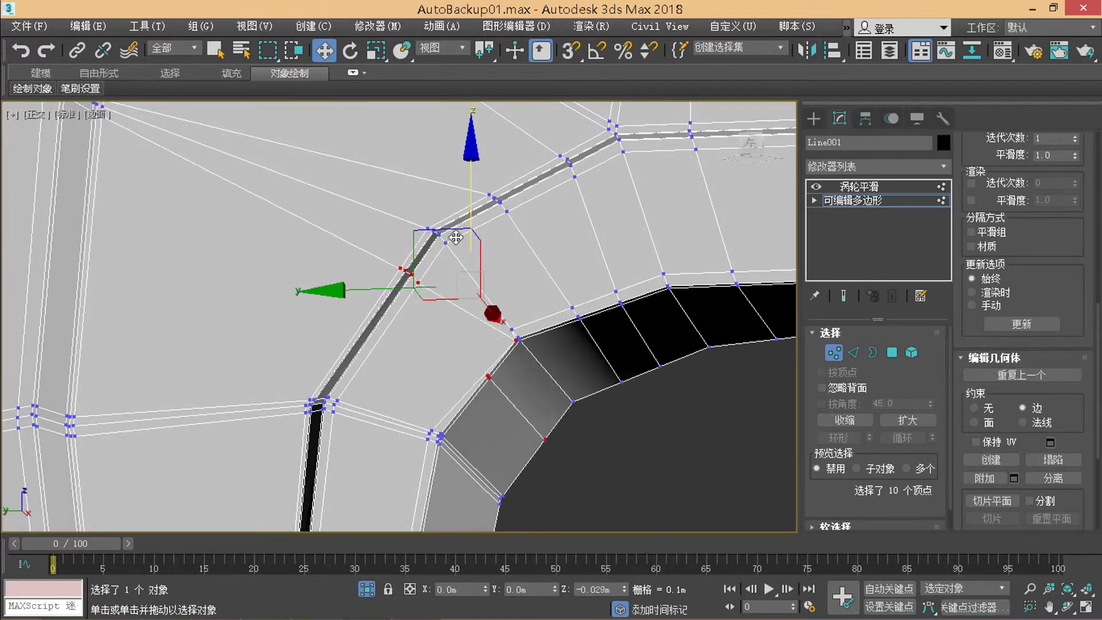
Step: Refine the selection and slide the vertices down-left along their edges, keeping six selected
{"action": "left_click", "coordinate": [516, 341], "text": "alt"}
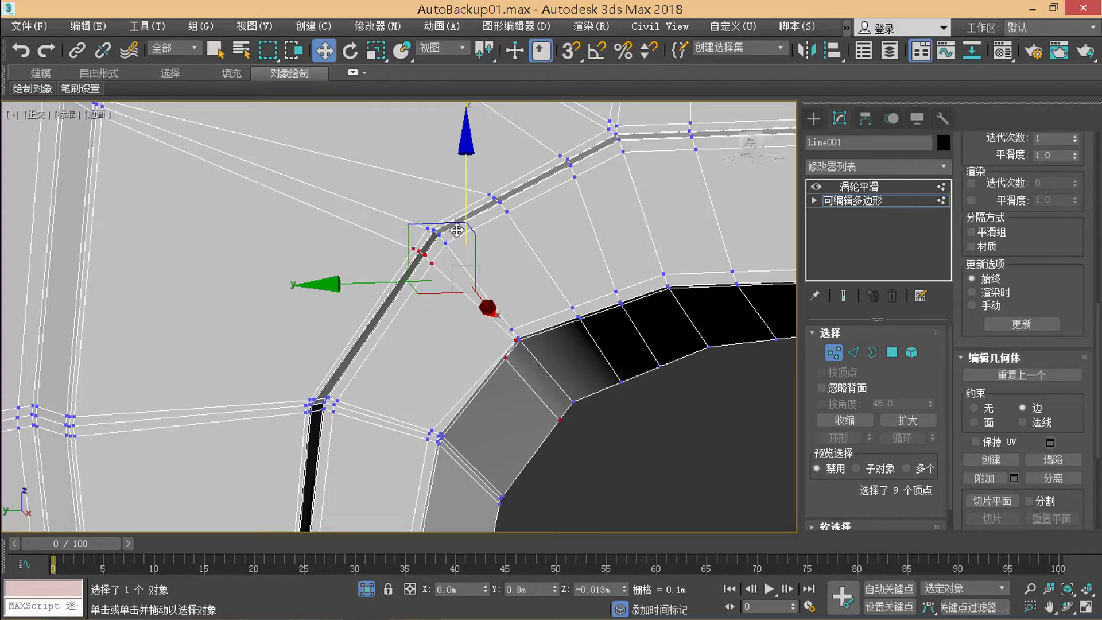
{"action": "scroll", "coordinate": [517, 344], "scroll_direction": "up", "scroll_amount": 2}
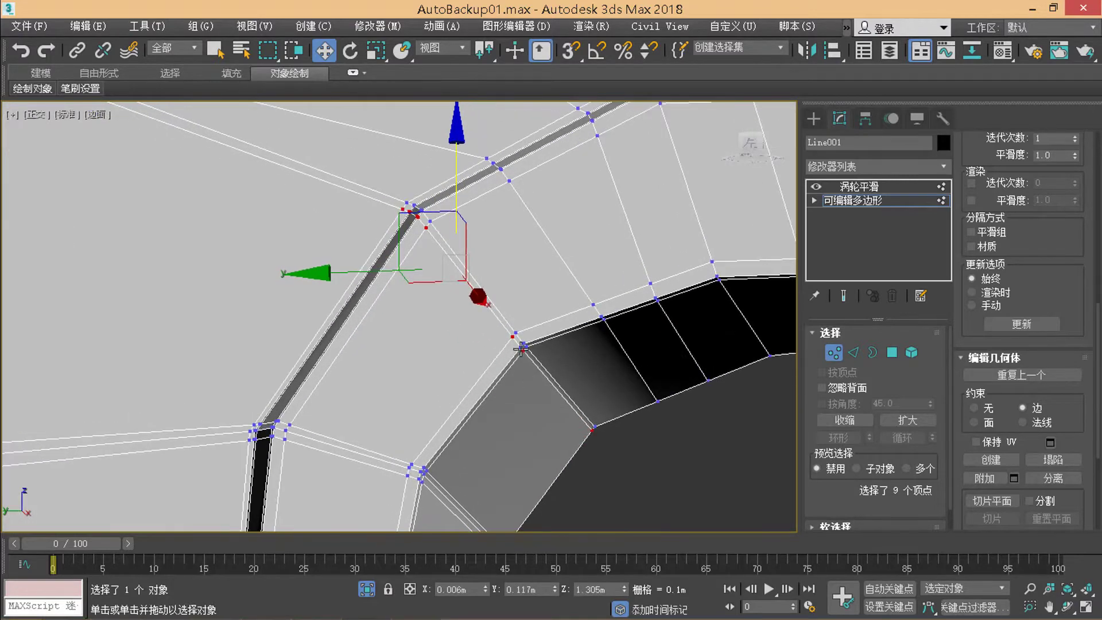
{"action": "left_click", "coordinate": [521, 347], "text": "ctrl"}
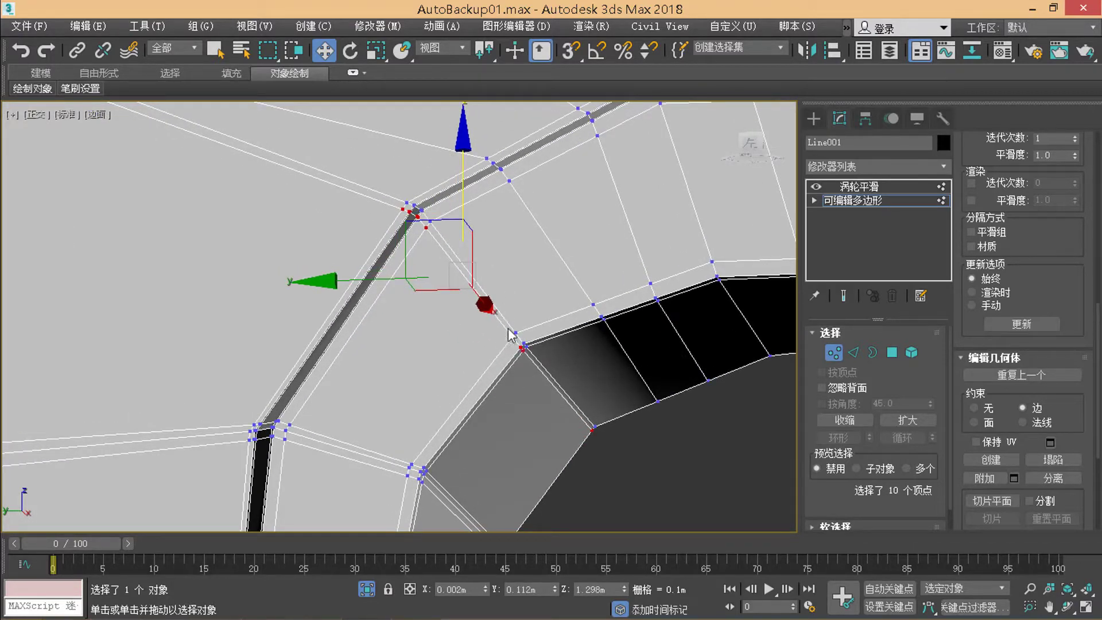
{"action": "left_click", "coordinate": [510, 335], "text": "alt"}
{"action": "left_click_drag", "start_coordinate": [460, 203], "coordinate": [431, 248]}
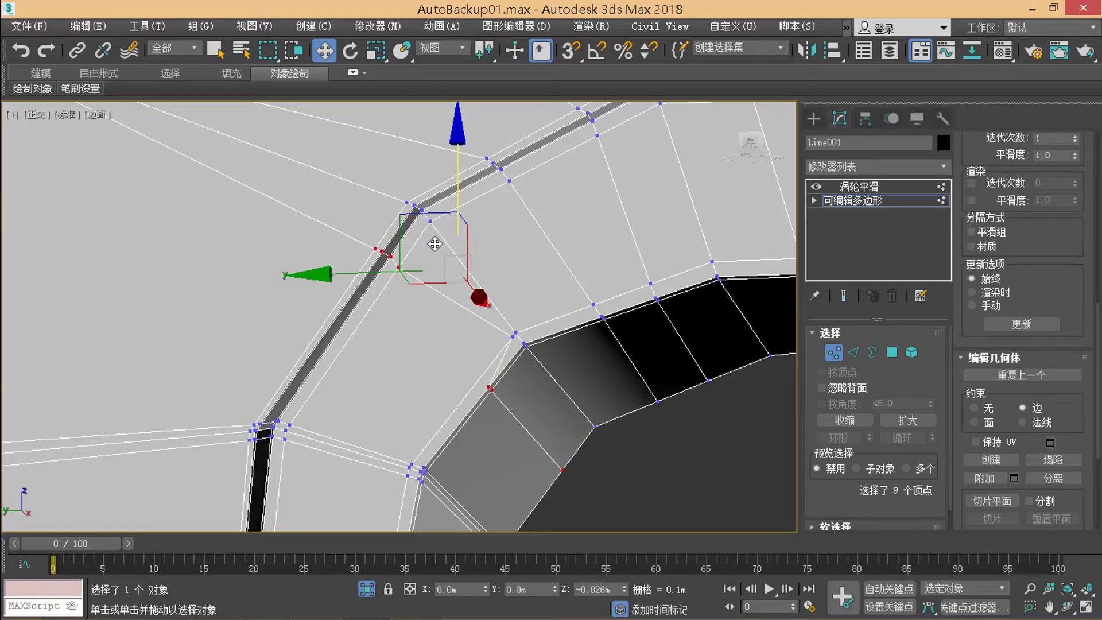
{"action": "left_click_drag", "start_coordinate": [432, 247], "coordinate": [429, 246]}
{"action": "scroll", "coordinate": [447, 295], "scroll_direction": "up", "scroll_amount": 2}
{"action": "mouse_move", "coordinate": [344, 326]}
{"action": "left_mouse_down"}
{"action": "mouse_move", "coordinate": [396, 197]}
{"action": "mouse_move", "coordinate": [375, 214]}
{"action": "left_mouse_up"}
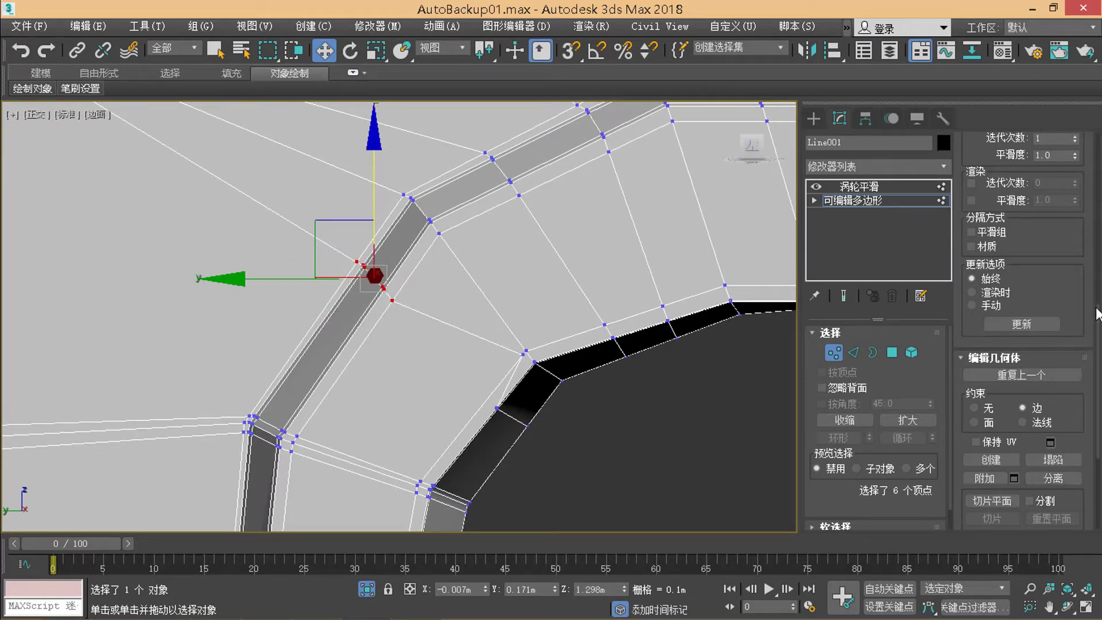
{"action": "scroll", "coordinate": [1062, 346], "scroll_direction": "up", "scroll_amount": 5}
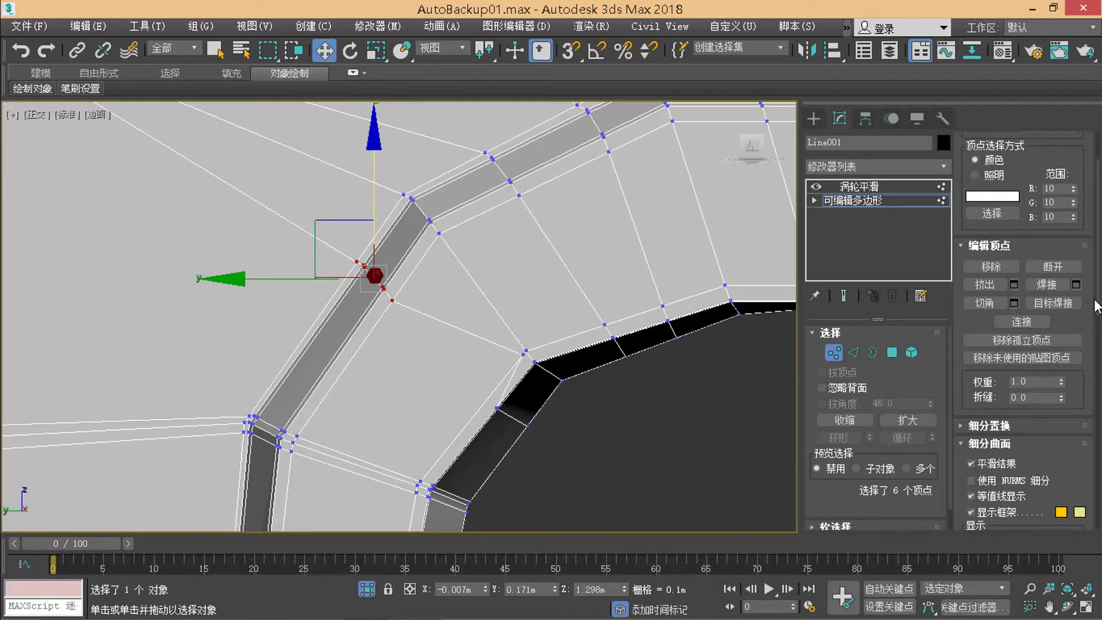
Step: Cut a new diagonal edge from the groove-strip junction vertex across the tooth face
{"action": "left_click_drag", "start_coordinate": [1096, 305], "coordinate": [1096, 497]}
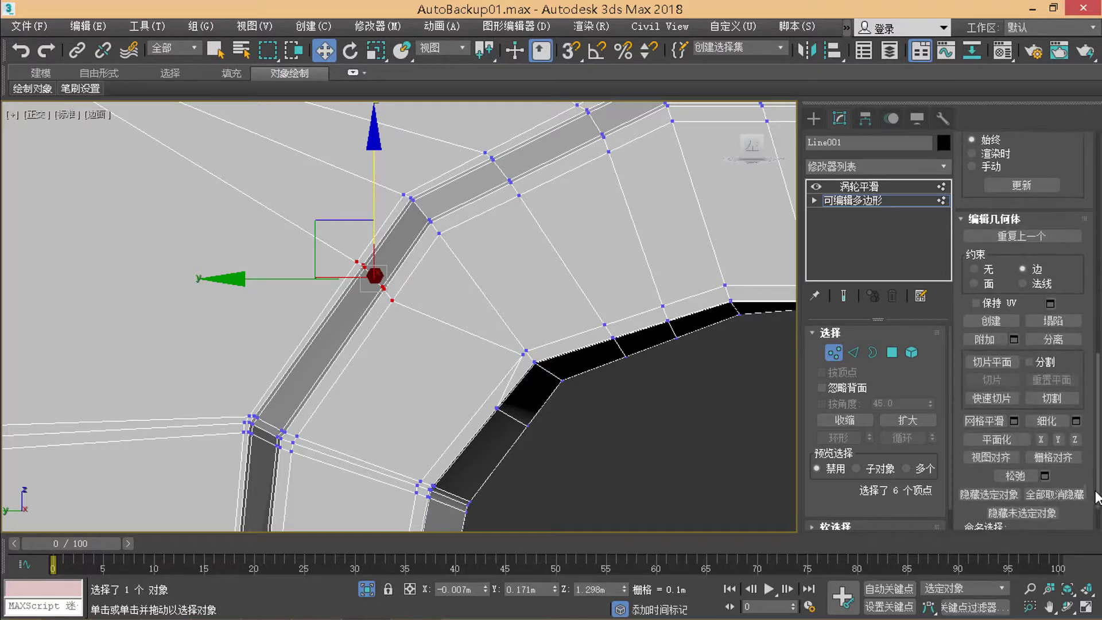
{"action": "left_click", "coordinate": [1051, 401]}
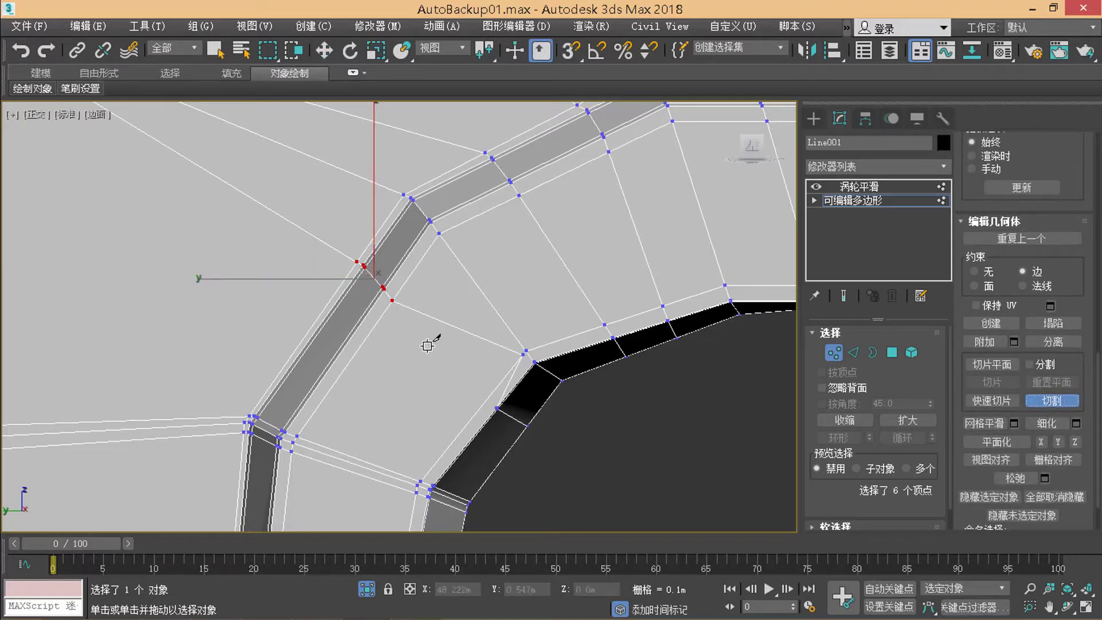
{"action": "left_click", "coordinate": [495, 409]}
{"action": "middle_click_drag", "start_coordinate": [444, 339], "coordinate": [433, 345], "text": "alt"}
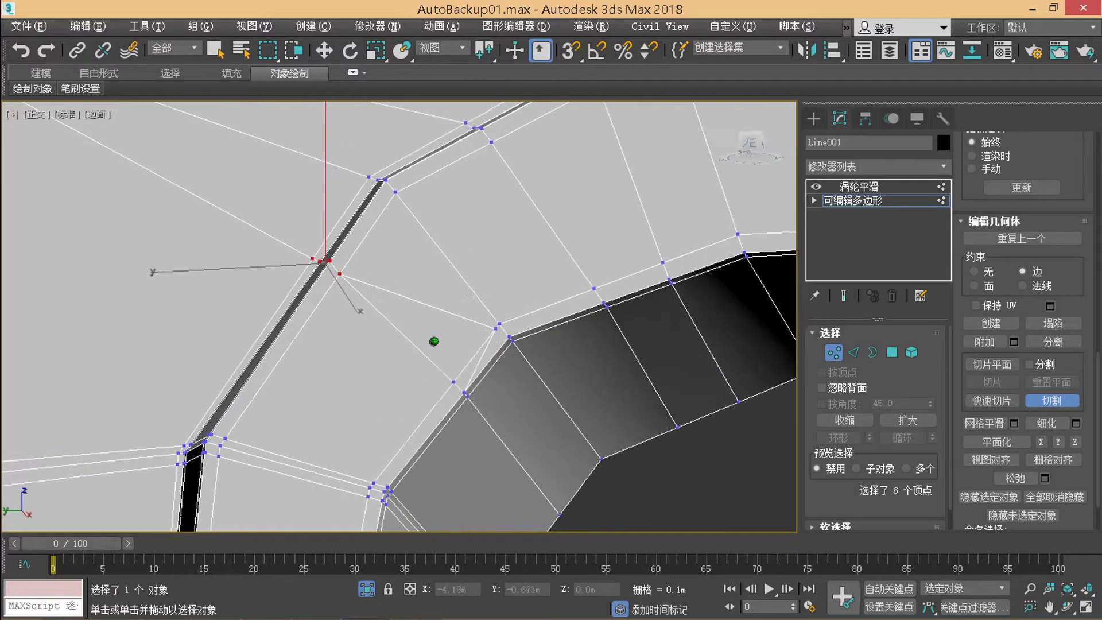
Step: Check the new cut edge in Edge mode, clear the selection, and return to Vertex mode
{"action": "left_click", "coordinate": [855, 356]}
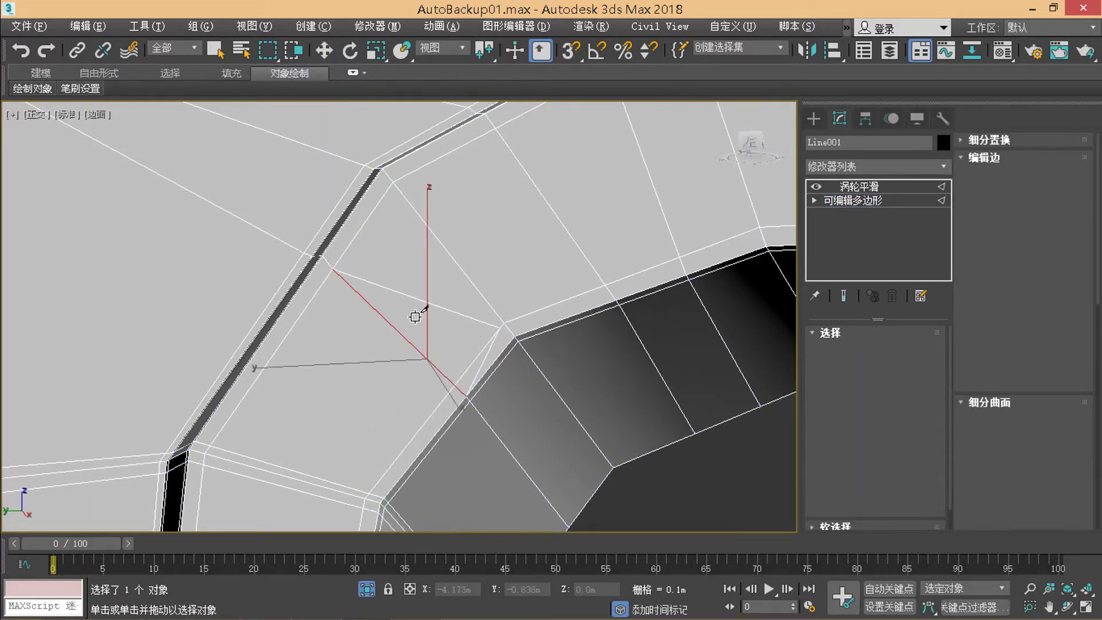
{"action": "key", "text": "w"}
{"action": "left_click", "coordinate": [447, 309]}
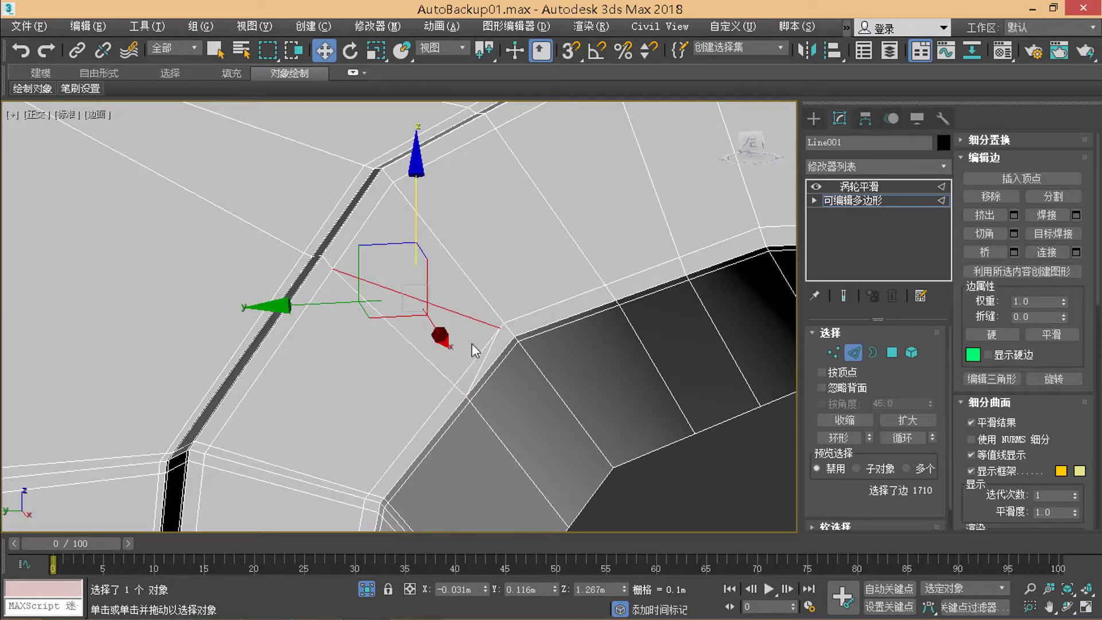
{"action": "left_click", "coordinate": [450, 373]}
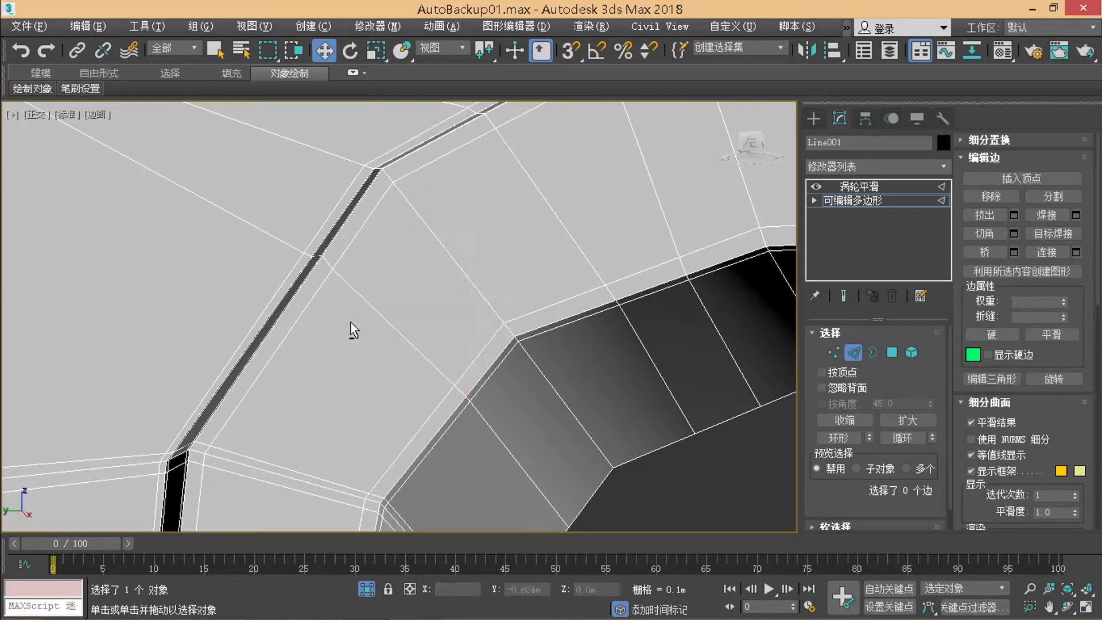
{"action": "middle_click_drag", "start_coordinate": [351, 323], "coordinate": [387, 338], "text": "alt"}
{"action": "left_click", "coordinate": [833, 352]}
Step: Zoom in on the inner tooth corner and box-select its vertices
{"action": "mouse_move", "coordinate": [764, 345]}
{"action": "middle_mouse_down", "text": "alt"}
{"action": "mouse_move", "coordinate": [388, 337]}
{"action": "mouse_move", "coordinate": [786, 321]}
{"action": "middle_mouse_up", "text": "alt"}
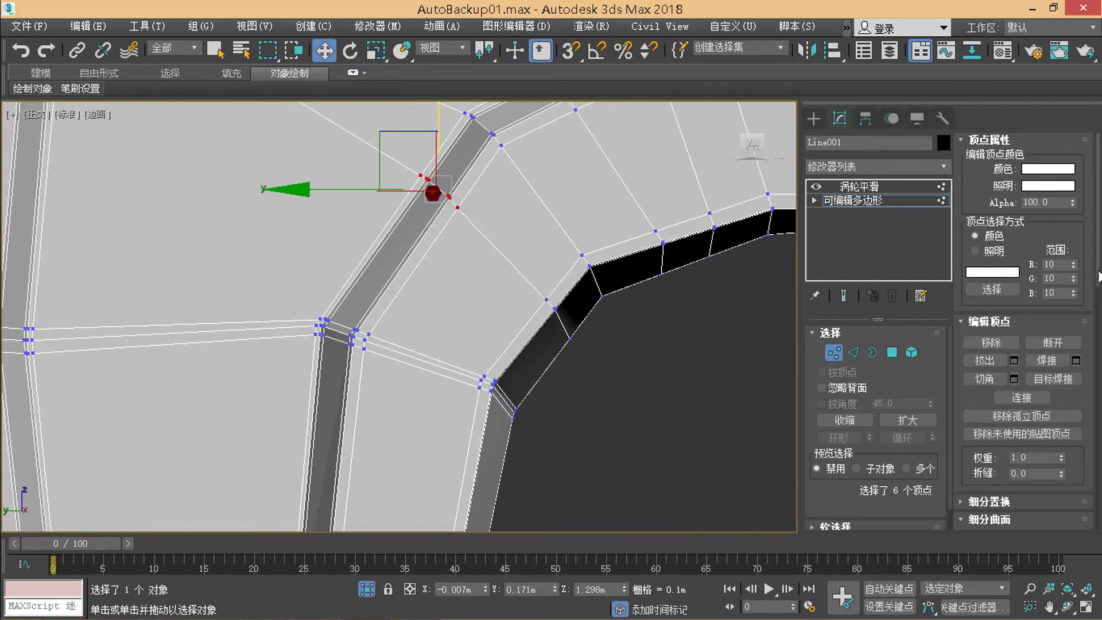
{"action": "scroll", "coordinate": [1086, 275], "scroll_direction": "down", "scroll_amount": 3}
{"action": "scroll", "coordinate": [1087, 276], "scroll_direction": "down", "scroll_amount": 3}
{"action": "scroll", "coordinate": [1086, 275], "scroll_direction": "down", "scroll_amount": 3}
{"action": "scroll", "coordinate": [906, 380], "scroll_direction": "down", "scroll_amount": 2}
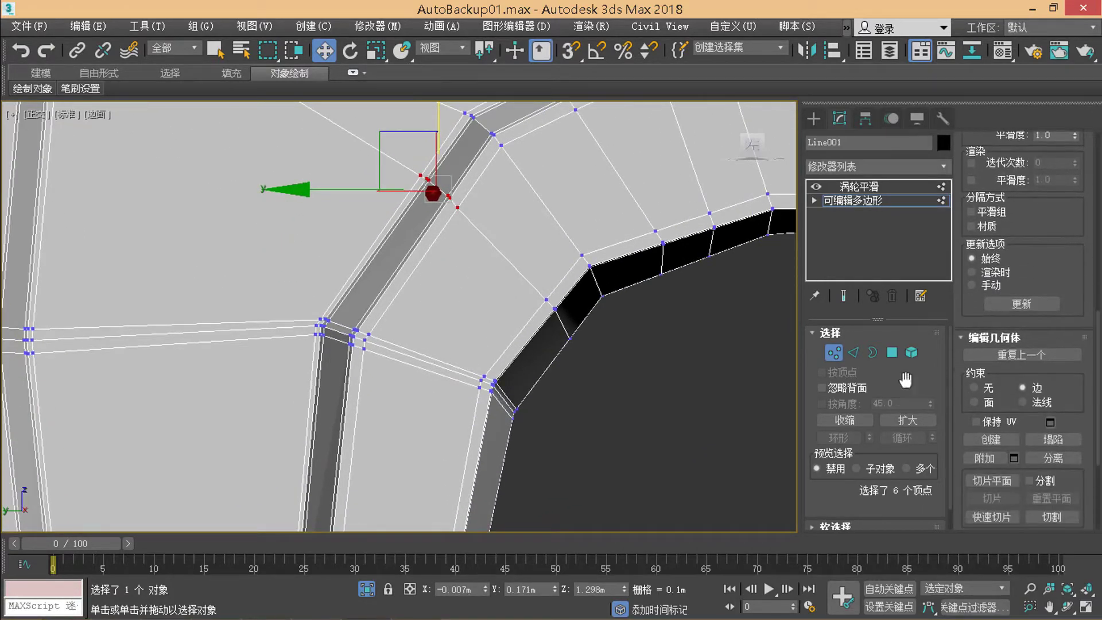
{"action": "left_click_drag", "start_coordinate": [332, 326], "coordinate": [373, 339]}
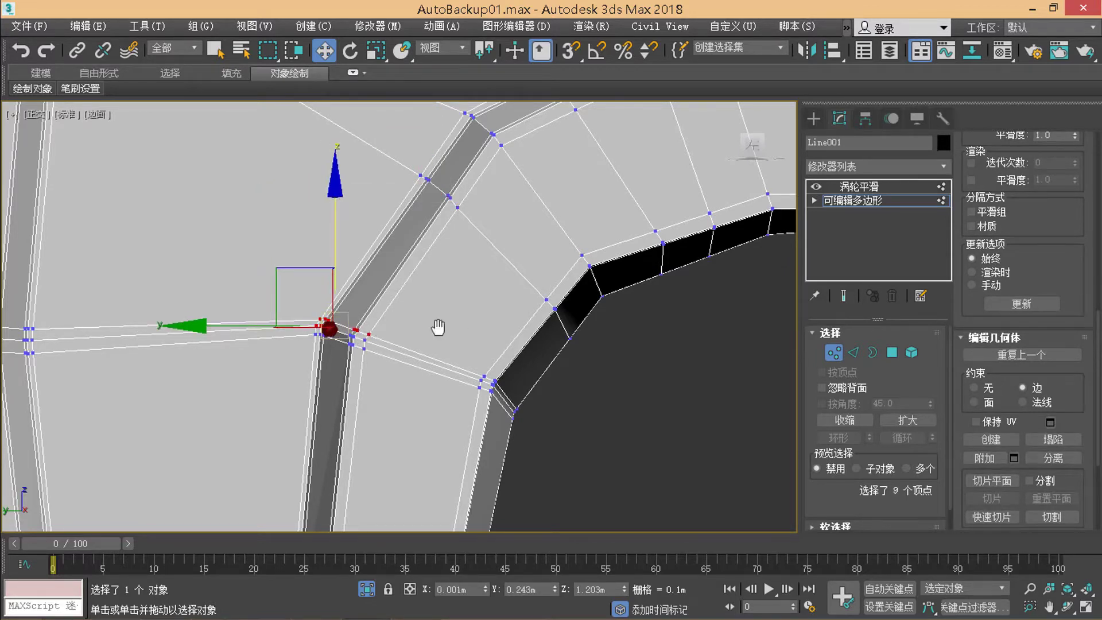
{"action": "middle_click_drag", "start_coordinate": [438, 327], "coordinate": [344, 325]}
Step: Add the remaining corner vertices and slide them up-right along their edges
{"action": "left_click_drag", "start_coordinate": [398, 374], "coordinate": [415, 383], "text": "ctrl"}
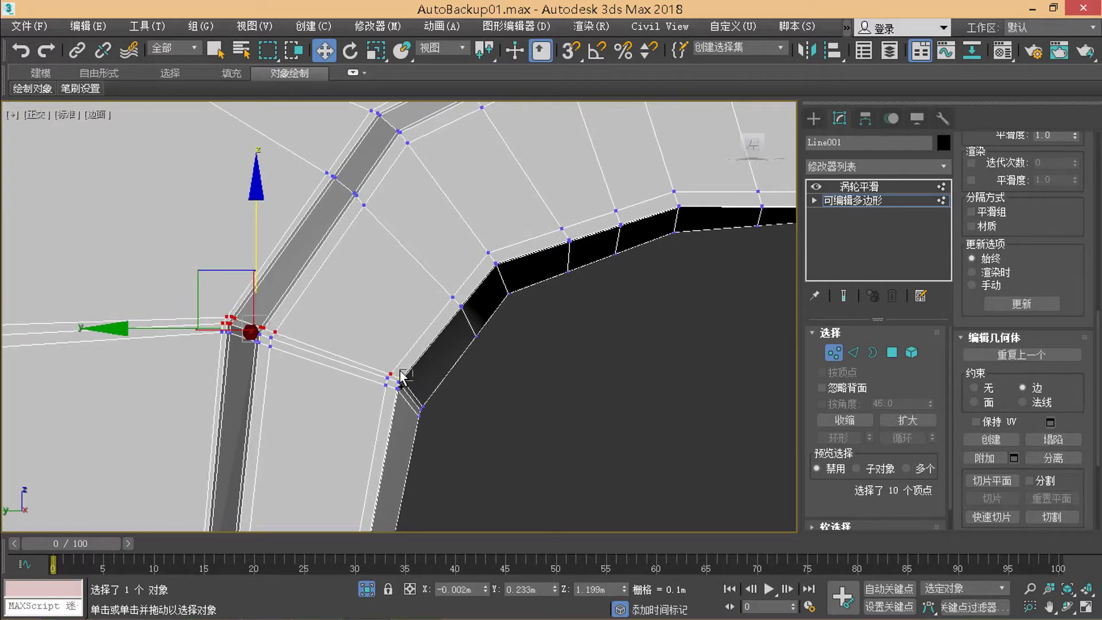
{"action": "left_click", "coordinate": [400, 376], "text": "ctrl"}
{"action": "mouse_move", "coordinate": [401, 376]}
{"action": "middle_mouse_down", "text": "alt"}
{"action": "mouse_move", "coordinate": [459, 389]}
{"action": "mouse_move", "coordinate": [414, 354]}
{"action": "mouse_move", "coordinate": [266, 317]}
{"action": "middle_mouse_up", "text": "alt"}
{"action": "left_click", "coordinate": [454, 384], "text": "ctrl"}
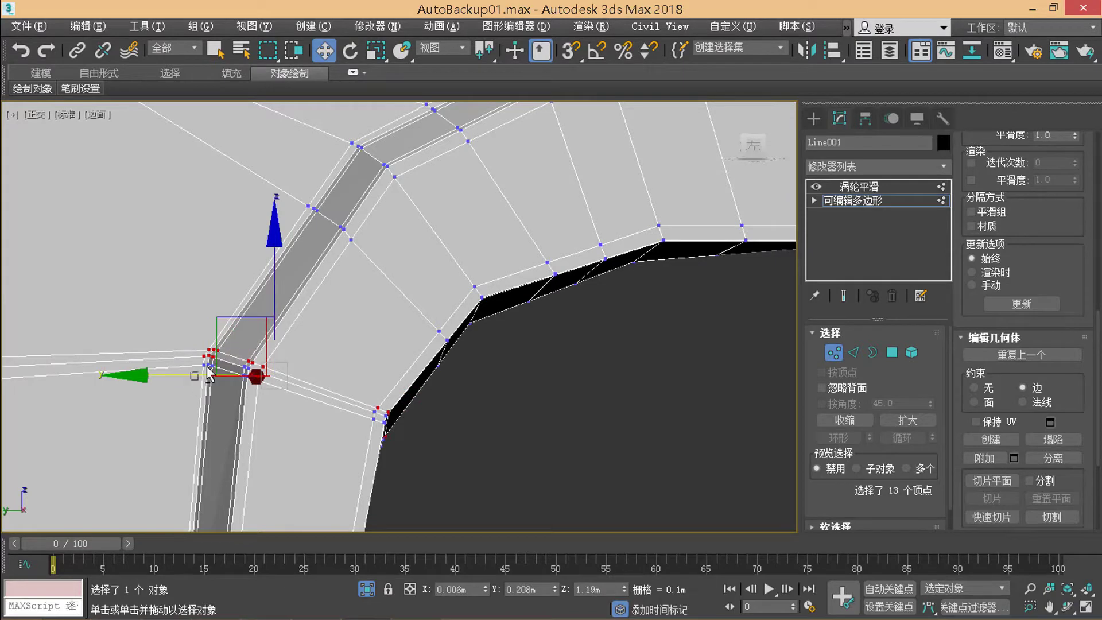
{"action": "mouse_move", "coordinate": [215, 357]}
{"action": "left_mouse_down"}
{"action": "mouse_move", "coordinate": [308, 262]}
{"action": "mouse_move", "coordinate": [334, 288]}
{"action": "left_mouse_up"}
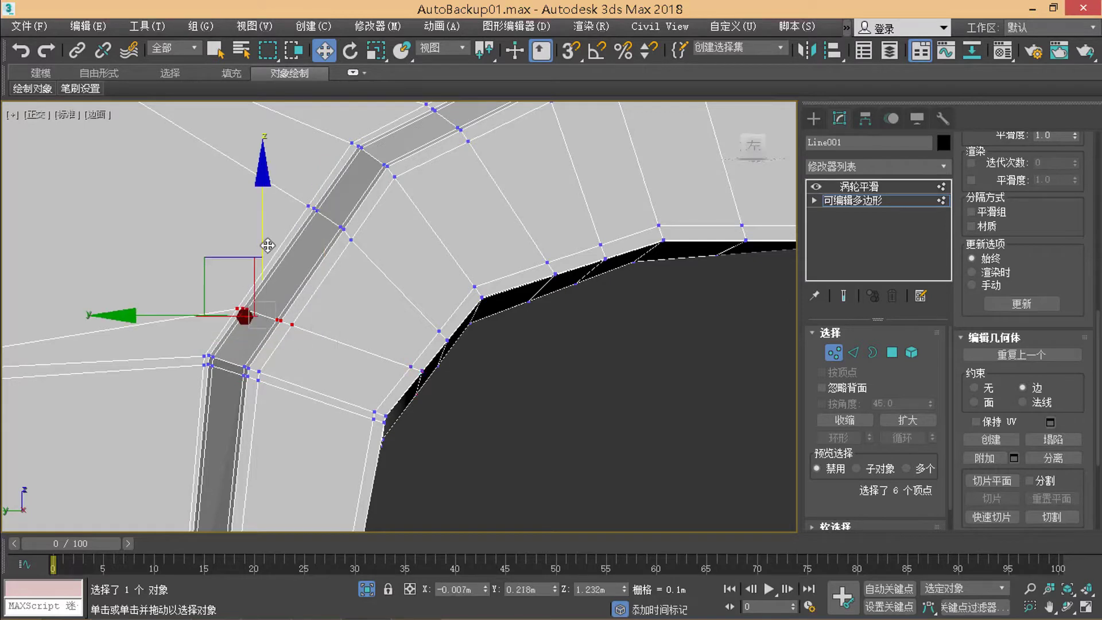
{"action": "scroll", "coordinate": [393, 234], "scroll_direction": "down", "scroll_amount": 1}
Step: Select the vertices at the strip's inner corner
{"action": "scroll", "coordinate": [327, 325], "scroll_direction": "down", "scroll_amount": 1}
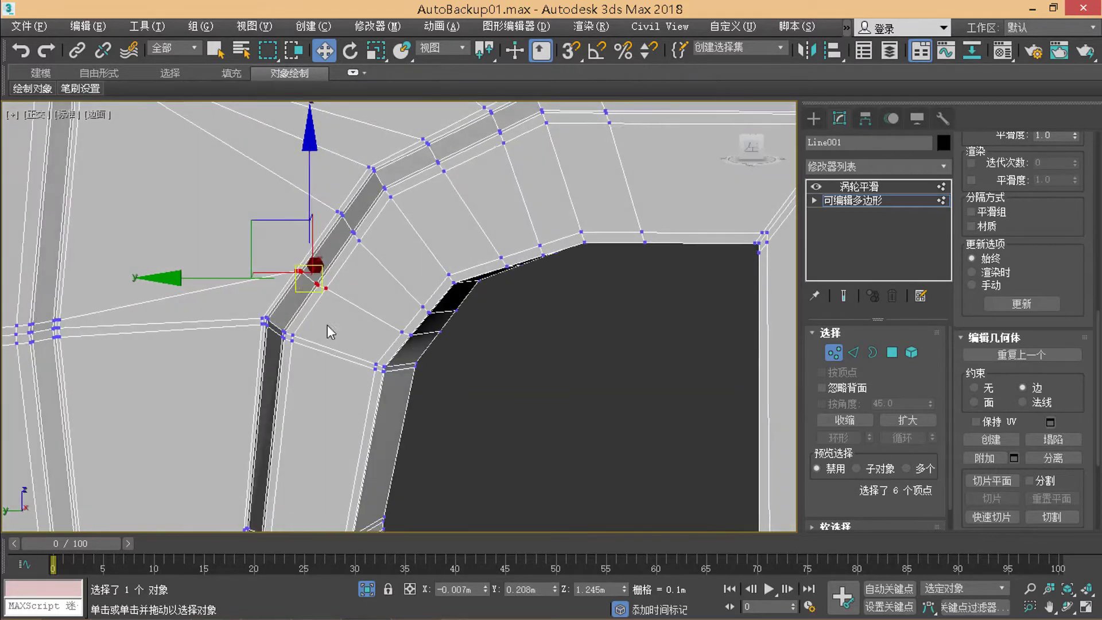
{"action": "middle_click_drag", "start_coordinate": [383, 302], "coordinate": [368, 293]}
{"action": "scroll", "coordinate": [367, 304], "scroll_direction": "down", "scroll_amount": 1}
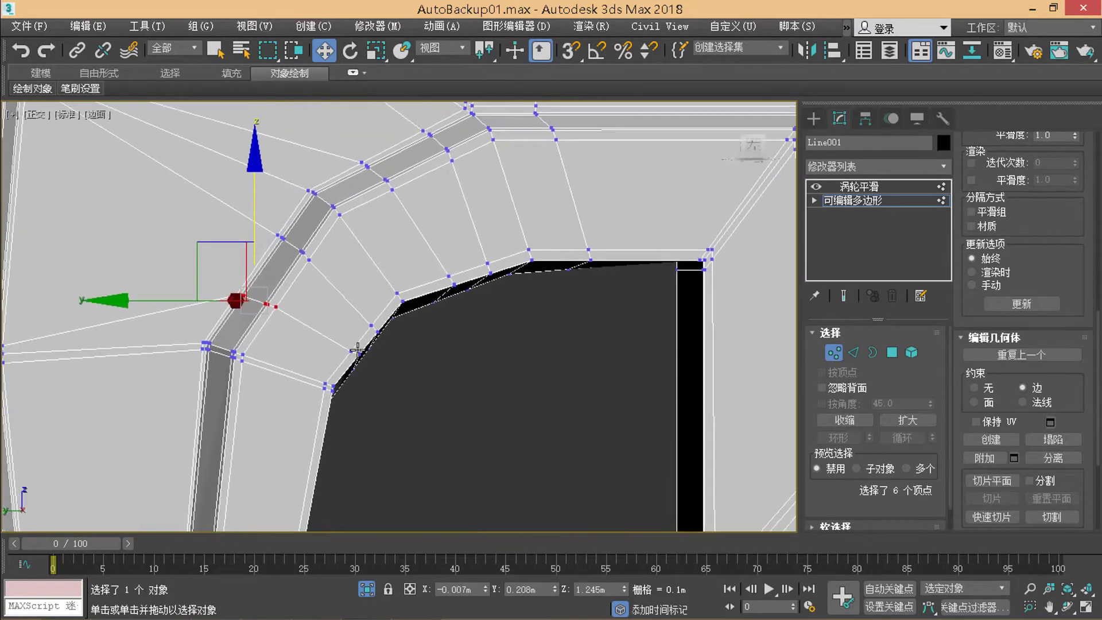
{"action": "scroll", "coordinate": [369, 333], "scroll_direction": "up", "scroll_amount": 1}
{"action": "scroll", "coordinate": [371, 356], "scroll_direction": "up", "scroll_amount": 1}
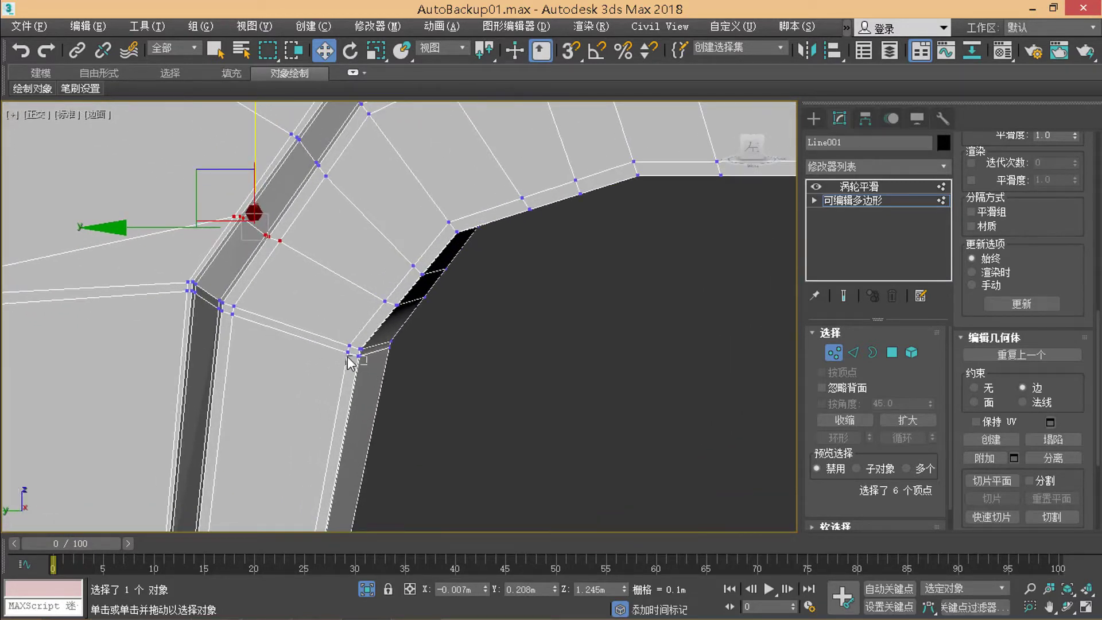
{"action": "left_click", "coordinate": [349, 358]}
{"action": "mouse_move", "coordinate": [382, 383]}
{"action": "middle_mouse_down", "text": "alt"}
{"action": "mouse_move", "coordinate": [430, 381]}
{"action": "mouse_move", "coordinate": [345, 351]}
{"action": "middle_mouse_up", "text": "alt"}
Step: Add the rest of that row and slide it down along its edges
{"action": "left_click", "coordinate": [414, 362], "text": "ctrl"}
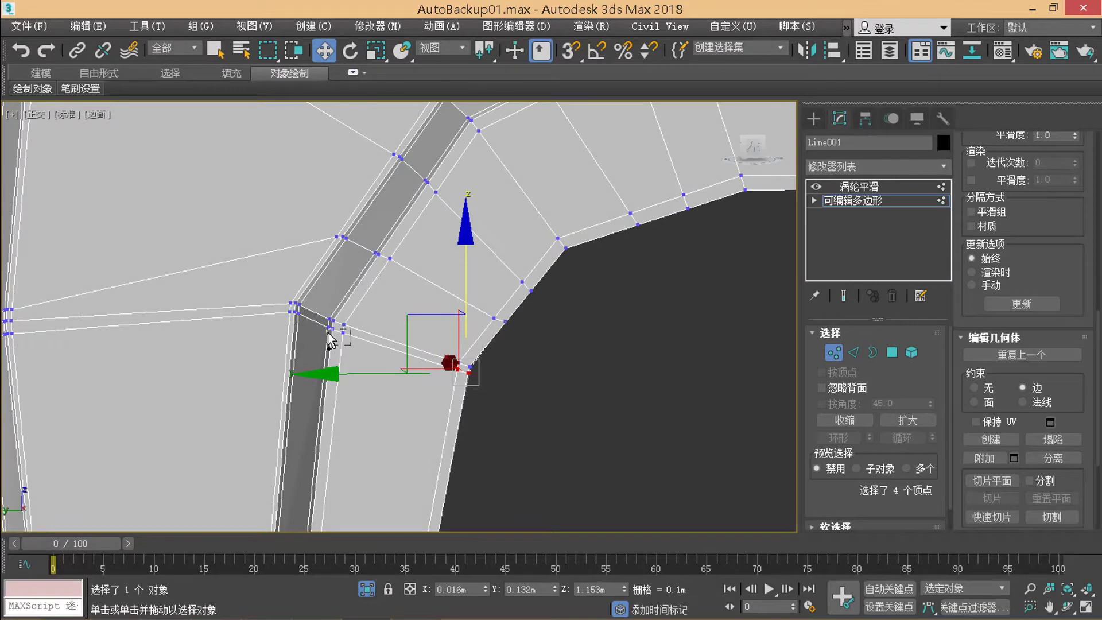
{"action": "left_click", "coordinate": [329, 329], "text": "ctrl"}
{"action": "left_click", "coordinate": [331, 330], "text": "ctrl"}
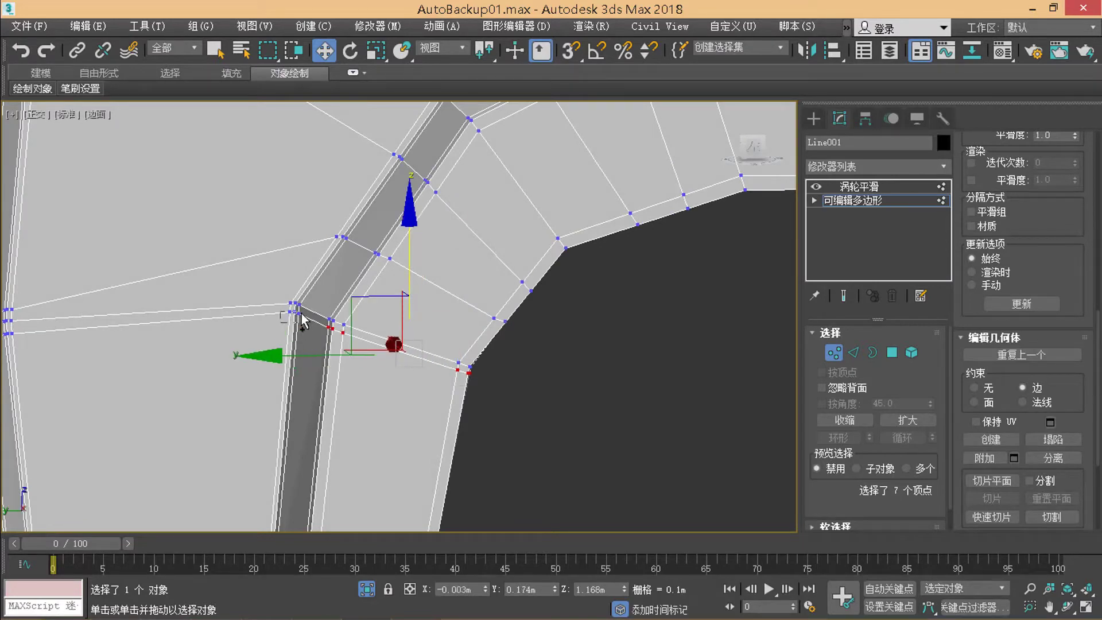
{"action": "left_click", "coordinate": [303, 320], "text": "ctrl"}
{"action": "left_click_drag", "start_coordinate": [374, 263], "coordinate": [406, 328]}
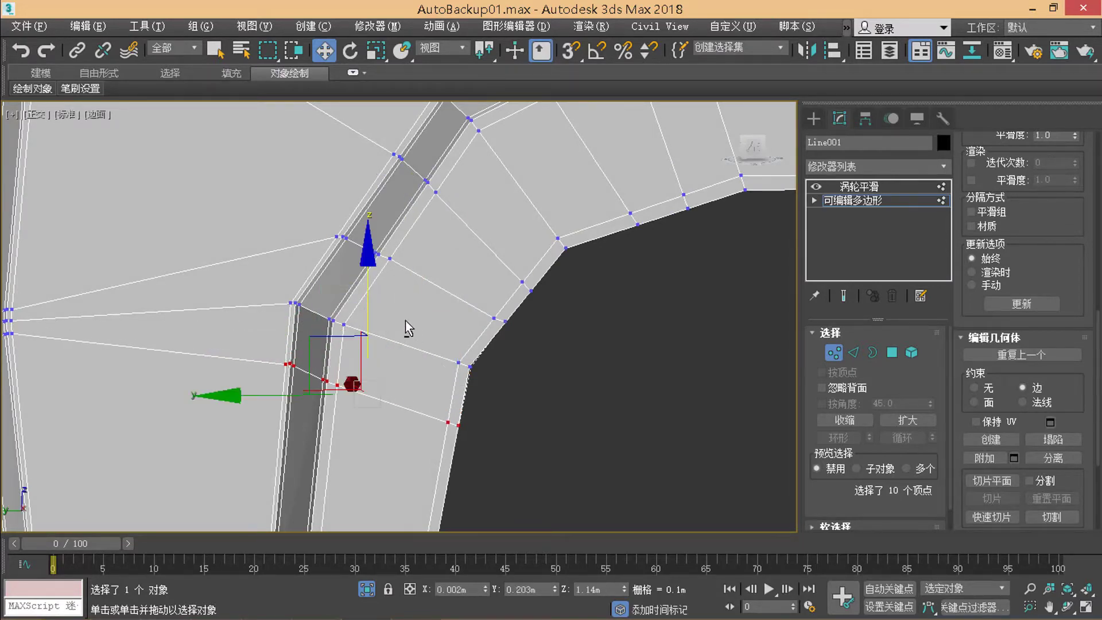
{"action": "middle_click_drag", "start_coordinate": [406, 327], "coordinate": [396, 243], "text": "alt"}
{"action": "left_click_drag", "start_coordinate": [387, 217], "coordinate": [390, 247]}
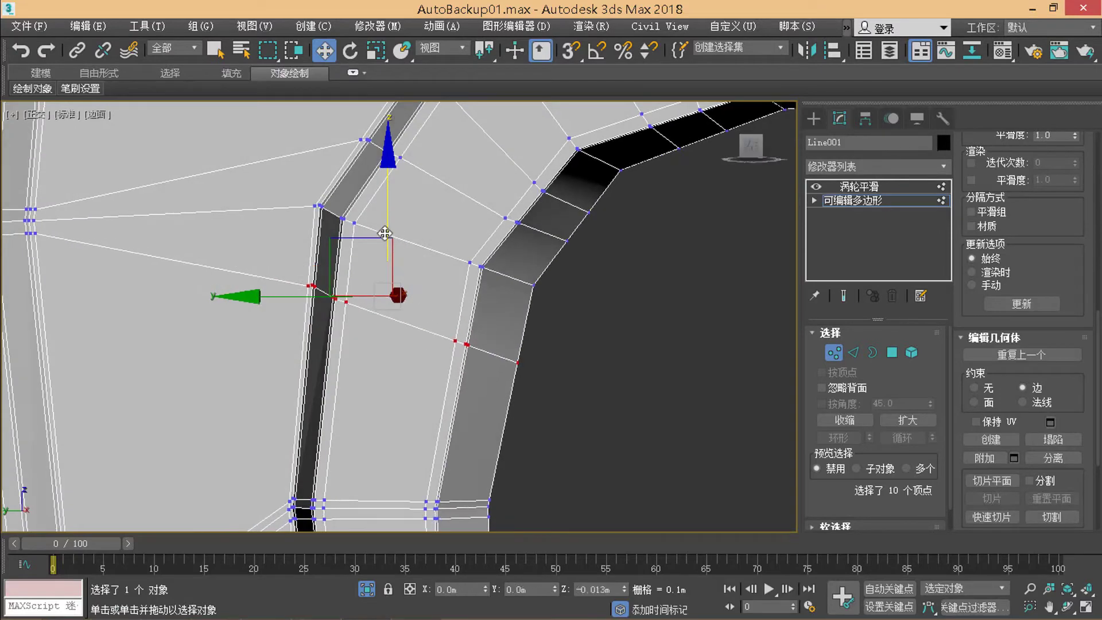
Step: Select the lower-left junction row, drop two vertices, and slide it upward along its edges
{"action": "middle_click_drag", "start_coordinate": [402, 299], "coordinate": [354, 367], "text": "alt"}
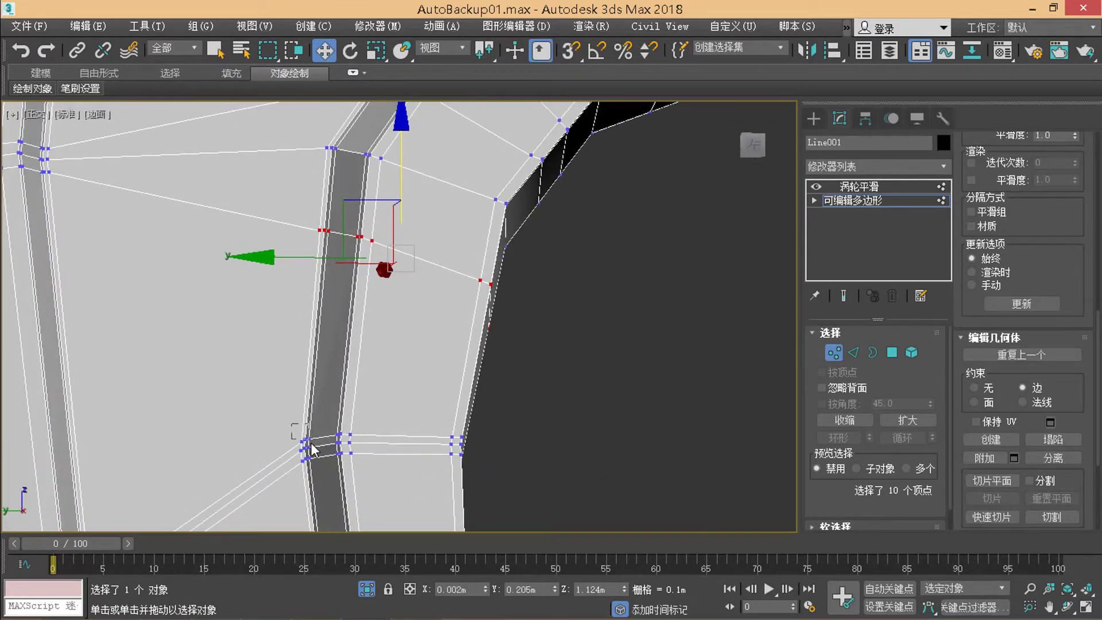
{"action": "mouse_move", "coordinate": [311, 448]}
{"action": "left_mouse_down"}
{"action": "mouse_move", "coordinate": [337, 424]}
{"action": "mouse_move", "coordinate": [361, 445]}
{"action": "left_mouse_up"}
{"action": "middle_click_drag", "start_coordinate": [435, 400], "coordinate": [444, 418], "text": "alt"}
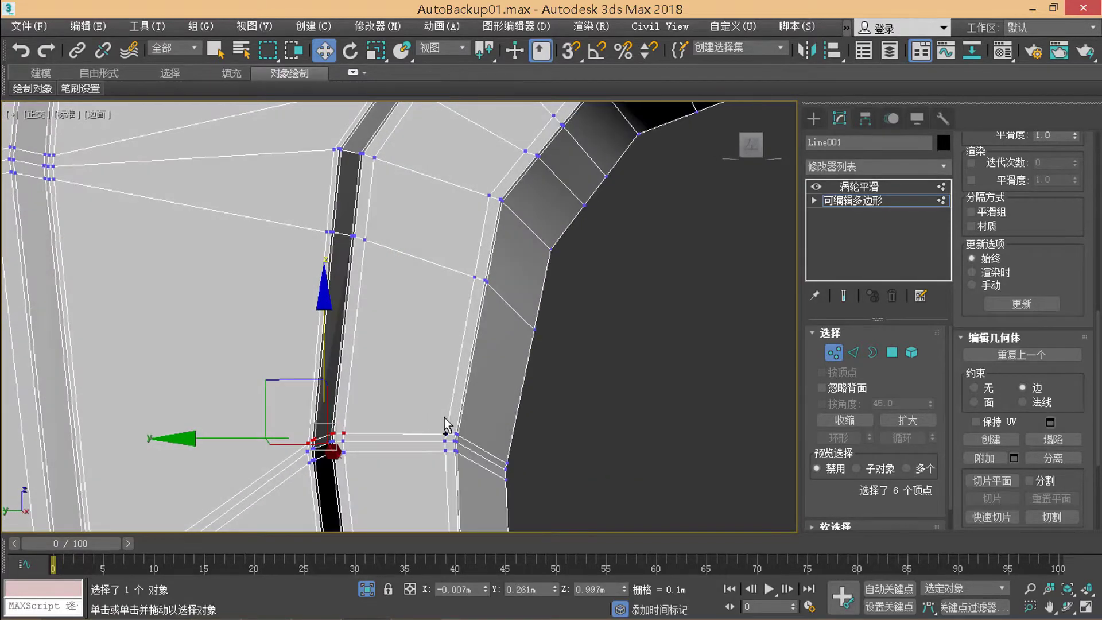
{"action": "left_click_drag", "start_coordinate": [463, 436], "coordinate": [515, 463], "text": "ctrl"}
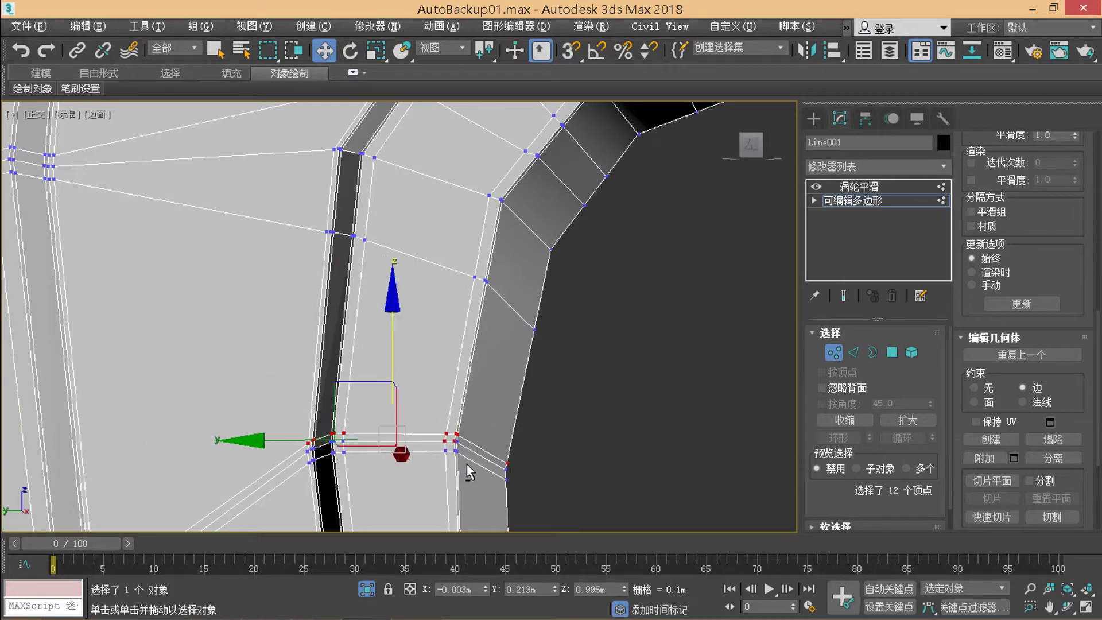
{"action": "left_click_drag", "start_coordinate": [445, 447], "coordinate": [445, 448], "text": "alt"}
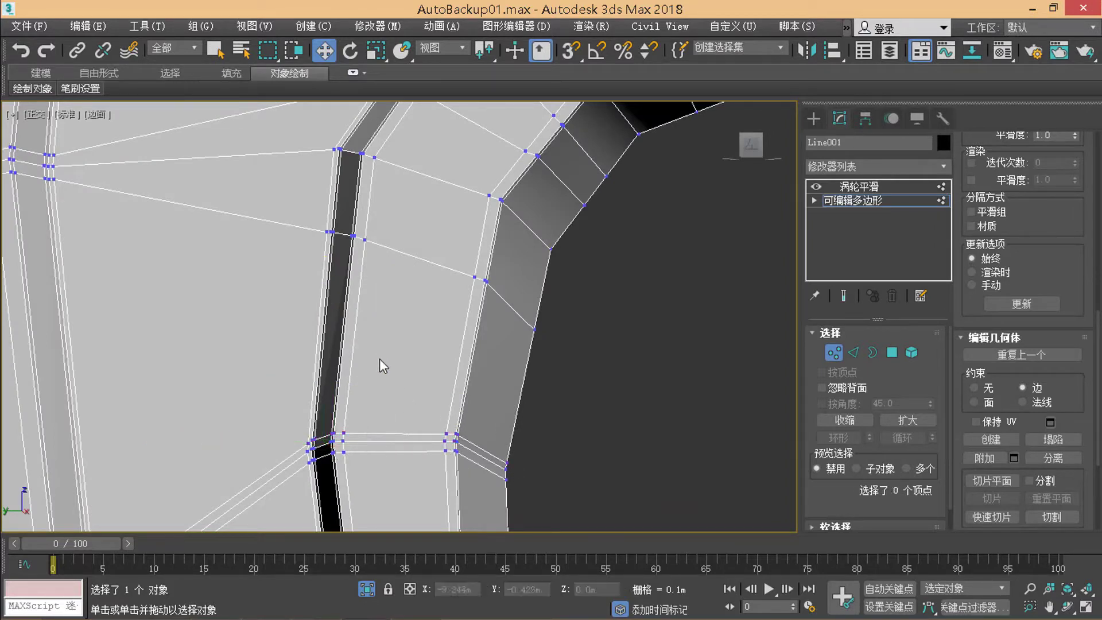
{"action": "left_click_drag", "start_coordinate": [381, 351], "coordinate": [387, 267]}
{"action": "middle_click_drag", "start_coordinate": [412, 388], "coordinate": [395, 269]}
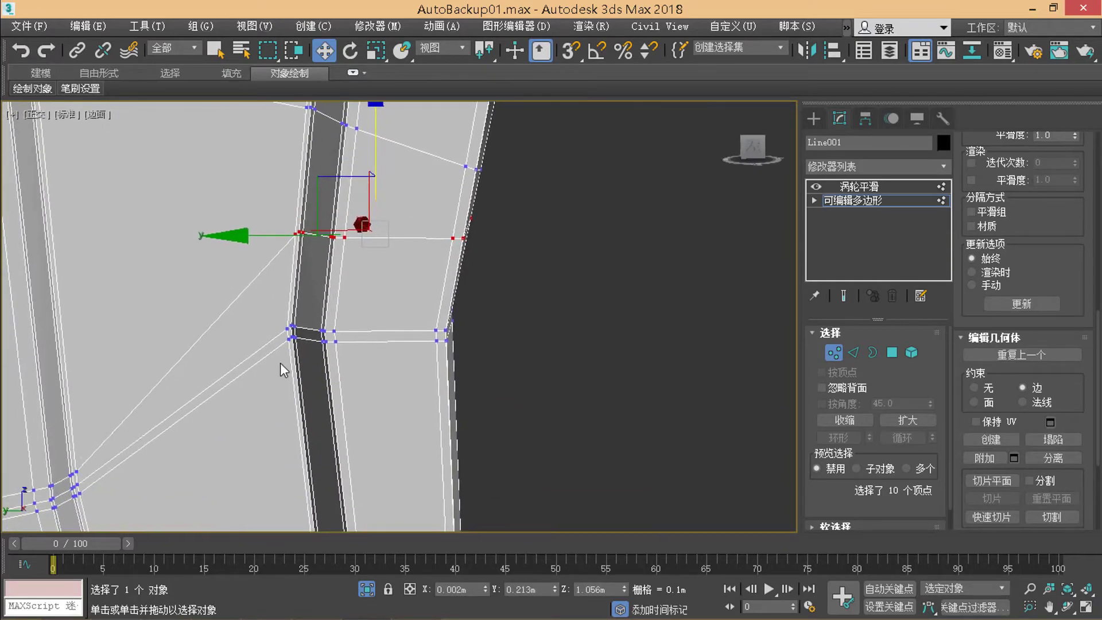
Step: Select a vertex row on the side strip and slide it down along its edges
{"action": "left_click_drag", "start_coordinate": [300, 344], "coordinate": [344, 359]}
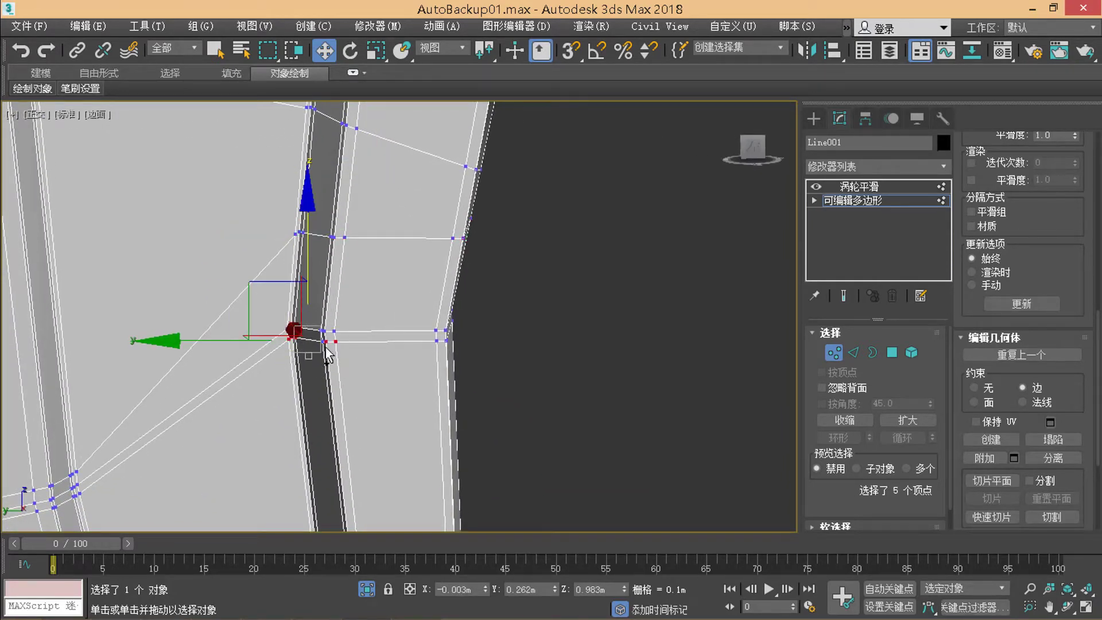
{"action": "middle_click_drag", "start_coordinate": [395, 359], "coordinate": [432, 353], "text": "alt"}
{"action": "left_click", "coordinate": [445, 340], "text": "ctrl"}
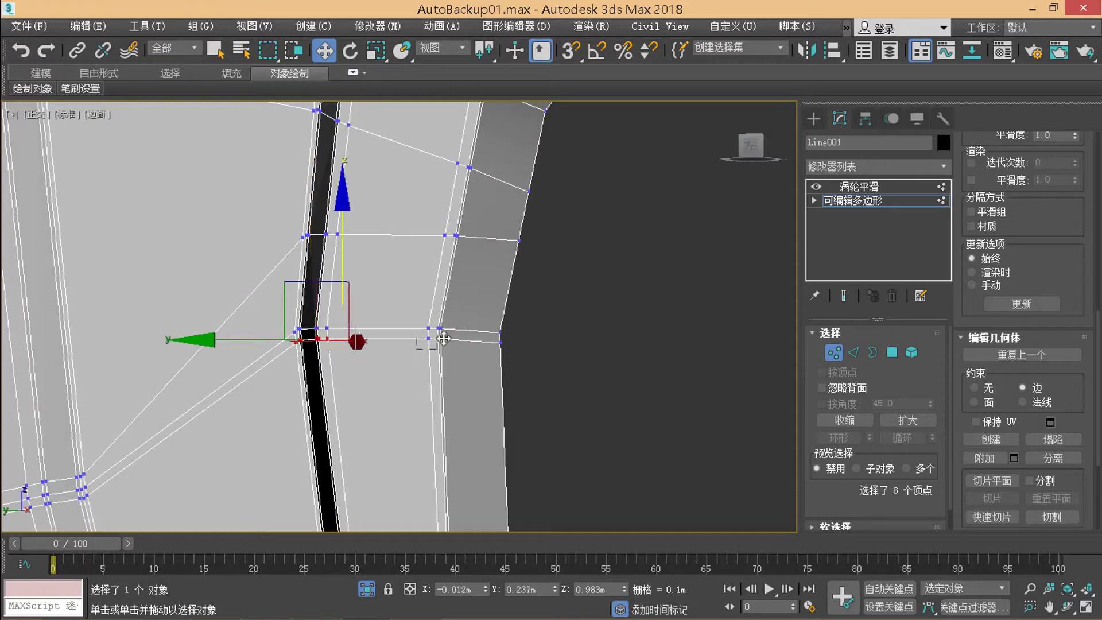
{"action": "left_click", "coordinate": [493, 345], "text": "ctrl"}
{"action": "left_click_drag", "start_coordinate": [370, 344], "coordinate": [373, 362]}
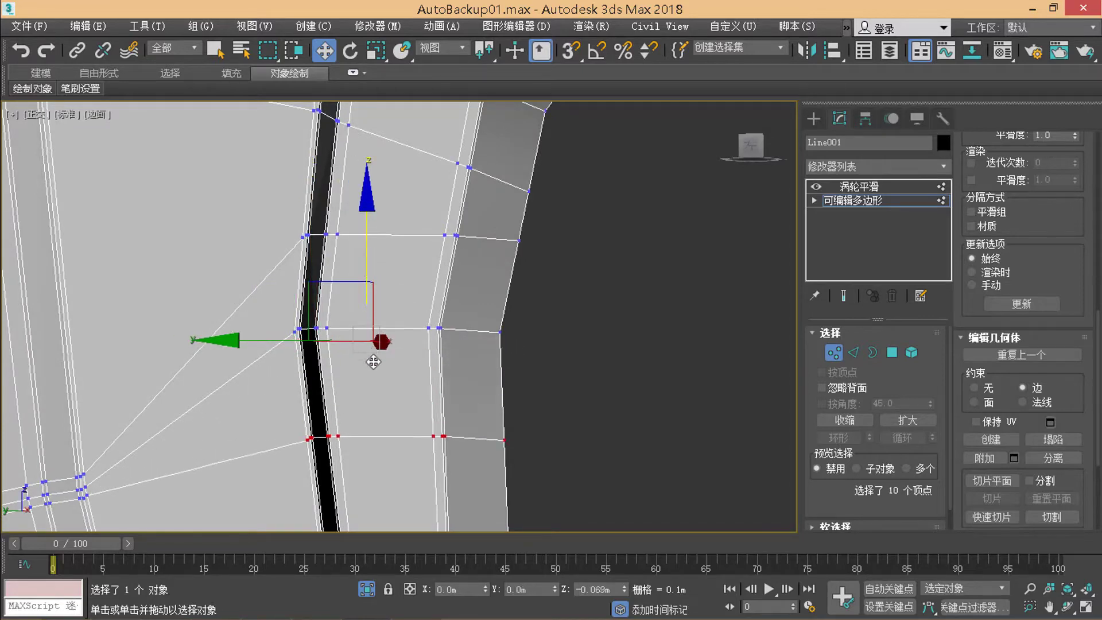
Step: Select the vertex row at the upper junction and slide it up along its edges
{"action": "scroll", "coordinate": [373, 361], "scroll_direction": "down", "scroll_amount": 3}
{"action": "middle_click_drag", "start_coordinate": [396, 341], "coordinate": [396, 278]}
{"action": "scroll", "coordinate": [390, 275], "scroll_direction": "up", "scroll_amount": 4}
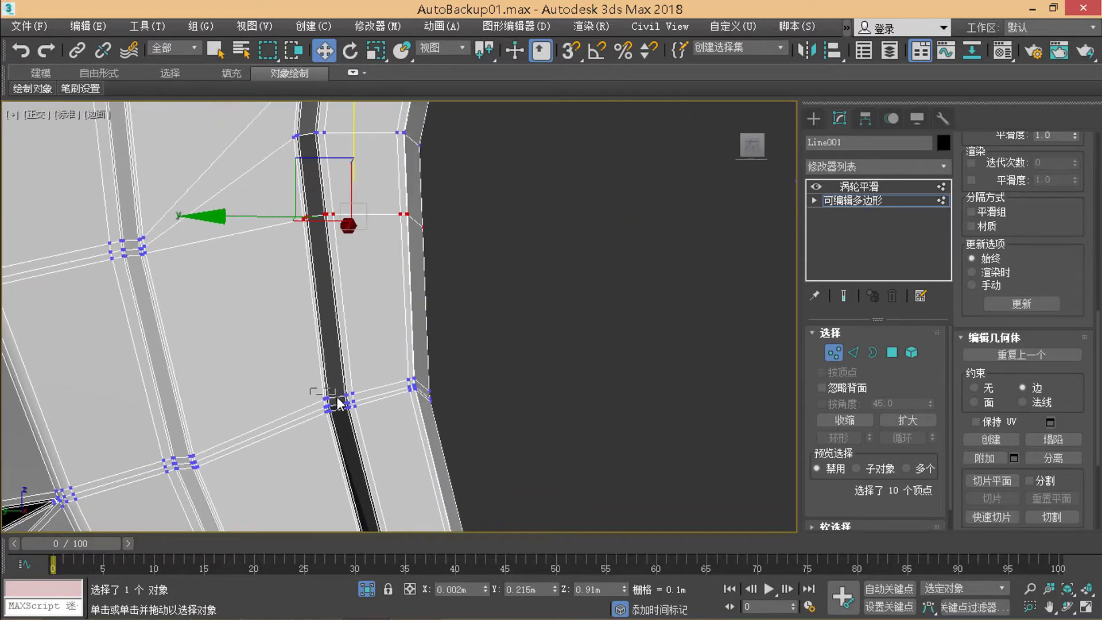
{"action": "mouse_move", "coordinate": [338, 403]}
{"action": "left_mouse_down"}
{"action": "mouse_move", "coordinate": [340, 383]}
{"action": "mouse_move", "coordinate": [346, 390]}
{"action": "left_mouse_up"}
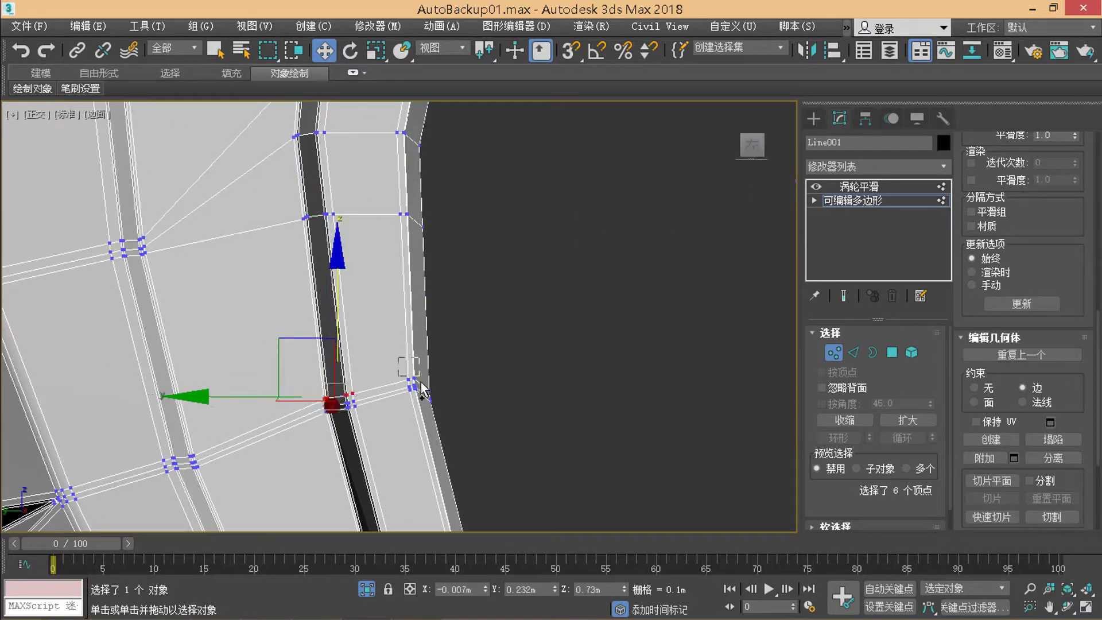
{"action": "left_click_drag", "start_coordinate": [421, 383], "coordinate": [436, 395], "text": "ctrl"}
{"action": "left_click_drag", "start_coordinate": [377, 320], "coordinate": [369, 239]}
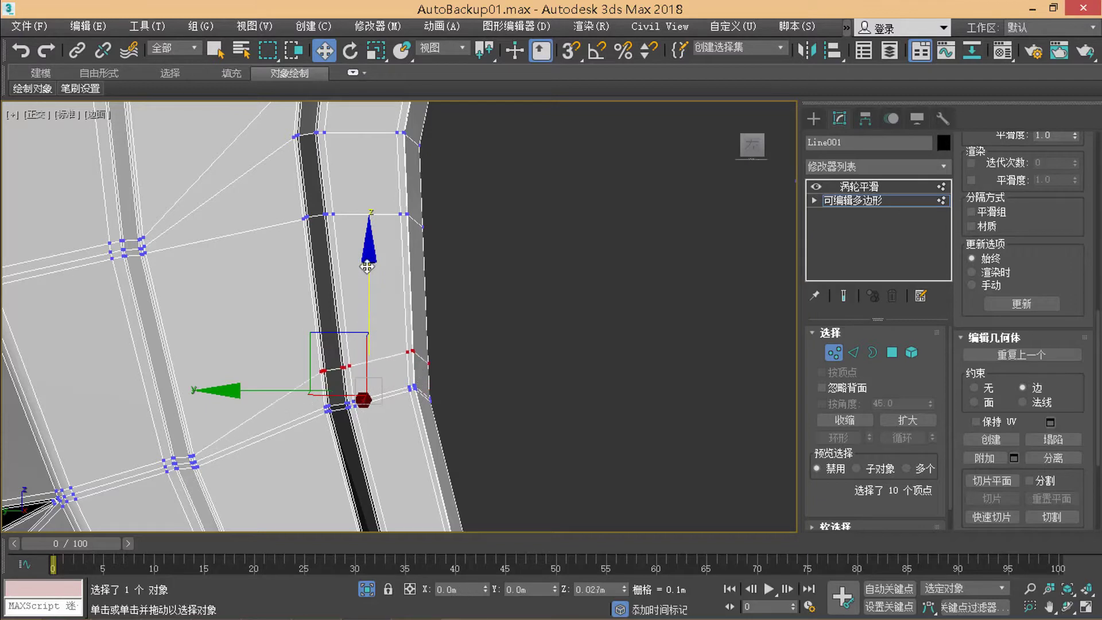
Step: Build a selection across the next junction's vertex row, orbiting to check it
{"action": "mouse_move", "coordinate": [393, 270]}
{"action": "middle_mouse_down"}
{"action": "mouse_move", "coordinate": [406, 248]}
{"action": "mouse_move", "coordinate": [401, 187]}
{"action": "middle_mouse_up"}
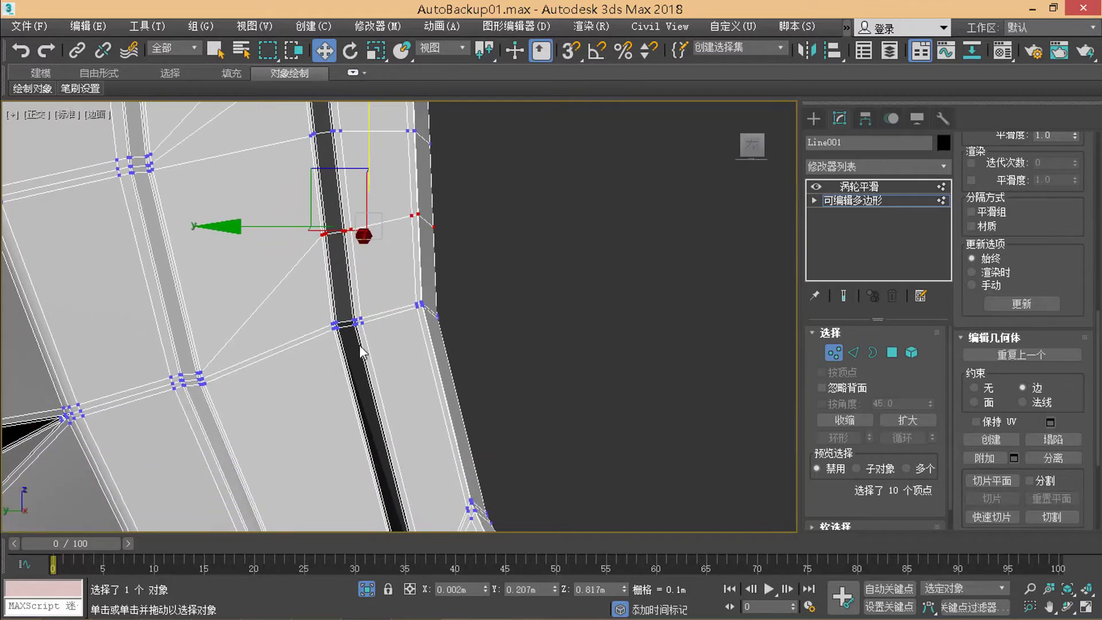
{"action": "left_click", "coordinate": [352, 330]}
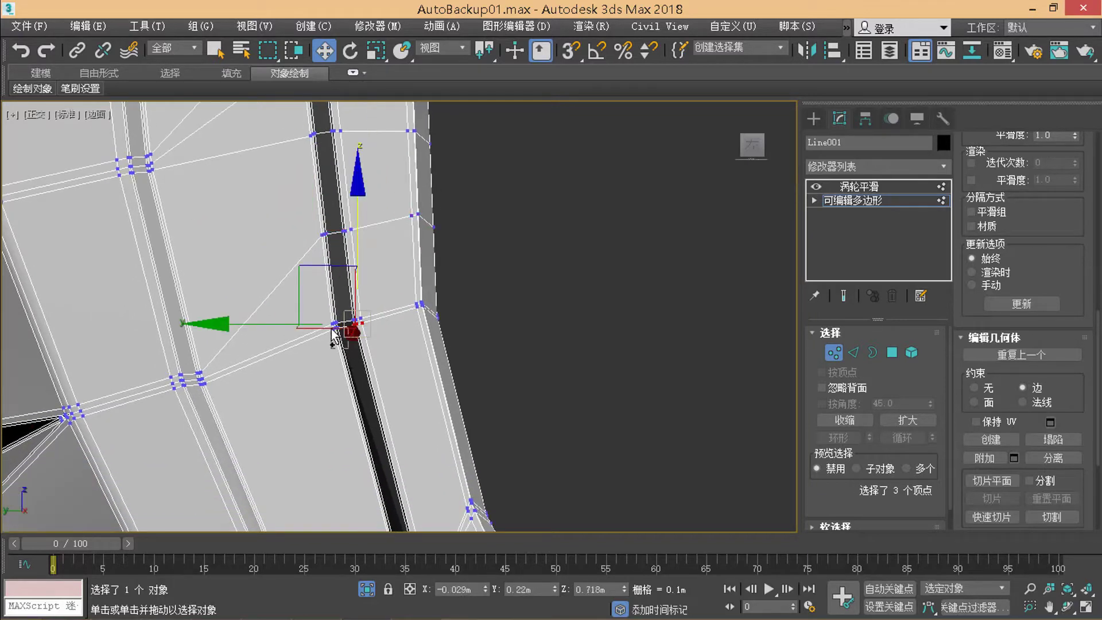
{"action": "left_click_drag", "start_coordinate": [332, 330], "coordinate": [420, 330]}
{"action": "scroll", "coordinate": [410, 342], "scroll_direction": "up", "scroll_amount": 3}
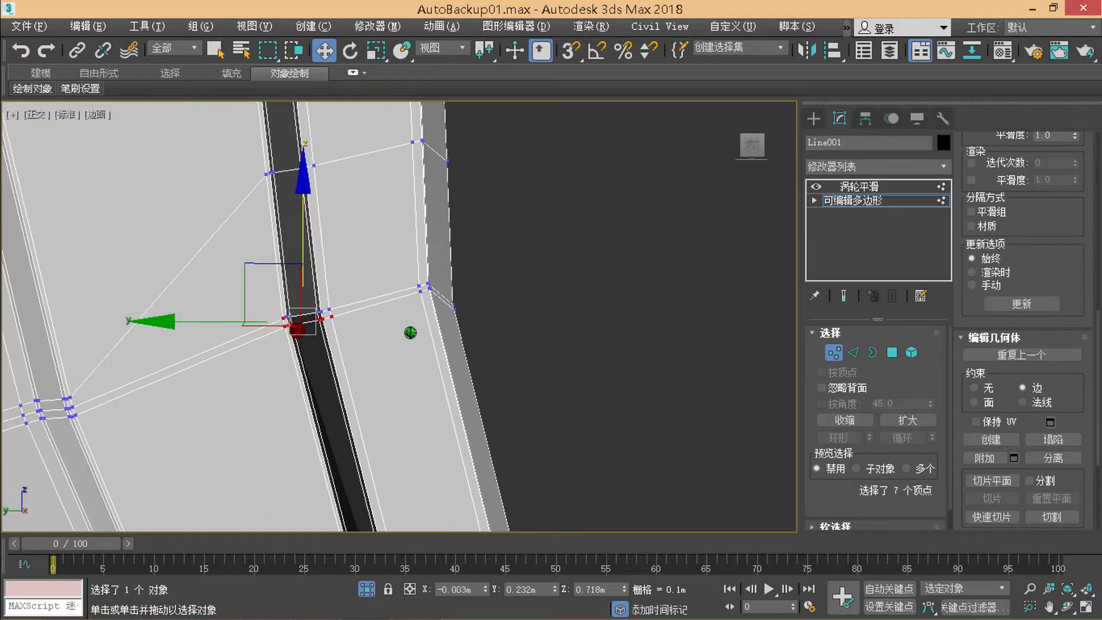
{"action": "scroll", "coordinate": [405, 331], "scroll_direction": "up", "scroll_amount": 1}
{"action": "middle_click_drag", "start_coordinate": [279, 323], "coordinate": [374, 344], "text": "alt"}
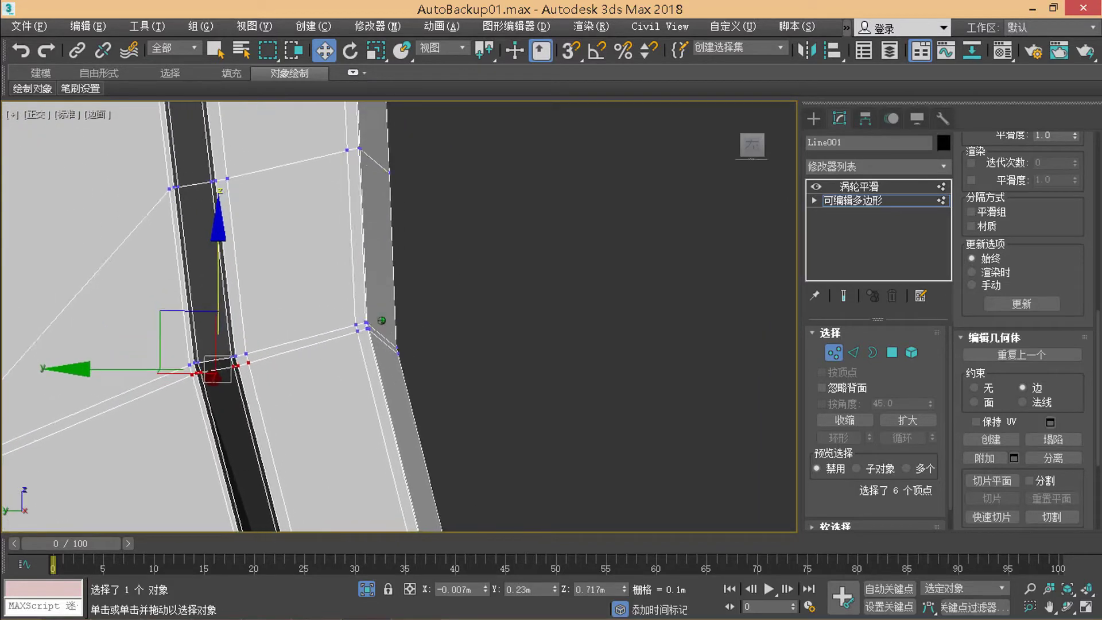
{"action": "left_click", "coordinate": [364, 329], "text": "ctrl"}
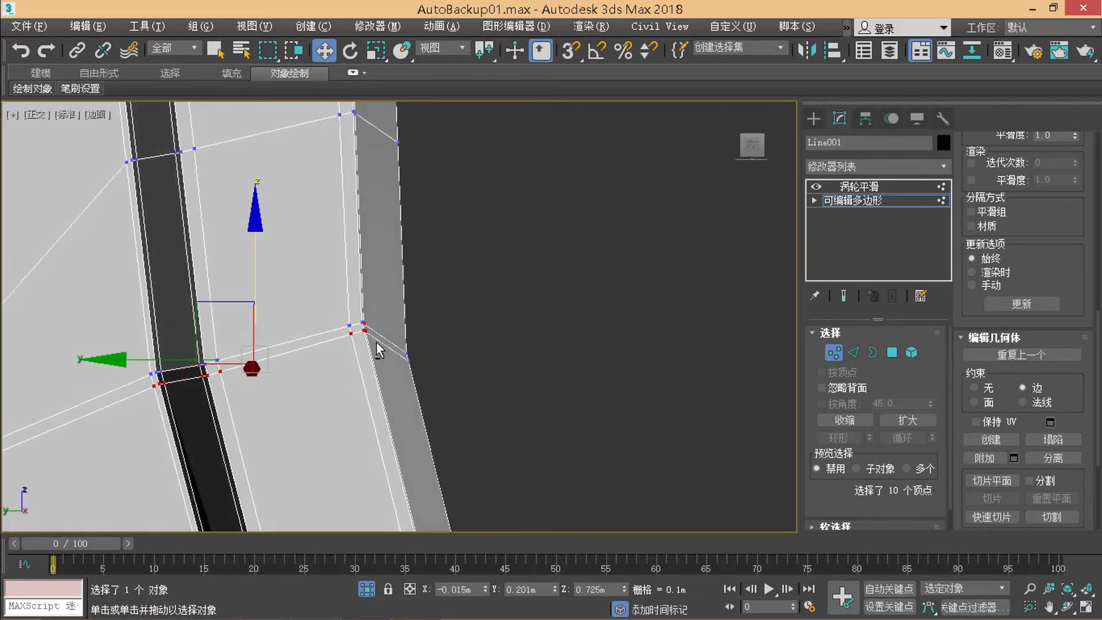
{"action": "middle_click_drag", "start_coordinate": [349, 336], "coordinate": [377, 342], "text": "alt"}
{"action": "left_click", "coordinate": [357, 317], "text": "ctrl"}
{"action": "left_click", "coordinate": [465, 329], "text": "ctrl"}
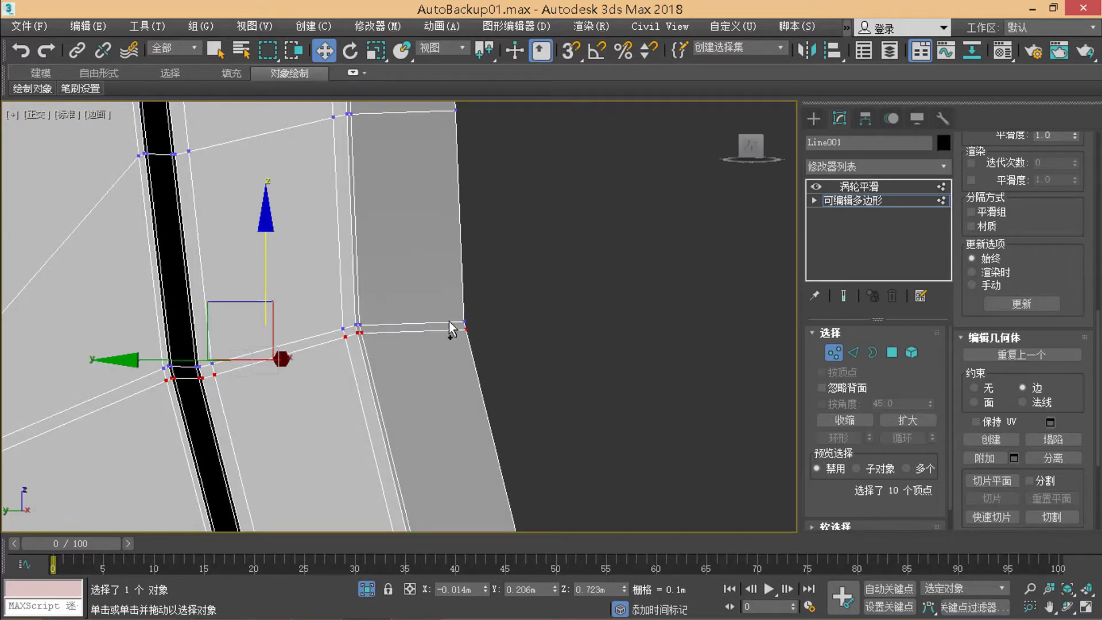
{"action": "mouse_move", "coordinate": [450, 327]}
{"action": "middle_mouse_down", "text": "alt"}
{"action": "mouse_move", "coordinate": [340, 364]}
{"action": "mouse_move", "coordinate": [354, 377]}
{"action": "mouse_move", "coordinate": [364, 339]}
{"action": "middle_mouse_up", "text": "alt"}
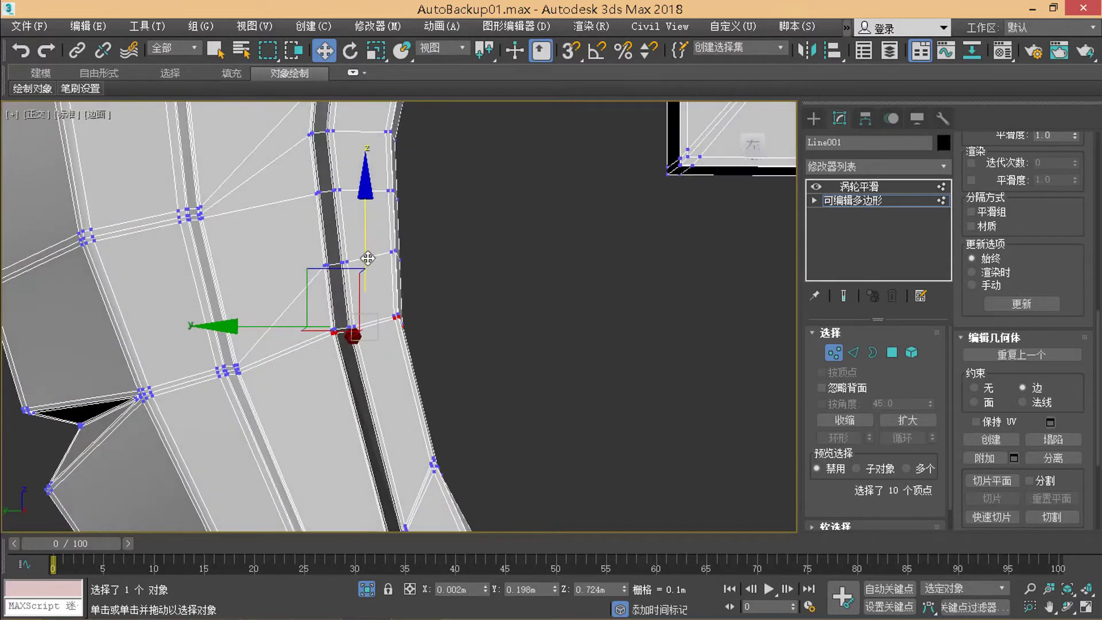
Step: Slide the selected vertices down along their edges and nudge them slightly lower
{"action": "left_click_drag", "start_coordinate": [367, 258], "coordinate": [377, 296]}
{"action": "mouse_move", "coordinate": [381, 294]}
{"action": "middle_mouse_down", "text": "alt"}
{"action": "mouse_move", "coordinate": [401, 293]}
{"action": "mouse_move", "coordinate": [389, 284]}
{"action": "middle_mouse_up", "text": "alt"}
{"action": "left_click_drag", "start_coordinate": [380, 229], "coordinate": [381, 232]}
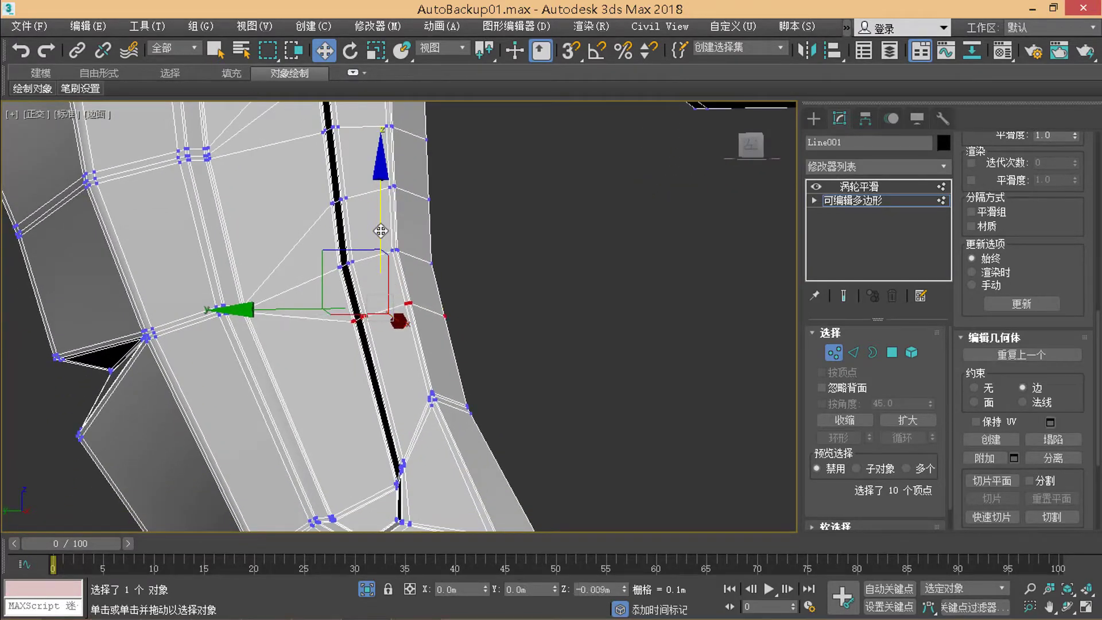
{"action": "mouse_move", "coordinate": [380, 231]}
{"action": "middle_mouse_down", "text": "alt"}
{"action": "mouse_move", "coordinate": [419, 278]}
{"action": "mouse_move", "coordinate": [343, 350]}
{"action": "middle_mouse_up", "text": "alt"}
Step: Select four vertices on the strip and slide them up along their edges
{"action": "left_click", "coordinate": [362, 257]}
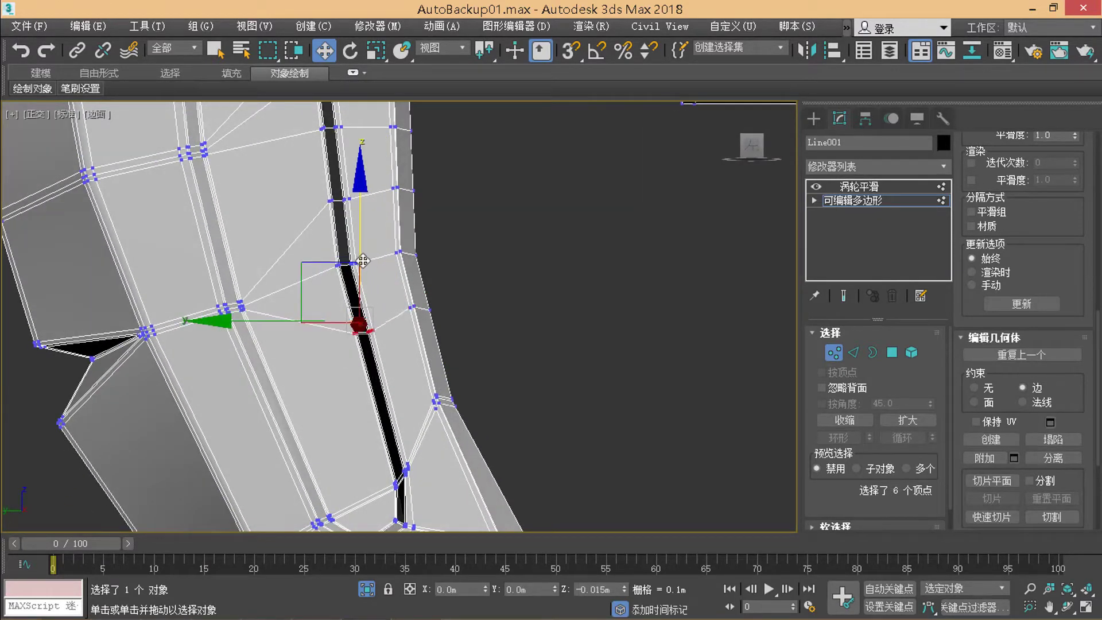
{"action": "scroll", "coordinate": [357, 327], "scroll_direction": "up", "scroll_amount": 3}
{"action": "scroll", "coordinate": [377, 325], "scroll_direction": "up", "scroll_amount": 3}
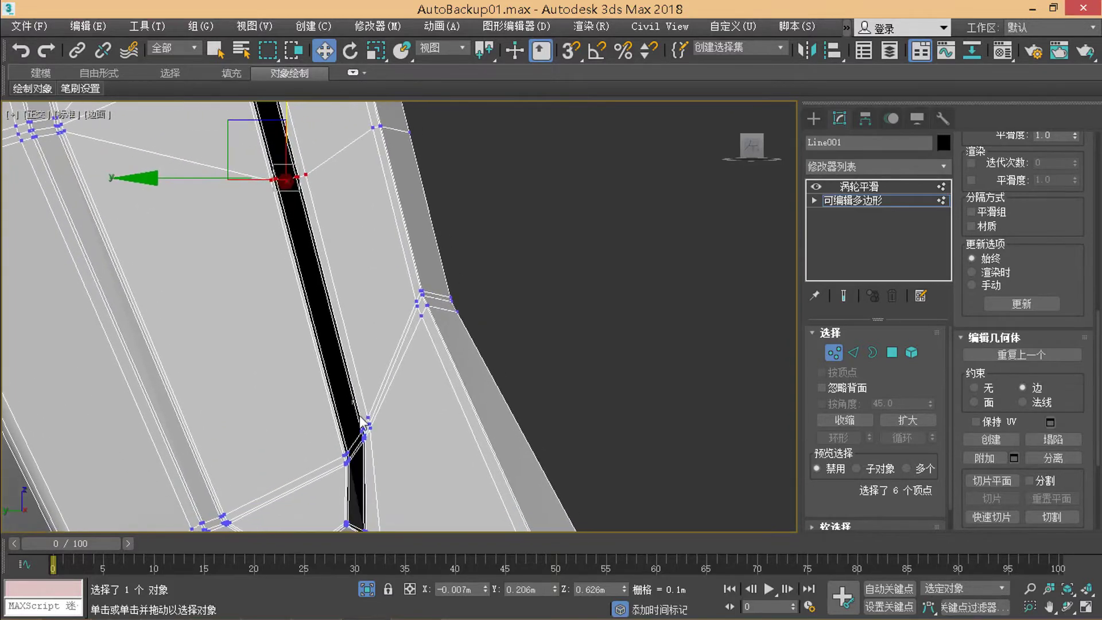
{"action": "left_click", "coordinate": [366, 424]}
{"action": "mouse_move", "coordinate": [368, 442]}
{"action": "left_mouse_down"}
{"action": "mouse_move", "coordinate": [356, 454]}
{"action": "mouse_move", "coordinate": [370, 391]}
{"action": "left_mouse_up"}
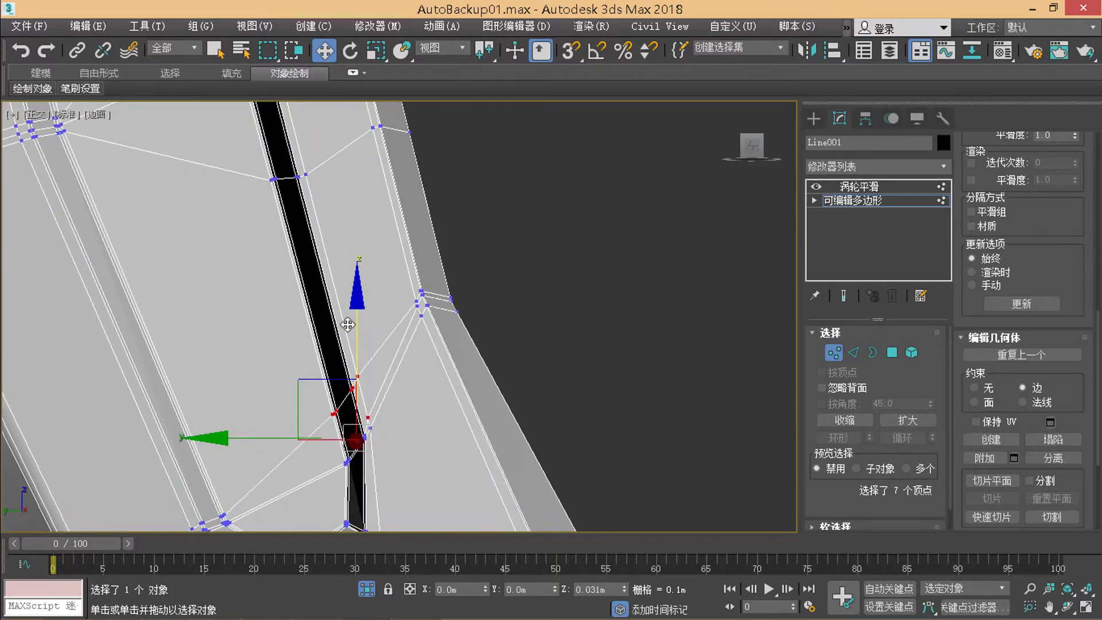
{"action": "left_click_drag", "start_coordinate": [370, 433], "coordinate": [339, 219]}
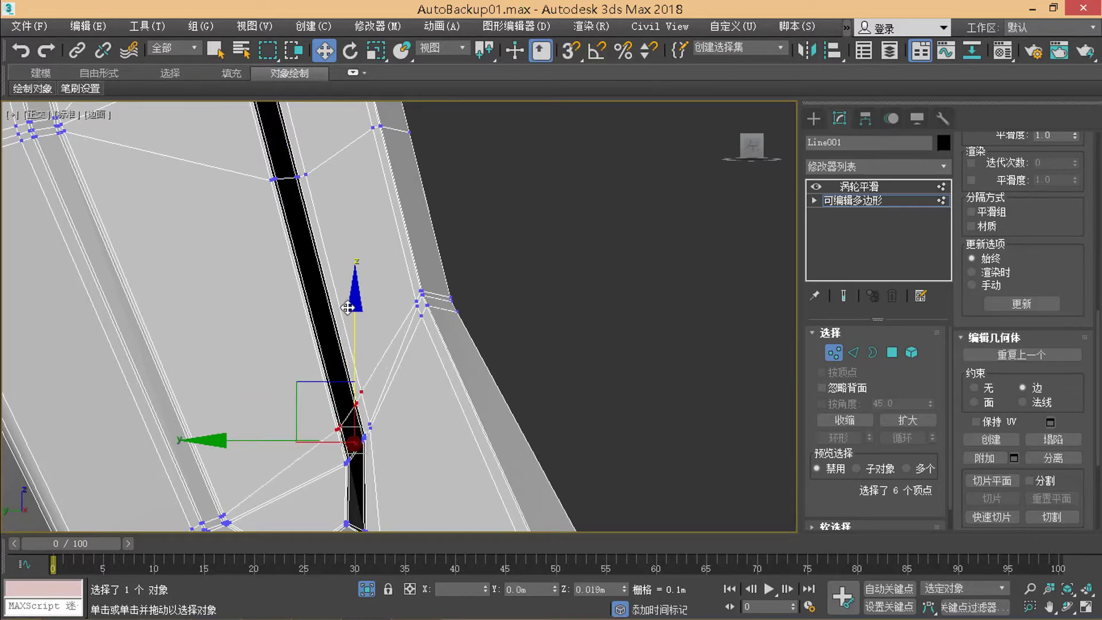
{"action": "middle_click_drag", "start_coordinate": [336, 211], "coordinate": [310, 338], "text": "alt"}
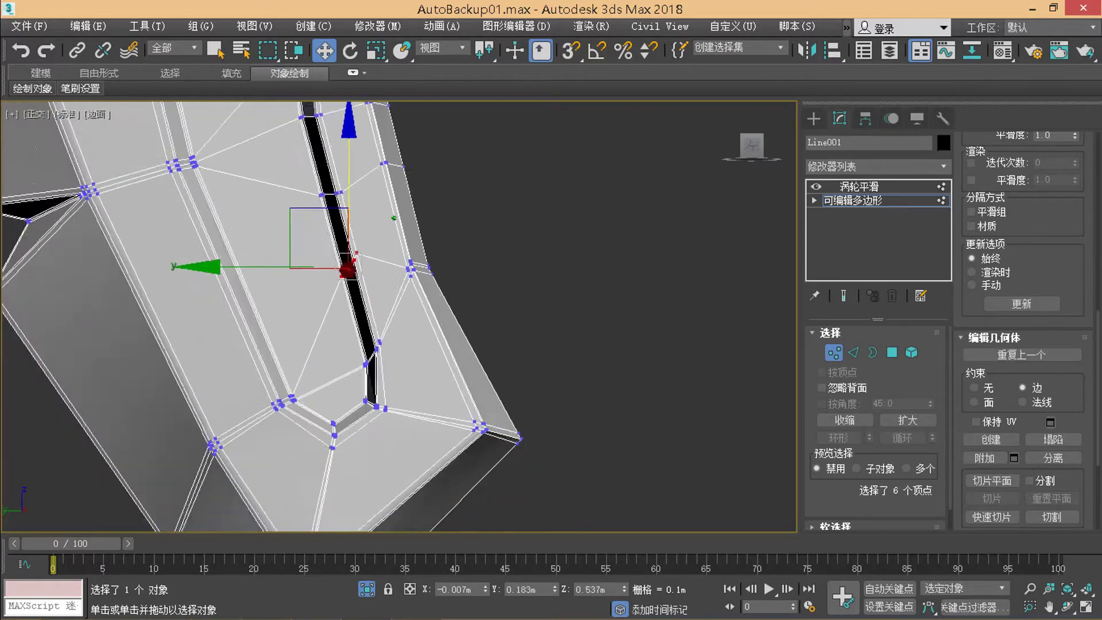
Step: Slide four outer-rim vertices down, then three of them up along their edges
{"action": "scroll", "coordinate": [327, 332], "scroll_direction": "up", "scroll_amount": 4}
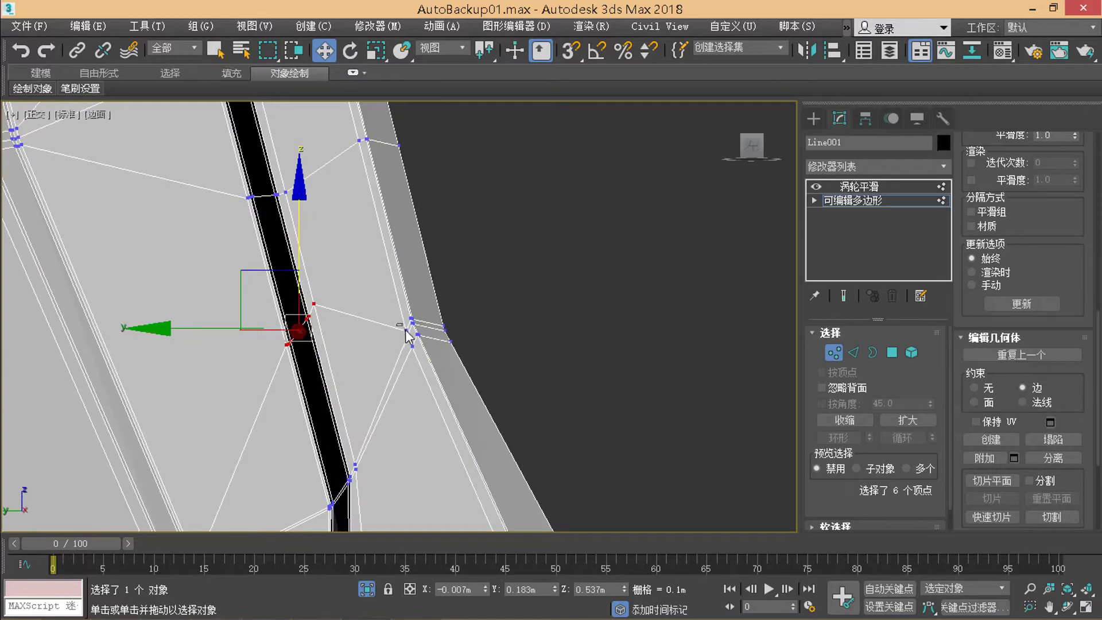
{"action": "left_click", "coordinate": [407, 333]}
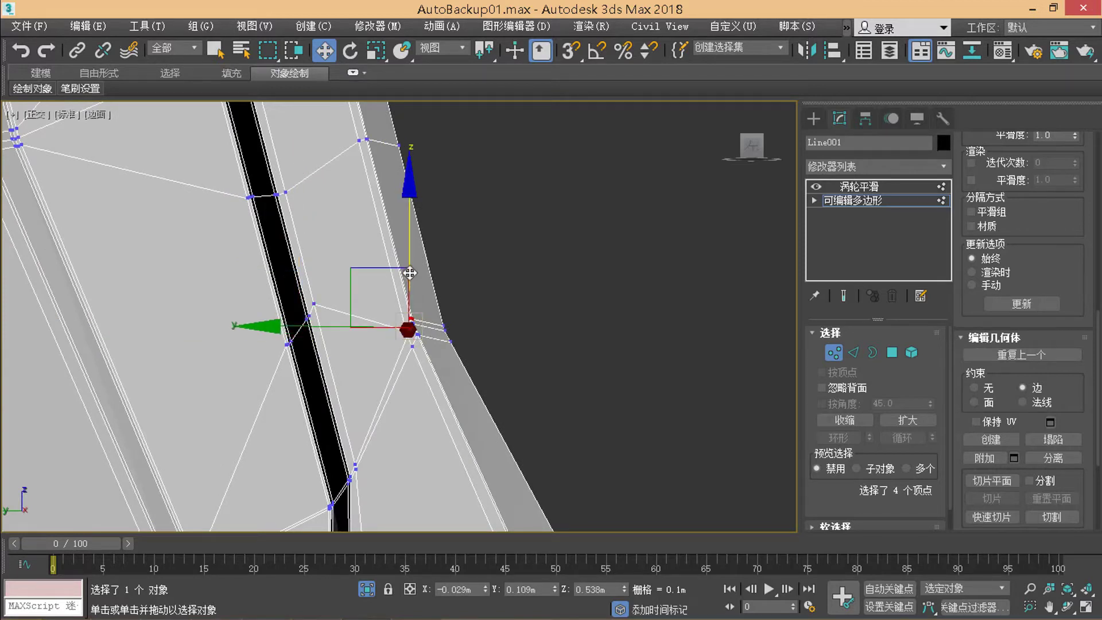
{"action": "left_click_drag", "start_coordinate": [418, 331], "coordinate": [390, 267], "text": "ctrl"}
{"action": "left_click_drag", "start_coordinate": [409, 319], "coordinate": [418, 361]}
{"action": "left_click", "coordinate": [408, 344], "text": "alt"}
{"action": "left_click_drag", "start_coordinate": [408, 219], "coordinate": [388, 119]}
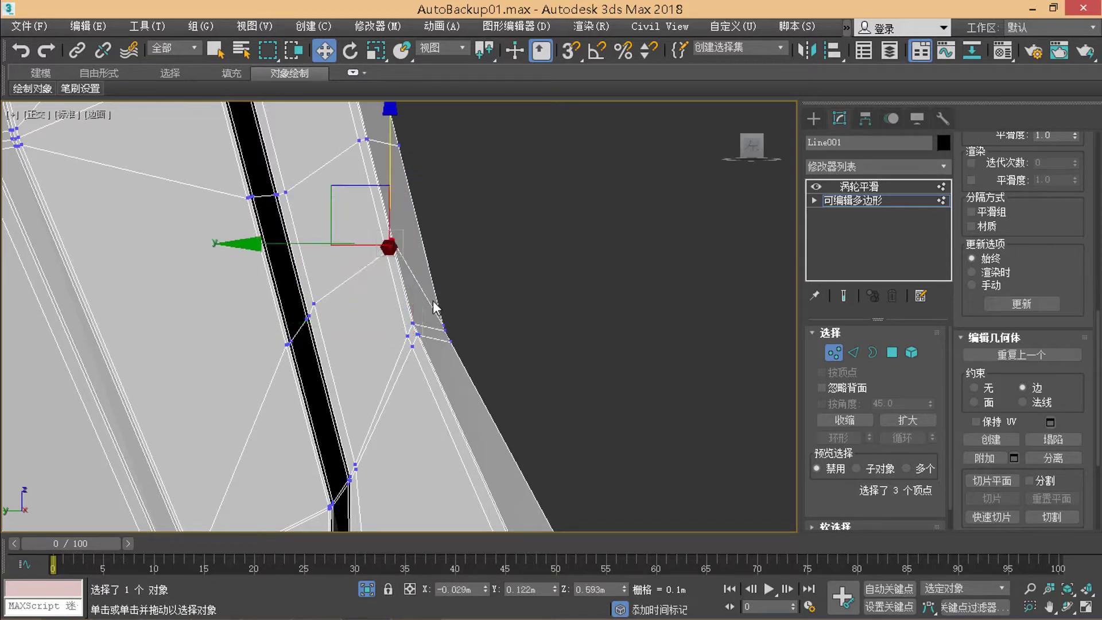
Step: Slide the single vertex along the outer edge, then clear the rim selection
{"action": "left_click", "coordinate": [445, 326]}
{"action": "left_click_drag", "start_coordinate": [443, 324], "coordinate": [463, 195]}
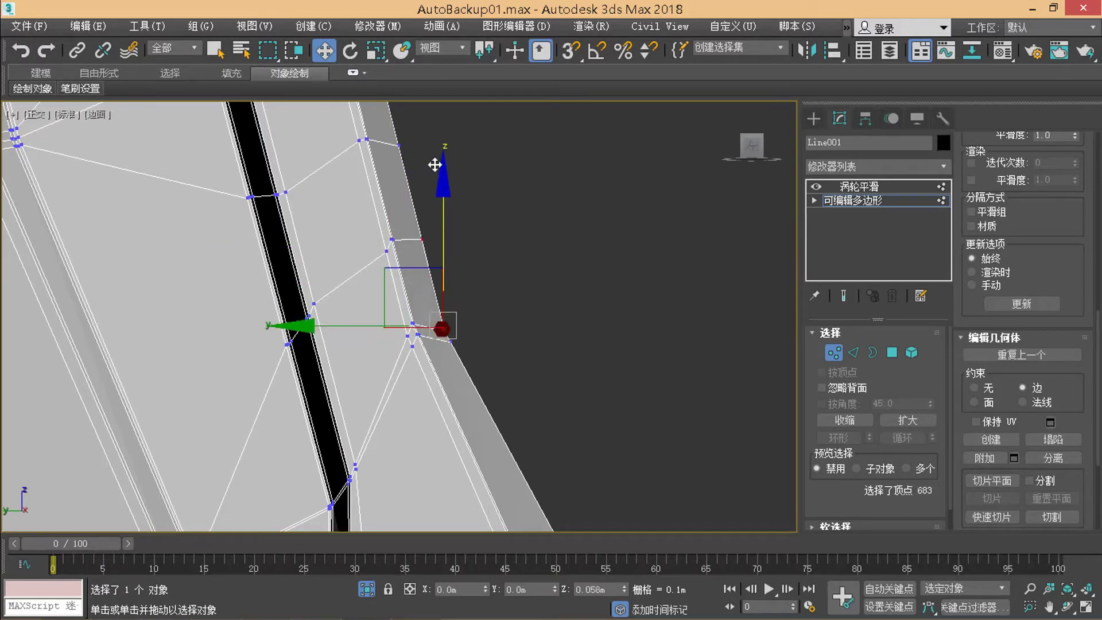
{"action": "scroll", "coordinate": [464, 195], "scroll_direction": "down", "scroll_amount": 3}
{"action": "scroll", "coordinate": [394, 287], "scroll_direction": "up", "scroll_amount": 3}
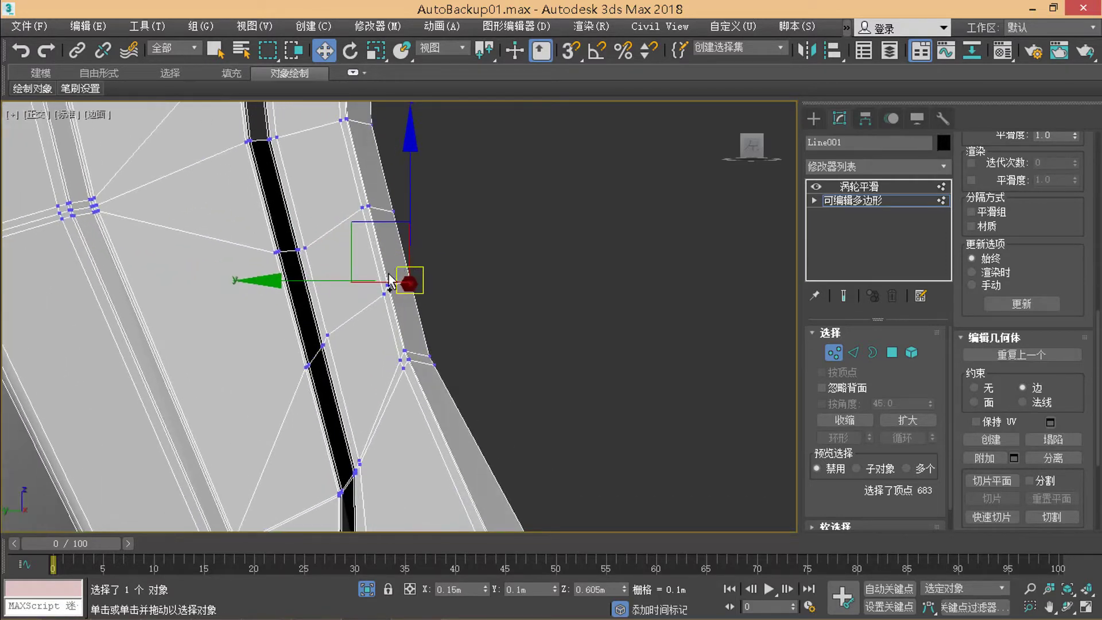
{"action": "left_click_drag", "start_coordinate": [392, 296], "coordinate": [403, 231]}
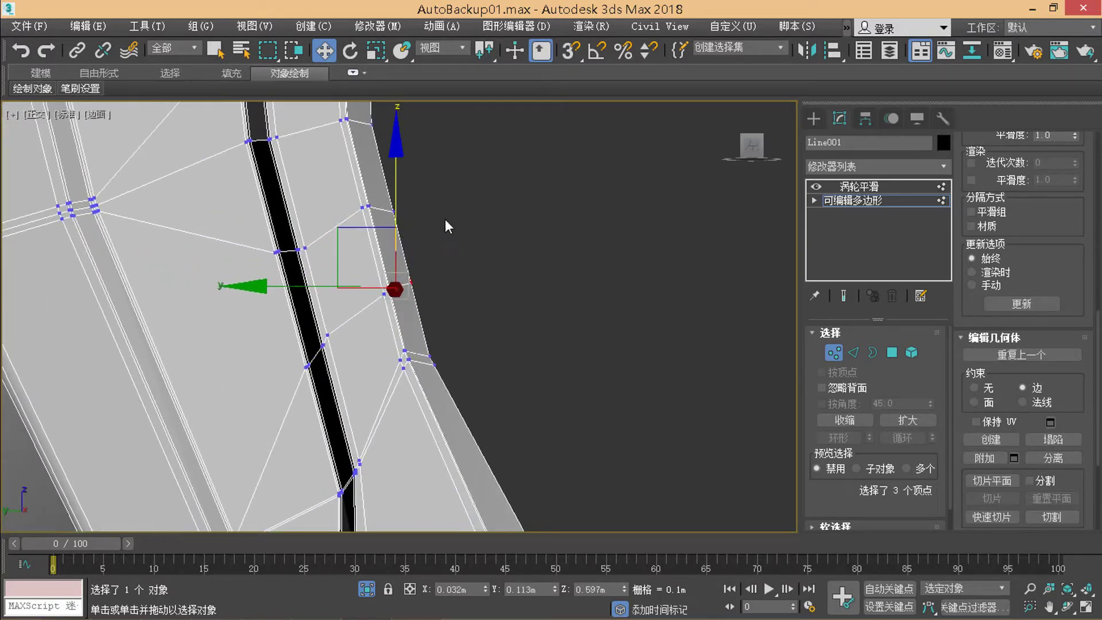
{"action": "left_click", "coordinate": [445, 219]}
Step: Select the four vertices around the rim corner and slide them along their edges
{"action": "scroll", "coordinate": [413, 321], "scroll_direction": "down", "scroll_amount": 2}
{"action": "scroll", "coordinate": [414, 335], "scroll_direction": "up", "scroll_amount": 1}
{"action": "left_click", "coordinate": [403, 333]}
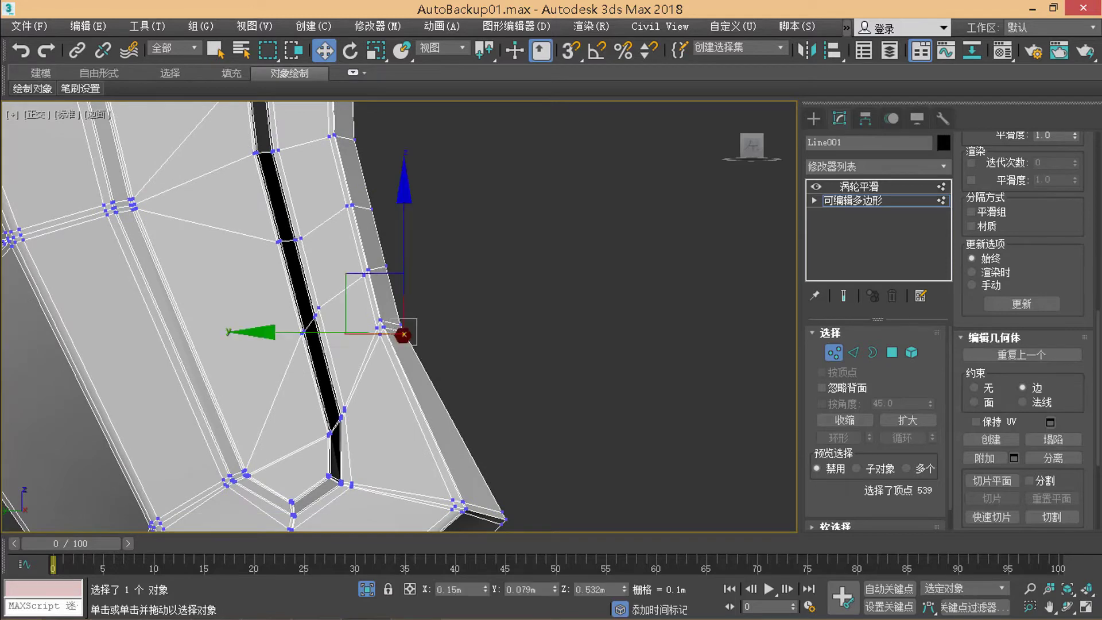
{"action": "scroll", "coordinate": [400, 315], "scroll_direction": "up", "scroll_amount": 2}
{"action": "left_click_drag", "start_coordinate": [361, 334], "coordinate": [369, 355]}
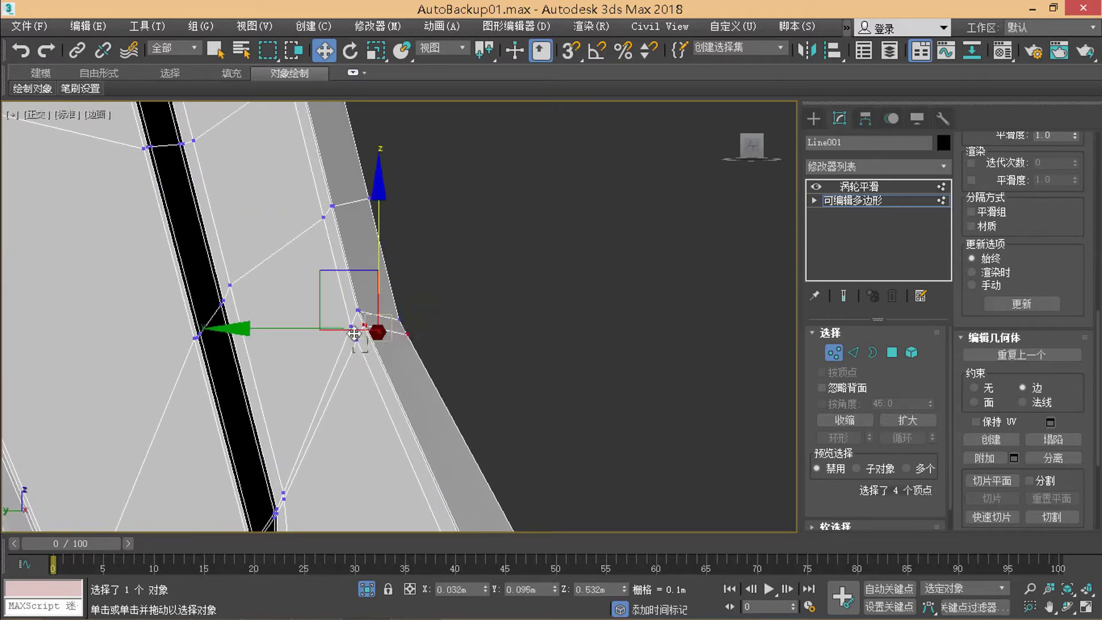
{"action": "scroll", "coordinate": [405, 335], "scroll_direction": "down", "scroll_amount": 2}
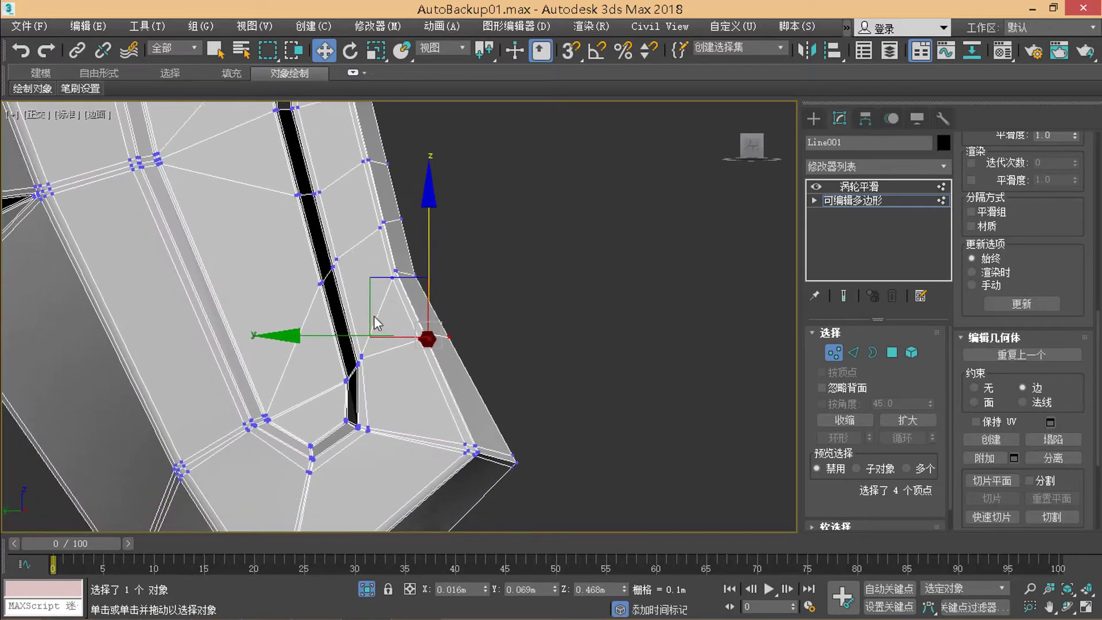
{"action": "left_click_drag", "start_coordinate": [425, 290], "coordinate": [422, 328]}
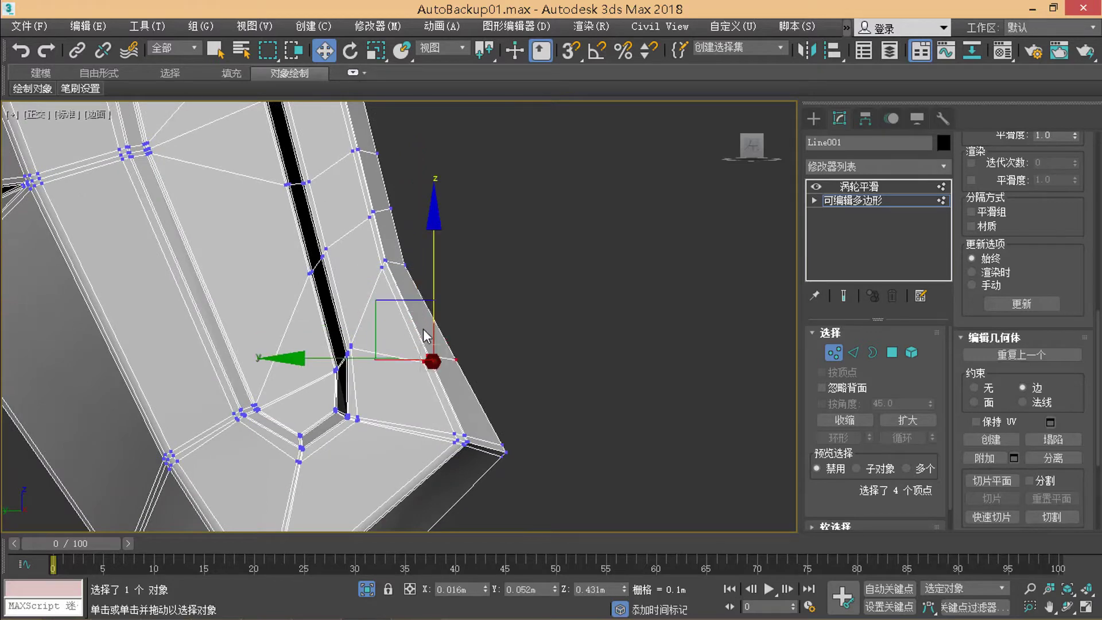
Step: Fine-tune the rim vertices up, back down, and nudge three along the edge
{"action": "scroll", "coordinate": [436, 322], "scroll_direction": "up", "scroll_amount": 2}
{"action": "left_click_drag", "start_coordinate": [447, 280], "coordinate": [450, 221]}
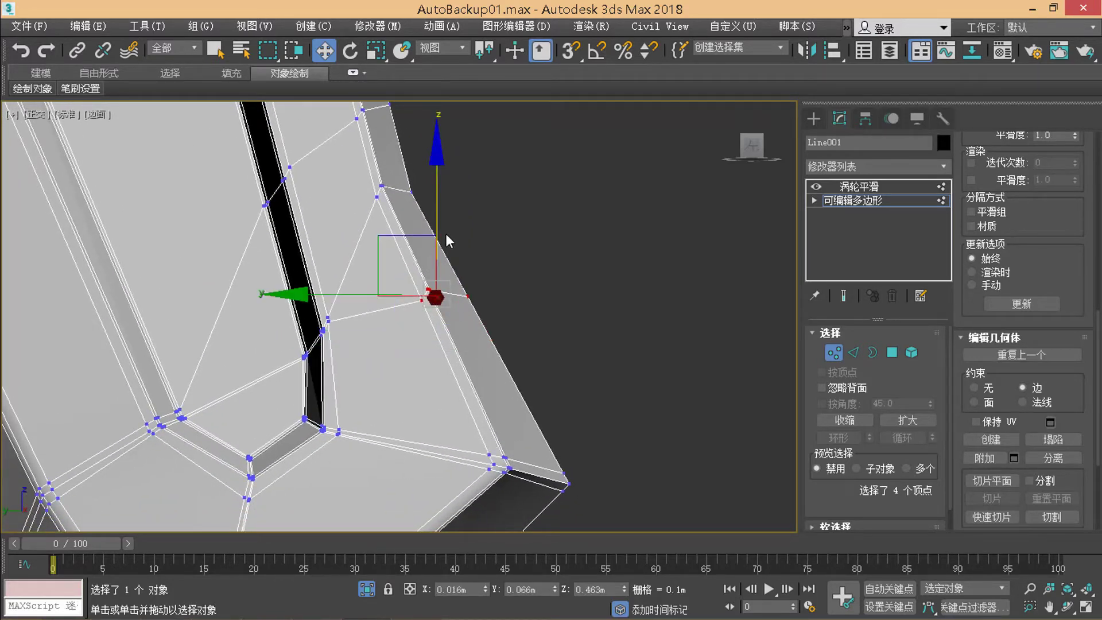
{"action": "left_click_drag", "start_coordinate": [438, 246], "coordinate": [448, 269]}
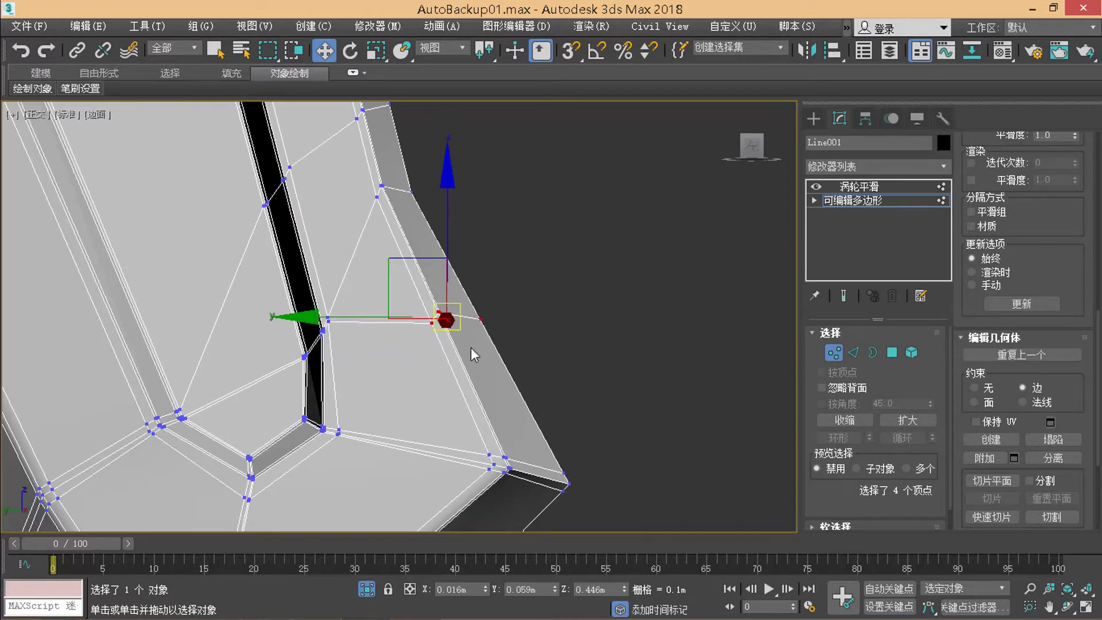
{"action": "left_click_drag", "start_coordinate": [438, 312], "coordinate": [452, 315]}
{"action": "left_click_drag", "start_coordinate": [450, 253], "coordinate": [454, 260]}
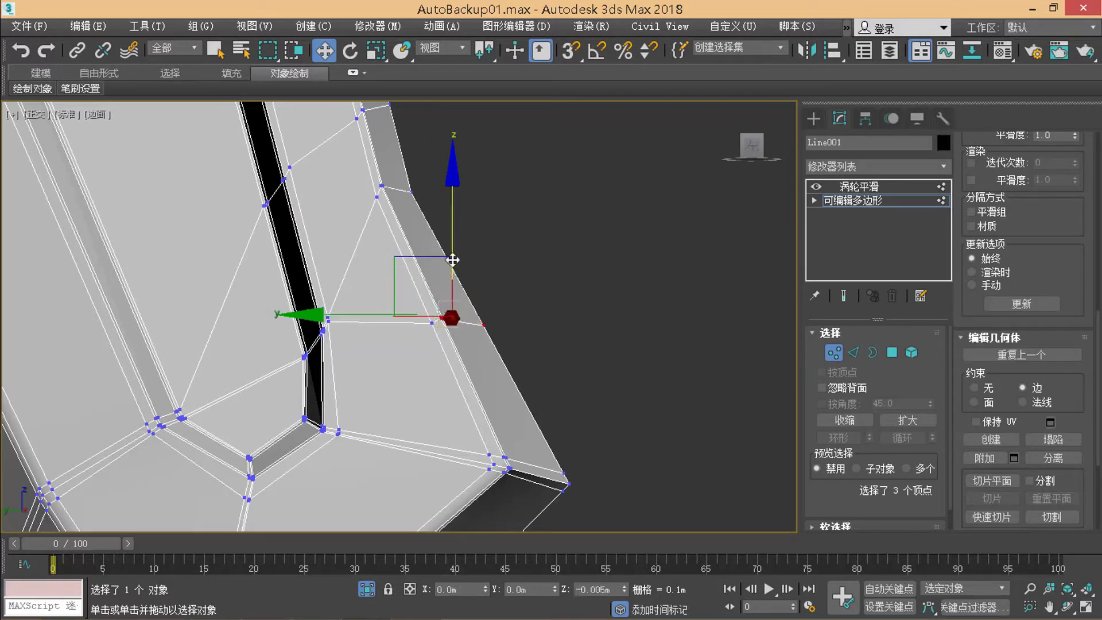
{"action": "left_click", "coordinate": [341, 335]}
Step: Select six vertices beside the groove and slide them down along their edges
{"action": "left_click_drag", "start_coordinate": [317, 312], "coordinate": [333, 336]}
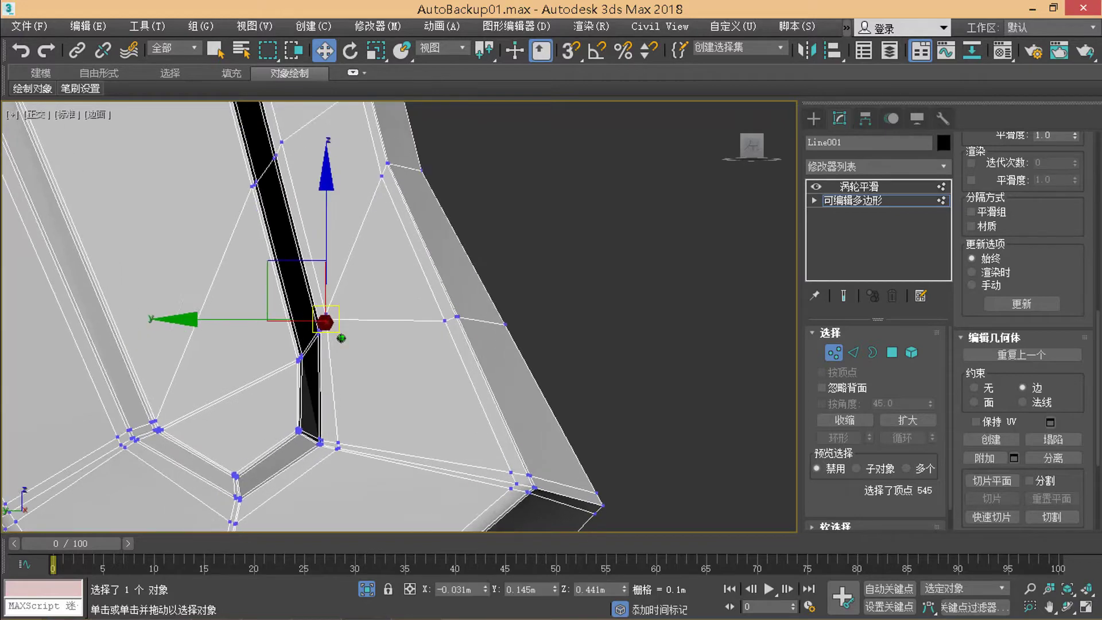
{"action": "middle_click_drag", "start_coordinate": [330, 356], "coordinate": [307, 343], "text": "alt"}
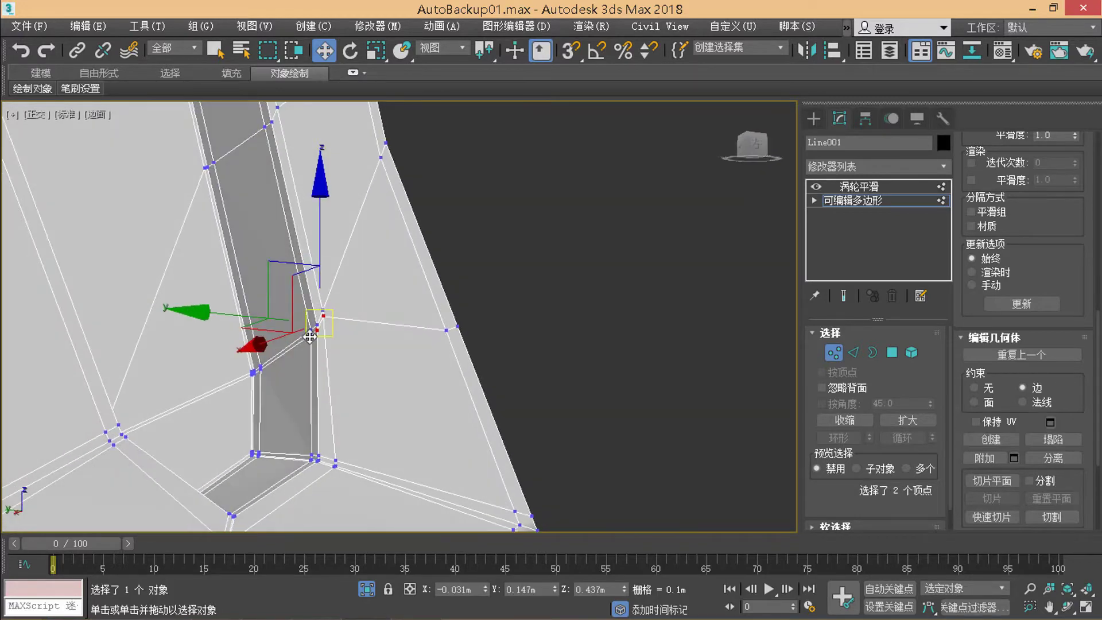
{"action": "left_click", "coordinate": [309, 336], "text": "ctrl"}
{"action": "scroll", "coordinate": [261, 372], "scroll_direction": "up", "scroll_amount": 3}
{"action": "scroll", "coordinate": [266, 356], "scroll_direction": "up", "scroll_amount": 3}
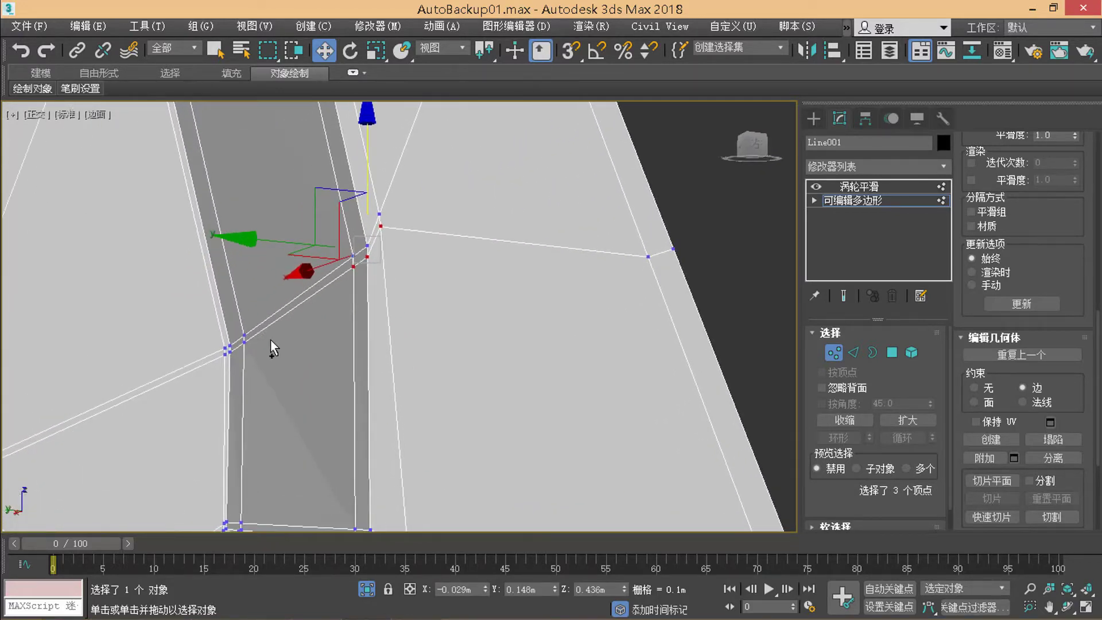
{"action": "left_click", "coordinate": [244, 343], "text": "ctrl"}
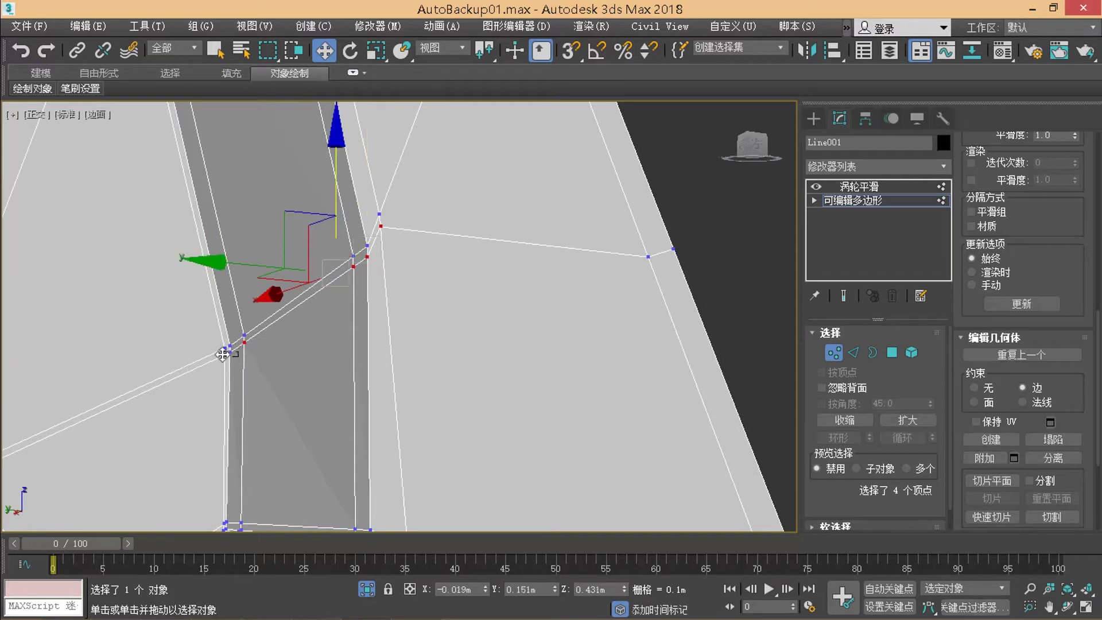
{"action": "left_click", "coordinate": [222, 354], "text": "ctrl"}
{"action": "mouse_move", "coordinate": [297, 227]}
{"action": "left_mouse_down"}
{"action": "mouse_move", "coordinate": [306, 291]}
{"action": "mouse_move", "coordinate": [301, 258]}
{"action": "mouse_move", "coordinate": [299, 278]}
{"action": "left_mouse_up"}
Step: Orbit to the groove's other side and test selections of its right-side vertices
{"action": "middle_click_drag", "start_coordinate": [299, 279], "coordinate": [390, 277], "text": "alt"}
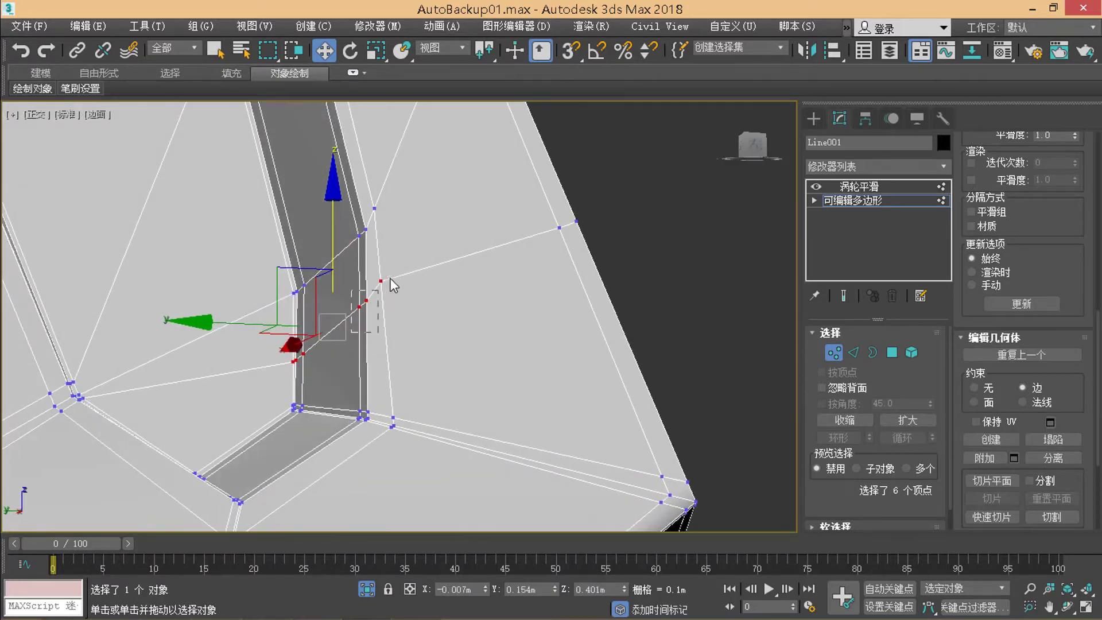
{"action": "left_click_drag", "start_coordinate": [396, 270], "coordinate": [352, 313]}
{"action": "middle_click_drag", "start_coordinate": [382, 330], "coordinate": [375, 283]}
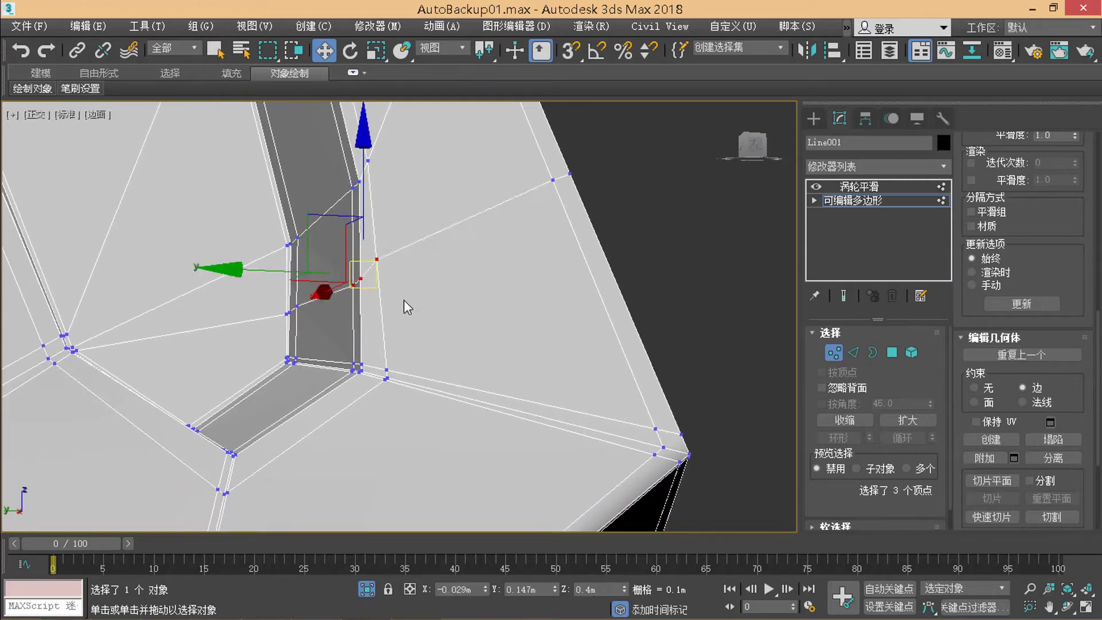
{"action": "left_click", "coordinate": [377, 260]}
{"action": "left_click", "coordinate": [384, 357]}
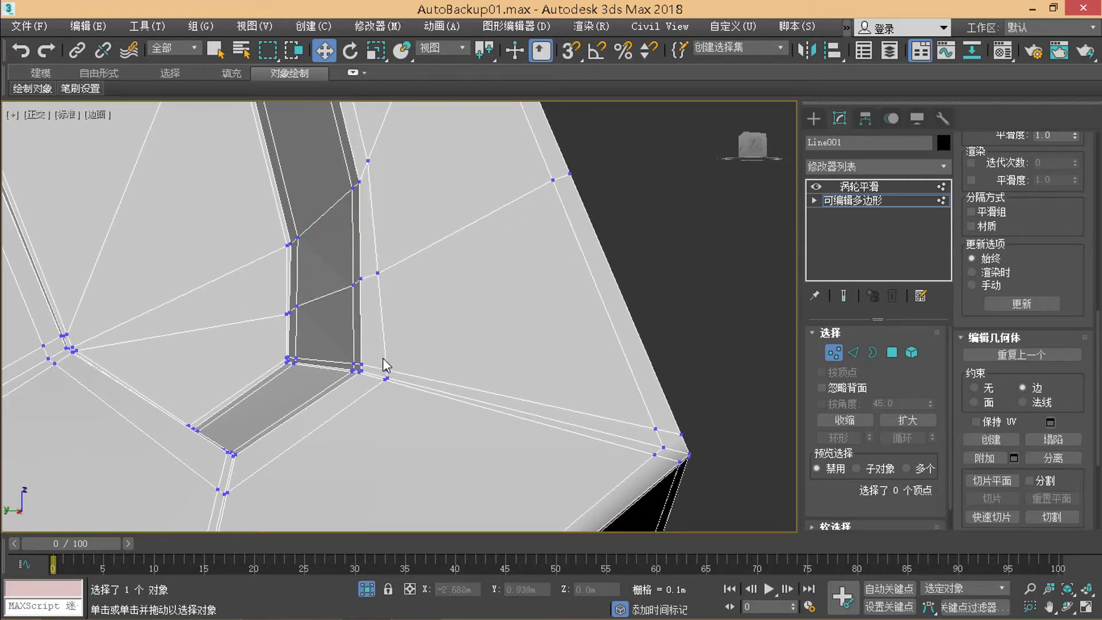
Step: Select the six vertices across the groove wall and slide them up the wall
{"action": "scroll", "coordinate": [376, 367], "scroll_direction": "up", "scroll_amount": 2}
{"action": "middle_click_drag", "start_coordinate": [375, 313], "coordinate": [373, 368]}
{"action": "left_click_drag", "start_coordinate": [356, 320], "coordinate": [394, 265]}
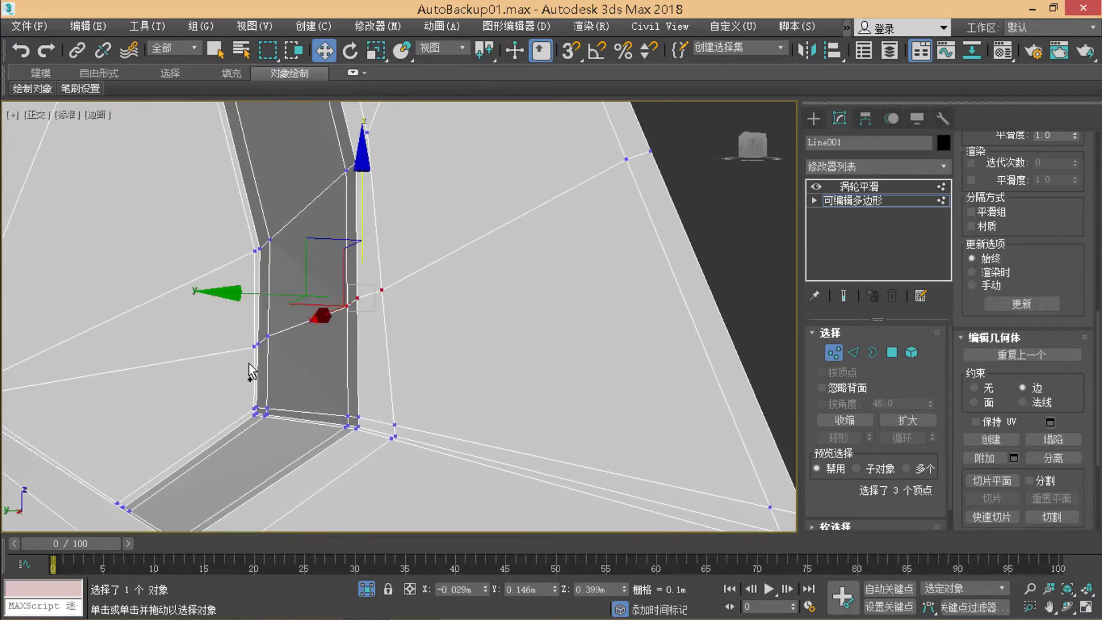
{"action": "left_click", "coordinate": [254, 346], "text": "ctrl"}
{"action": "left_click_drag", "start_coordinate": [304, 261], "coordinate": [310, 178]}
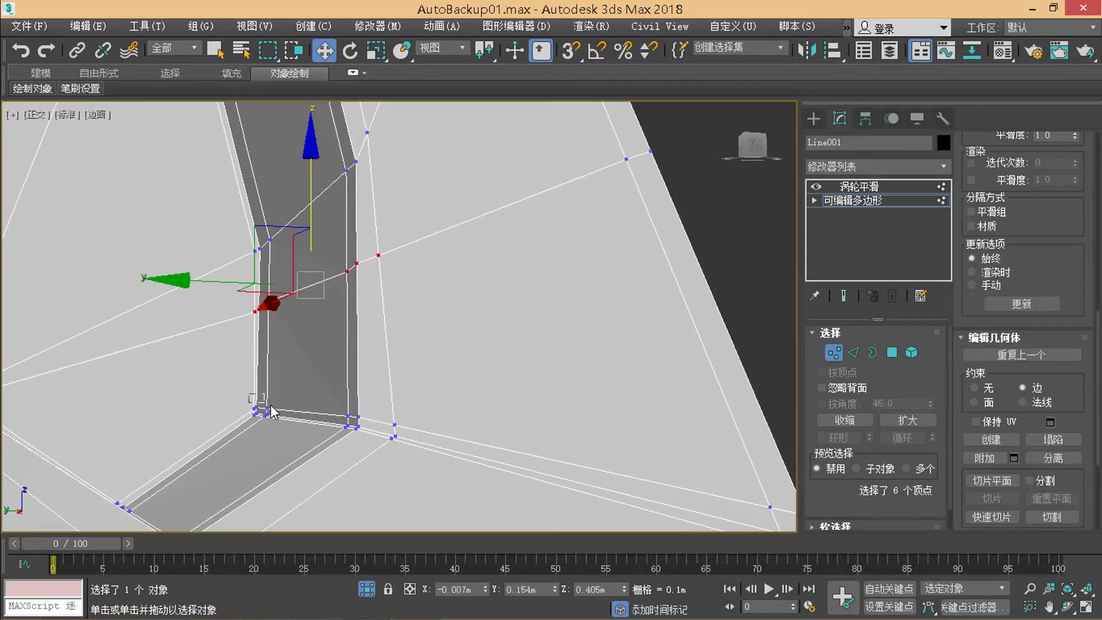
Step: Select the six bottom-corner vertices and slide them up along their edges
{"action": "left_click_drag", "start_coordinate": [275, 410], "coordinate": [279, 414]}
{"action": "left_click_drag", "start_coordinate": [365, 426], "coordinate": [367, 428], "text": "ctrl"}
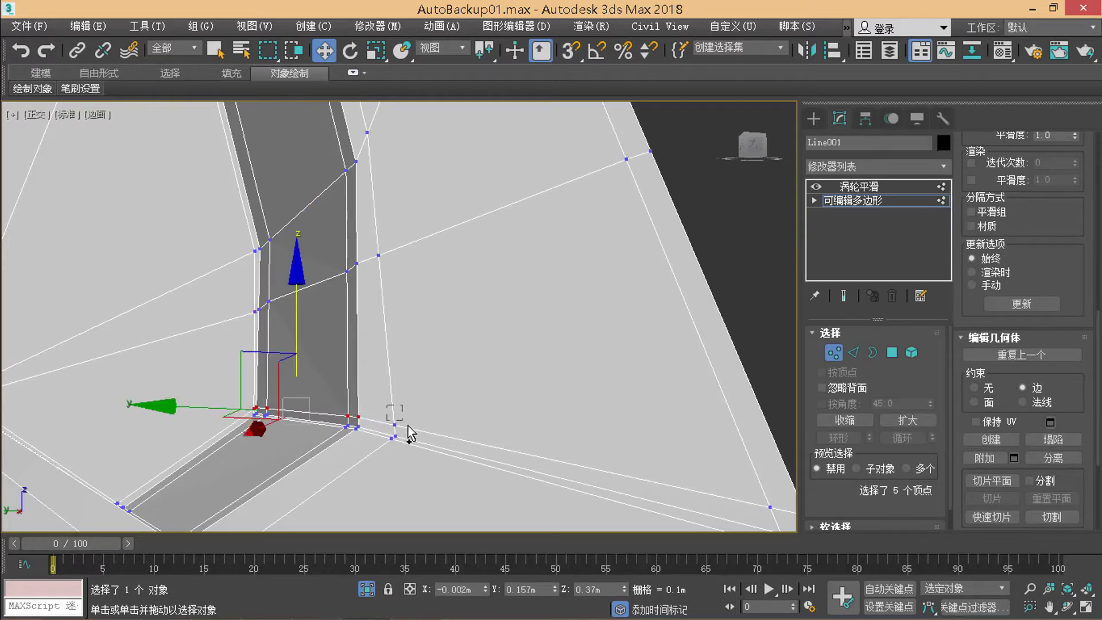
{"action": "left_click_drag", "start_coordinate": [313, 331], "coordinate": [313, 271]}
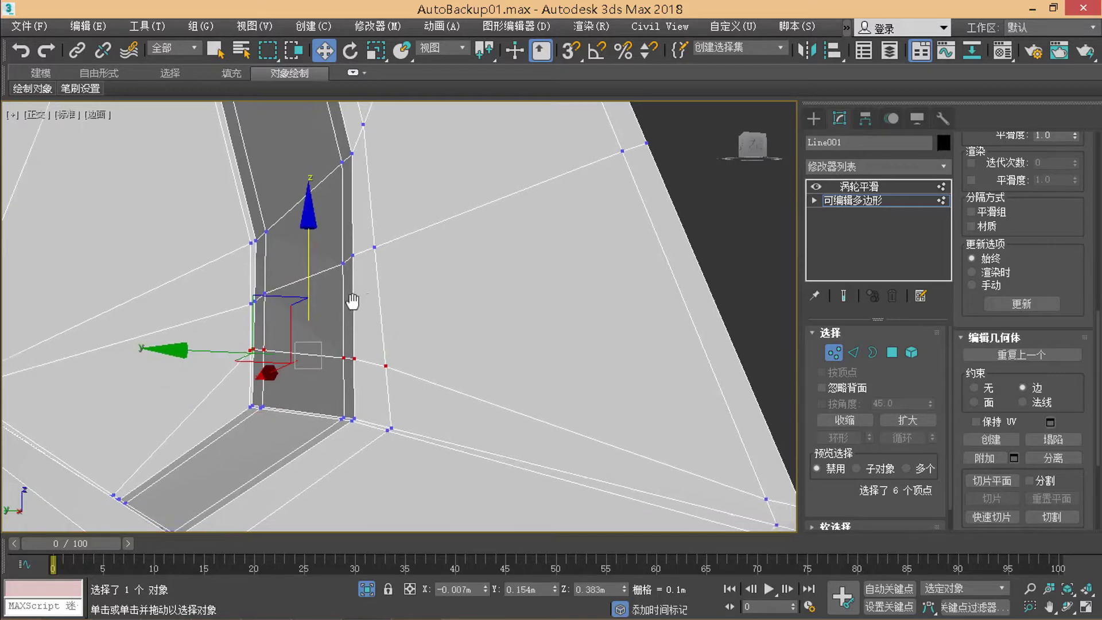
{"action": "scroll", "coordinate": [351, 300], "scroll_direction": "down", "scroll_amount": 2}
{"action": "scroll", "coordinate": [347, 288], "scroll_direction": "down", "scroll_amount": 2}
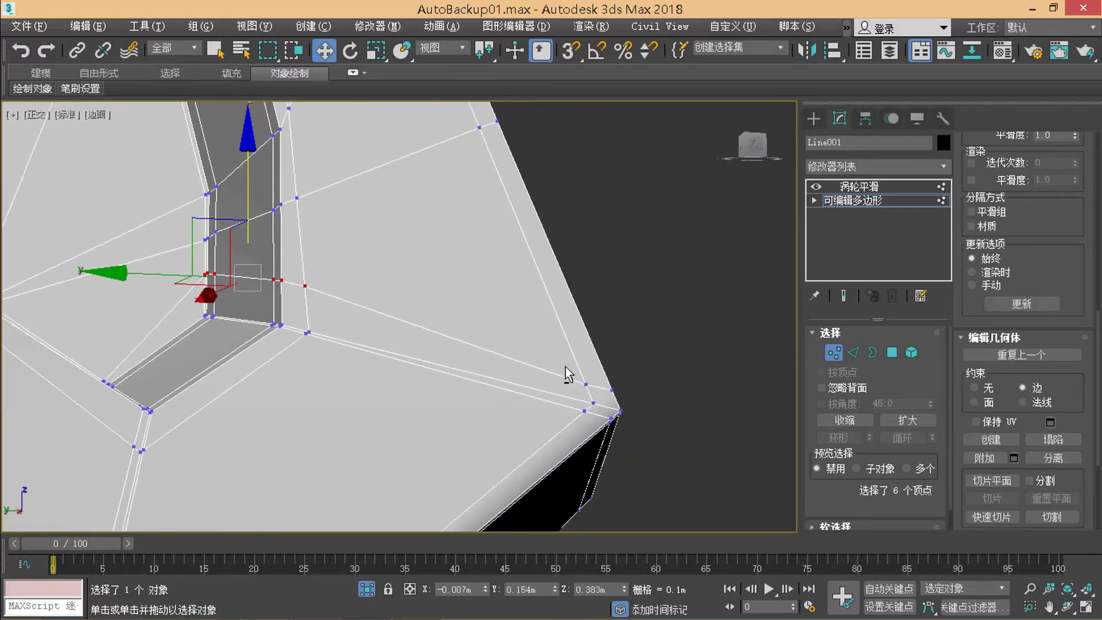
Step: Rotate and pan the view to bring the hole closer
{"action": "mouse_move", "coordinate": [568, 374]}
{"action": "middle_mouse_down", "text": "alt"}
{"action": "mouse_move", "coordinate": [597, 386]}
{"action": "mouse_move", "coordinate": [536, 369]}
{"action": "mouse_move", "coordinate": [556, 409]}
{"action": "mouse_move", "coordinate": [566, 404]}
{"action": "middle_mouse_up", "text": "alt"}
{"action": "middle_click_drag", "start_coordinate": [568, 367], "coordinate": [622, 346]}
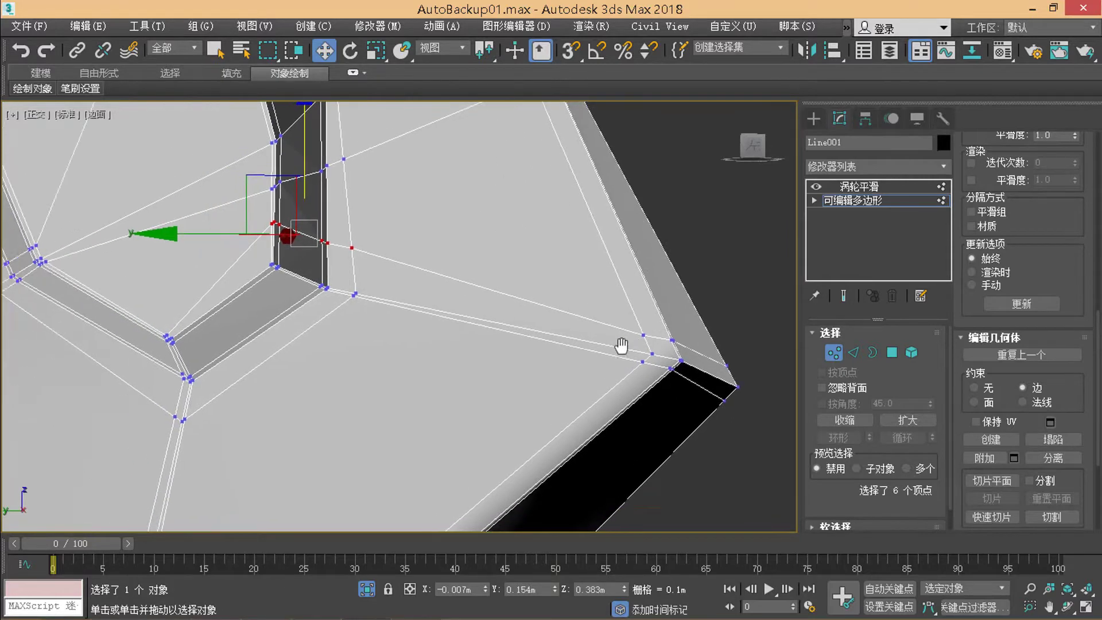
{"action": "scroll", "coordinate": [418, 300], "scroll_direction": "up", "scroll_amount": 1}
{"action": "mouse_move", "coordinate": [388, 312]}
{"action": "middle_mouse_down"}
{"action": "mouse_move", "coordinate": [360, 352]}
{"action": "mouse_move", "coordinate": [387, 351]}
{"action": "middle_mouse_up"}
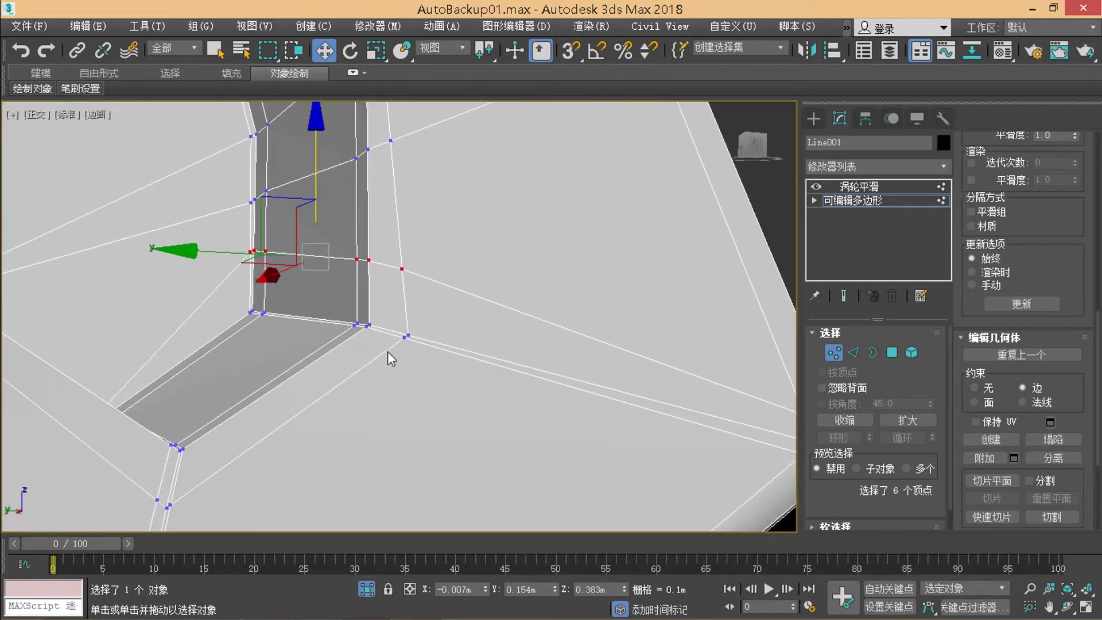
Step: Select five vertices at the wall base and slide them along their edges across the floor
{"action": "left_click", "coordinate": [405, 342]}
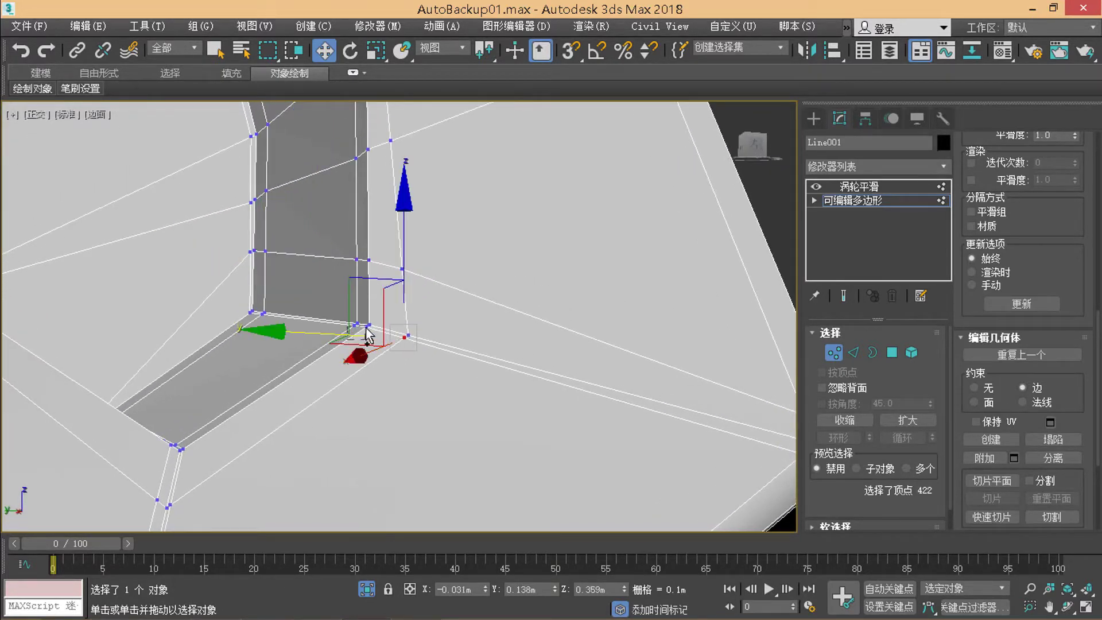
{"action": "left_click_drag", "start_coordinate": [344, 314], "coordinate": [372, 338]}
{"action": "middle_click_drag", "start_coordinate": [247, 321], "coordinate": [270, 321], "text": "alt"}
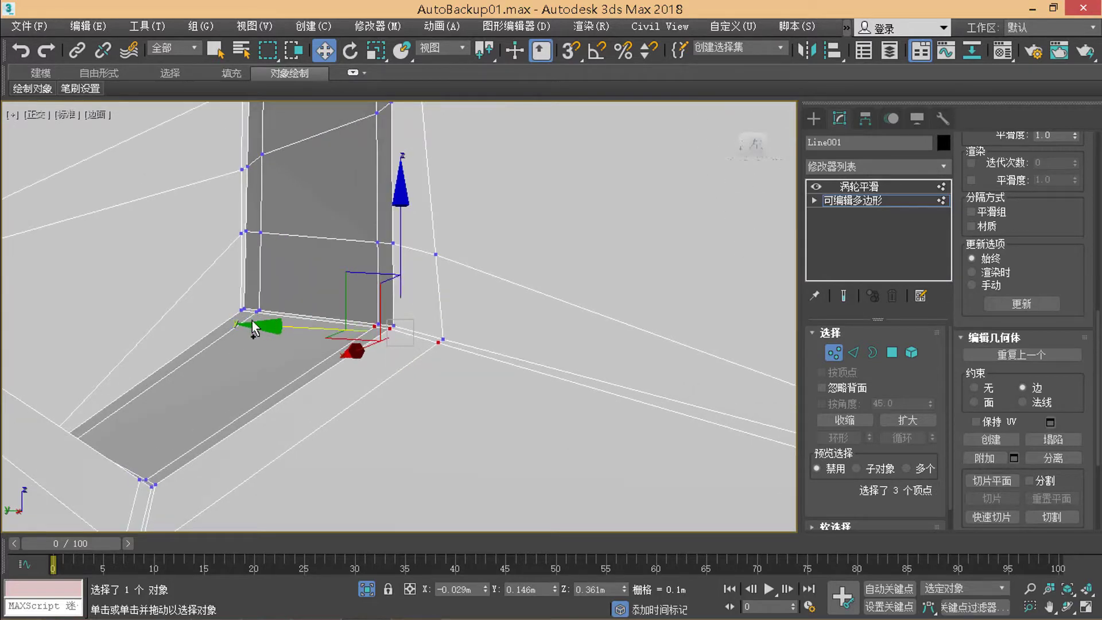
{"action": "left_click", "coordinate": [252, 322], "text": "ctrl"}
{"action": "left_click", "coordinate": [238, 313], "text": "ctrl"}
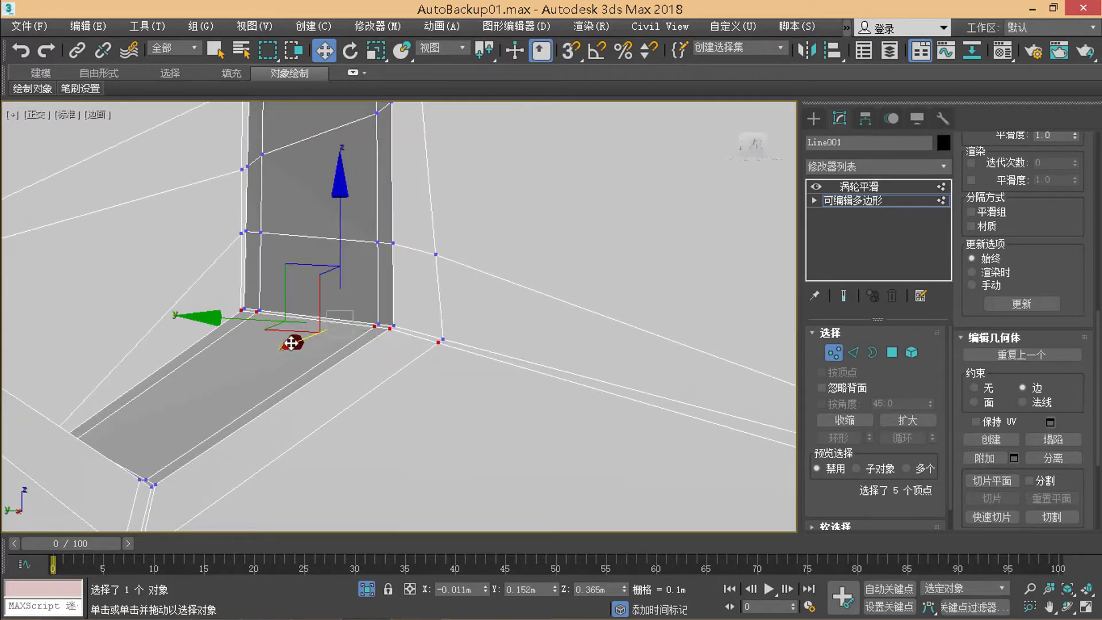
{"action": "middle_click_drag", "start_coordinate": [328, 343], "coordinate": [336, 251], "text": "alt"}
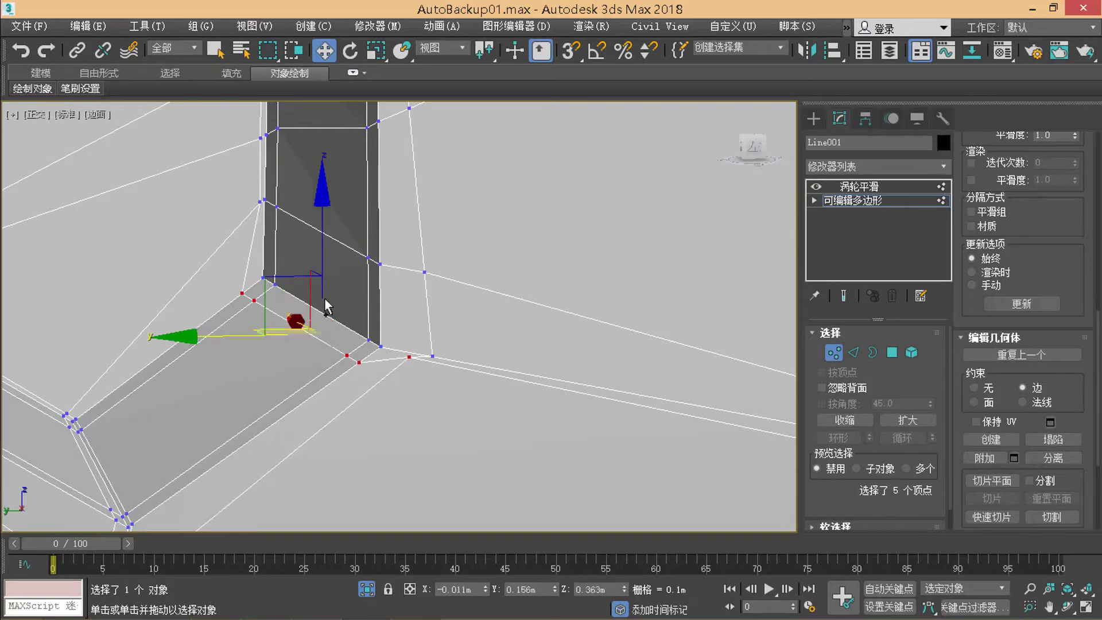
{"action": "left_click_drag", "start_coordinate": [335, 251], "coordinate": [298, 300]}
{"action": "mouse_move", "coordinate": [299, 300]}
{"action": "middle_mouse_down", "text": "alt"}
{"action": "mouse_move", "coordinate": [341, 270]}
{"action": "mouse_move", "coordinate": [208, 343]}
{"action": "middle_mouse_up", "text": "alt"}
{"action": "left_click_drag", "start_coordinate": [185, 312], "coordinate": [183, 313]}
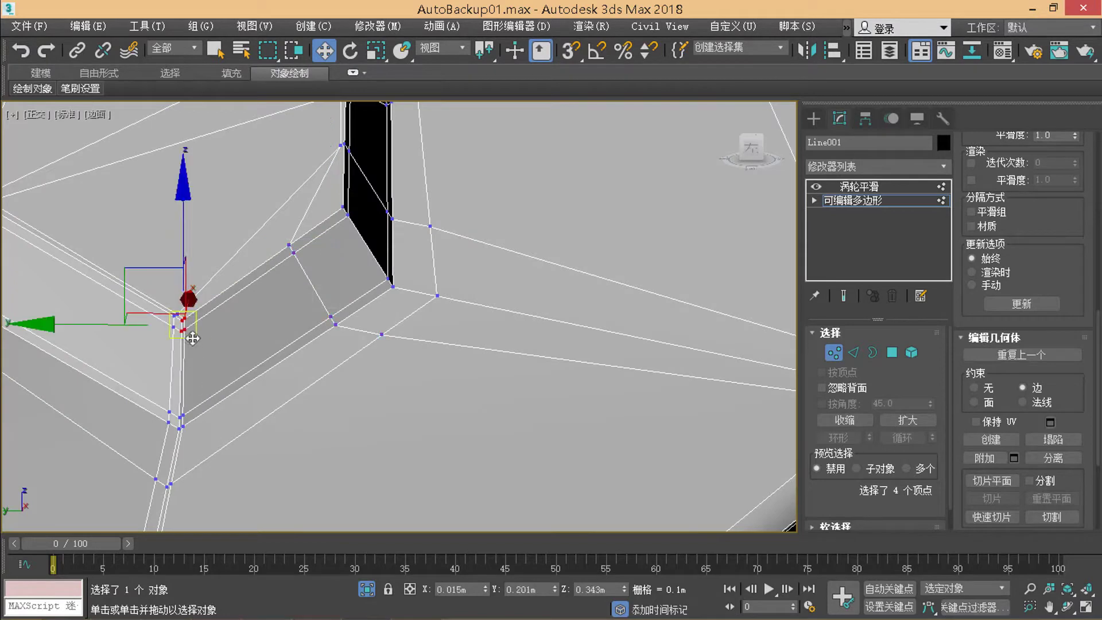
Step: Select five vertices at the inner corner and slide them slightly along their edges
{"action": "scroll", "coordinate": [193, 338], "scroll_direction": "up", "scroll_amount": 1}
{"action": "scroll", "coordinate": [207, 335], "scroll_direction": "up", "scroll_amount": 1}
{"action": "scroll", "coordinate": [222, 332], "scroll_direction": "up", "scroll_amount": 1}
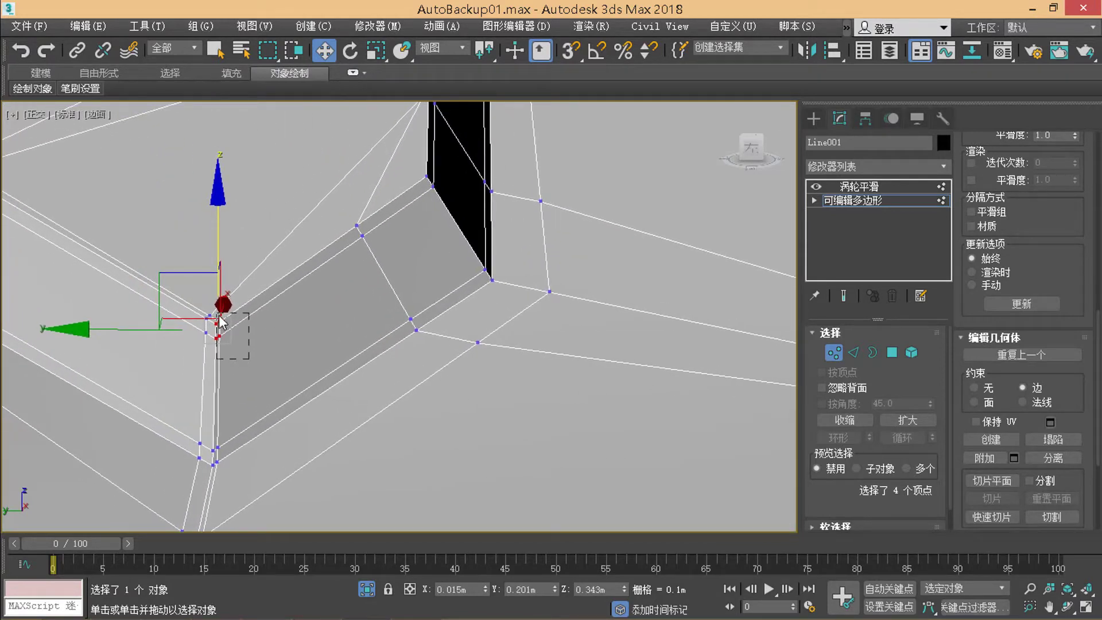
{"action": "left_click_drag", "start_coordinate": [218, 317], "coordinate": [219, 318]}
{"action": "middle_click_drag", "start_coordinate": [222, 458], "coordinate": [223, 351]}
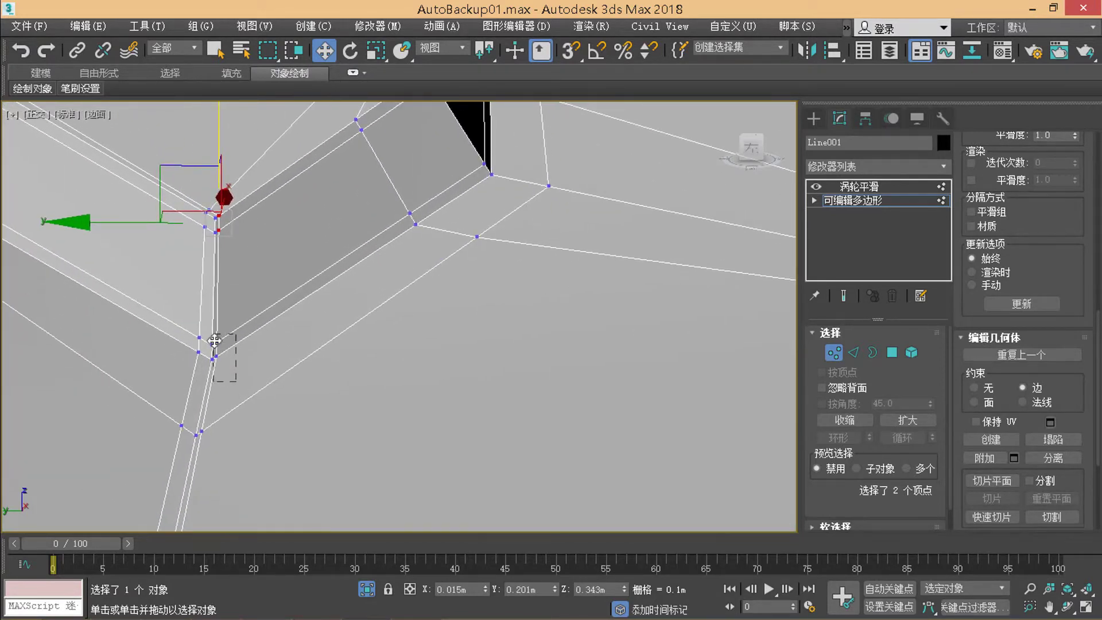
{"action": "left_click_drag", "start_coordinate": [214, 341], "coordinate": [214, 338], "text": "ctrl"}
{"action": "left_click", "coordinate": [210, 342], "text": "alt"}
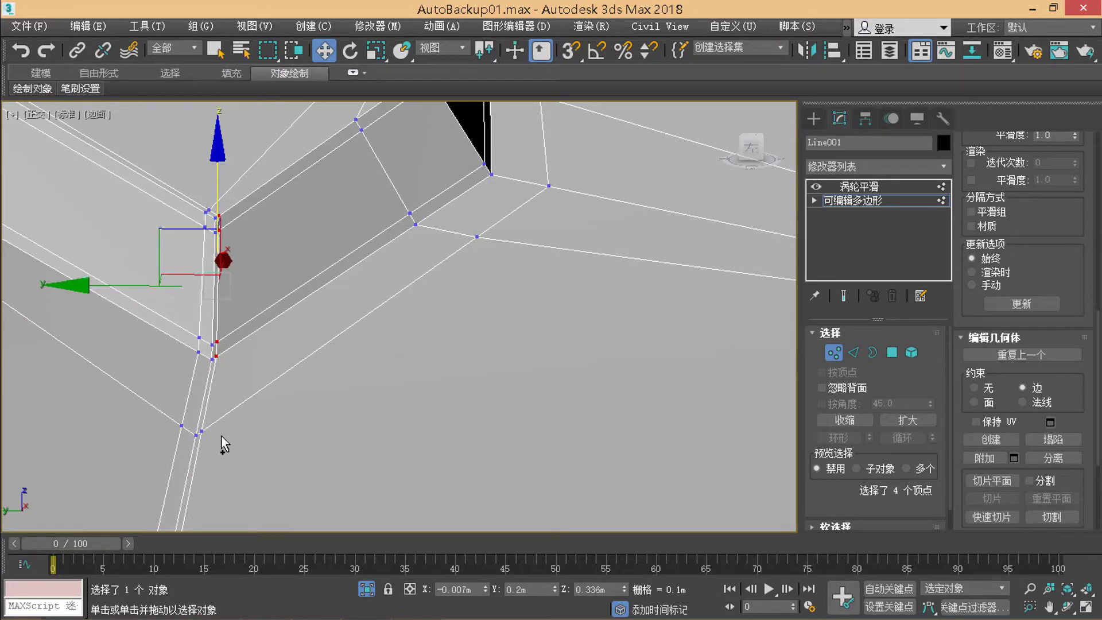
{"action": "left_click", "coordinate": [201, 430], "text": "ctrl"}
{"action": "left_click_drag", "start_coordinate": [134, 319], "coordinate": [167, 300]}
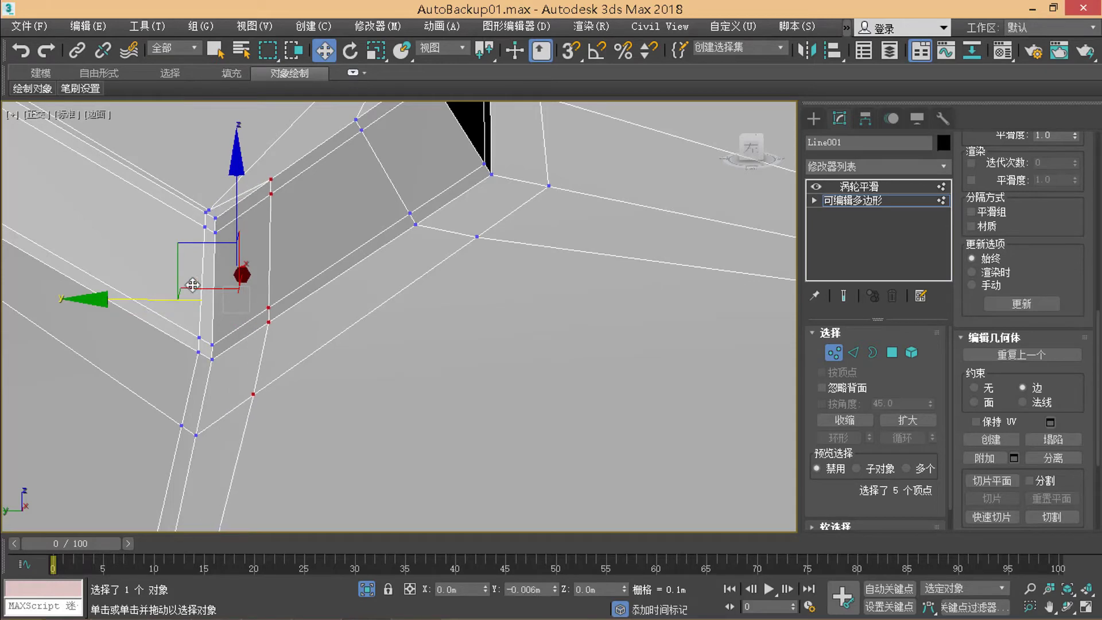
Step: Reframe the view on the corner and clear the vertex selection
{"action": "middle_click_drag", "start_coordinate": [168, 300], "coordinate": [211, 271]}
{"action": "scroll", "coordinate": [327, 300], "scroll_direction": "down", "scroll_amount": 3}
{"action": "middle_click_drag", "start_coordinate": [327, 300], "coordinate": [311, 356]}
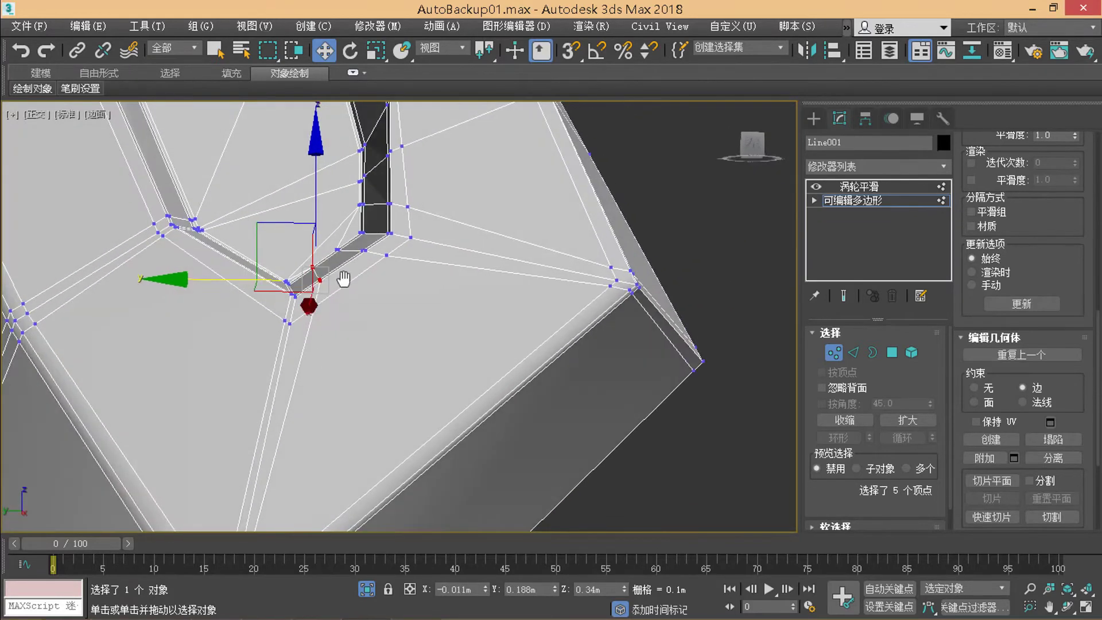
{"action": "scroll", "coordinate": [295, 315], "scroll_direction": "down", "scroll_amount": 2}
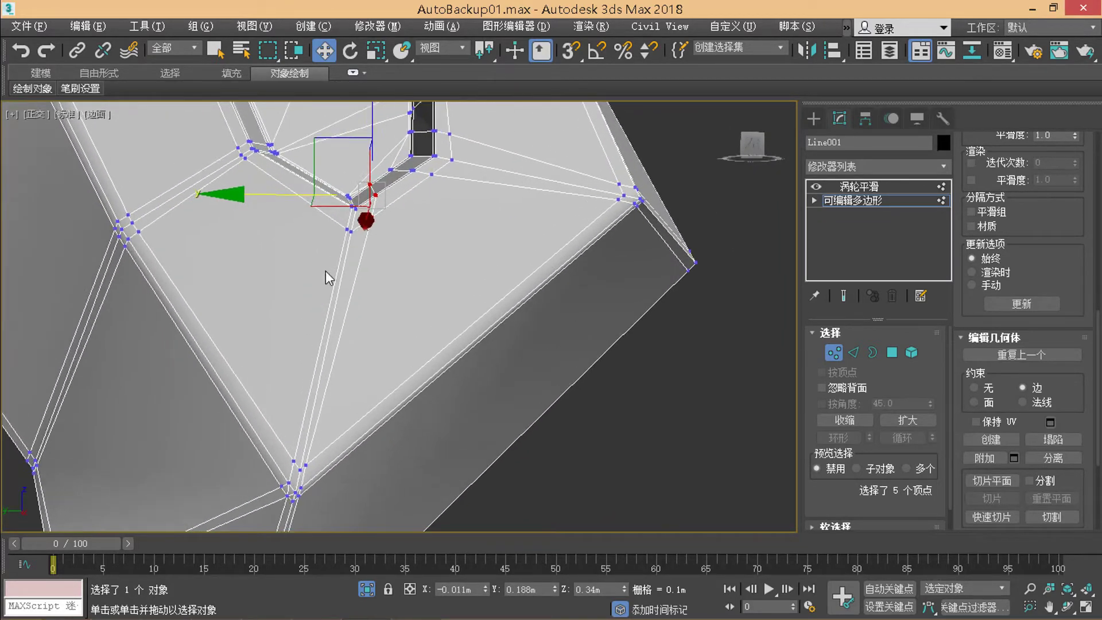
{"action": "middle_click_drag", "start_coordinate": [325, 270], "coordinate": [313, 345]}
{"action": "scroll", "coordinate": [313, 345], "scroll_direction": "up", "scroll_amount": 2}
{"action": "scroll", "coordinate": [309, 334], "scroll_direction": "up", "scroll_amount": 1}
{"action": "scroll", "coordinate": [310, 334], "scroll_direction": "up", "scroll_amount": 1}
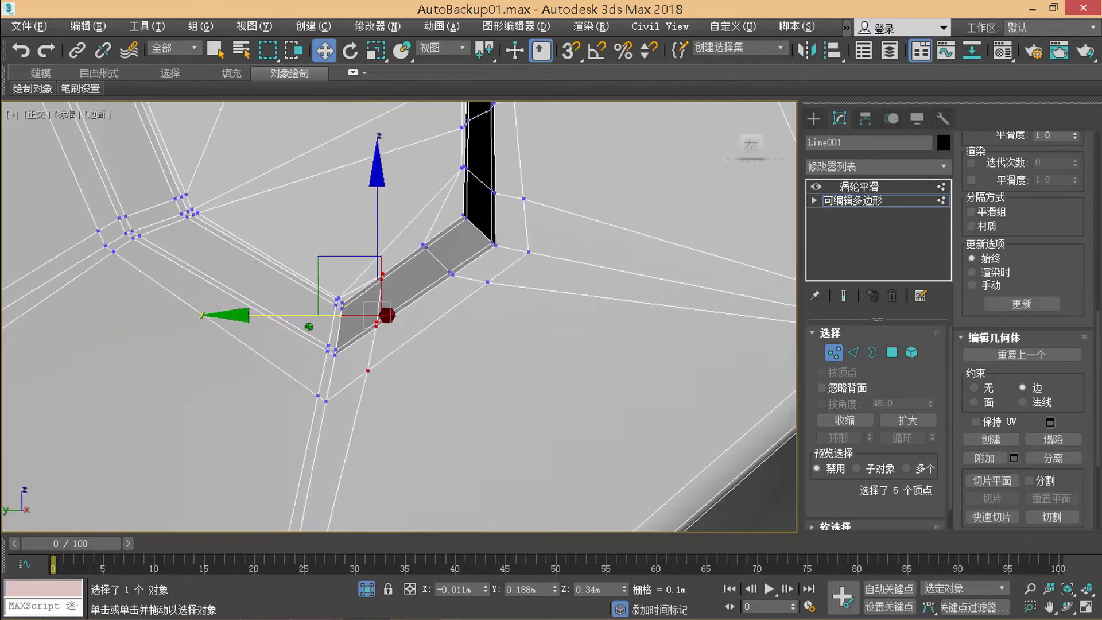
{"action": "scroll", "coordinate": [313, 321], "scroll_direction": "up", "scroll_amount": 1}
{"action": "left_click", "coordinate": [330, 298]}
{"action": "scroll", "coordinate": [336, 314], "scroll_direction": "up", "scroll_amount": 1}
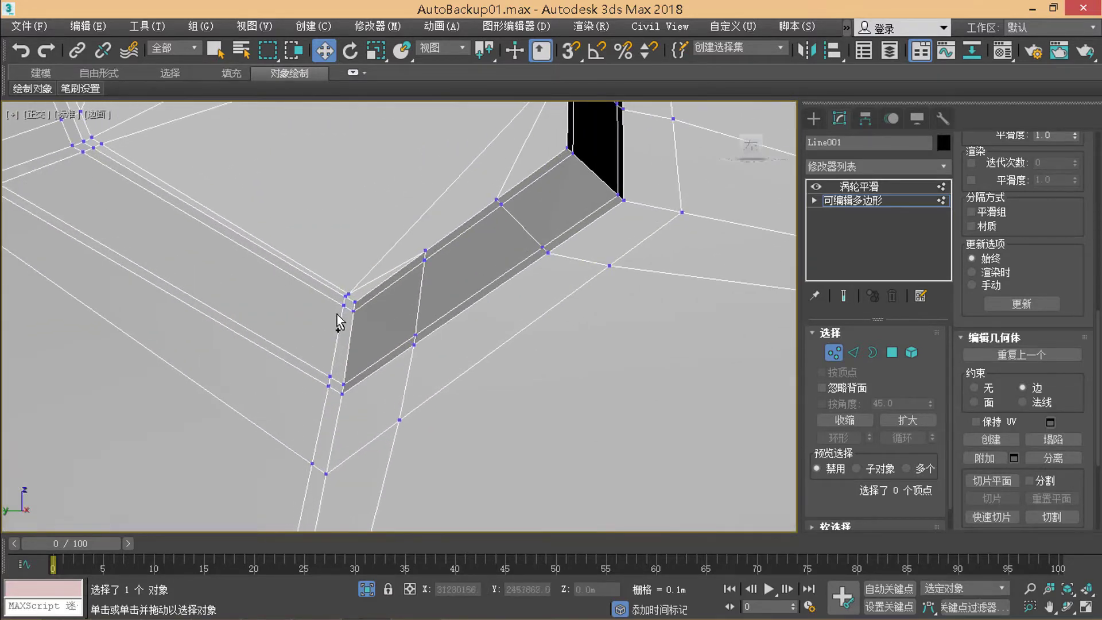
Step: Slide the five-vertex corner row up-left, then the corner vertex alone up-right
{"action": "left_click", "coordinate": [352, 300]}
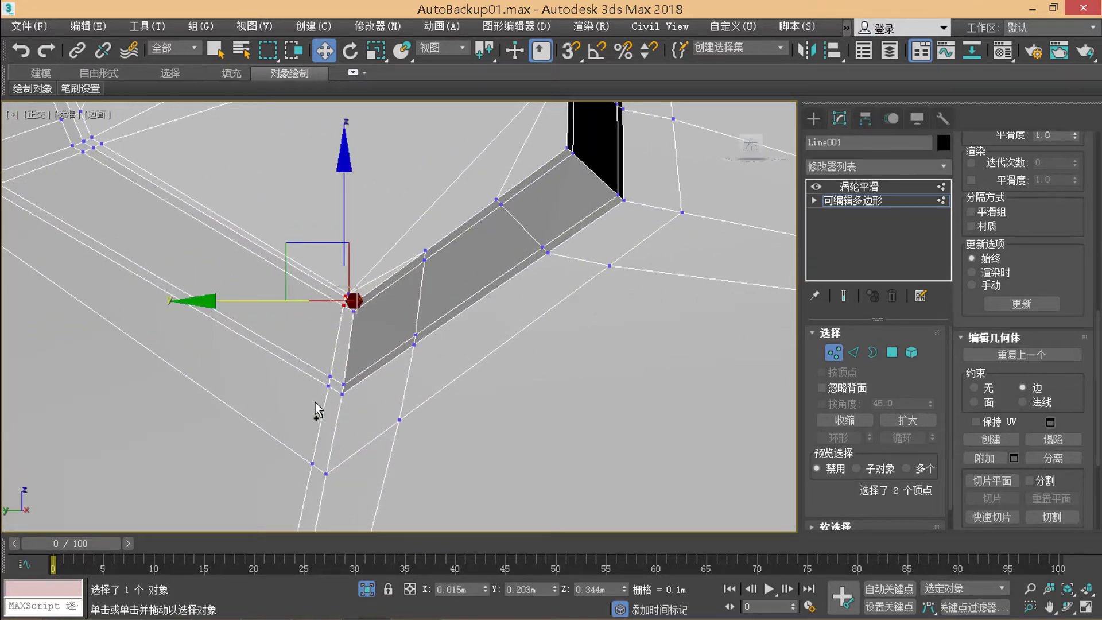
{"action": "left_click", "coordinate": [306, 449], "text": "ctrl"}
{"action": "left_click_drag", "start_coordinate": [254, 368], "coordinate": [182, 347]}
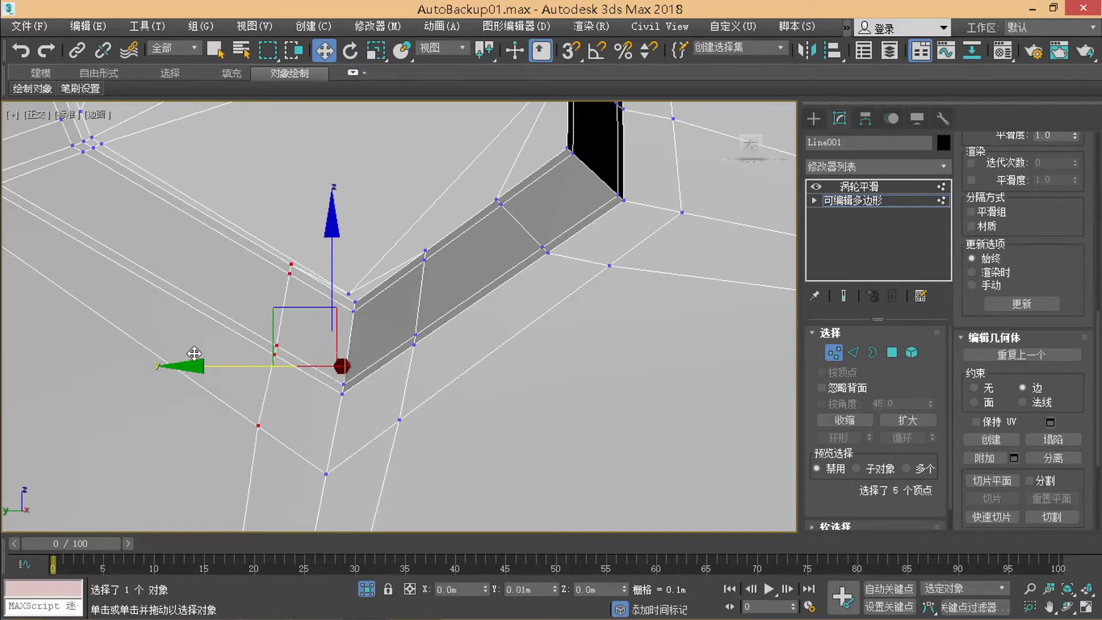
{"action": "left_click", "coordinate": [348, 292]}
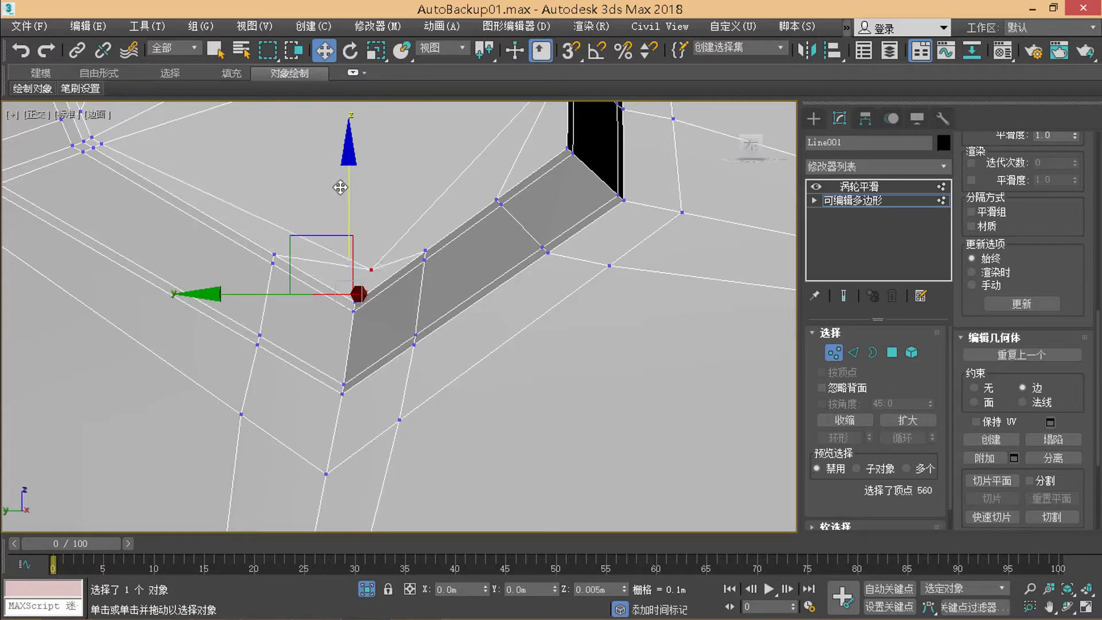
{"action": "left_click_drag", "start_coordinate": [347, 218], "coordinate": [380, 307]}
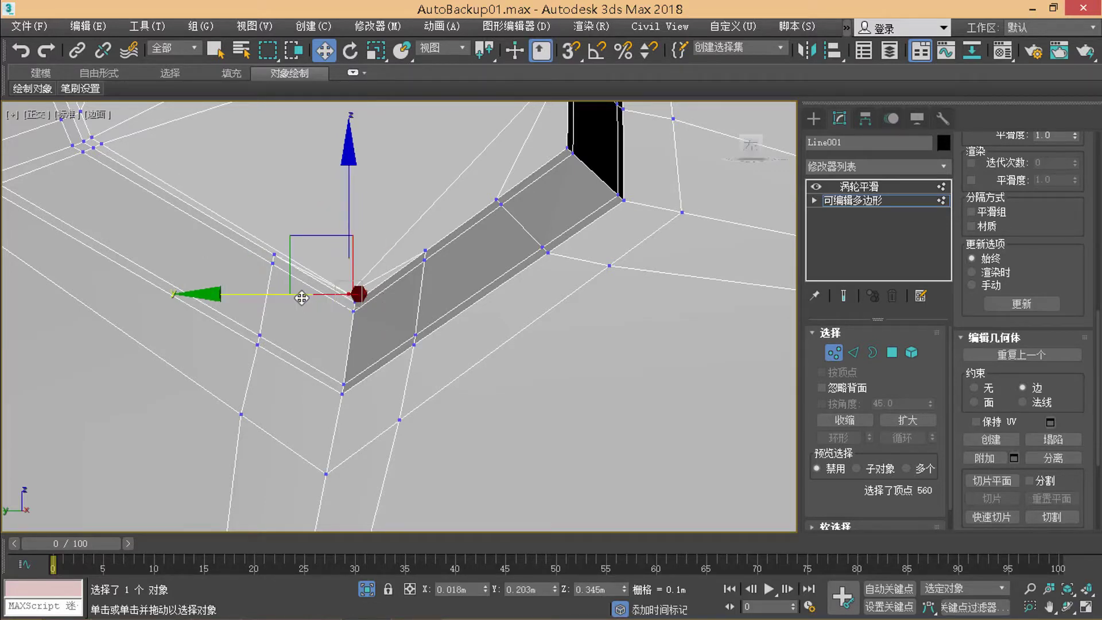
{"action": "left_click_drag", "start_coordinate": [288, 296], "coordinate": [291, 296]}
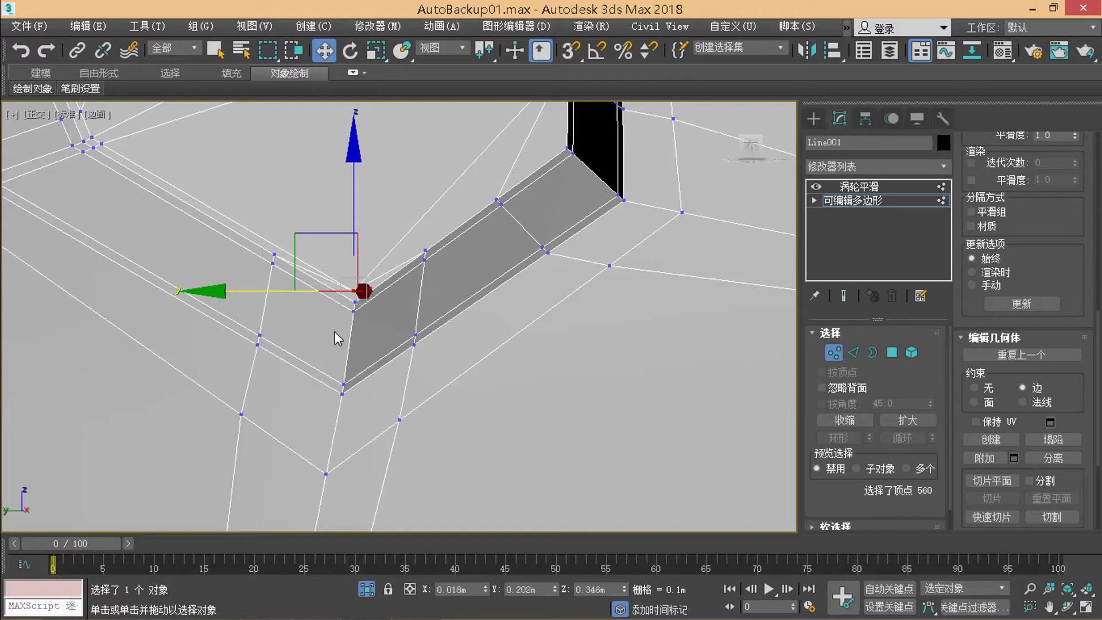
{"action": "left_click", "coordinate": [381, 302]}
Step: Select the corner vertex row and slide it down-right along its edges
{"action": "mouse_move", "coordinate": [381, 302]}
{"action": "middle_mouse_down"}
{"action": "mouse_move", "coordinate": [313, 356]}
{"action": "mouse_move", "coordinate": [353, 291]}
{"action": "mouse_move", "coordinate": [392, 265]}
{"action": "mouse_move", "coordinate": [356, 318]}
{"action": "mouse_move", "coordinate": [359, 307]}
{"action": "middle_mouse_up"}
{"action": "scroll", "coordinate": [344, 321], "scroll_direction": "up", "scroll_amount": 3}
{"action": "mouse_move", "coordinate": [305, 346]}
{"action": "middle_mouse_down", "text": "alt"}
{"action": "mouse_move", "coordinate": [398, 273]}
{"action": "mouse_move", "coordinate": [349, 339]}
{"action": "mouse_move", "coordinate": [352, 278]}
{"action": "mouse_move", "coordinate": [319, 327]}
{"action": "mouse_move", "coordinate": [342, 315]}
{"action": "middle_mouse_up", "text": "alt"}
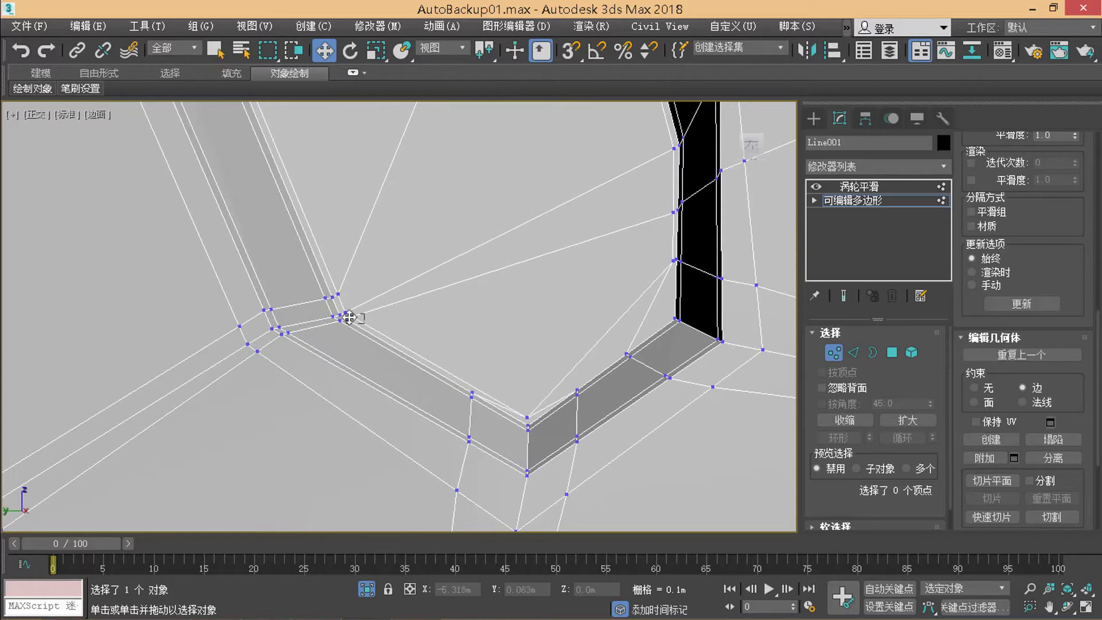
{"action": "left_click_drag", "start_coordinate": [349, 317], "coordinate": [355, 325]}
{"action": "left_click", "coordinate": [340, 329], "text": "ctrl"}
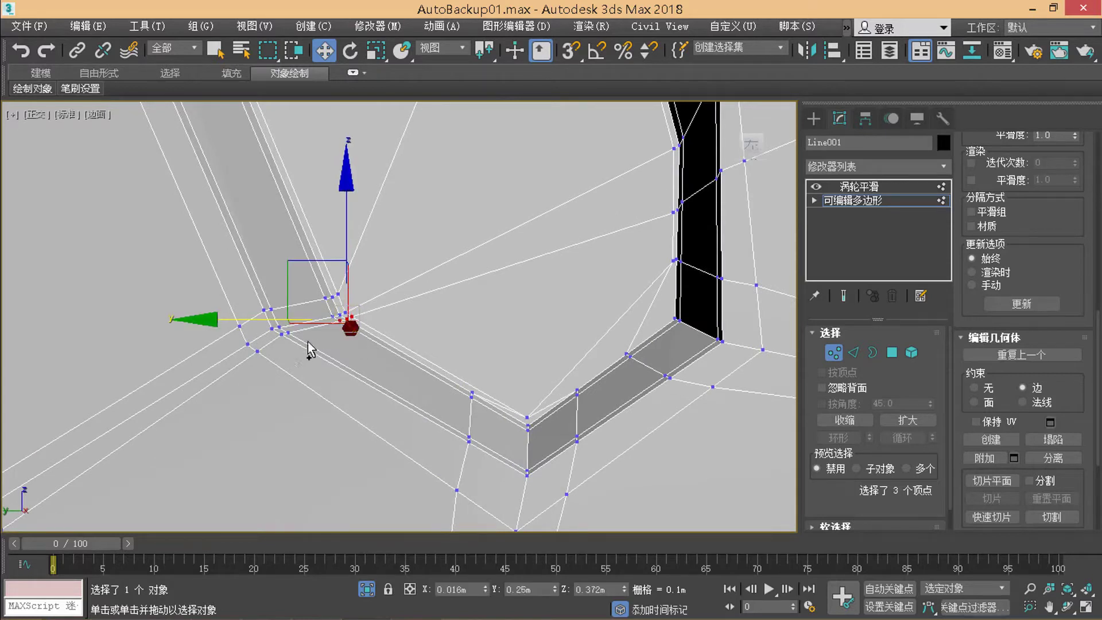
{"action": "left_click", "coordinate": [286, 334], "text": "ctrl"}
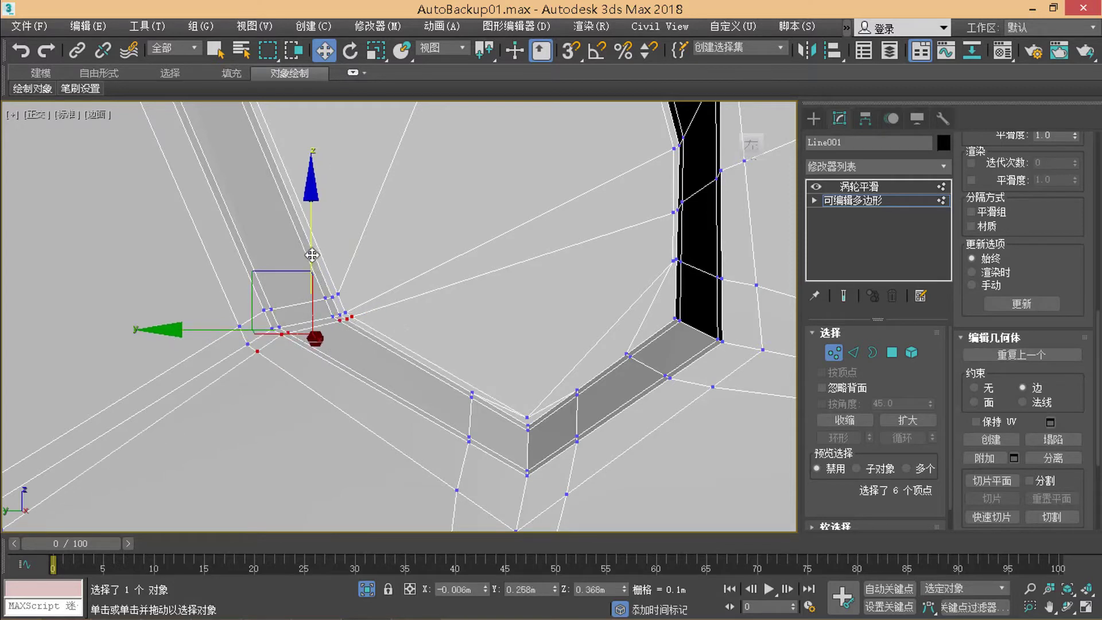
{"action": "left_click", "coordinate": [282, 334], "text": "alt"}
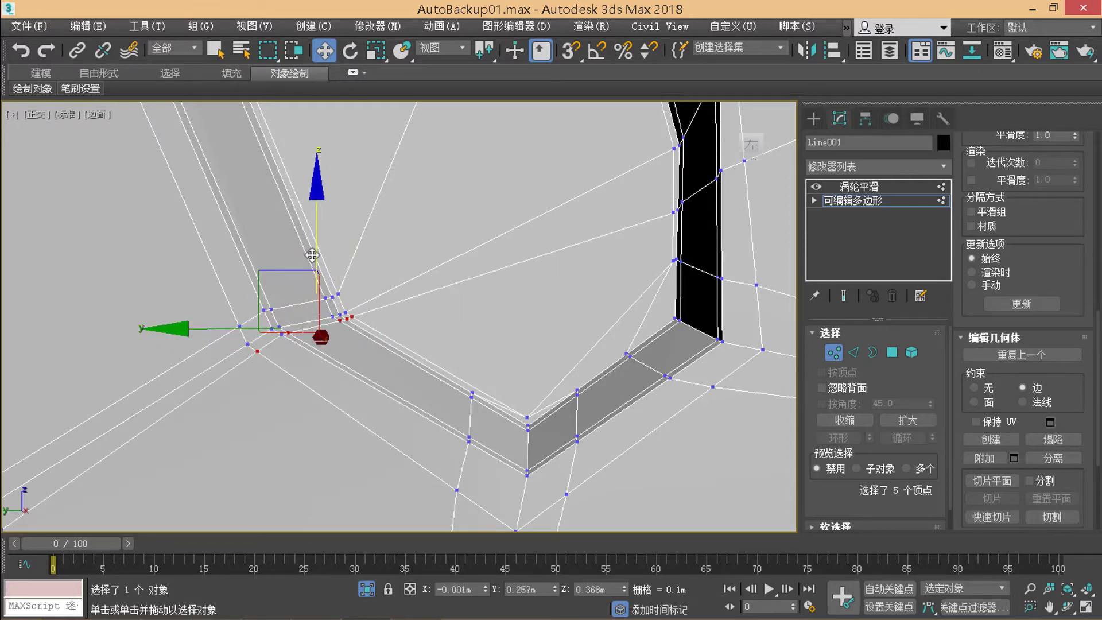
{"action": "mouse_move", "coordinate": [311, 255]}
{"action": "left_mouse_down"}
{"action": "mouse_move", "coordinate": [339, 292]}
{"action": "mouse_move", "coordinate": [575, 315]}
{"action": "left_mouse_up"}
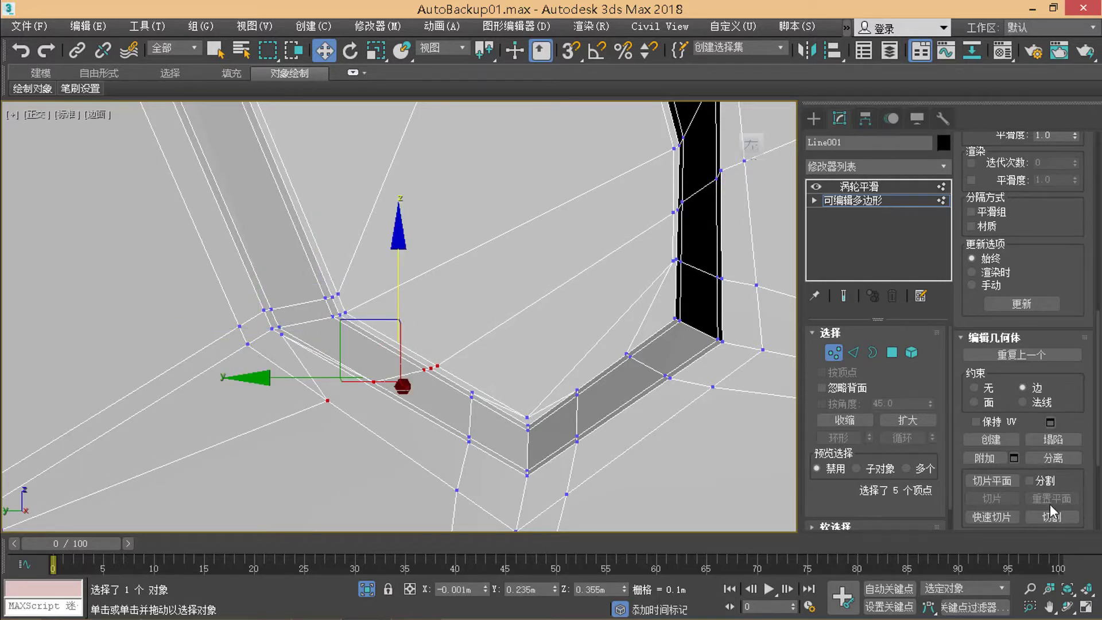
Step: Briefly use Cut, then switch to Edge level and select a corner edge
{"action": "left_click", "coordinate": [1039, 518]}
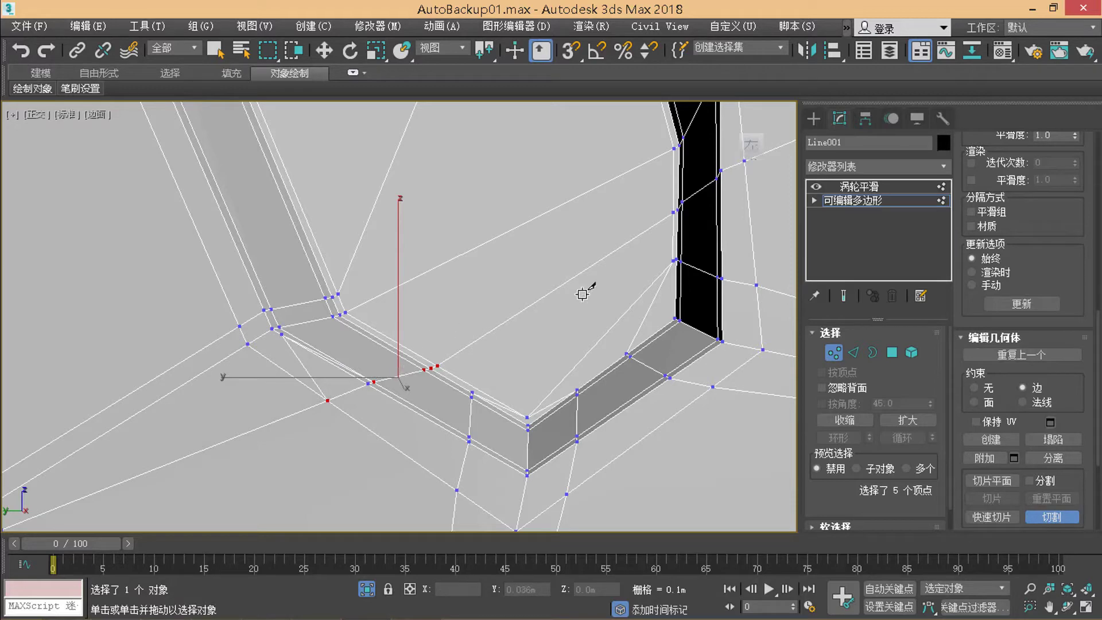
{"action": "key", "text": "w"}
{"action": "left_click", "coordinate": [853, 353]}
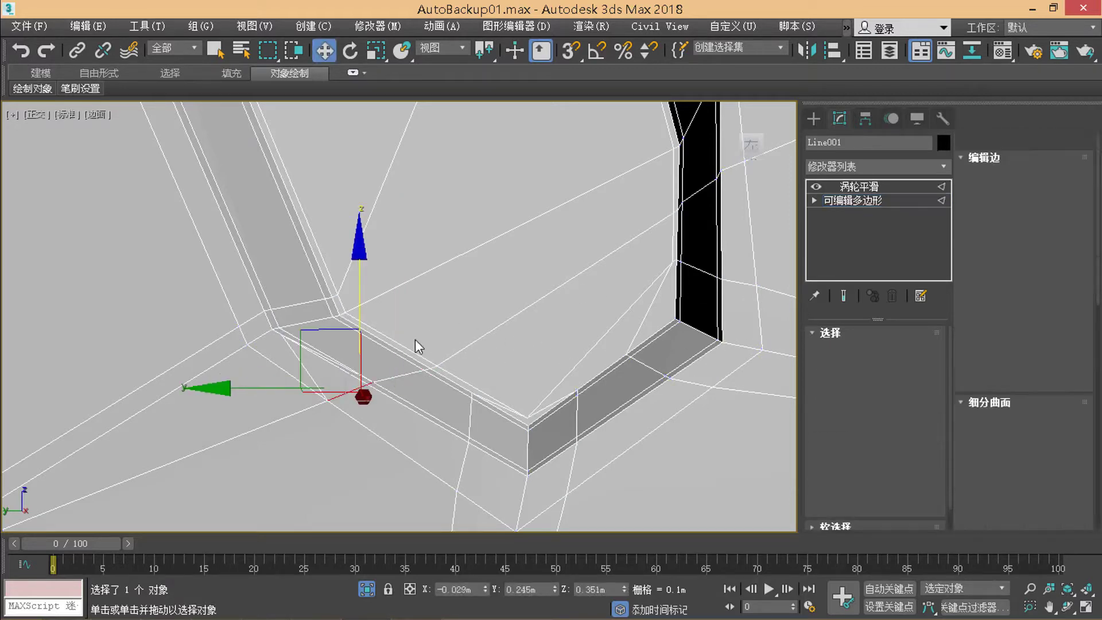
{"action": "left_click", "coordinate": [316, 353]}
Step: Clear the edge selection and return to Vertex sub-object level
{"action": "middle_click_drag", "start_coordinate": [310, 359], "coordinate": [302, 367], "text": "alt"}
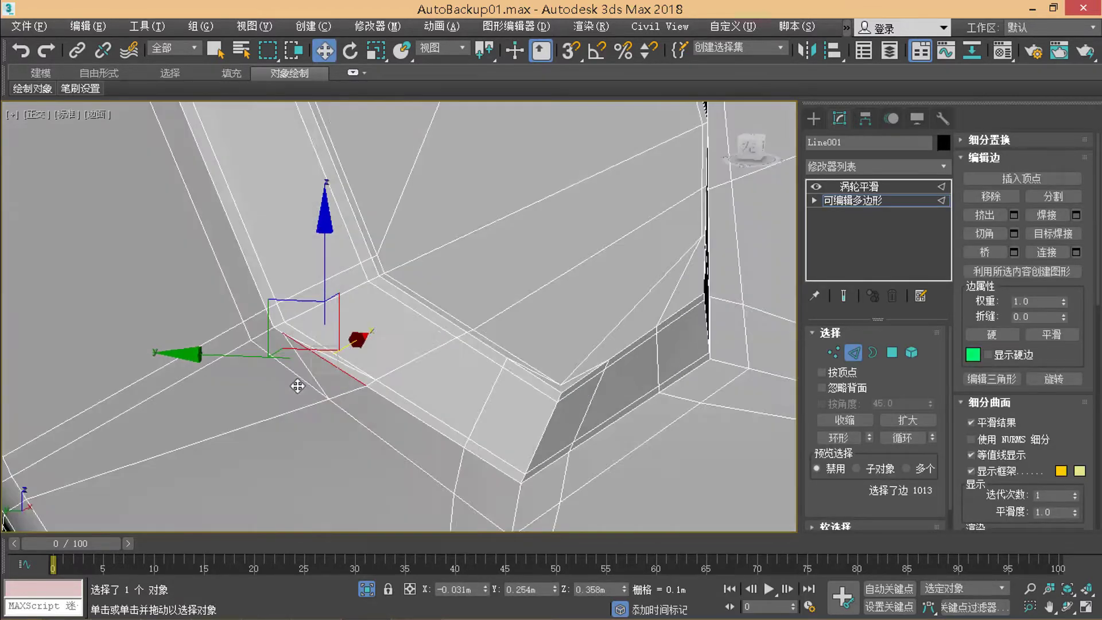
{"action": "left_click", "coordinate": [304, 368], "text": "ctrl"}
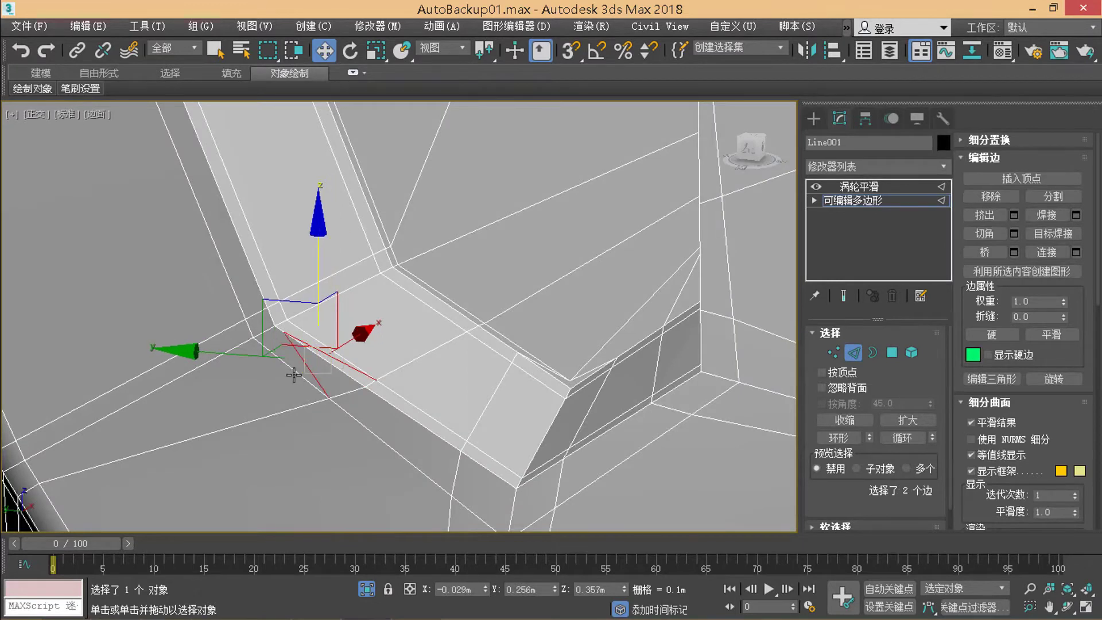
{"action": "left_click", "coordinate": [293, 374]}
{"action": "left_click", "coordinate": [833, 352]}
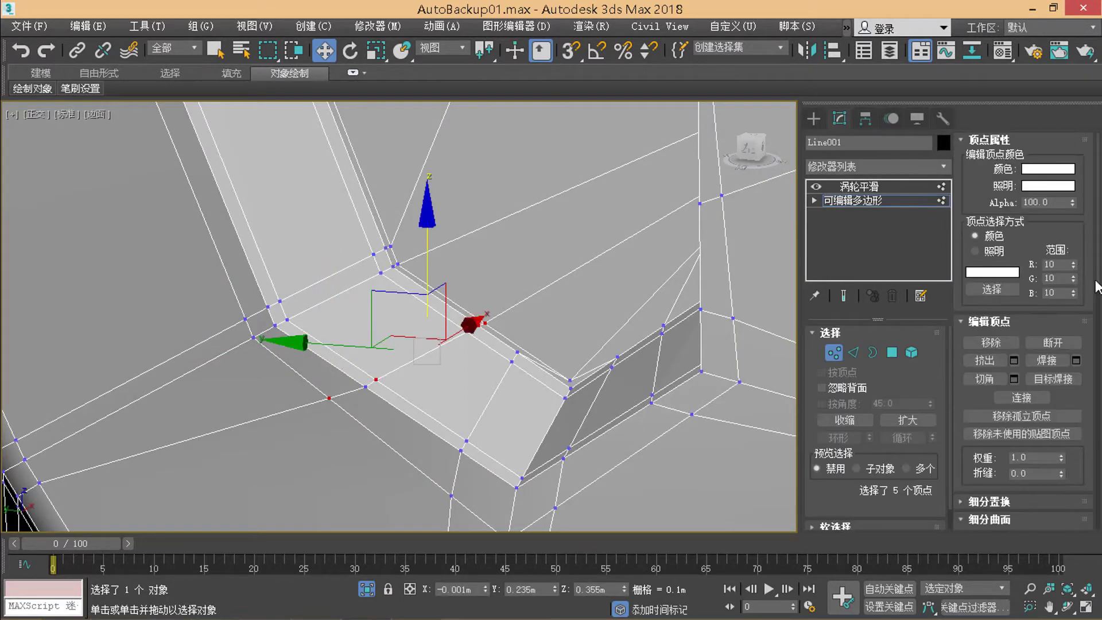
Step: Region-select the cluster of vertices at the next tooth corner and orbit to inspect them
{"action": "scroll", "coordinate": [1097, 307], "scroll_direction": "down", "scroll_amount": 5}
{"action": "scroll", "coordinate": [1093, 333], "scroll_direction": "down", "scroll_amount": 3}
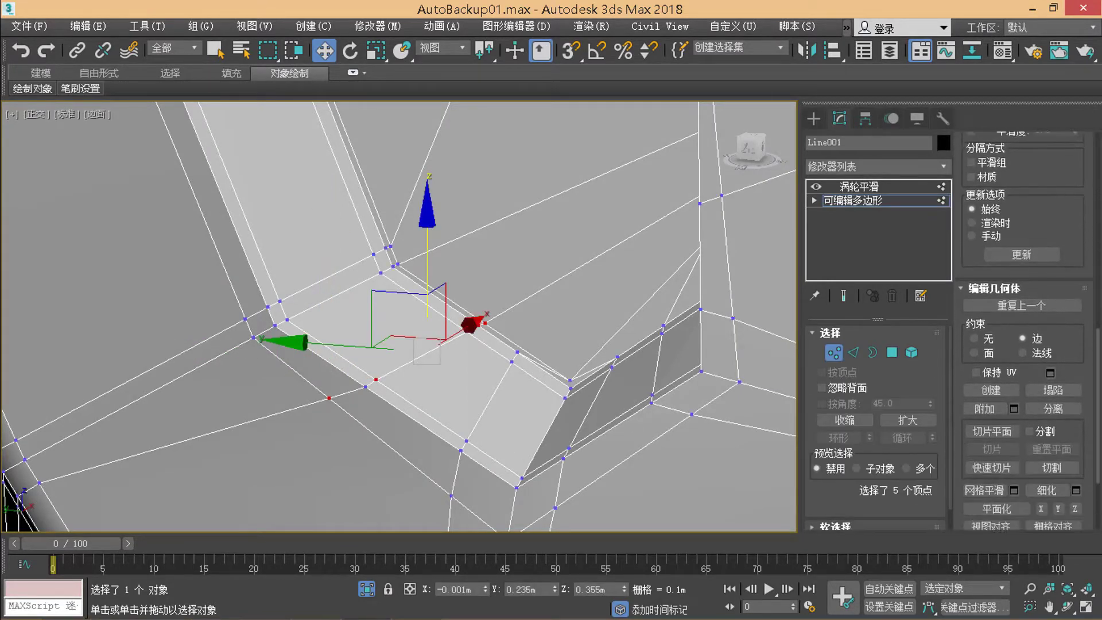
{"action": "scroll", "coordinate": [1077, 372], "scroll_direction": "down", "scroll_amount": 3}
{"action": "left_click", "coordinate": [246, 316]}
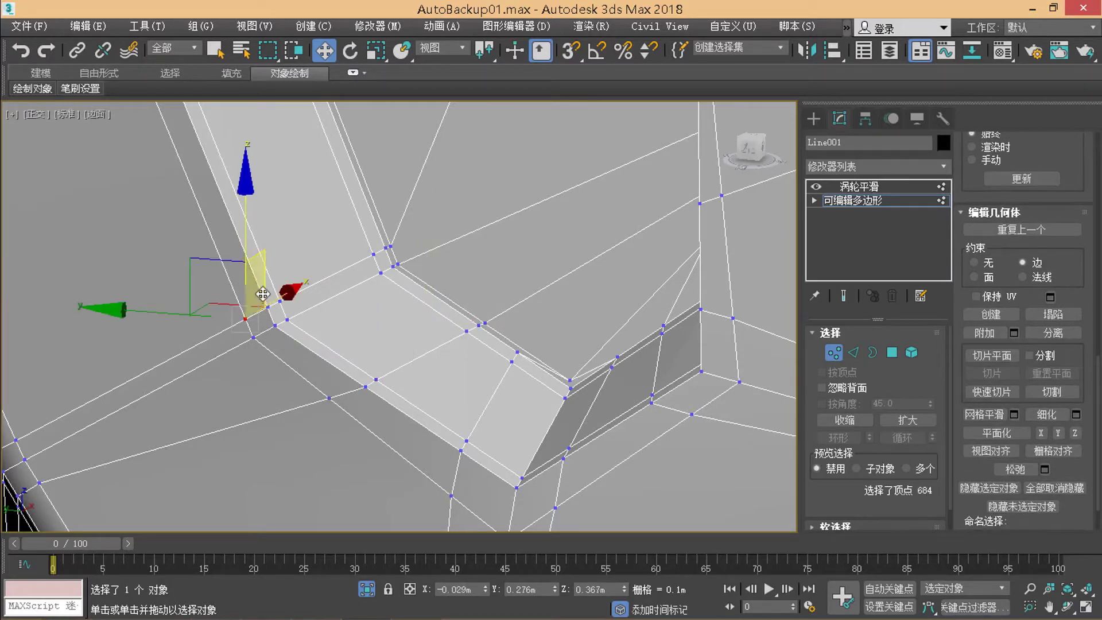
{"action": "mouse_move", "coordinate": [262, 314]}
{"action": "left_mouse_down", "text": "ctrl"}
{"action": "mouse_move", "coordinate": [341, 261]}
{"action": "mouse_move", "coordinate": [392, 245]}
{"action": "left_mouse_up", "text": "ctrl"}
{"action": "mouse_move", "coordinate": [393, 246]}
{"action": "middle_mouse_down", "text": "alt"}
{"action": "mouse_move", "coordinate": [340, 199]}
{"action": "mouse_move", "coordinate": [354, 253]}
{"action": "middle_mouse_up", "text": "alt"}
{"action": "mouse_move", "coordinate": [377, 181]}
{"action": "middle_mouse_down", "text": "alt"}
{"action": "mouse_move", "coordinate": [328, 246]}
{"action": "mouse_move", "coordinate": [391, 264]}
{"action": "middle_mouse_up", "text": "alt"}
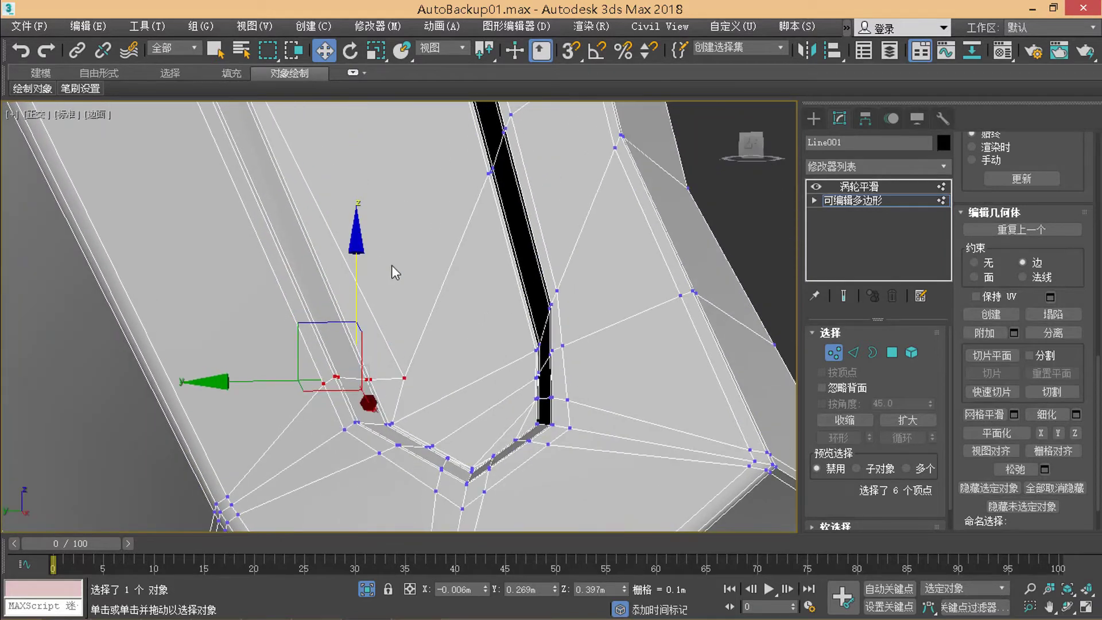
{"action": "left_click", "coordinate": [391, 414], "text": "alt"}
{"action": "mouse_move", "coordinate": [378, 343]}
{"action": "middle_mouse_down", "text": "alt"}
{"action": "mouse_move", "coordinate": [353, 202]}
{"action": "mouse_move", "coordinate": [377, 216]}
{"action": "mouse_move", "coordinate": [352, 325]}
{"action": "mouse_move", "coordinate": [369, 294]}
{"action": "mouse_move", "coordinate": [337, 315]}
{"action": "mouse_move", "coordinate": [693, 374]}
{"action": "mouse_move", "coordinate": [549, 288]}
{"action": "middle_mouse_up", "text": "alt"}
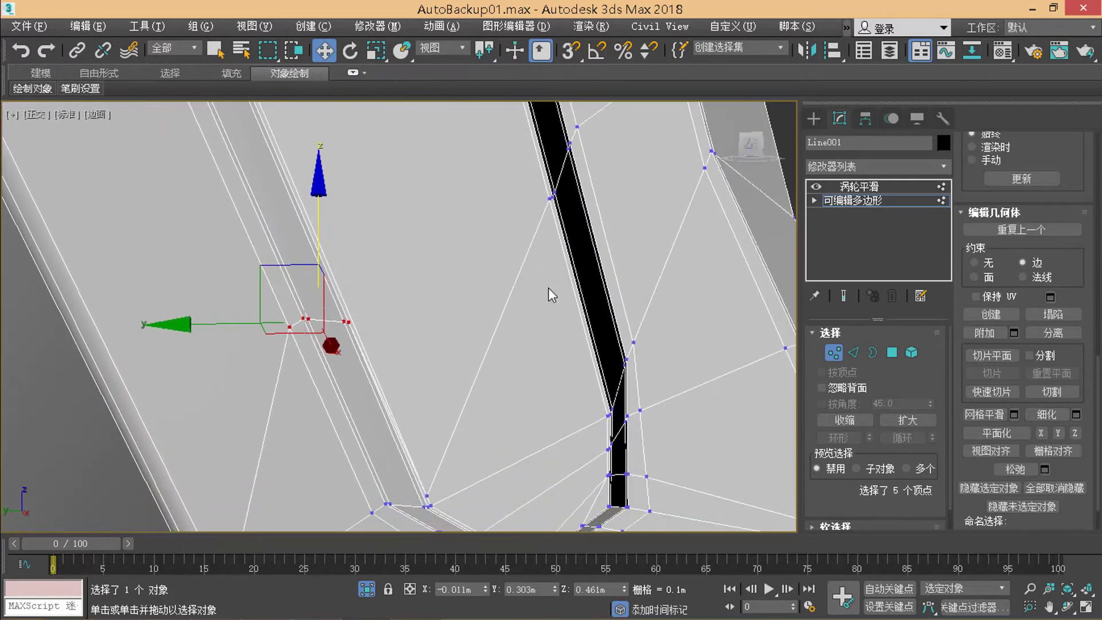
Step: Cut a new edge from the strip vertex across the face to the vertex beside the black band
{"action": "left_click", "coordinate": [1050, 393]}
{"action": "left_click", "coordinate": [549, 199]}
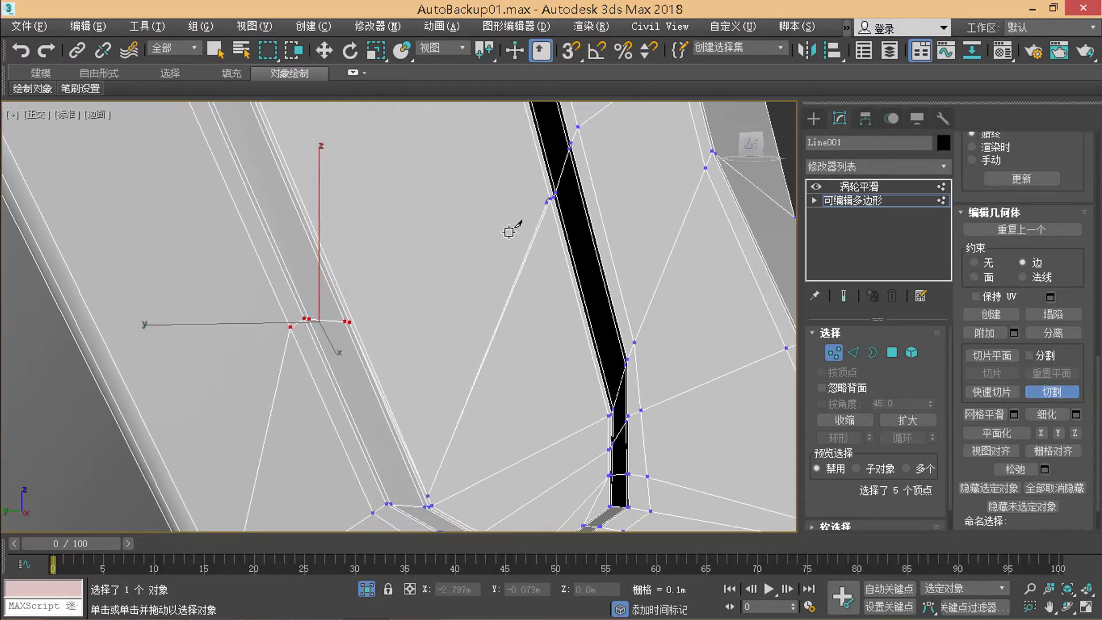
{"action": "left_click", "coordinate": [350, 322]}
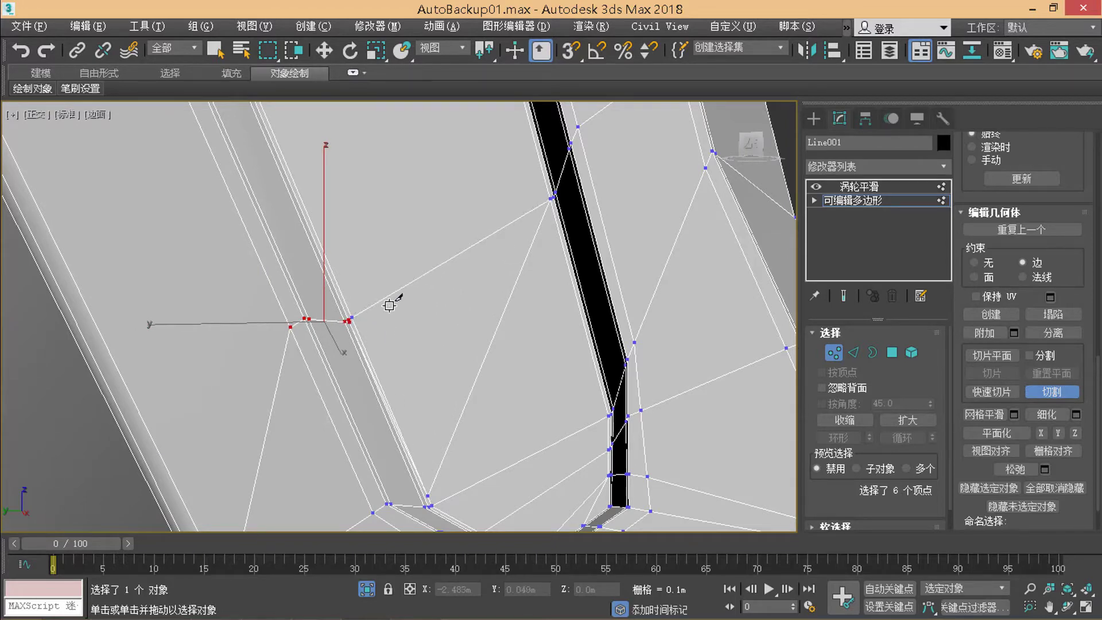
{"action": "scroll", "coordinate": [370, 316], "scroll_direction": "up", "scroll_amount": 3}
{"action": "scroll", "coordinate": [361, 303], "scroll_direction": "down", "scroll_amount": 2}
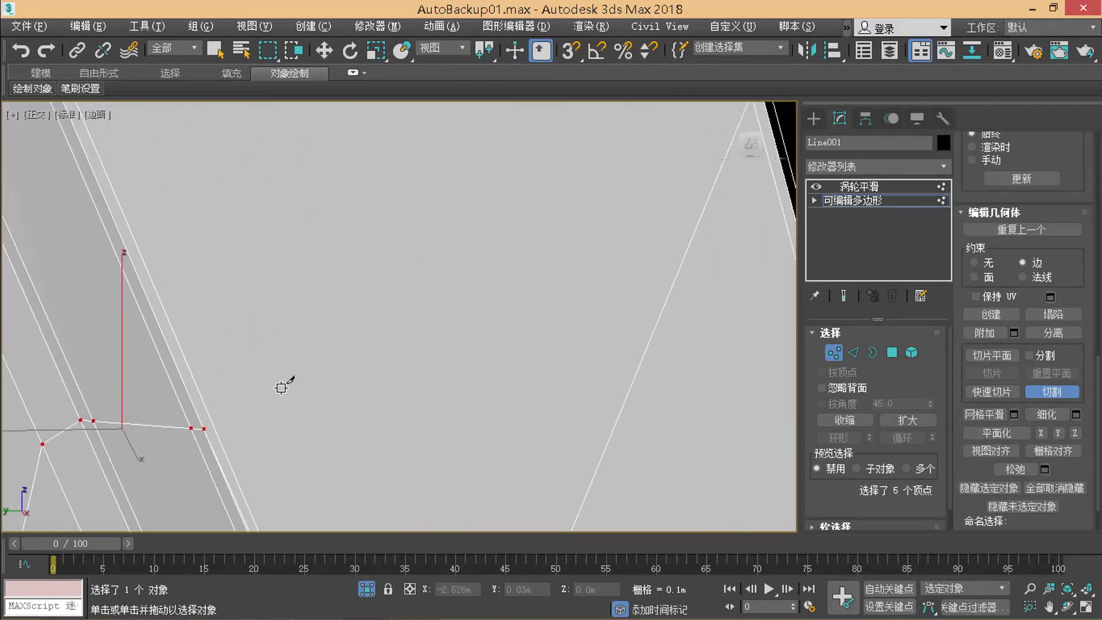
{"action": "middle_click_drag", "start_coordinate": [366, 290], "coordinate": [223, 444]}
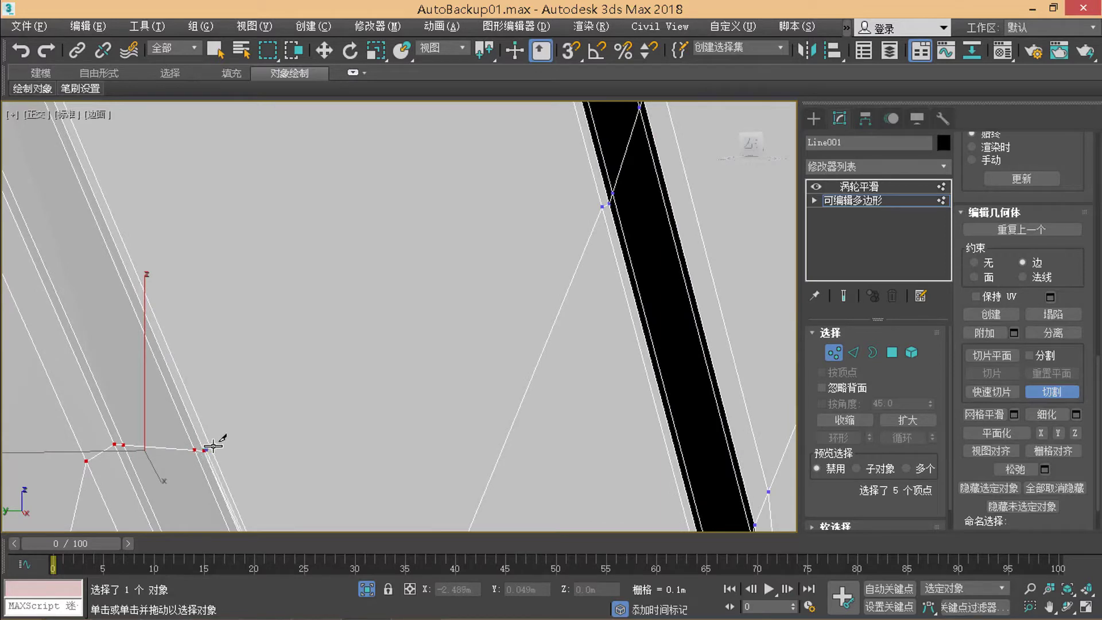
{"action": "left_click", "coordinate": [212, 446]}
{"action": "right_click", "coordinate": [540, 189]}
{"action": "key", "text": "w"}
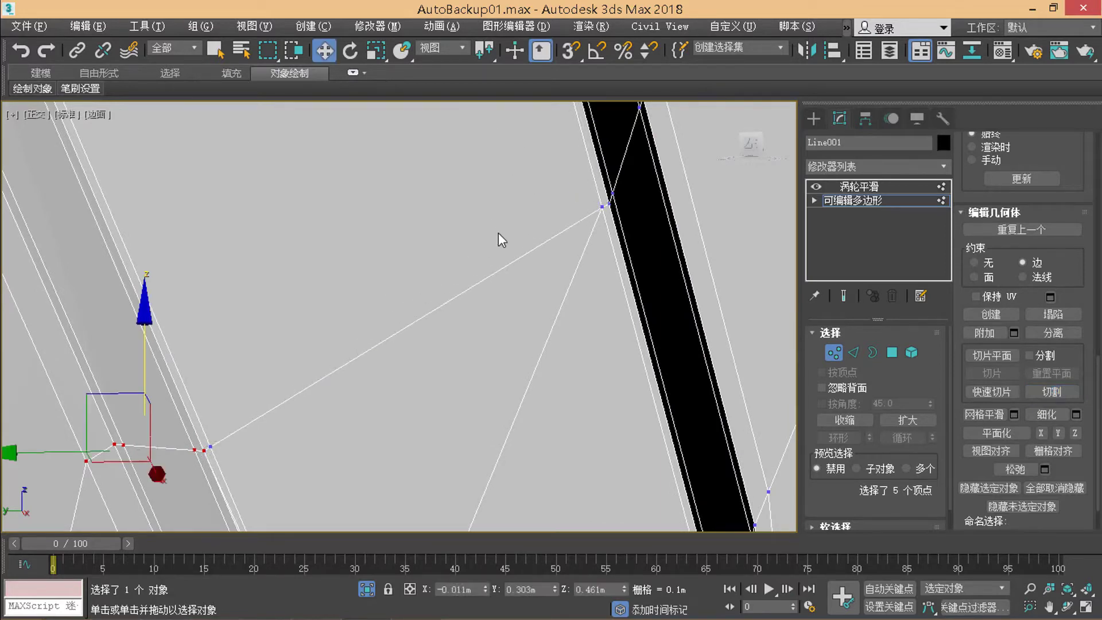
Step: Orbit and select the steep new edge at Edge level to inspect it, then deselect it
{"action": "middle_click_drag", "start_coordinate": [499, 232], "coordinate": [514, 337], "text": "alt"}
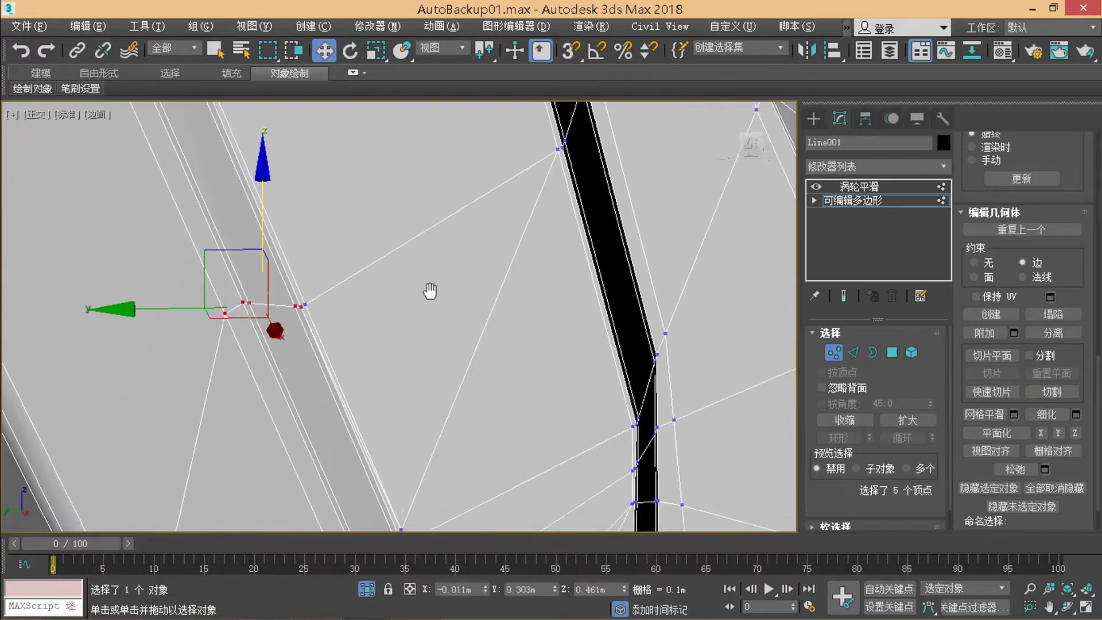
{"action": "left_click", "coordinate": [853, 353]}
{"action": "left_click", "coordinate": [457, 324]}
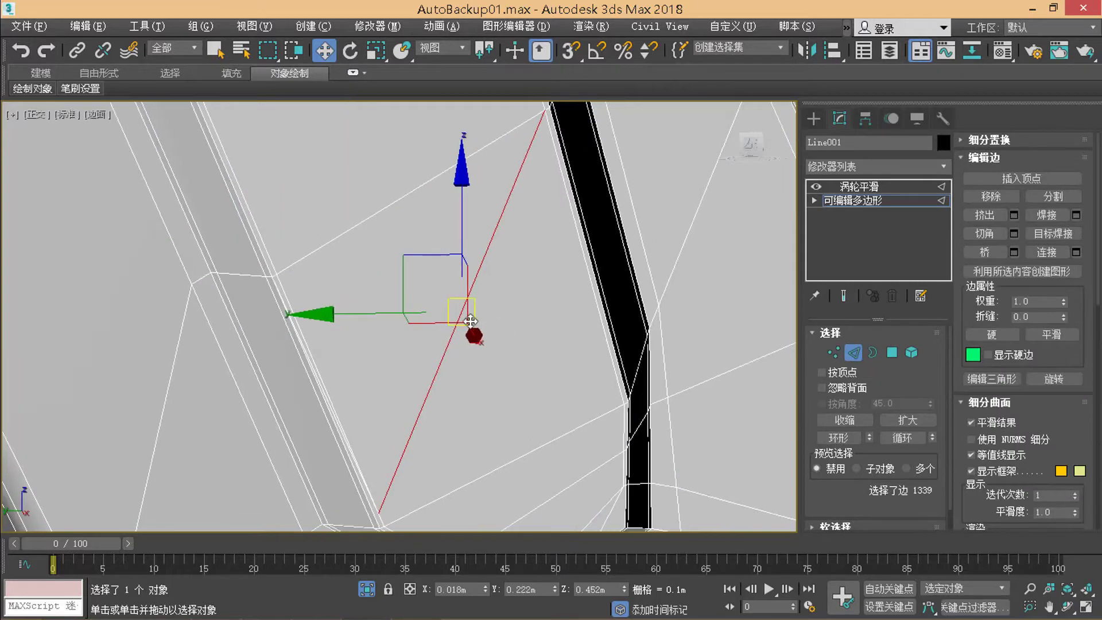
{"action": "left_click", "coordinate": [452, 322]}
{"action": "mouse_move", "coordinate": [369, 275]}
{"action": "middle_mouse_down", "text": "alt"}
{"action": "mouse_move", "coordinate": [381, 298]}
{"action": "mouse_move", "coordinate": [418, 271]}
{"action": "mouse_move", "coordinate": [356, 406]}
{"action": "mouse_move", "coordinate": [366, 336]}
{"action": "middle_mouse_up", "text": "alt"}
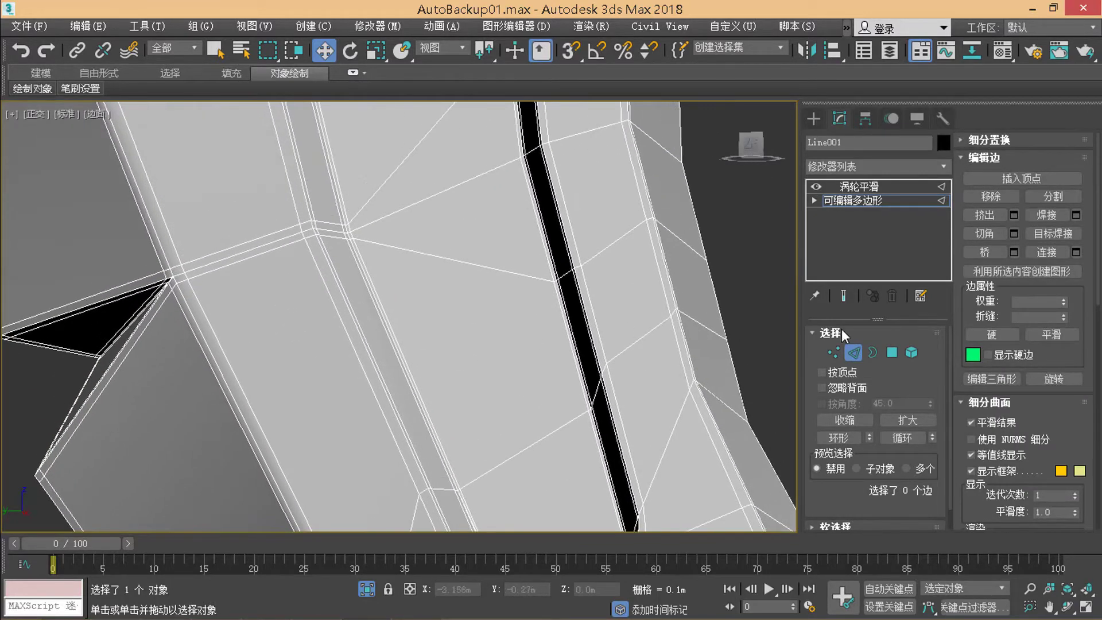
Step: Back at Vertex level, slide the first six strip vertices down along their edges
{"action": "key", "text": "1"}
{"action": "left_click_drag", "start_coordinate": [359, 245], "coordinate": [307, 270]}
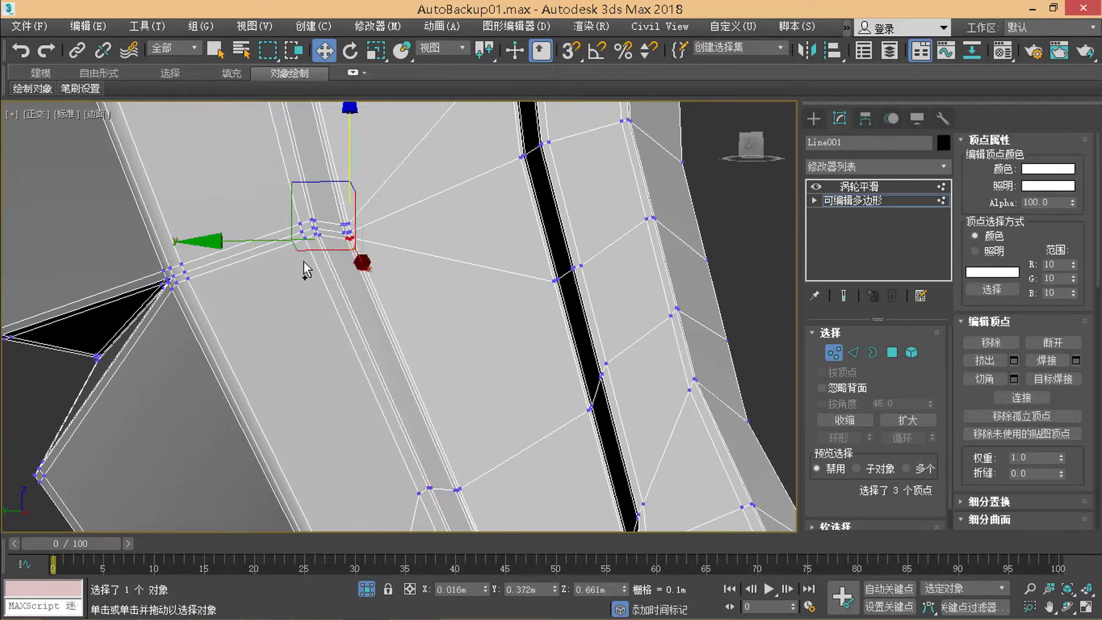
{"action": "left_click", "coordinate": [316, 237], "text": "ctrl"}
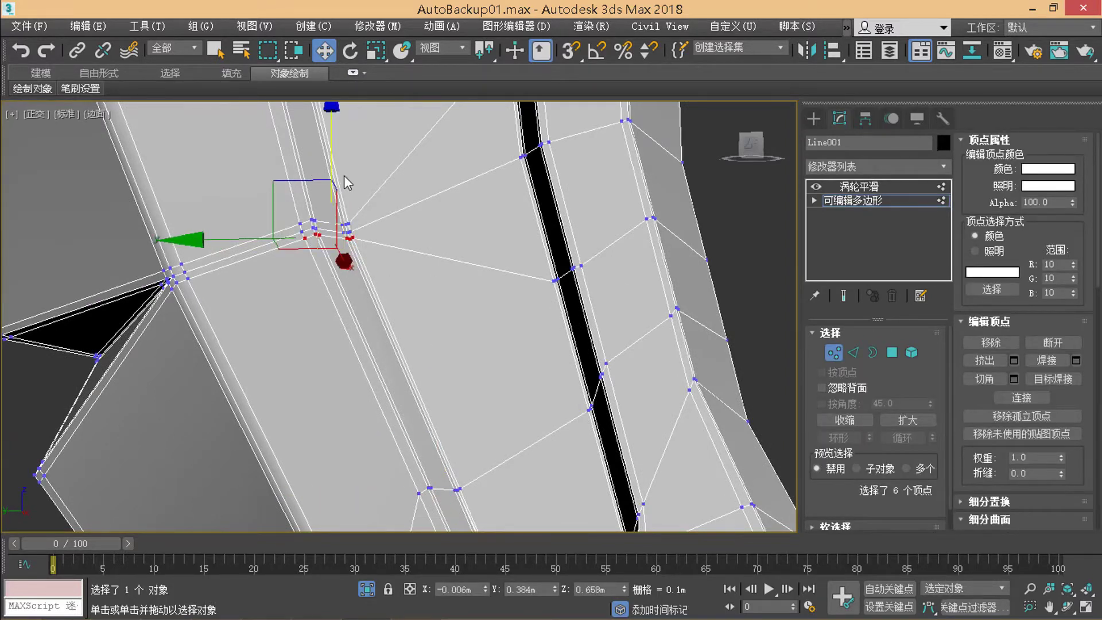
{"action": "left_click_drag", "start_coordinate": [335, 158], "coordinate": [359, 275]}
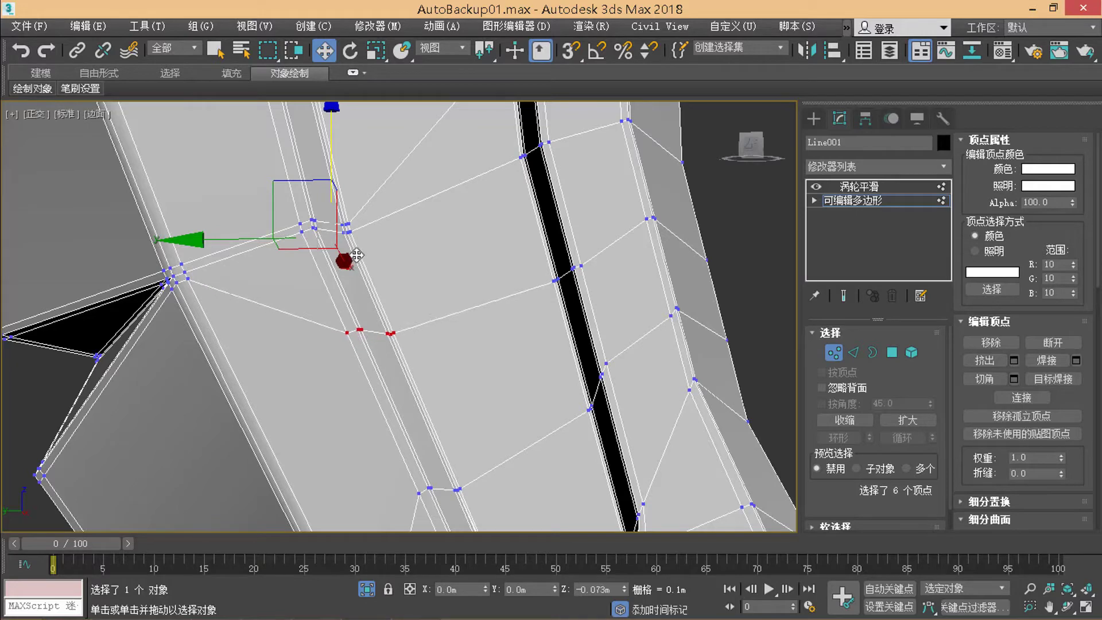
{"action": "mouse_move", "coordinate": [360, 275]}
{"action": "middle_mouse_down", "text": "alt"}
{"action": "mouse_move", "coordinate": [369, 261]}
{"action": "mouse_move", "coordinate": [335, 353]}
{"action": "middle_mouse_up", "text": "alt"}
Step: Select the next six-vertex cluster further up the tooth and slide it slightly up
{"action": "mouse_move", "coordinate": [335, 353]}
{"action": "left_mouse_down"}
{"action": "mouse_move", "coordinate": [375, 393]}
{"action": "mouse_move", "coordinate": [415, 391]}
{"action": "left_mouse_up"}
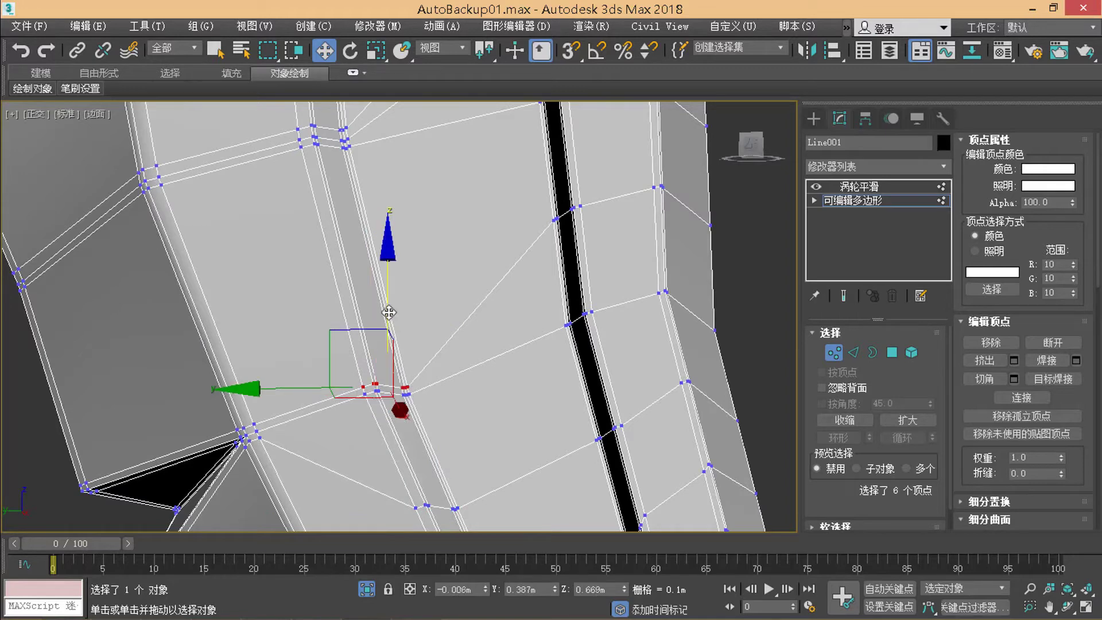
{"action": "mouse_move", "coordinate": [381, 205]}
{"action": "middle_mouse_down"}
{"action": "mouse_move", "coordinate": [413, 214]}
{"action": "mouse_move", "coordinate": [401, 289]}
{"action": "mouse_move", "coordinate": [322, 332]}
{"action": "middle_mouse_up"}
{"action": "middle_click_drag", "start_coordinate": [404, 357], "coordinate": [394, 259]}
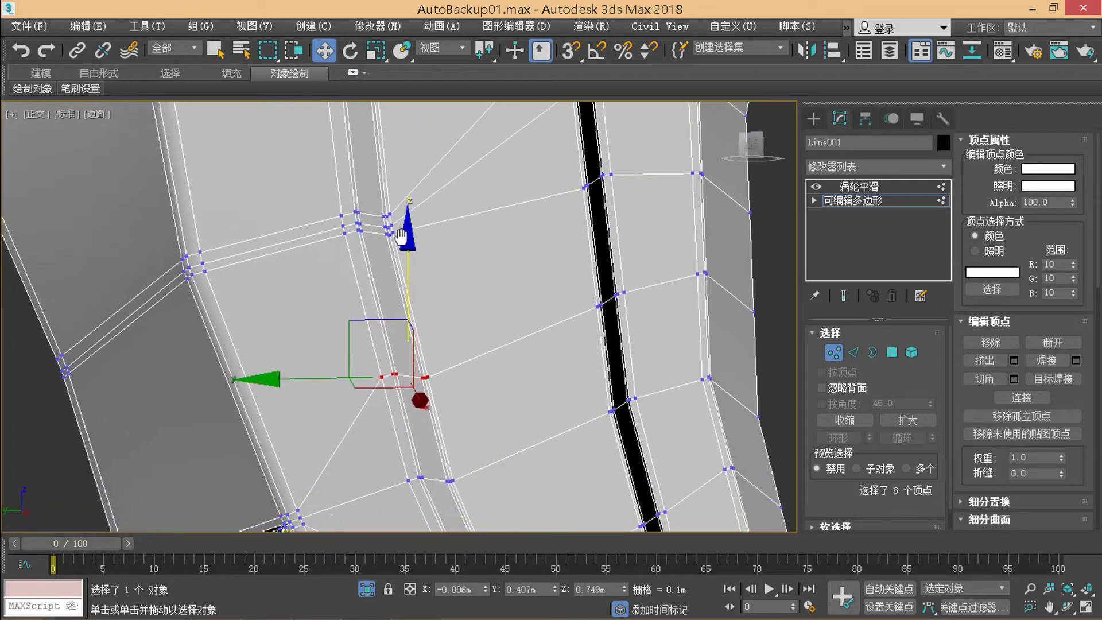
{"action": "mouse_move", "coordinate": [404, 227]}
{"action": "left_mouse_down"}
{"action": "mouse_move", "coordinate": [340, 250]}
{"action": "mouse_move", "coordinate": [375, 207]}
{"action": "mouse_move", "coordinate": [404, 300]}
{"action": "left_mouse_up"}
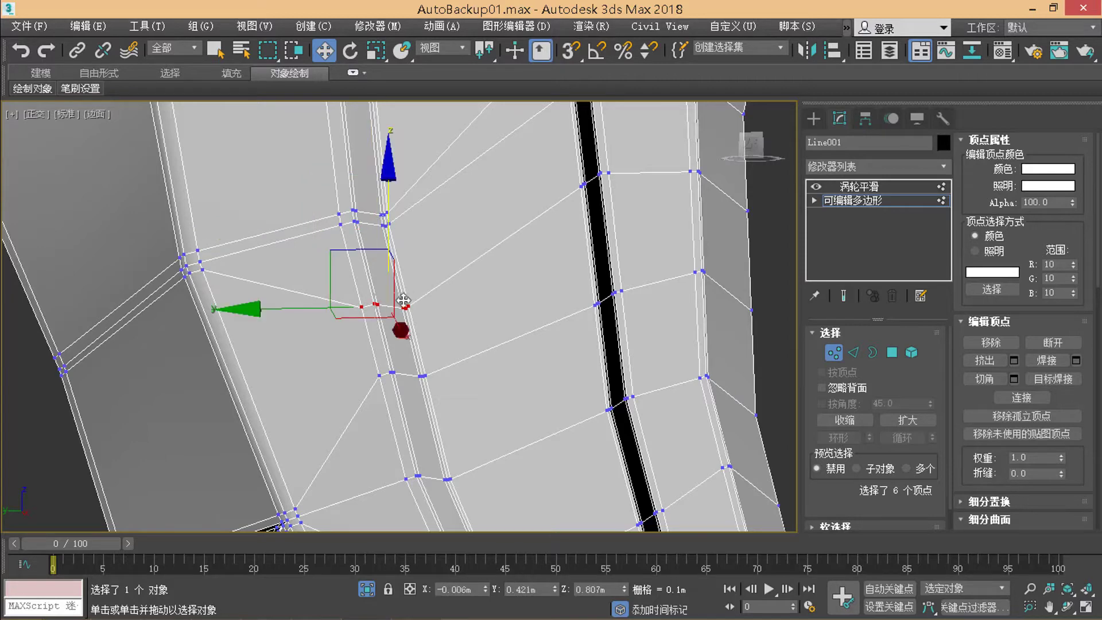
{"action": "left_click", "coordinate": [427, 301]}
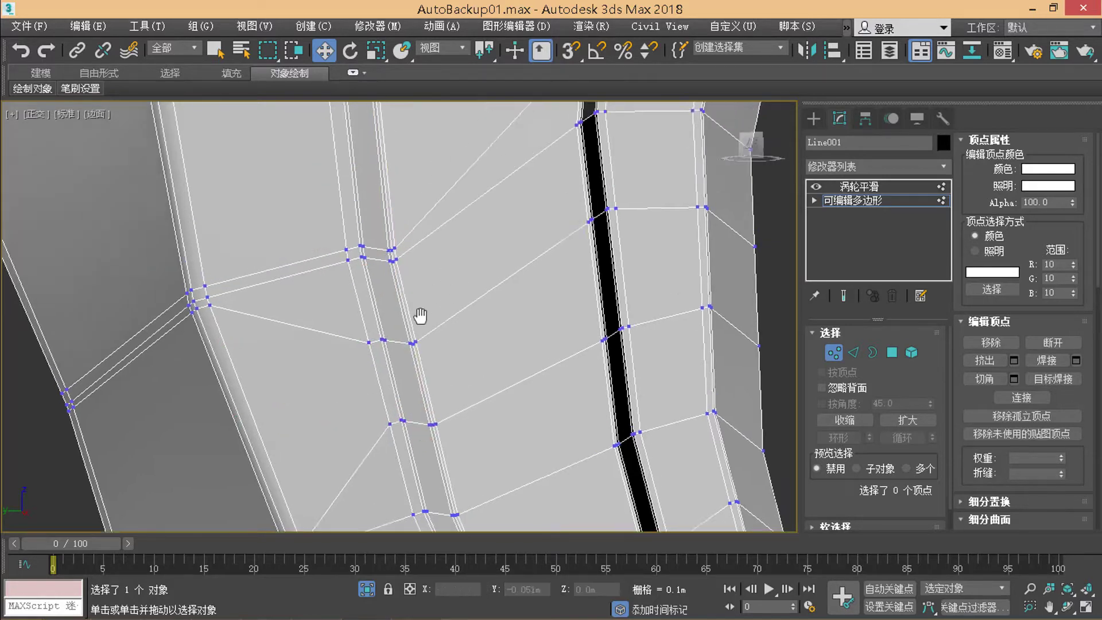
{"action": "middle_click_drag", "start_coordinate": [420, 315], "coordinate": [349, 339]}
{"action": "left_click_drag", "start_coordinate": [374, 351], "coordinate": [376, 352]}
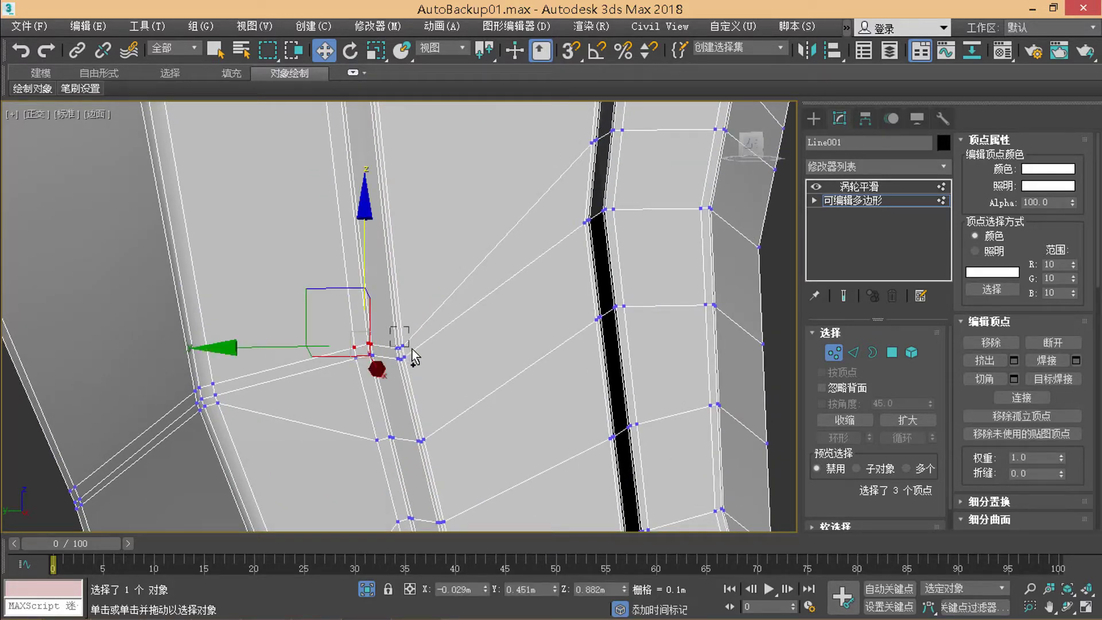
{"action": "scroll", "coordinate": [438, 356], "scroll_direction": "down", "scroll_amount": 2}
{"action": "left_click", "coordinate": [393, 337], "text": "ctrl"}
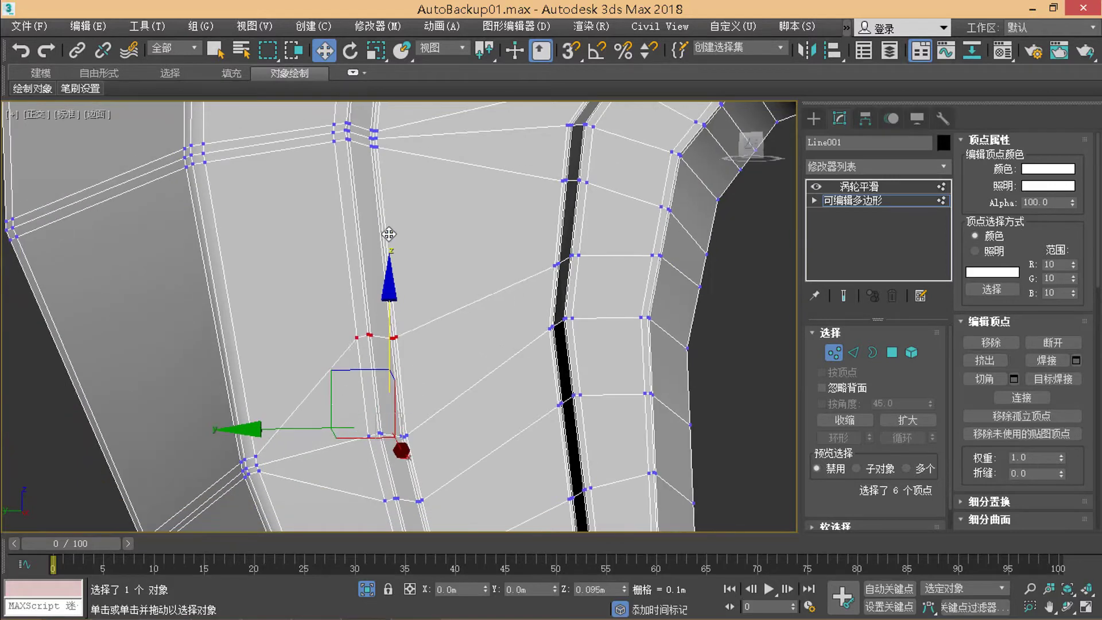
{"action": "left_click_drag", "start_coordinate": [388, 234], "coordinate": [385, 228]}
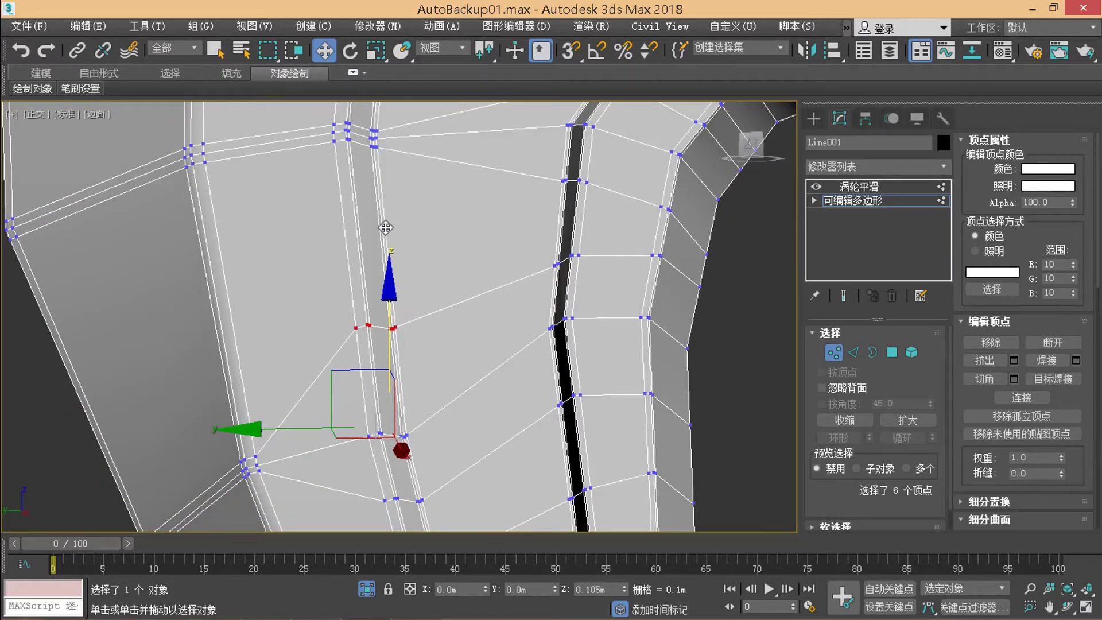
Step: Slide the following six vertices down along the strip
{"action": "middle_click_drag", "start_coordinate": [385, 227], "coordinate": [374, 277]}
{"action": "left_click_drag", "start_coordinate": [343, 230], "coordinate": [381, 267]}
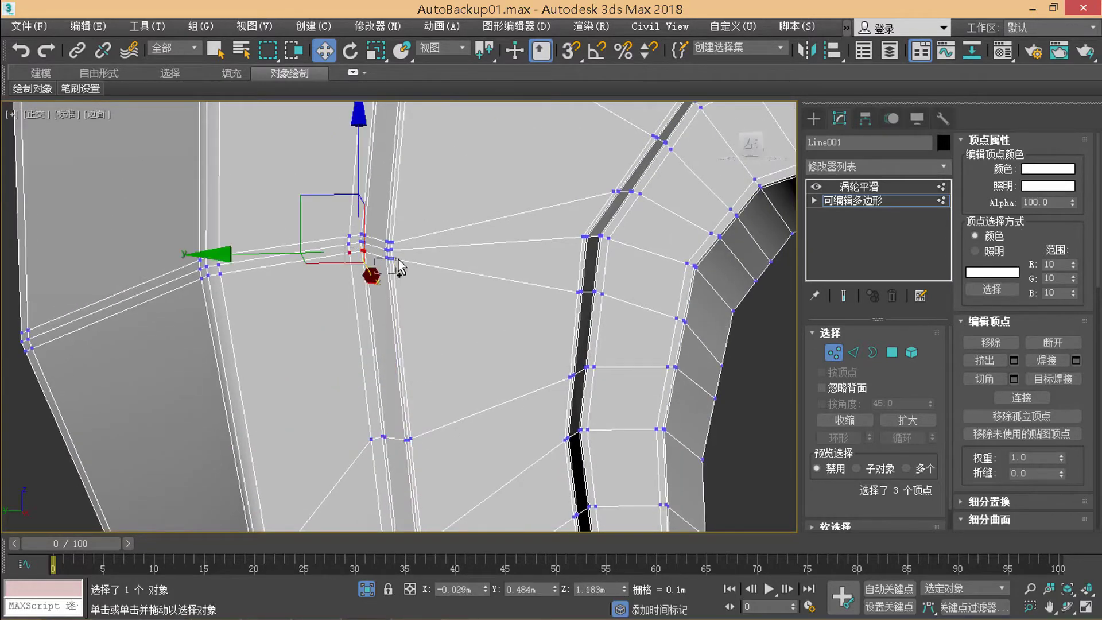
{"action": "key", "text": "ctrl+z"}
{"action": "left_click_drag", "start_coordinate": [376, 198], "coordinate": [387, 277]}
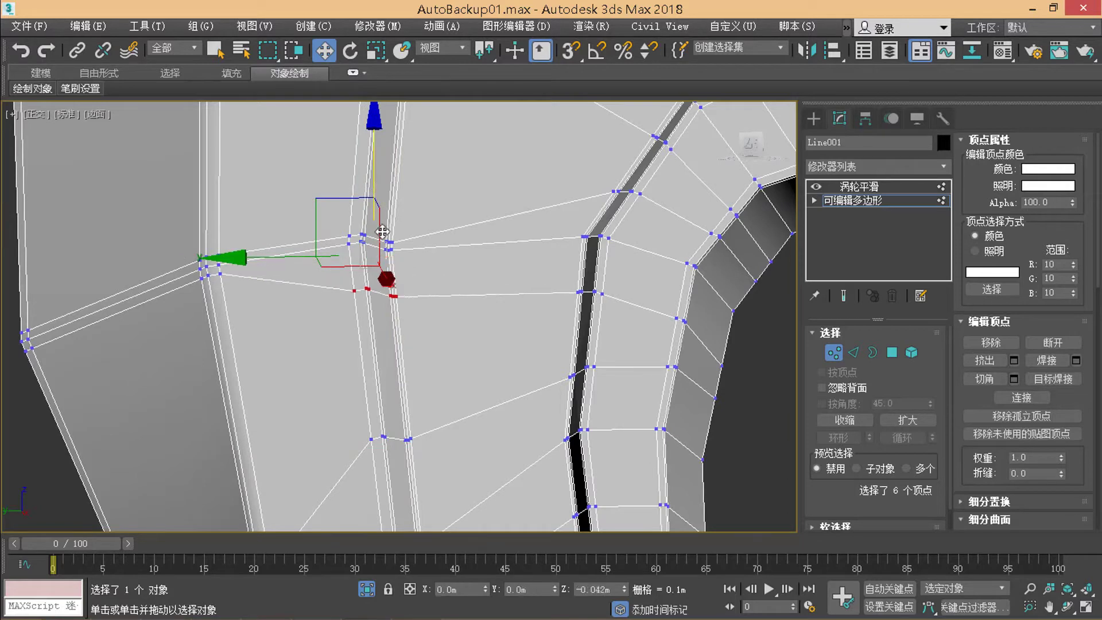
{"action": "left_click", "coordinate": [387, 278]}
Step: Select the upper six-vertex cluster and slide it down along the strip
{"action": "middle_click_drag", "start_coordinate": [367, 232], "coordinate": [378, 300]}
{"action": "left_click_drag", "start_coordinate": [406, 308], "coordinate": [405, 241]}
{"action": "left_click", "coordinate": [411, 313], "text": "ctrl"}
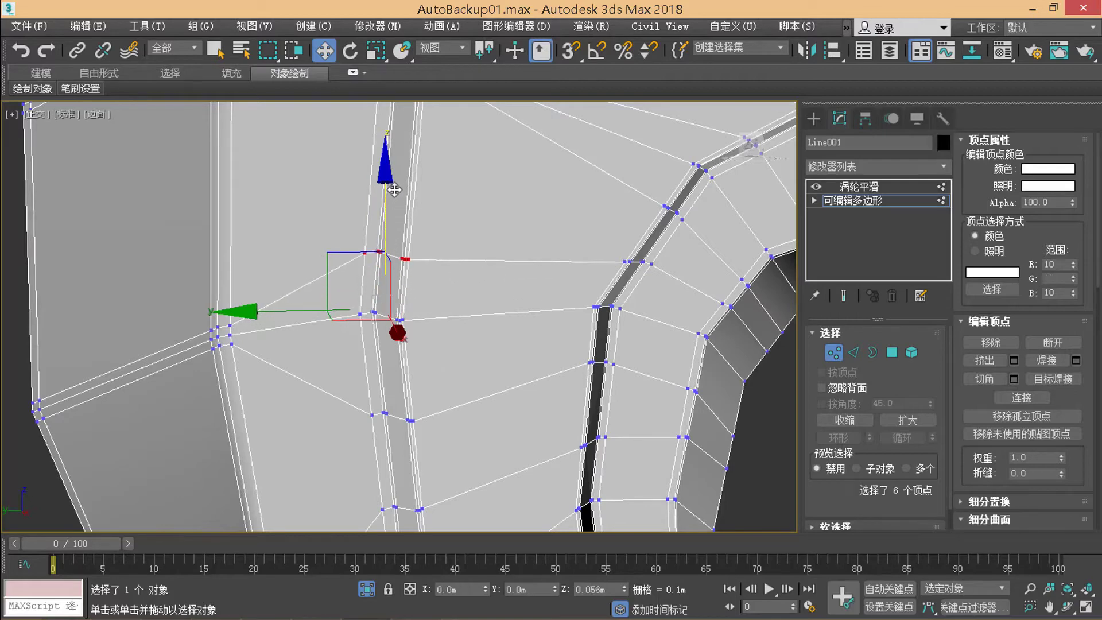
{"action": "middle_click_drag", "start_coordinate": [403, 236], "coordinate": [406, 271]}
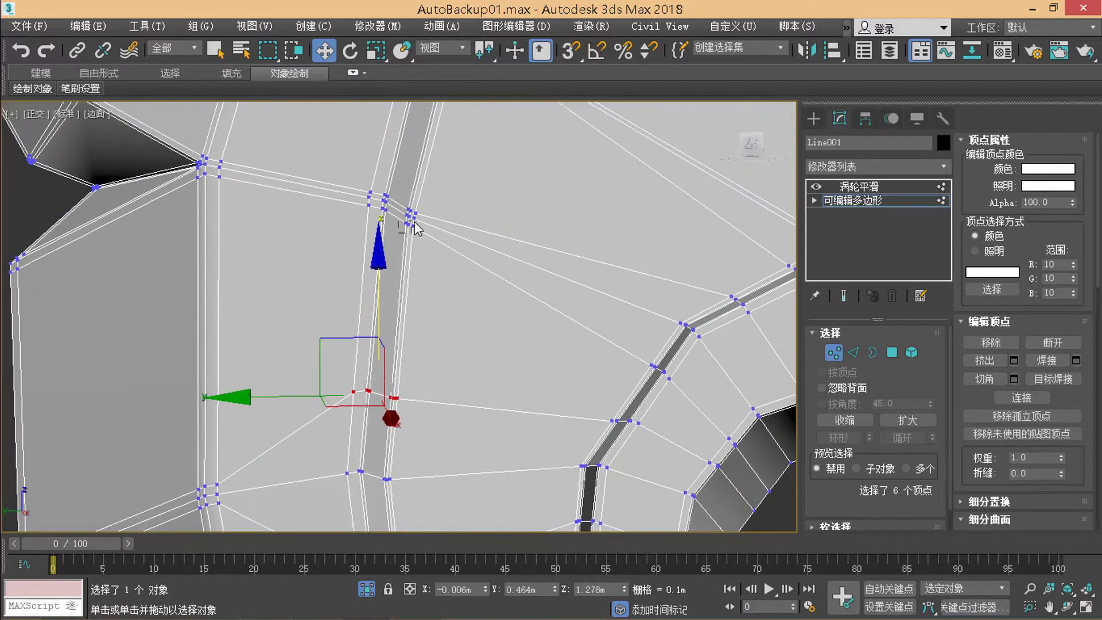
{"action": "left_click_drag", "start_coordinate": [396, 235], "coordinate": [423, 217]}
{"action": "left_click", "coordinate": [415, 227], "text": "alt"}
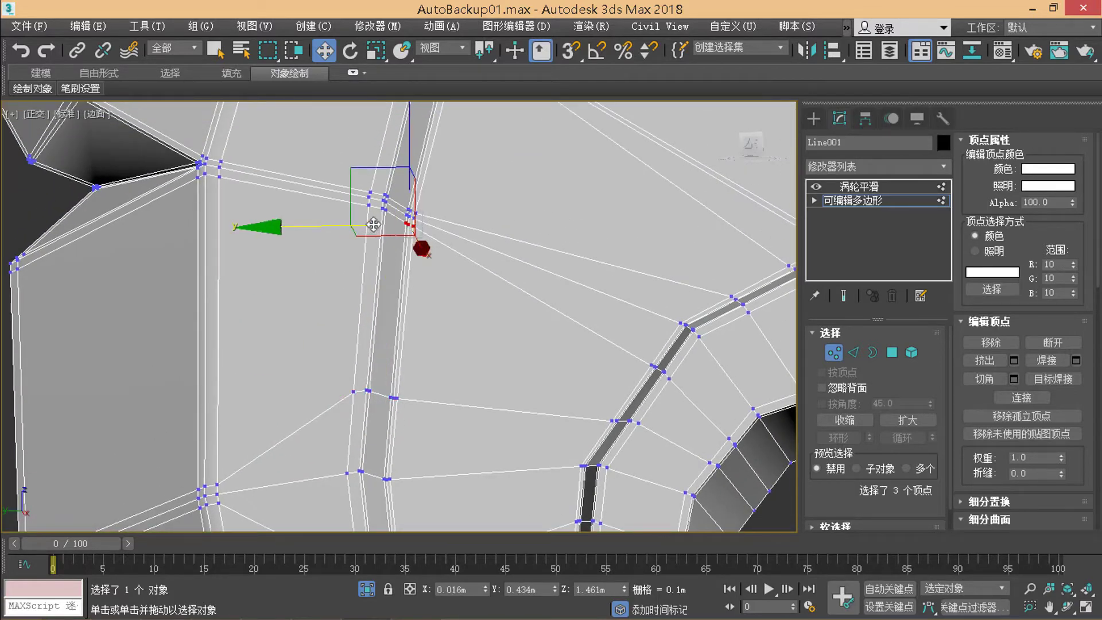
{"action": "left_click", "coordinate": [378, 213], "text": "ctrl"}
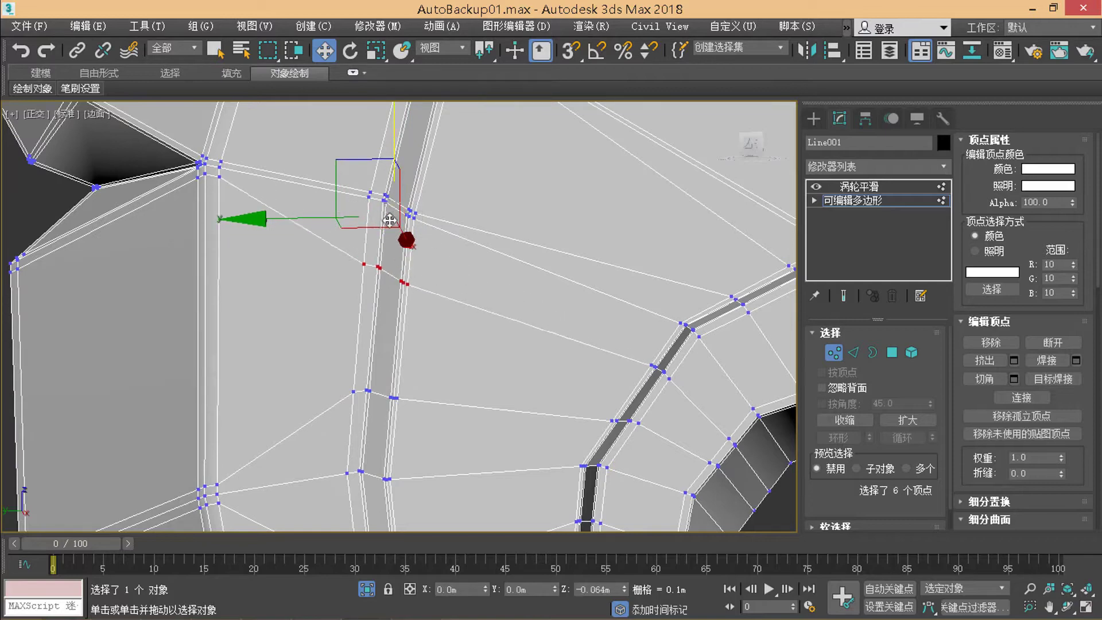
{"action": "left_click_drag", "start_coordinate": [389, 153], "coordinate": [384, 236]}
{"action": "left_click", "coordinate": [458, 205]}
{"action": "middle_click_drag", "start_coordinate": [458, 205], "coordinate": [459, 305]}
Step: Slide a six-vertex group beside the dark strip up along its edges
{"action": "scroll", "coordinate": [444, 291], "scroll_direction": "up", "scroll_amount": 2}
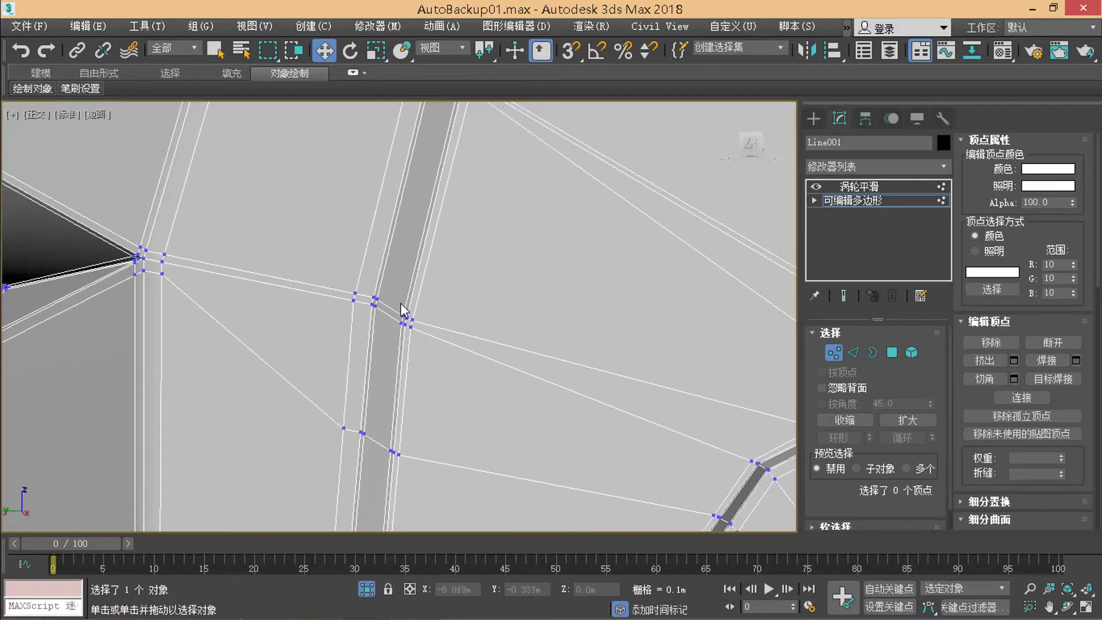
{"action": "left_click_drag", "start_coordinate": [414, 317], "coordinate": [422, 325]}
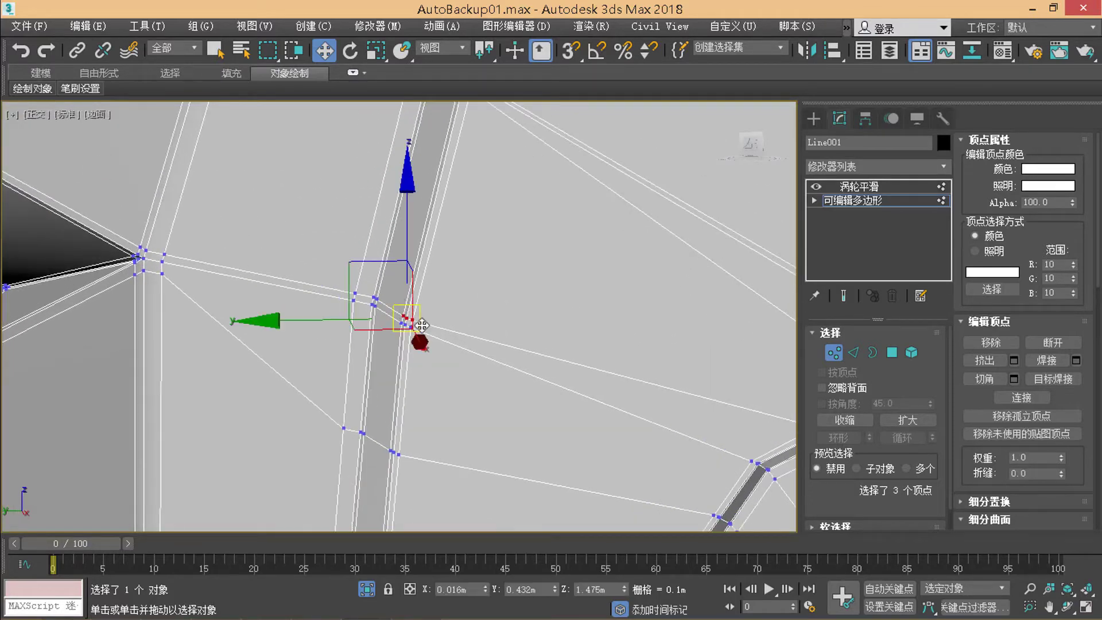
{"action": "left_click", "coordinate": [354, 293], "text": "ctrl"}
{"action": "left_click", "coordinate": [374, 302], "text": "ctrl"}
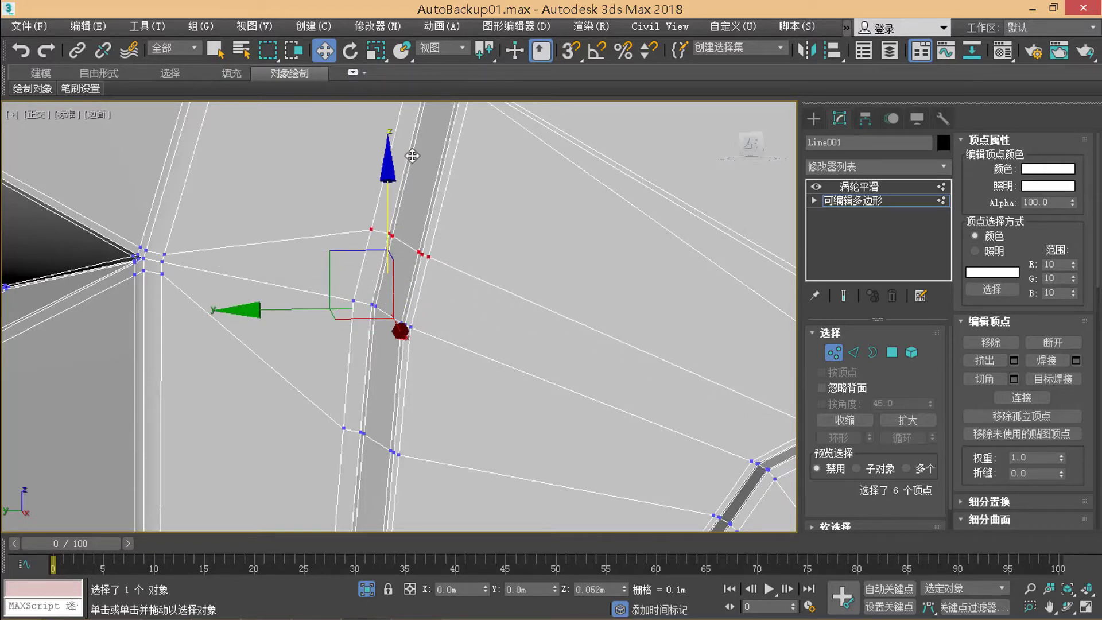
{"action": "middle_click_drag", "start_coordinate": [411, 155], "coordinate": [425, 218], "text": "alt"}
Step: Select vertices in the upper cluster and second row, orbiting around the strip
{"action": "left_click", "coordinate": [439, 193]}
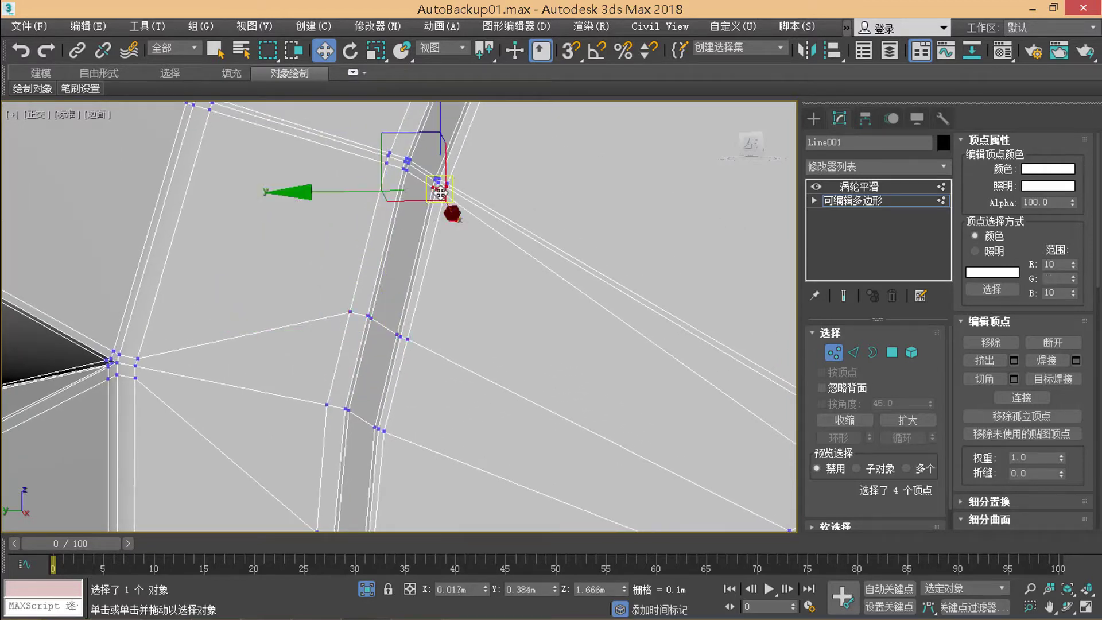
{"action": "left_click", "coordinate": [445, 187]}
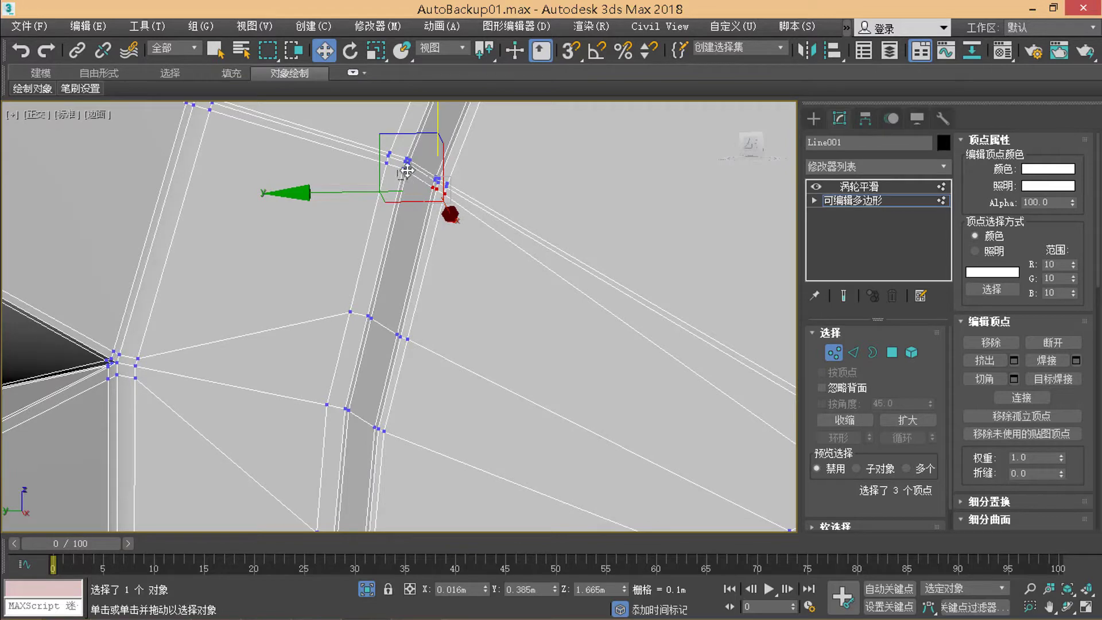
{"action": "left_click_drag", "start_coordinate": [407, 171], "coordinate": [401, 192], "text": "shift"}
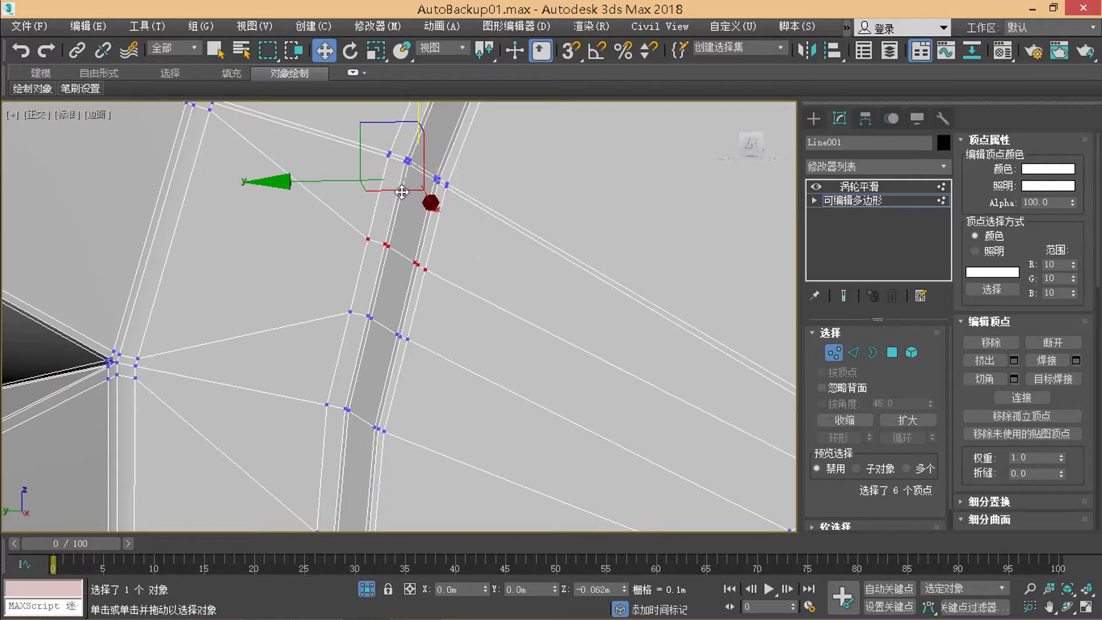
{"action": "scroll", "coordinate": [401, 192], "scroll_direction": "down", "scroll_amount": 3}
{"action": "middle_click_drag", "start_coordinate": [402, 192], "coordinate": [346, 304], "text": "alt"}
{"action": "scroll", "coordinate": [346, 304], "scroll_direction": "up", "scroll_amount": 3}
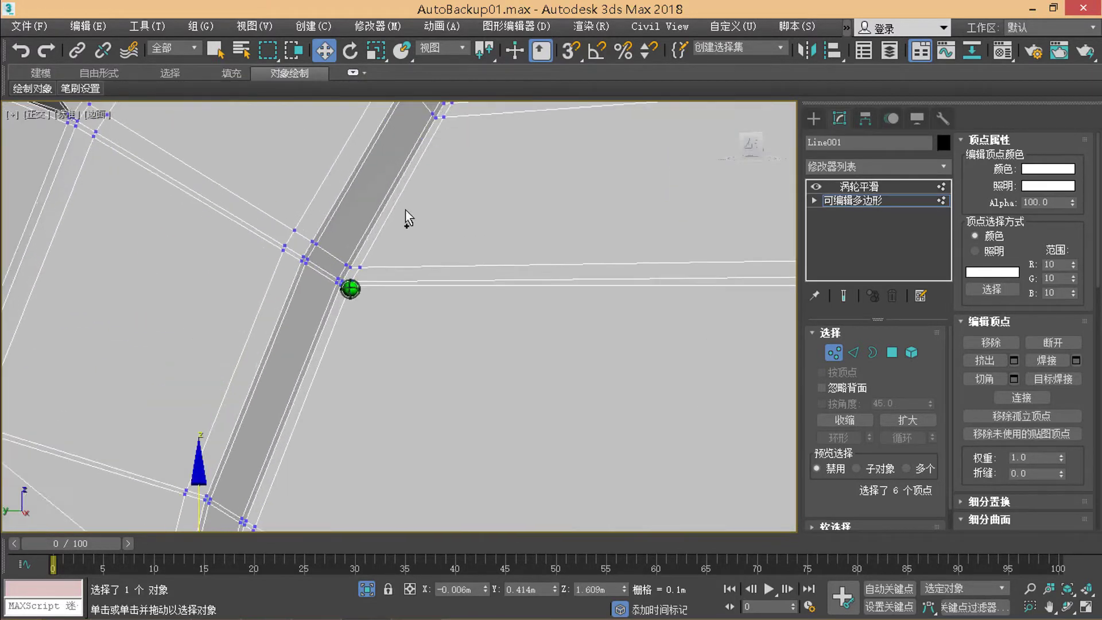
{"action": "middle_click_drag", "start_coordinate": [405, 210], "coordinate": [360, 286], "text": "alt"}
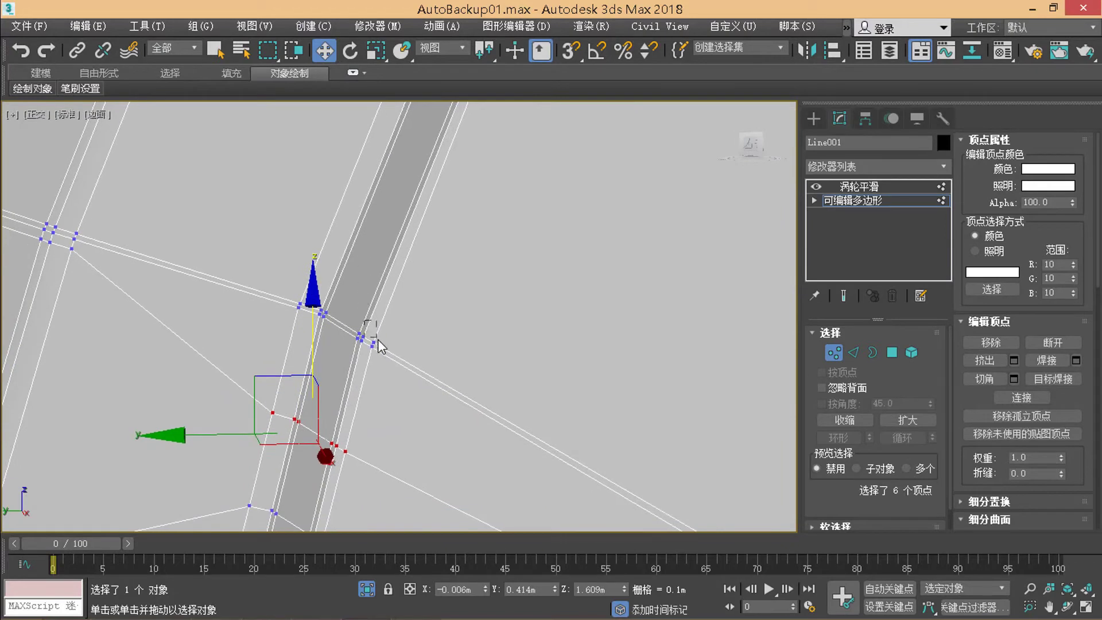
Step: Select the row of six vertices beside the strip and slide them along their edges
{"action": "left_click", "coordinate": [360, 337]}
{"action": "left_click", "coordinate": [361, 336], "text": "ctrl"}
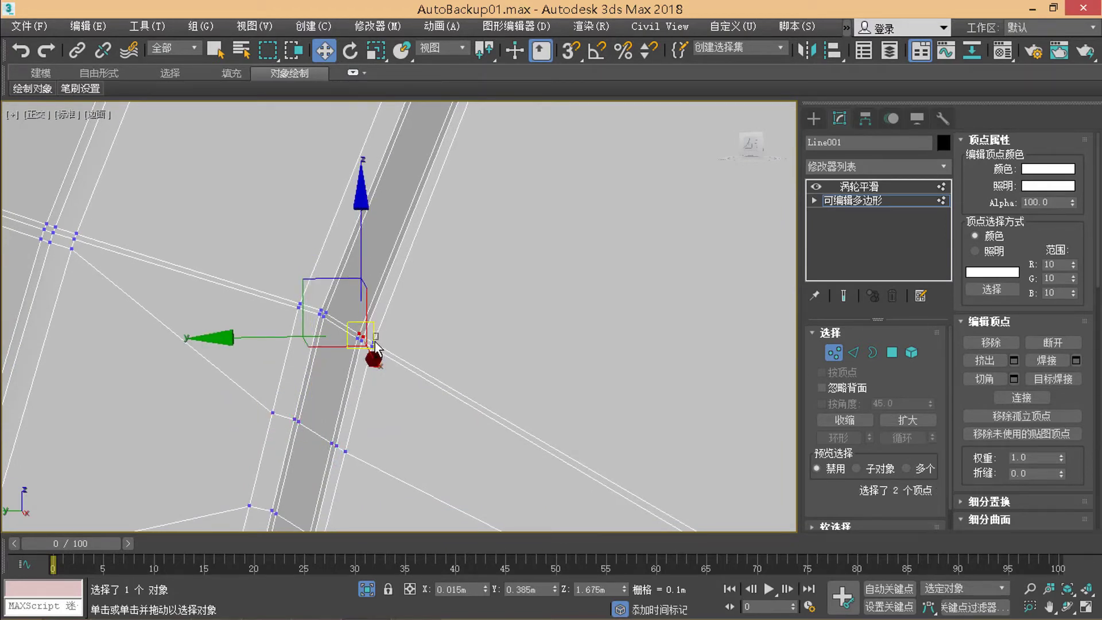
{"action": "left_click", "coordinate": [373, 345], "text": "ctrl"}
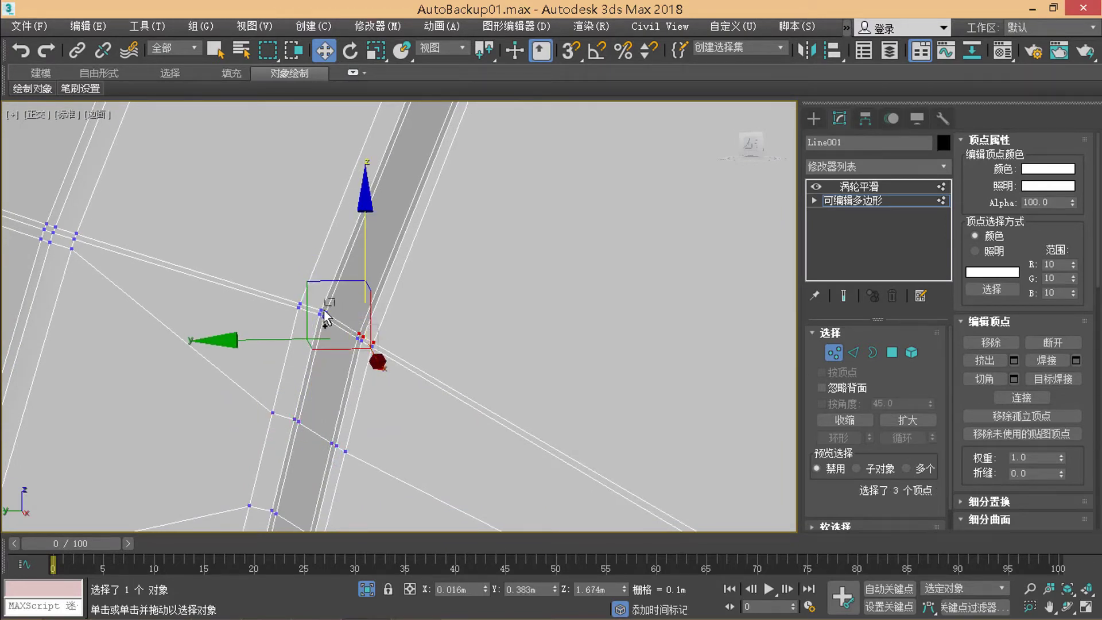
{"action": "left_click_drag", "start_coordinate": [321, 313], "coordinate": [311, 304], "text": "ctrl"}
{"action": "left_click", "coordinate": [298, 303], "text": "ctrl"}
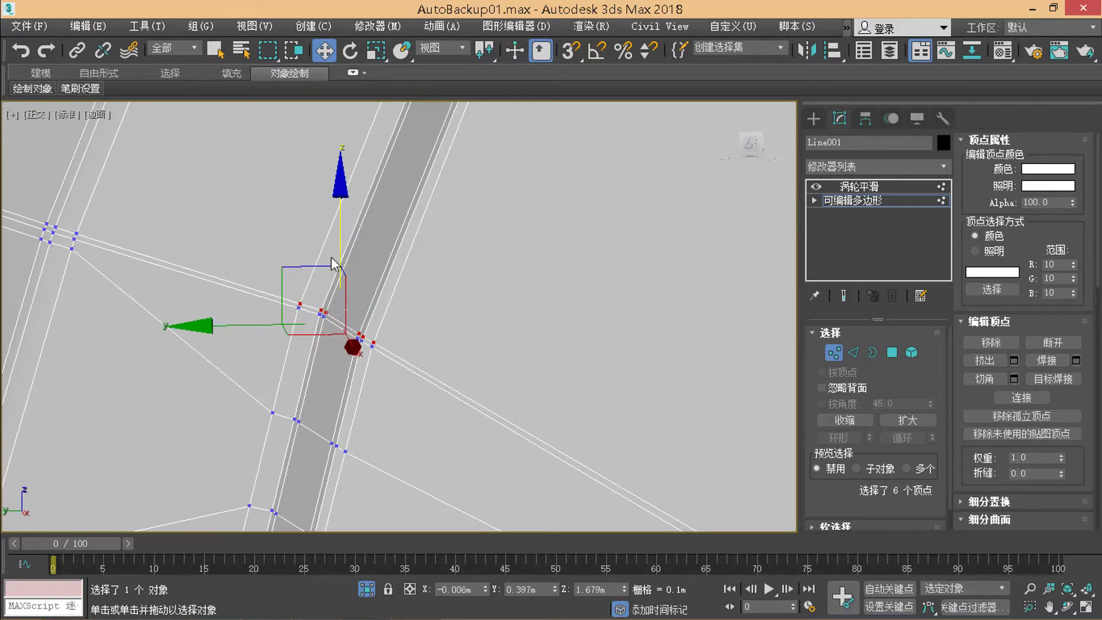
{"action": "middle_click_drag", "start_coordinate": [345, 241], "coordinate": [362, 268], "text": "alt"}
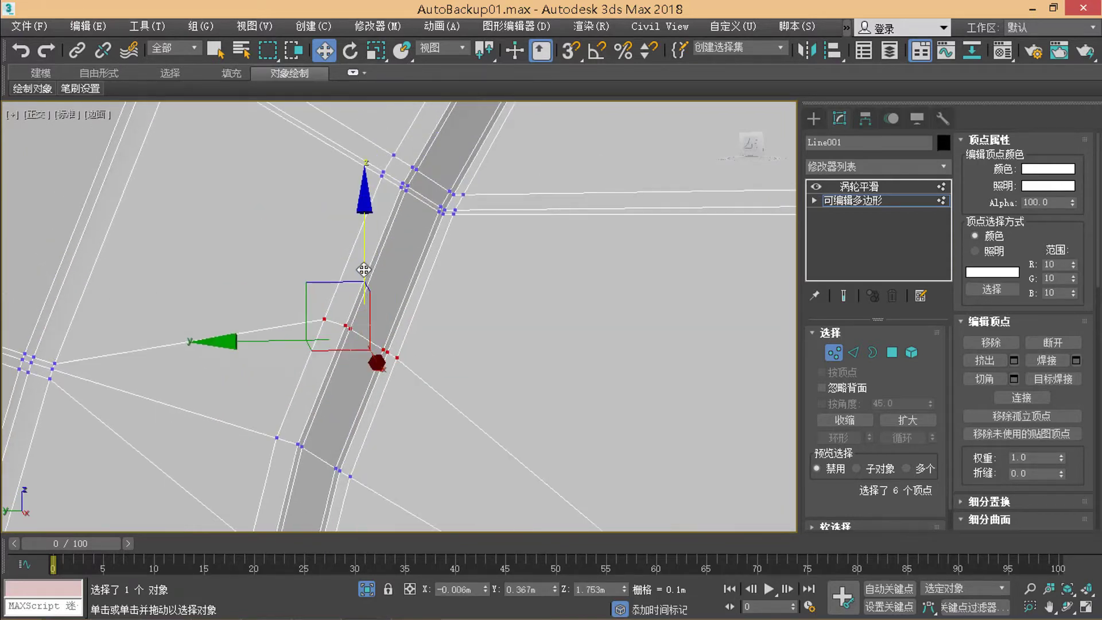
Step: Slide the five vertices at the strip's upper end down-left along their edges
{"action": "left_click_drag", "start_coordinate": [361, 265], "coordinate": [361, 275]}
{"action": "left_click", "coordinate": [408, 190]}
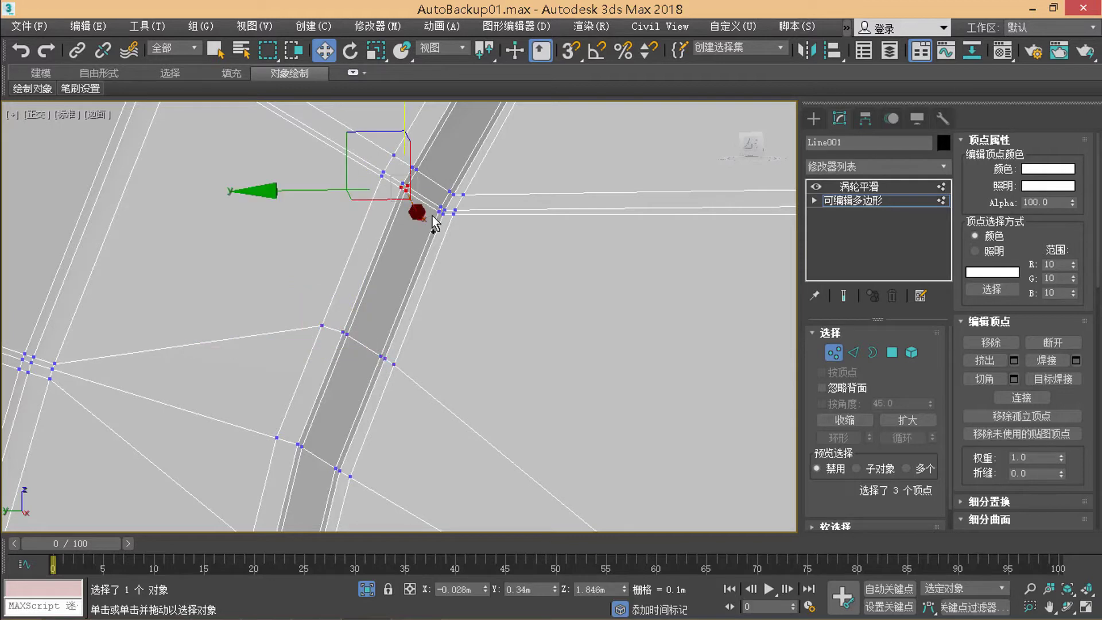
{"action": "left_click", "coordinate": [383, 173], "text": "ctrl"}
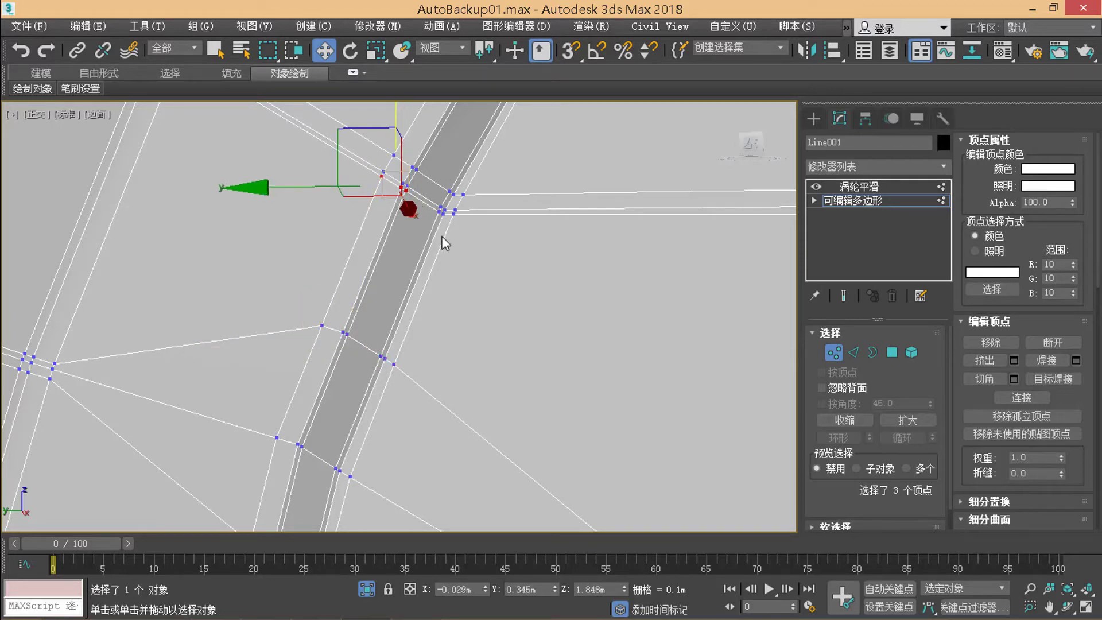
{"action": "left_click", "coordinate": [440, 212], "text": "ctrl"}
{"action": "left_click", "coordinate": [455, 211], "text": "ctrl"}
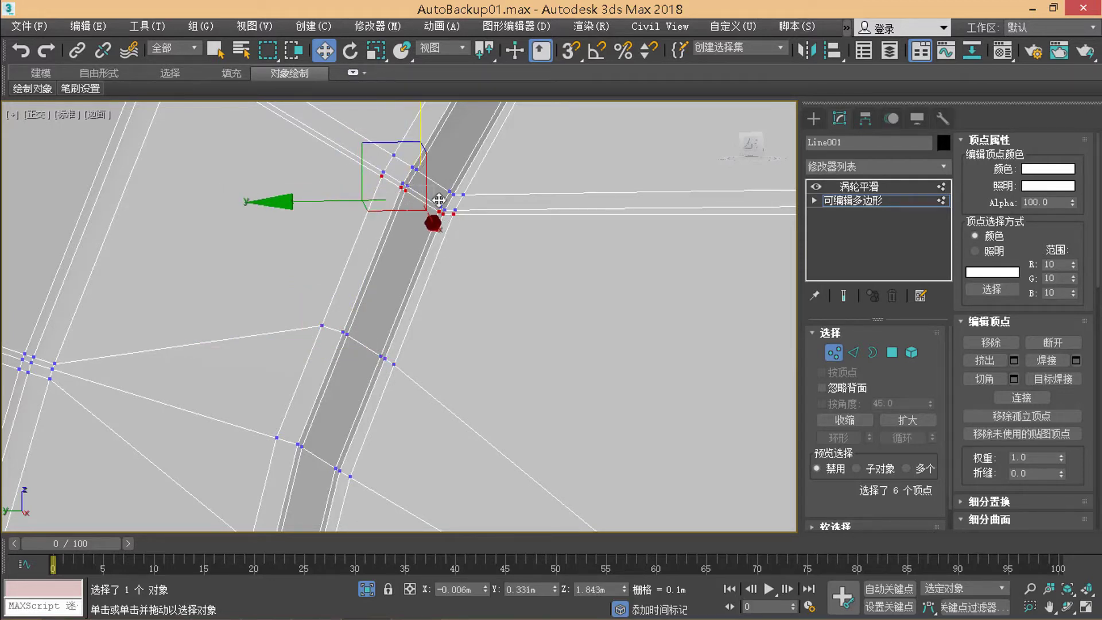
{"action": "mouse_move", "coordinate": [438, 197]}
{"action": "left_mouse_down"}
{"action": "mouse_move", "coordinate": [401, 215]}
{"action": "mouse_move", "coordinate": [356, 361]}
{"action": "left_mouse_up"}
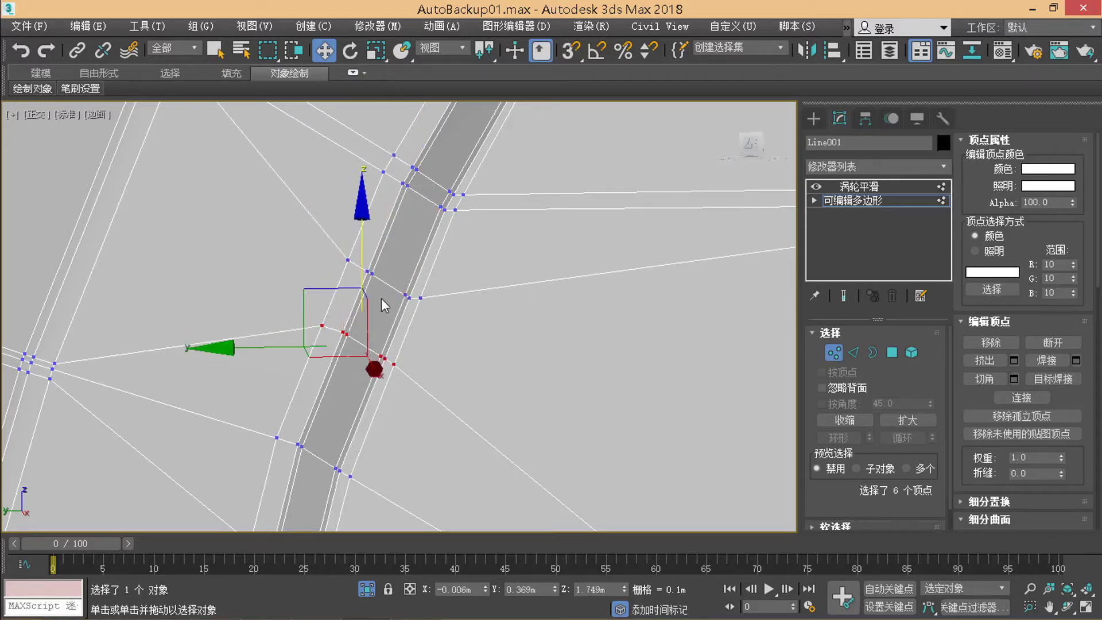
{"action": "left_click", "coordinate": [408, 261]}
Step: Slide a vertex group beside the strip up-right, then back down-left
{"action": "middle_click_drag", "start_coordinate": [397, 264], "coordinate": [298, 381], "text": "alt"}
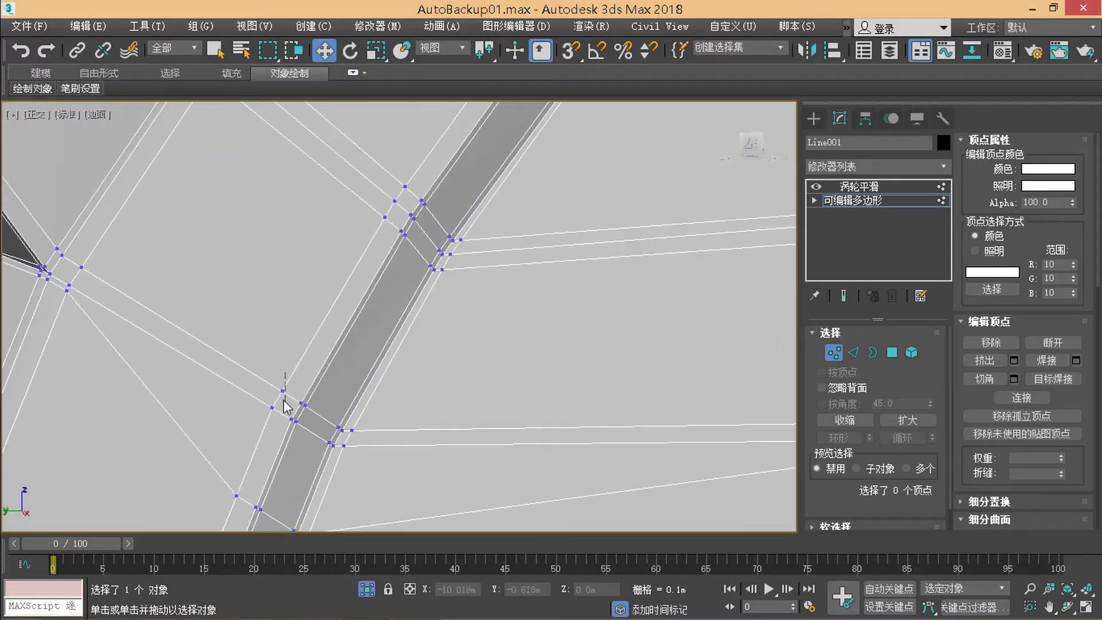
{"action": "left_click_drag", "start_coordinate": [286, 406], "coordinate": [295, 422]}
{"action": "left_click", "coordinate": [322, 419], "text": "ctrl"}
{"action": "left_click", "coordinate": [343, 430], "text": "ctrl"}
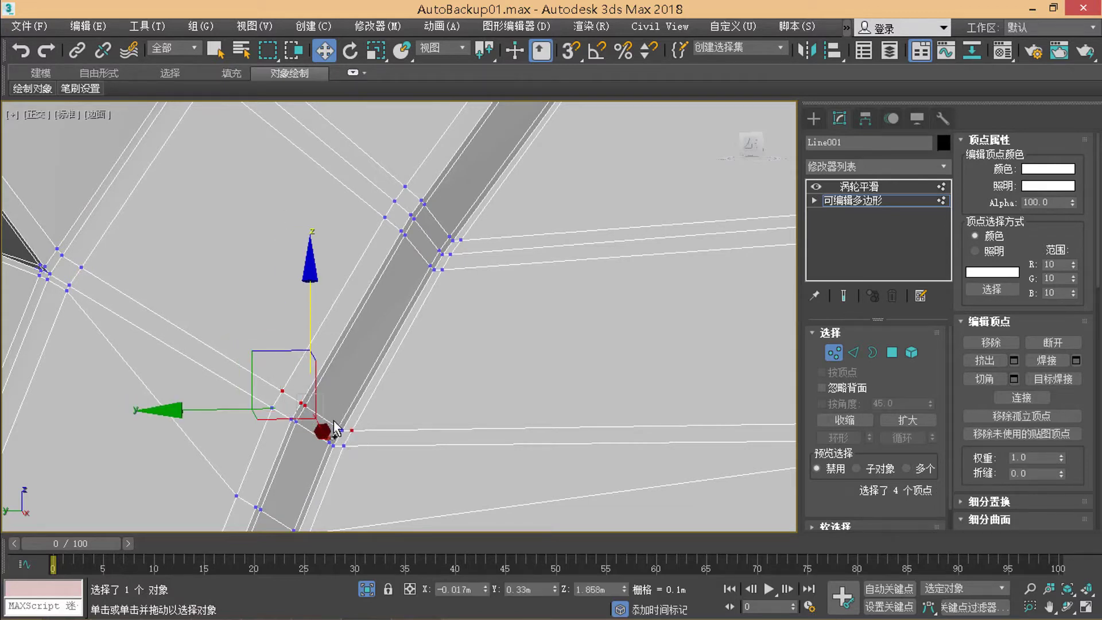
{"action": "left_click", "coordinate": [349, 430], "text": "ctrl"}
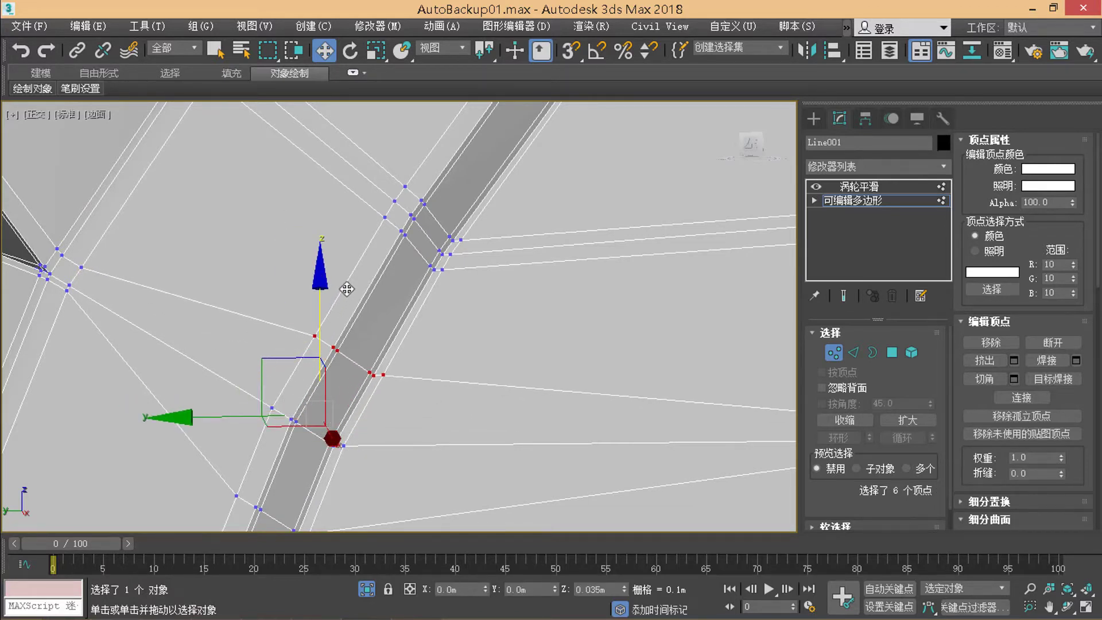
{"action": "mouse_move", "coordinate": [351, 290]}
{"action": "left_mouse_down"}
{"action": "mouse_move", "coordinate": [407, 247]}
{"action": "mouse_move", "coordinate": [453, 271]}
{"action": "left_mouse_up"}
{"action": "left_click_drag", "start_coordinate": [396, 229], "coordinate": [365, 290]}
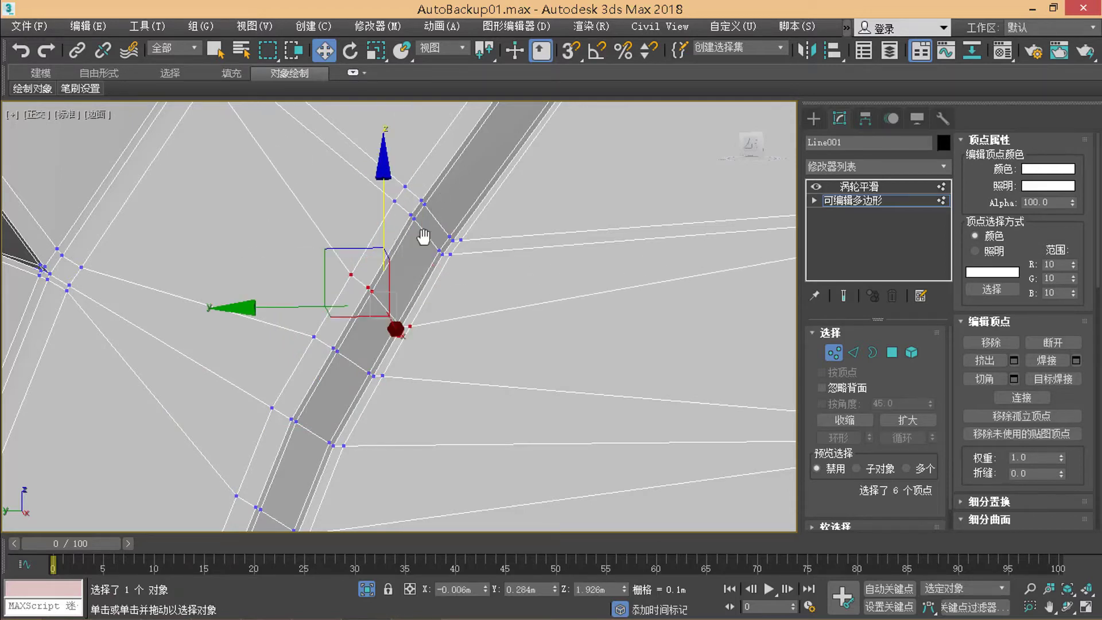
Step: Slide the three vertices at the strip corner up-right along the strip
{"action": "middle_click_drag", "start_coordinate": [423, 237], "coordinate": [361, 329]}
{"action": "left_click", "coordinate": [330, 403]}
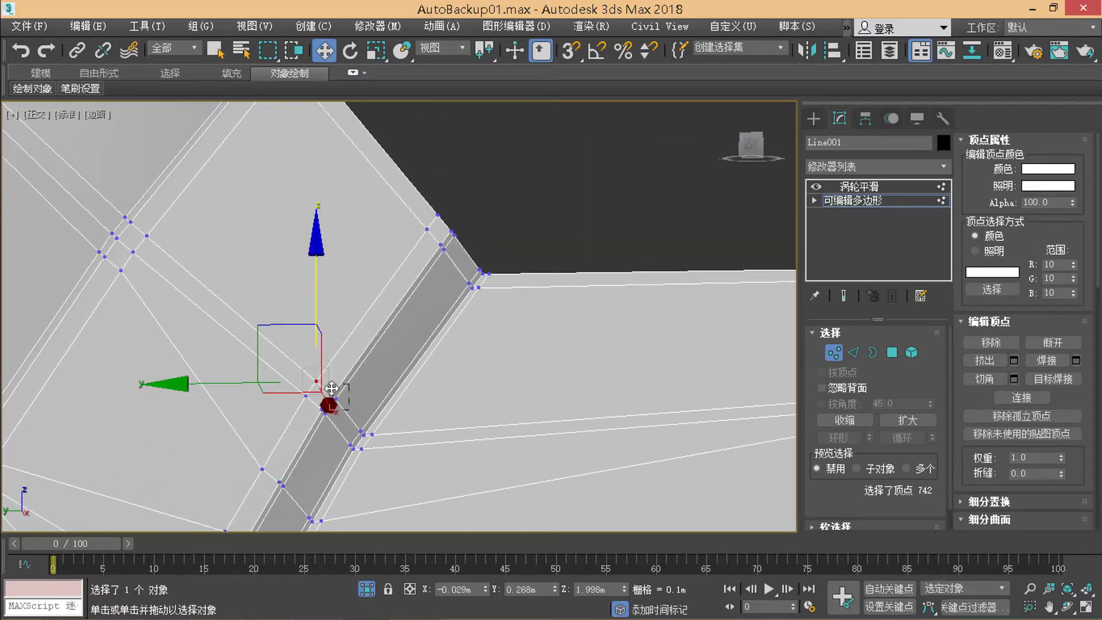
{"action": "left_click_drag", "start_coordinate": [332, 389], "coordinate": [363, 431]}
{"action": "left_click_drag", "start_coordinate": [347, 345], "coordinate": [426, 299]}
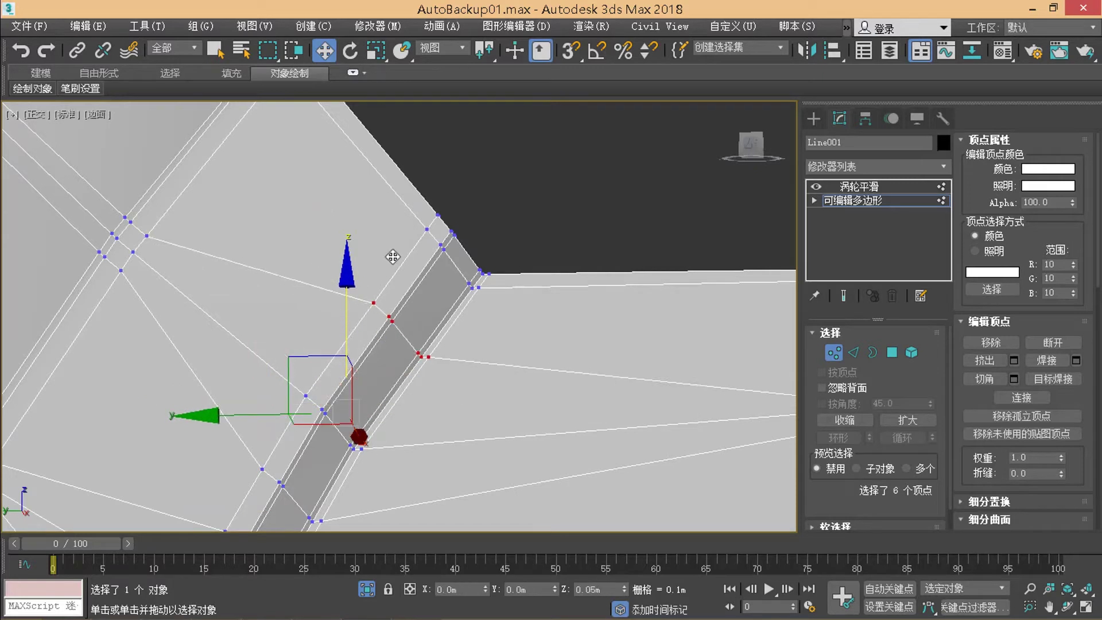
{"action": "left_click", "coordinate": [426, 300]}
Step: Select three vertices on the tooth's top face and slide them up along their edges
{"action": "scroll", "coordinate": [423, 248], "scroll_direction": "down", "scroll_amount": 3}
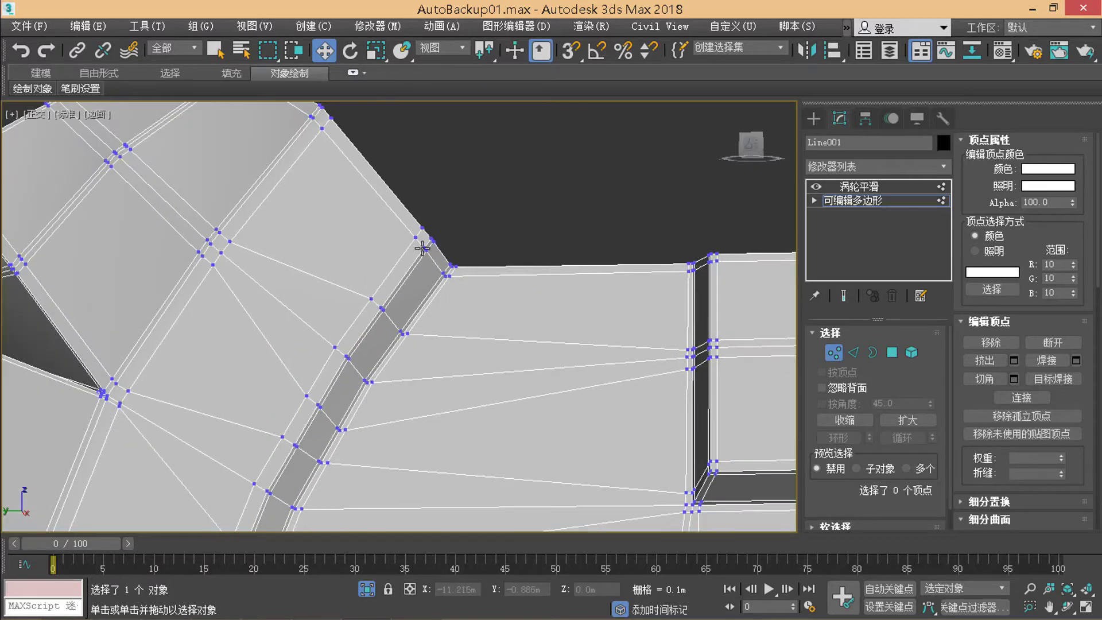
{"action": "mouse_move", "coordinate": [417, 261]}
{"action": "middle_mouse_down", "text": "alt"}
{"action": "mouse_move", "coordinate": [362, 259]}
{"action": "mouse_move", "coordinate": [403, 298]}
{"action": "mouse_move", "coordinate": [417, 349]}
{"action": "mouse_move", "coordinate": [394, 346]}
{"action": "middle_mouse_up", "text": "alt"}
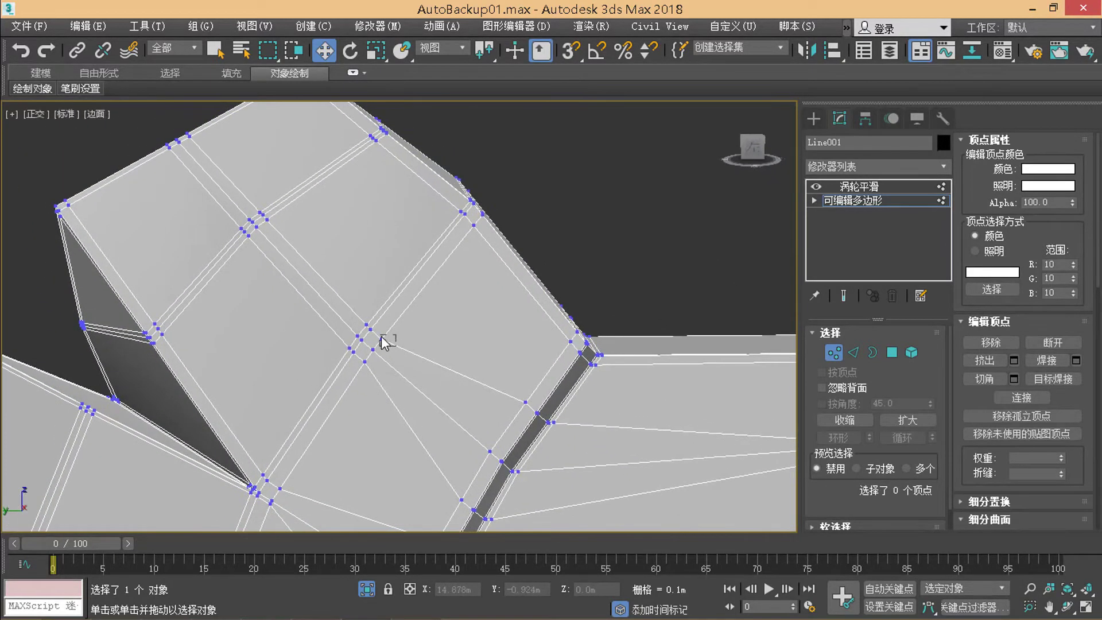
{"action": "mouse_move", "coordinate": [387, 342]}
{"action": "left_mouse_down"}
{"action": "mouse_move", "coordinate": [364, 321]}
{"action": "mouse_move", "coordinate": [404, 208]}
{"action": "left_mouse_up"}
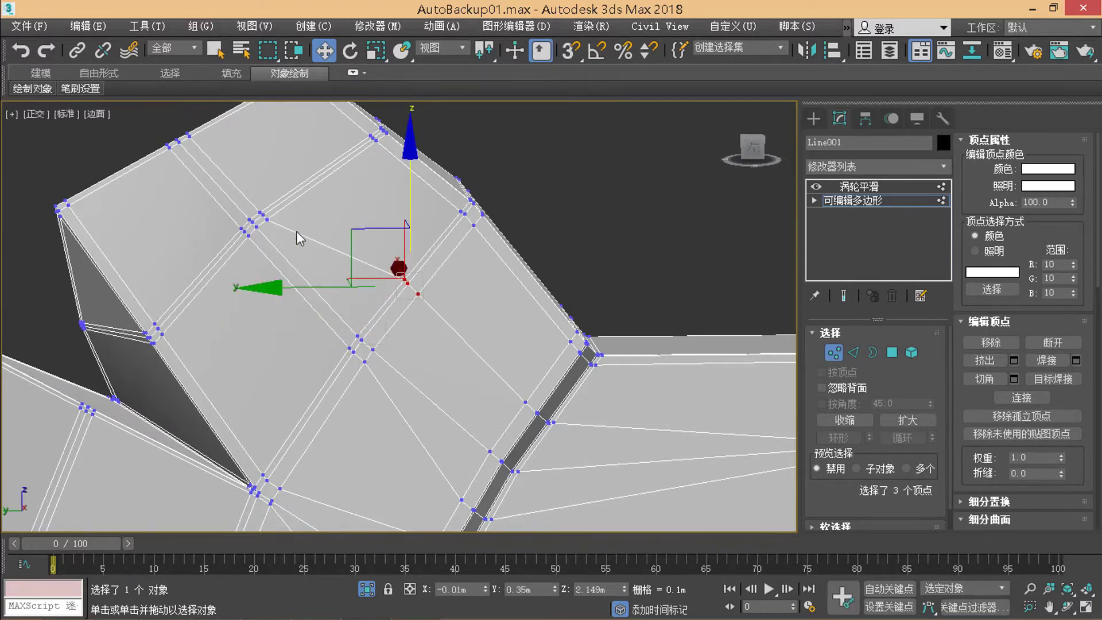
{"action": "left_click_drag", "start_coordinate": [258, 206], "coordinate": [259, 210]}
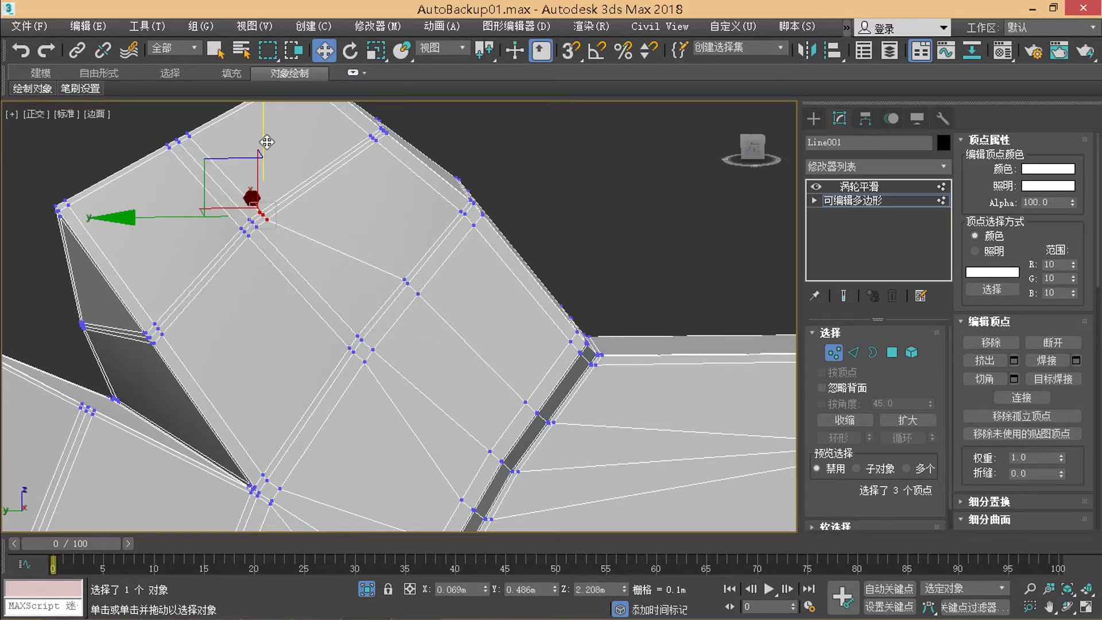
{"action": "left_click_drag", "start_coordinate": [266, 142], "coordinate": [269, 172]}
{"action": "left_click_drag", "start_coordinate": [207, 215], "coordinate": [263, 195]}
Step: Slide the vertices further toward the top edge, cancel the last move, and scroll the panel to Edit Geometry
{"action": "middle_click_drag", "start_coordinate": [281, 243], "coordinate": [278, 305]}
{"action": "mouse_move", "coordinate": [310, 295]}
{"action": "left_mouse_down"}
{"action": "mouse_move", "coordinate": [278, 282]}
{"action": "mouse_move", "coordinate": [276, 294]}
{"action": "mouse_move", "coordinate": [261, 279]}
{"action": "left_mouse_up"}
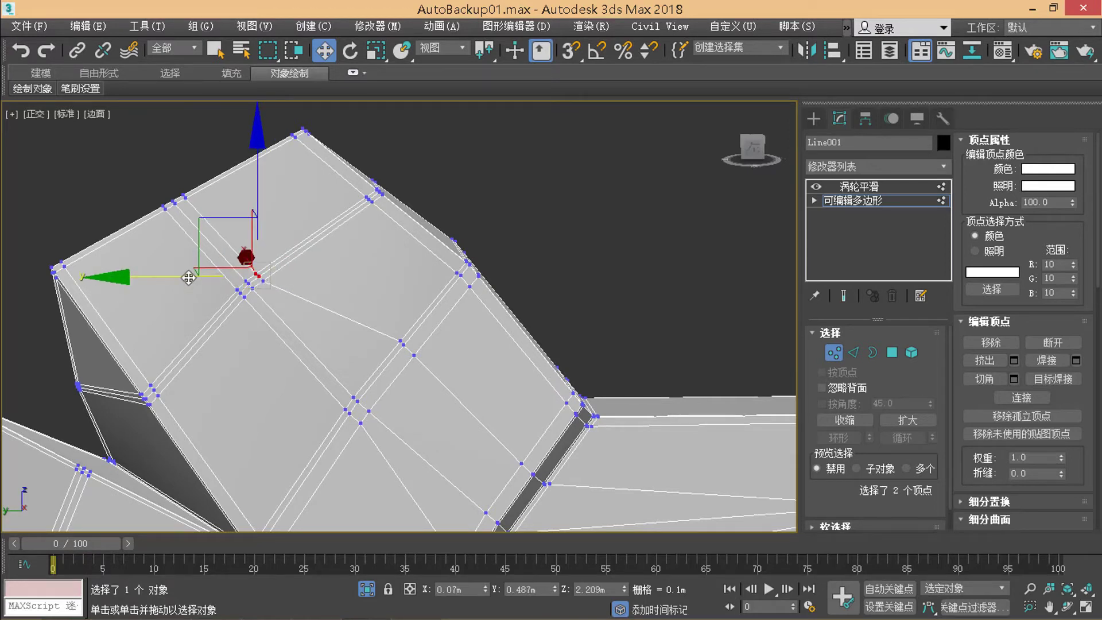
{"action": "left_click_drag", "start_coordinate": [174, 258], "coordinate": [225, 222]}
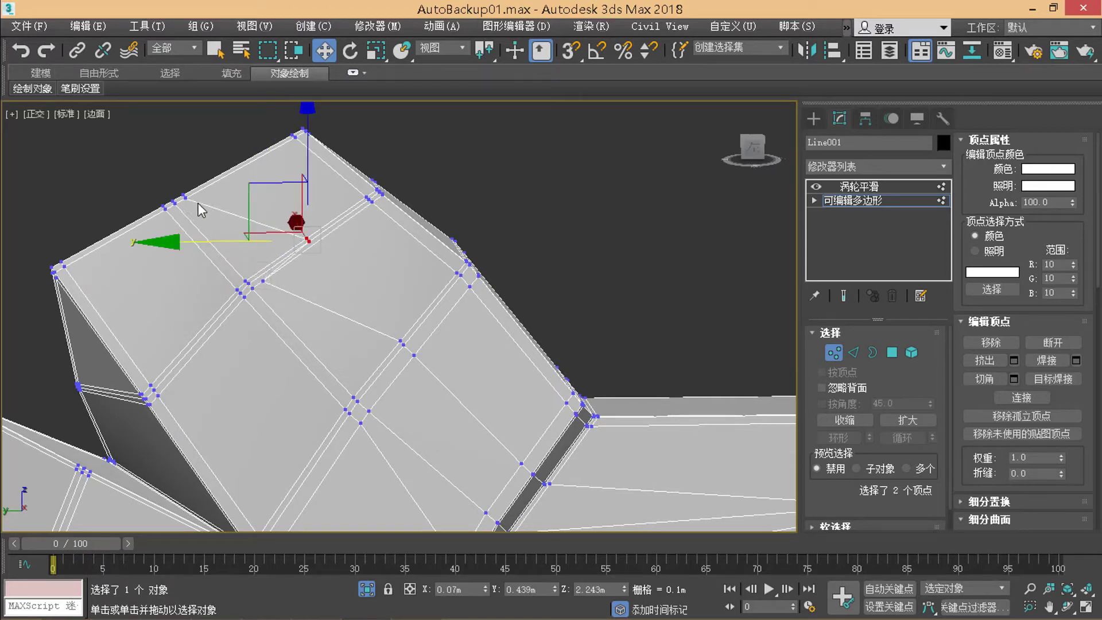
{"action": "left_click", "coordinate": [183, 191]}
{"action": "left_click_drag", "start_coordinate": [126, 195], "coordinate": [163, 179]}
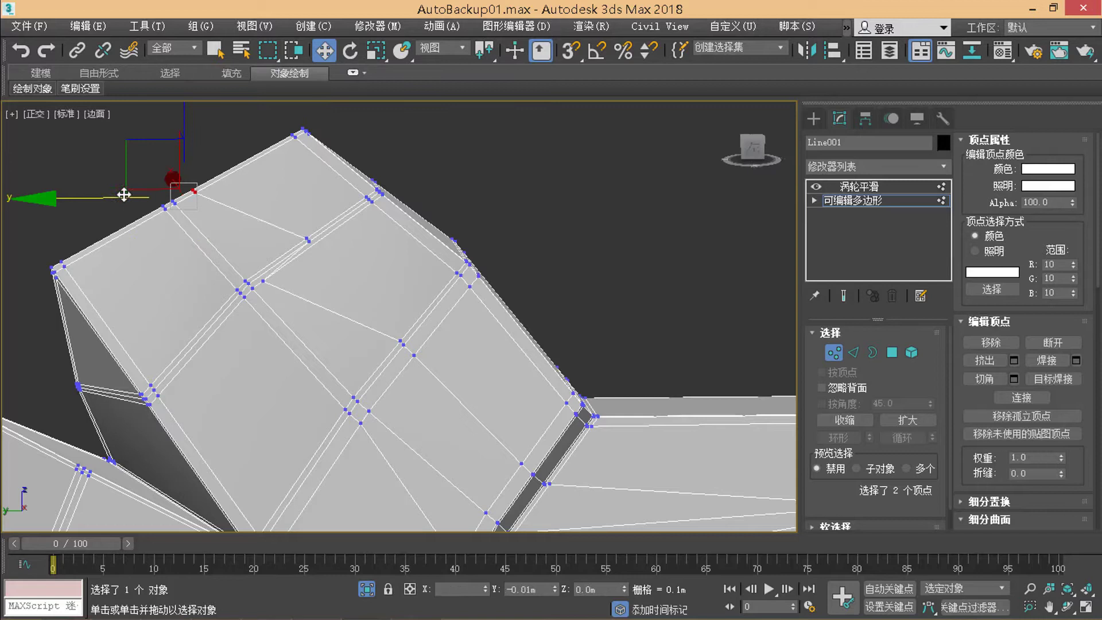
{"action": "right_click", "coordinate": [162, 180]}
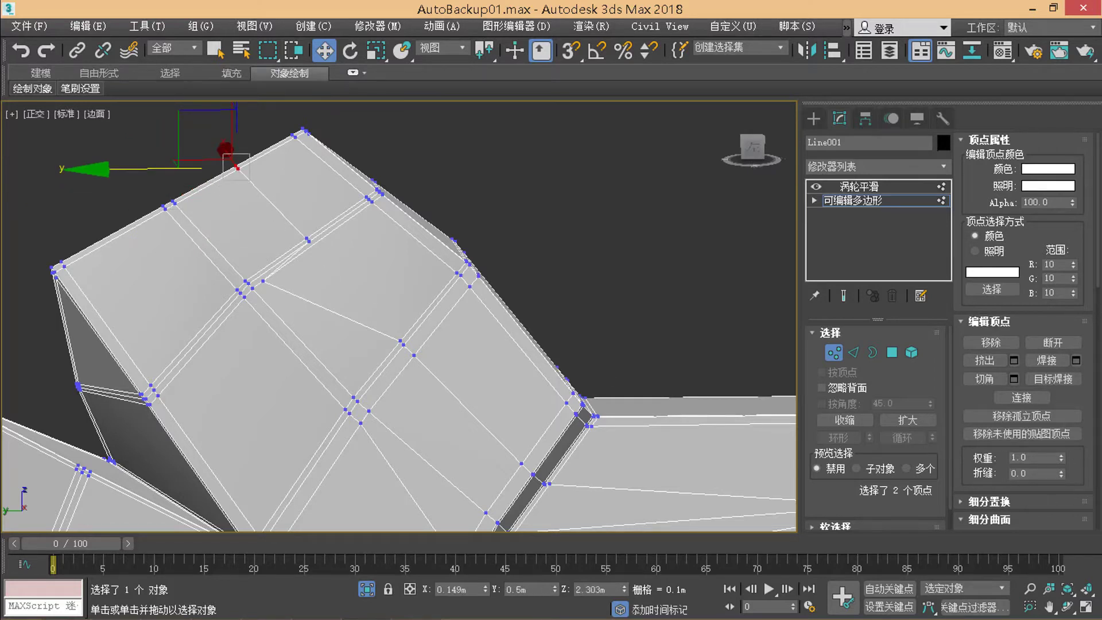
{"action": "left_click_drag", "start_coordinate": [1098, 290], "coordinate": [1096, 313]}
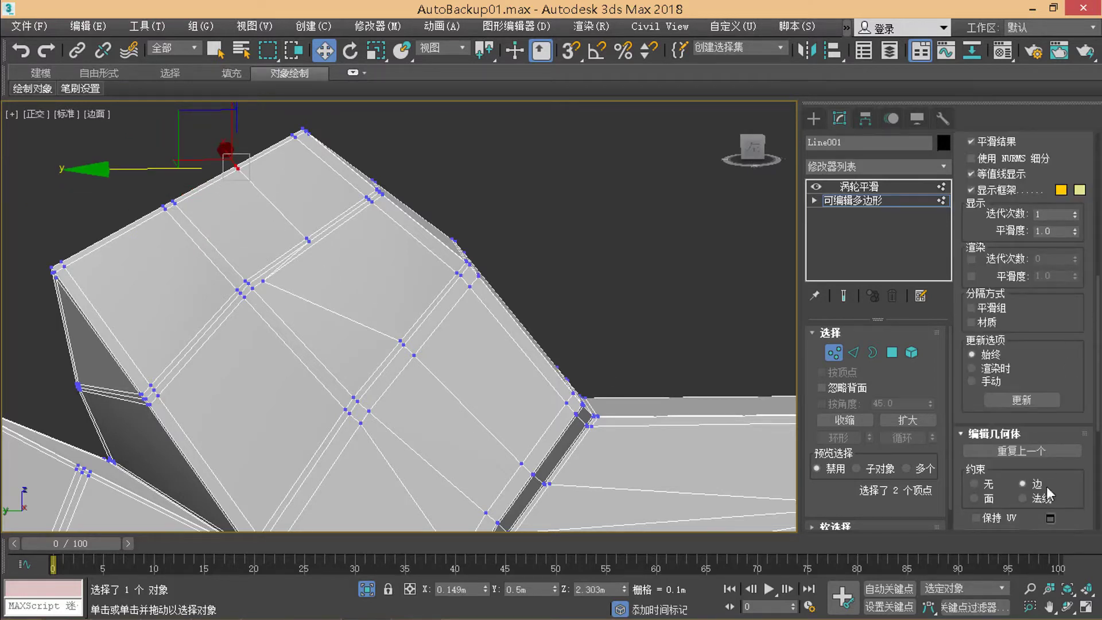
Step: Cut a new diagonal edge across the tooth's top face to the upper strip vertex
{"action": "scroll", "coordinate": [1050, 436], "scroll_direction": "down", "scroll_amount": 5}
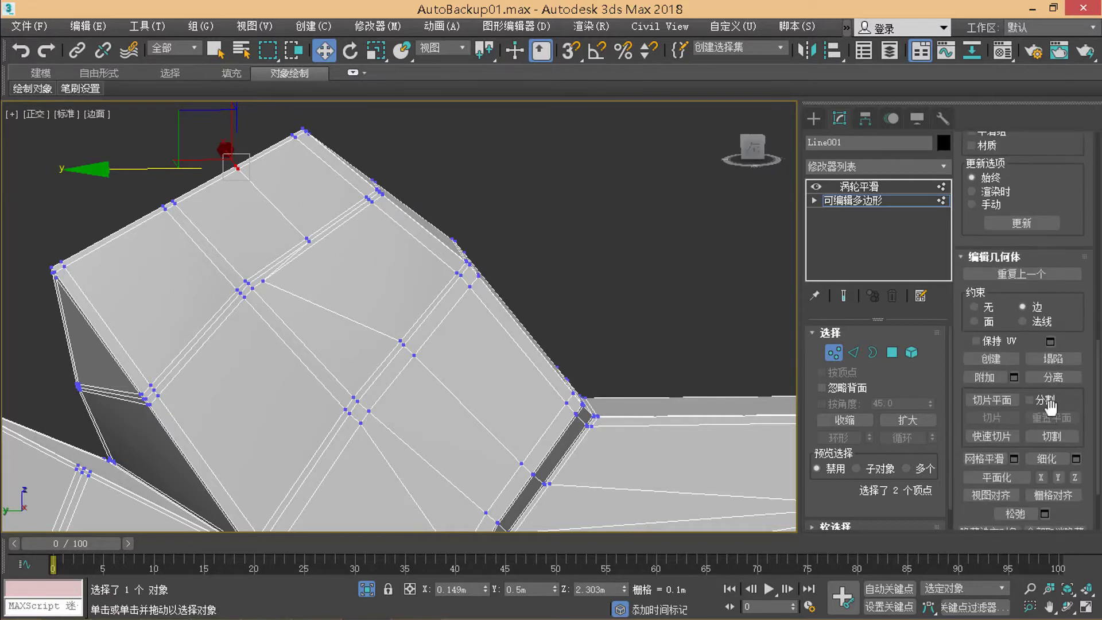
{"action": "left_click", "coordinate": [1046, 439]}
{"action": "left_click", "coordinate": [311, 243]}
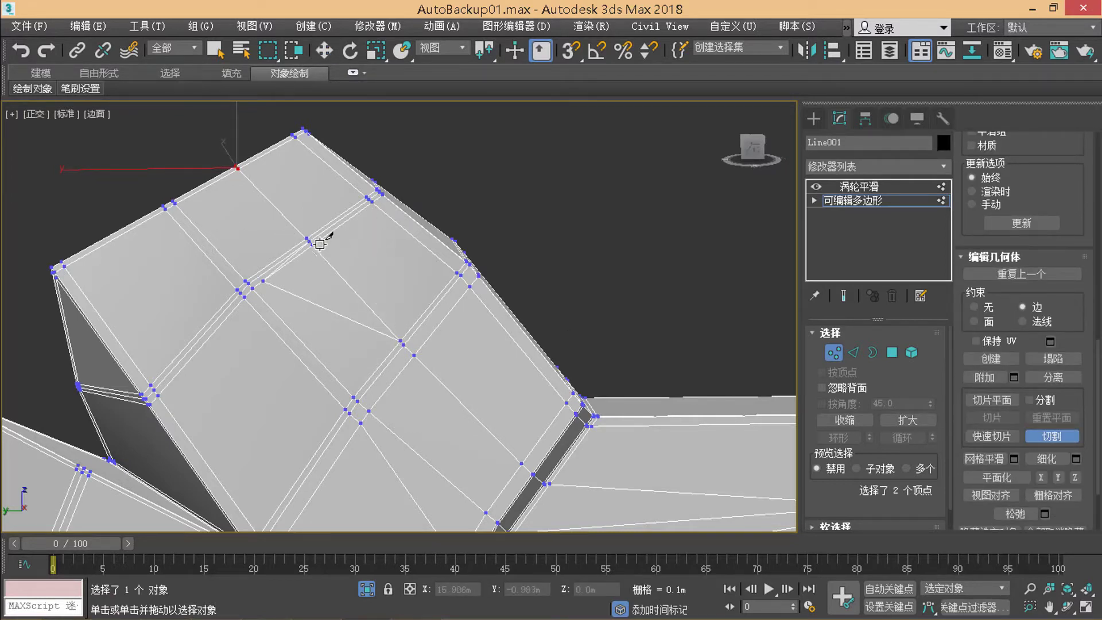
{"action": "scroll", "coordinate": [304, 238], "scroll_direction": "up", "scroll_amount": 3}
{"action": "right_click", "coordinate": [588, 335]}
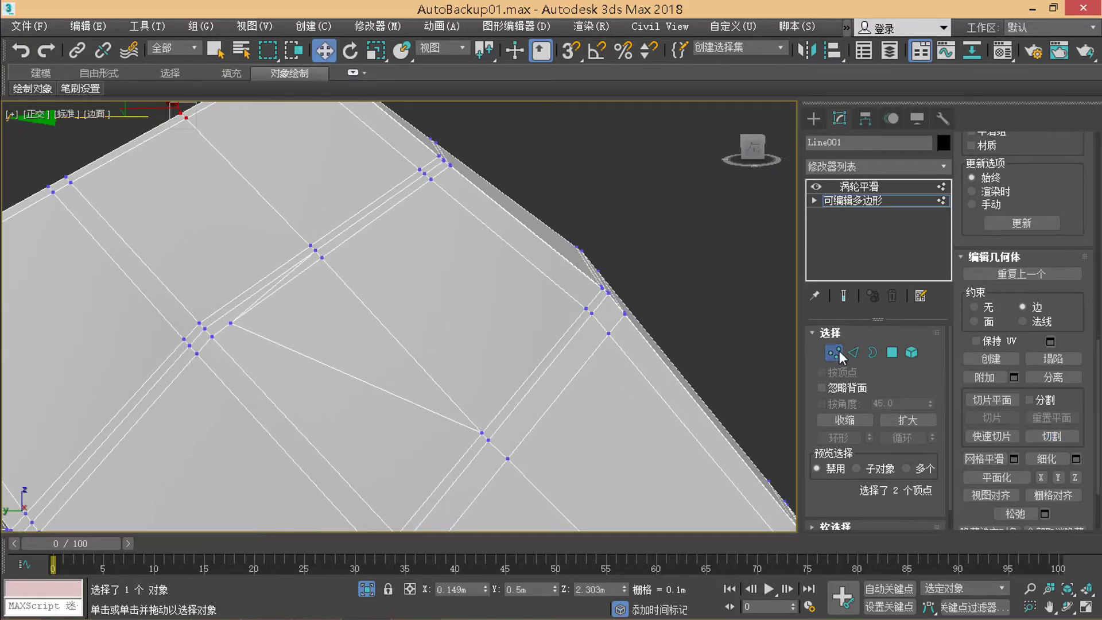
Step: Check the new edge at Edge level, then return to Vertex level
{"action": "left_click", "coordinate": [853, 352]}
{"action": "left_click", "coordinate": [263, 295]}
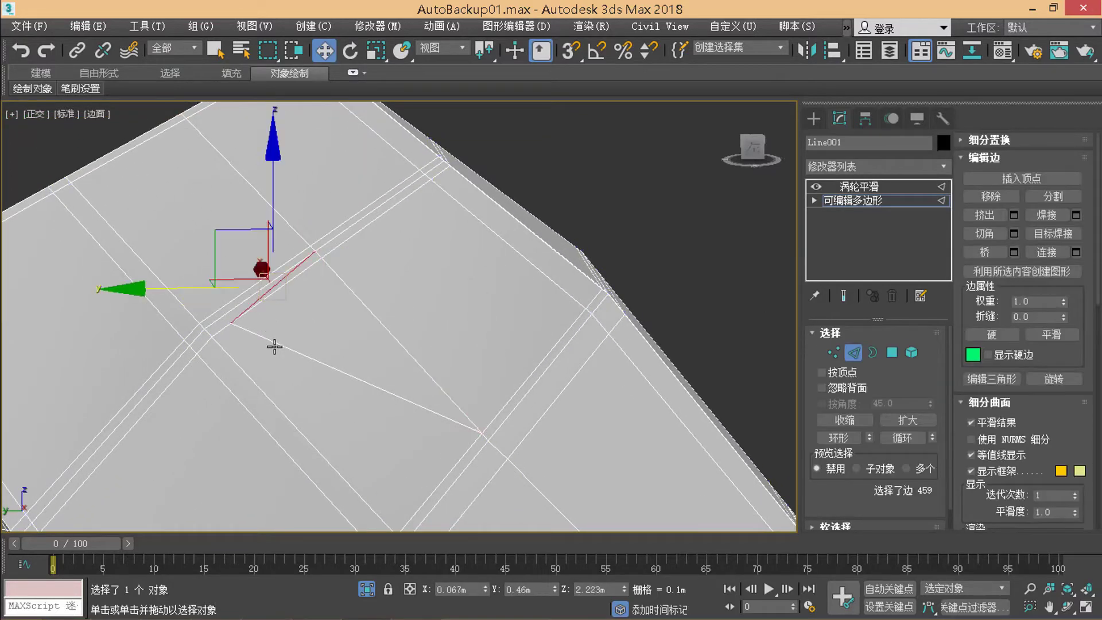
{"action": "left_click", "coordinate": [251, 350]}
{"action": "mouse_move", "coordinate": [346, 308]}
{"action": "middle_mouse_down"}
{"action": "mouse_move", "coordinate": [401, 327]}
{"action": "mouse_move", "coordinate": [472, 284]}
{"action": "middle_mouse_up"}
{"action": "left_click", "coordinate": [833, 352]}
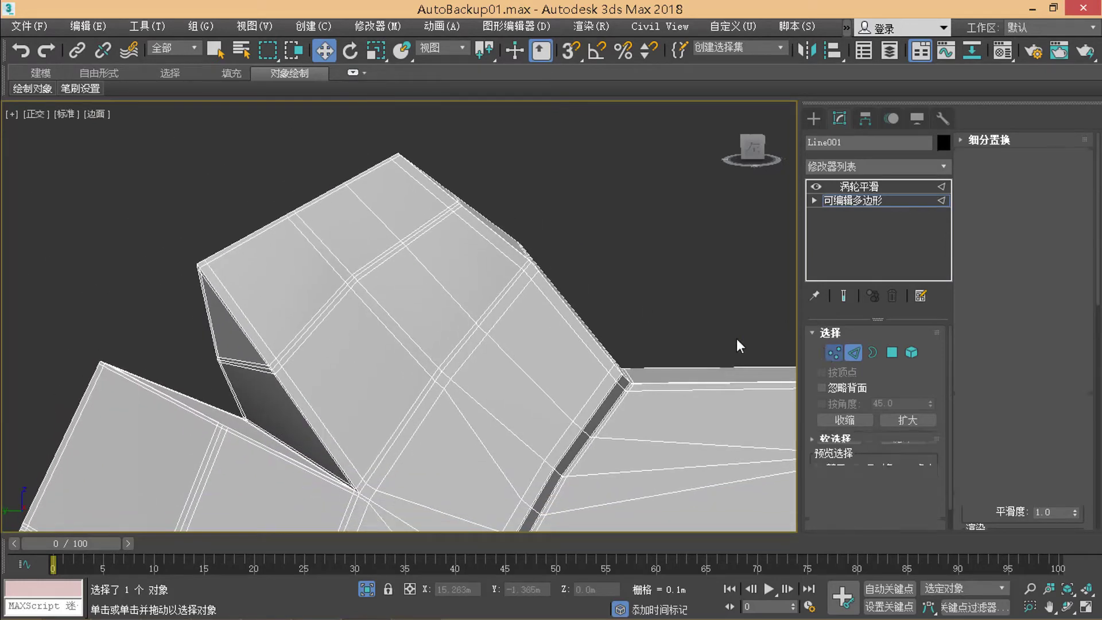
Step: Select a group of tooth-face vertices and slide them along their edges
{"action": "left_click", "coordinate": [443, 390]}
{"action": "mouse_move", "coordinate": [437, 382]}
{"action": "left_mouse_down"}
{"action": "mouse_move", "coordinate": [294, 304]}
{"action": "mouse_move", "coordinate": [297, 261]}
{"action": "left_mouse_up"}
{"action": "left_click_drag", "start_coordinate": [361, 283], "coordinate": [306, 264], "text": "alt"}
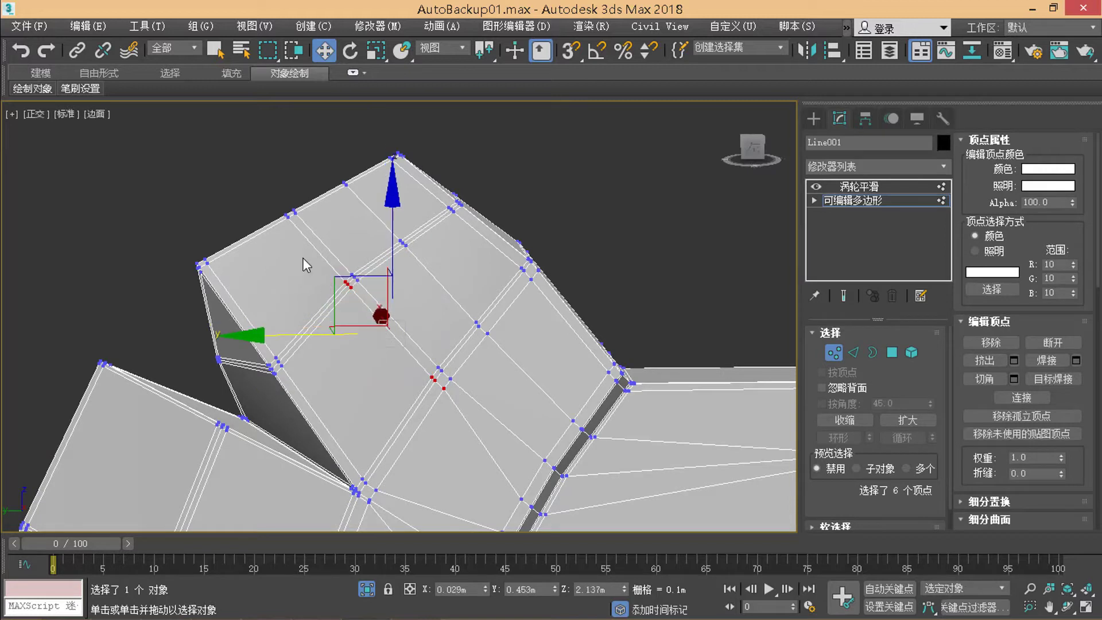
{"action": "left_click", "coordinate": [288, 217], "text": "ctrl"}
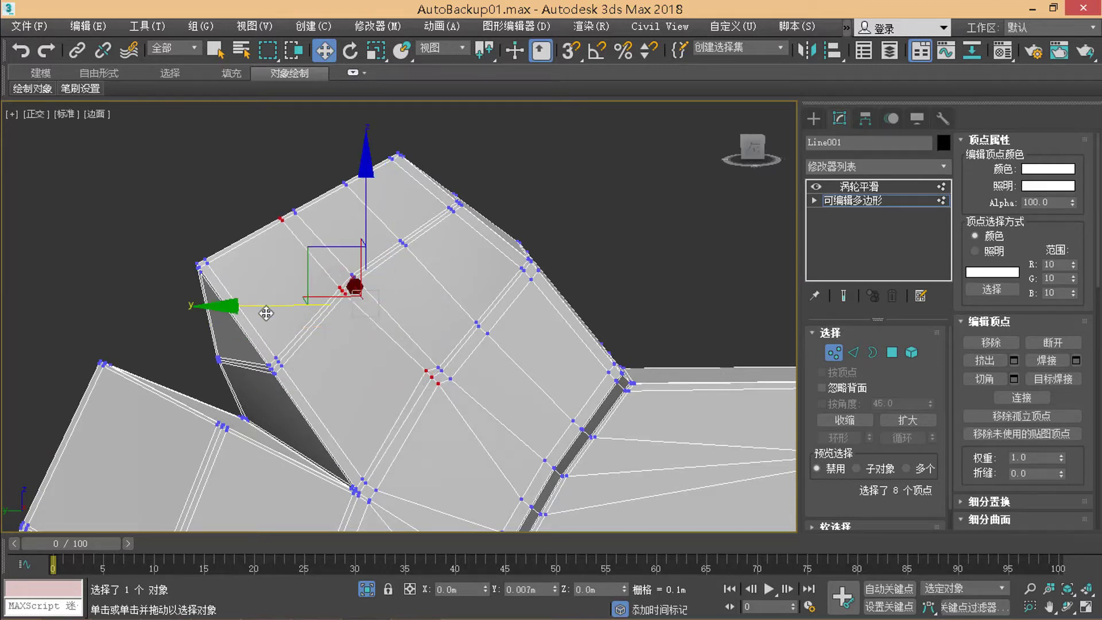
{"action": "left_click_drag", "start_coordinate": [367, 307], "coordinate": [238, 229], "text": "alt"}
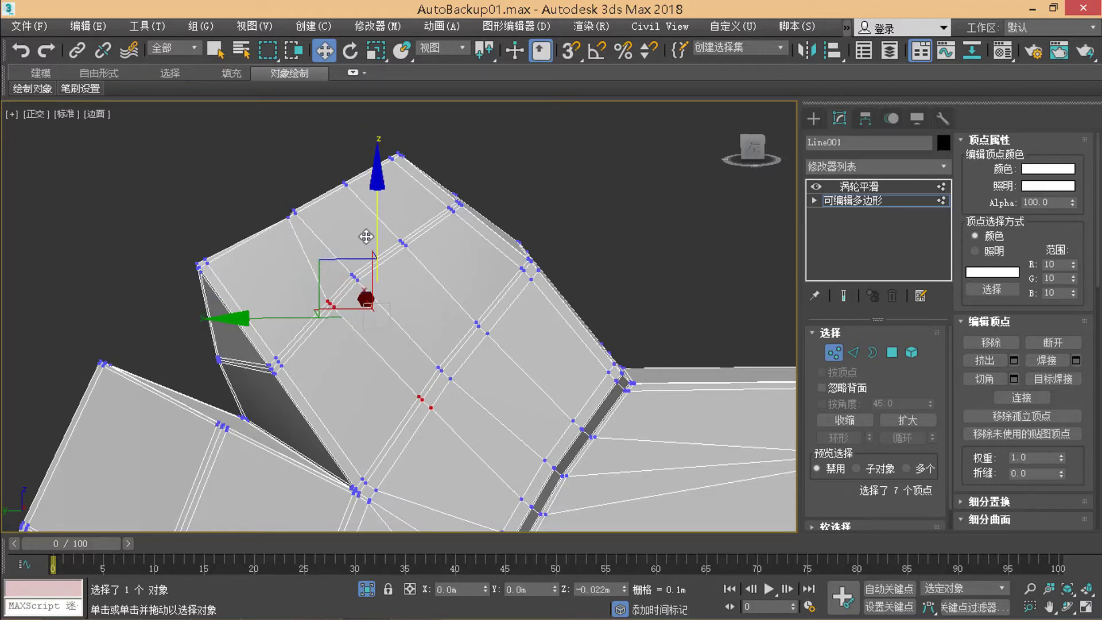
{"action": "left_click", "coordinate": [287, 216], "text": "alt"}
{"action": "left_click_drag", "start_coordinate": [380, 226], "coordinate": [369, 263]}
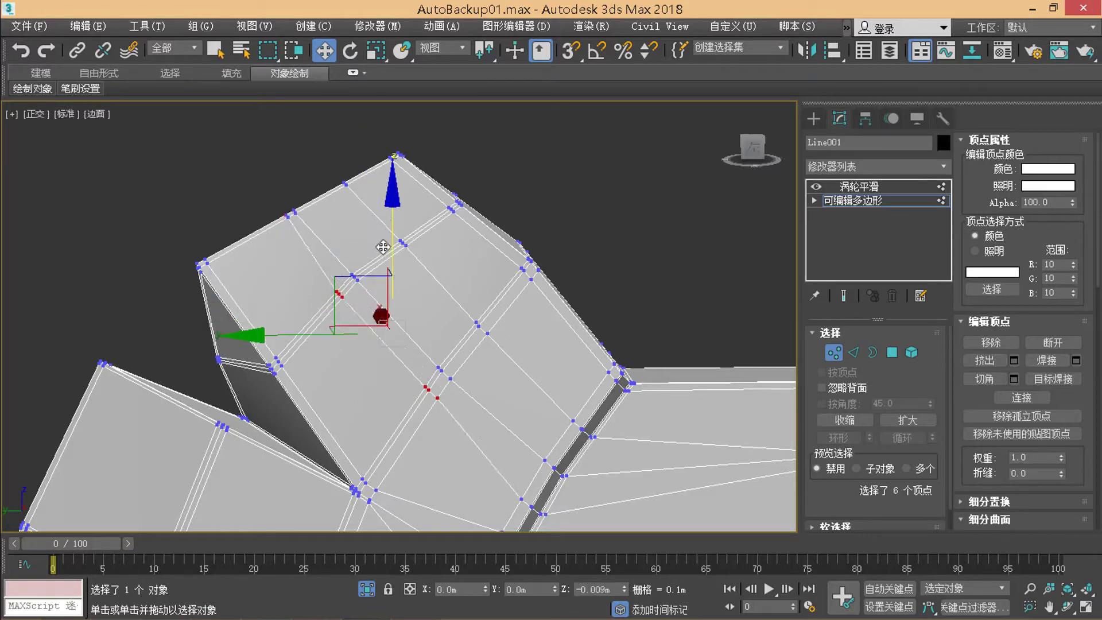
Step: Slide the vertex pair on the tooth face along its edge
{"action": "left_click", "coordinate": [280, 225]}
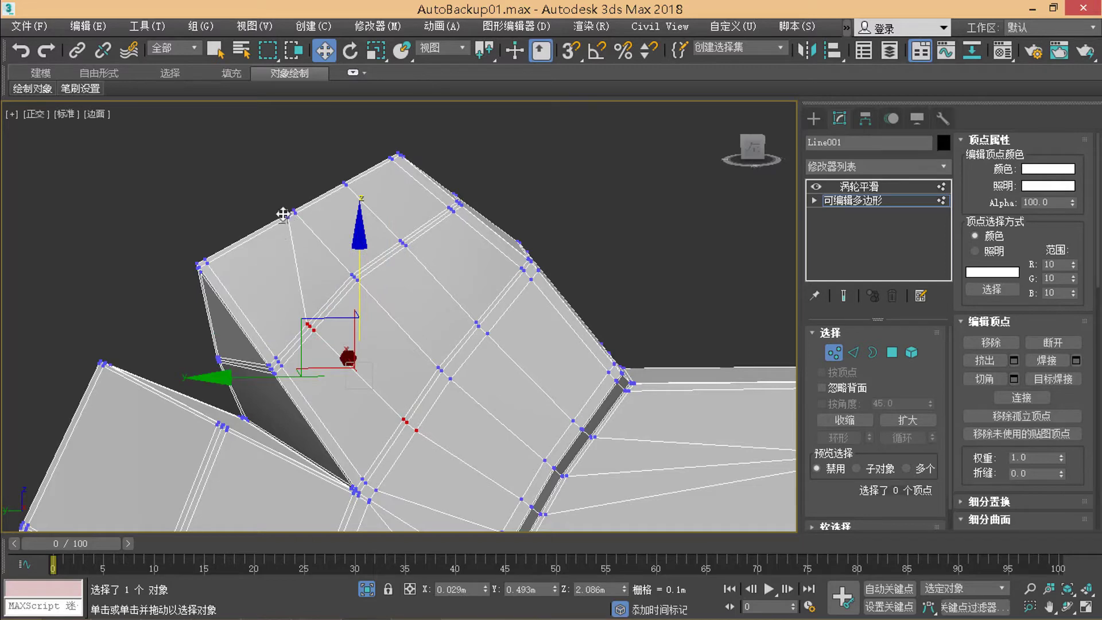
{"action": "left_click_drag", "start_coordinate": [212, 223], "coordinate": [178, 240]}
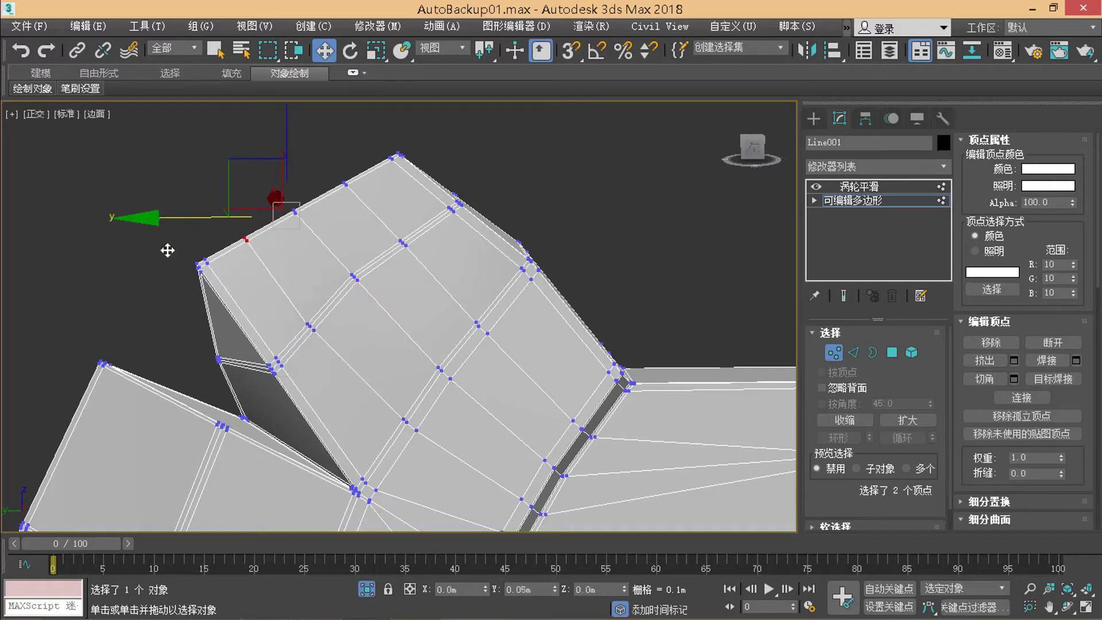
{"action": "left_click", "coordinate": [315, 299]}
{"action": "mouse_move", "coordinate": [315, 299]}
{"action": "middle_mouse_down", "text": "alt"}
{"action": "mouse_move", "coordinate": [329, 266]}
{"action": "mouse_move", "coordinate": [338, 315]}
{"action": "mouse_move", "coordinate": [348, 275]}
{"action": "mouse_move", "coordinate": [298, 310]}
{"action": "middle_mouse_up", "text": "alt"}
{"action": "scroll", "coordinate": [321, 342], "scroll_direction": "up", "scroll_amount": 2}
{"action": "scroll", "coordinate": [295, 332], "scroll_direction": "up", "scroll_amount": 2}
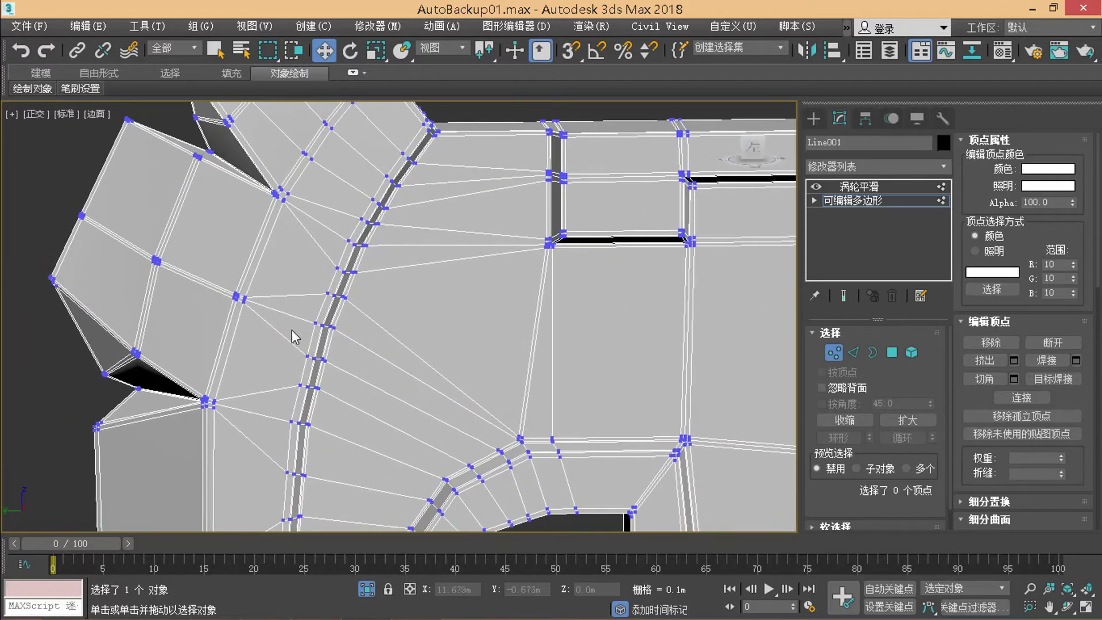
{"action": "scroll", "coordinate": [307, 337], "scroll_direction": "up", "scroll_amount": 2}
{"action": "scroll", "coordinate": [311, 319], "scroll_direction": "up", "scroll_amount": 3}
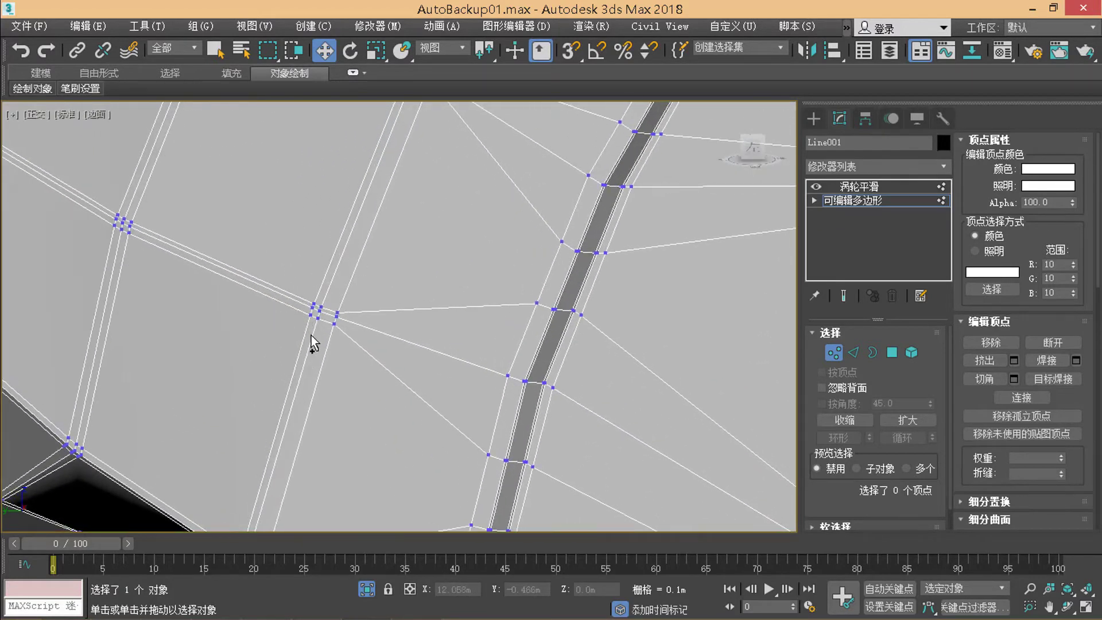
{"action": "scroll", "coordinate": [311, 335], "scroll_direction": "up", "scroll_amount": 2}
Step: Slide the three vertices at the edge junction along their edges
{"action": "left_click", "coordinate": [321, 295]}
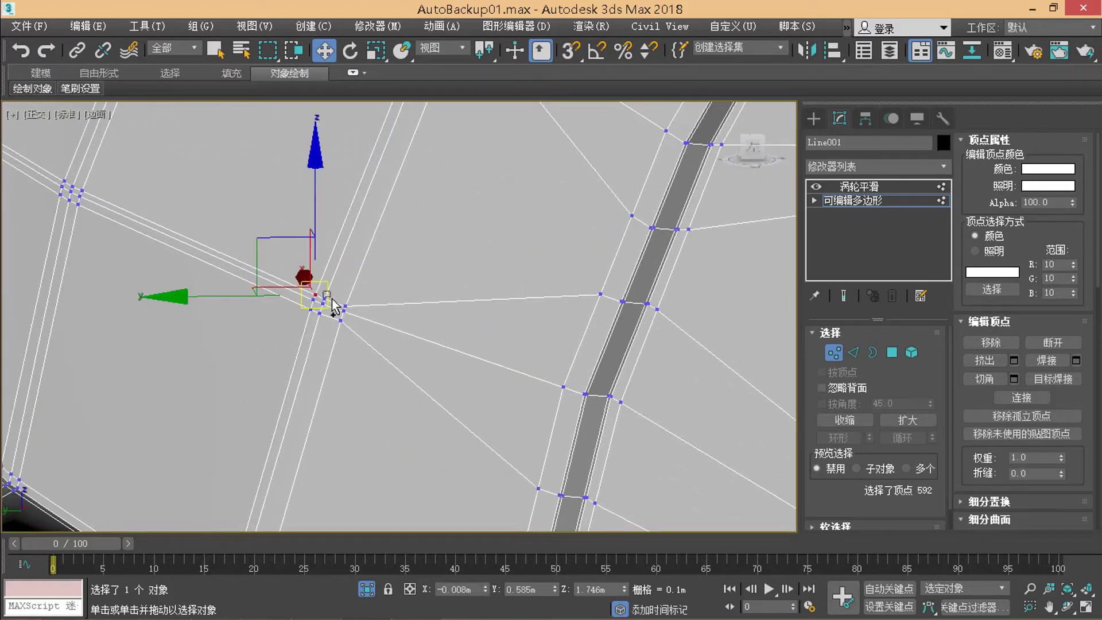
{"action": "left_click", "coordinate": [350, 305], "text": "ctrl"}
{"action": "middle_click_drag", "start_coordinate": [350, 305], "coordinate": [320, 308], "text": "alt"}
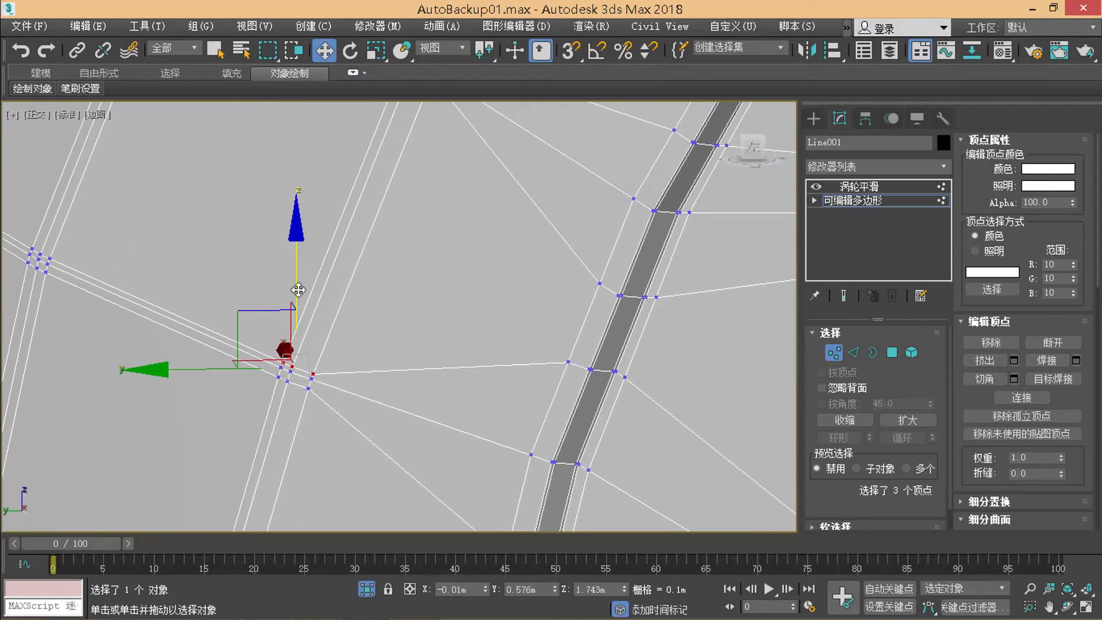
{"action": "left_click_drag", "start_coordinate": [297, 288], "coordinate": [341, 181]}
{"action": "scroll", "coordinate": [341, 181], "scroll_direction": "down", "scroll_amount": 3}
{"action": "middle_click_drag", "start_coordinate": [356, 218], "coordinate": [404, 251]}
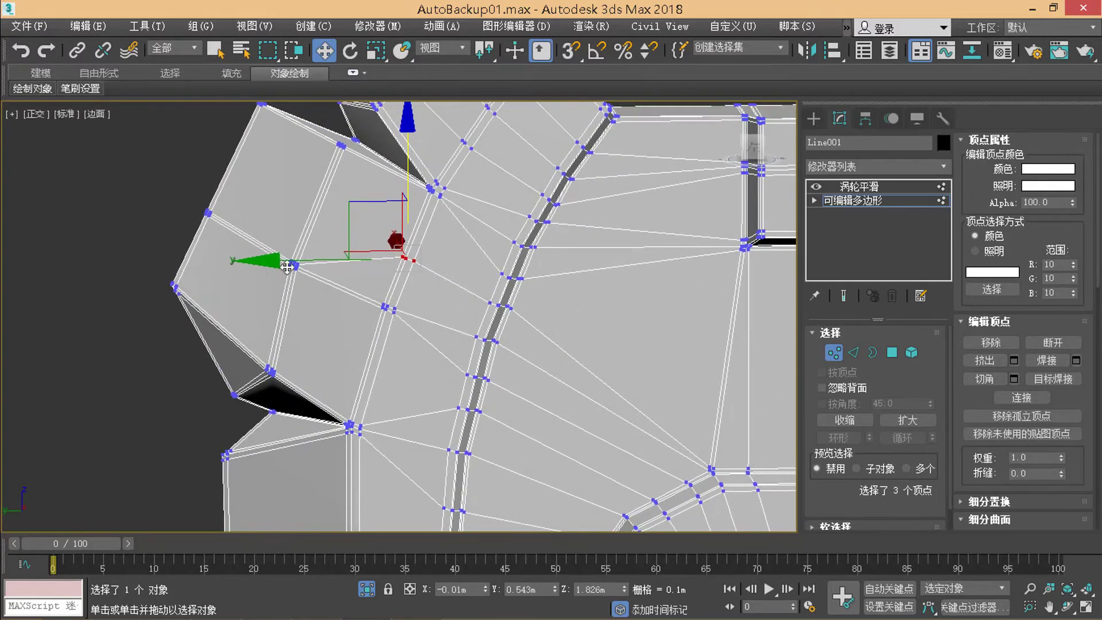
{"action": "scroll", "coordinate": [404, 274], "scroll_direction": "up", "scroll_amount": 3}
Step: Undo the bad vertex move and slide the tooth-face cluster down its edge
{"action": "left_click", "coordinate": [431, 340]}
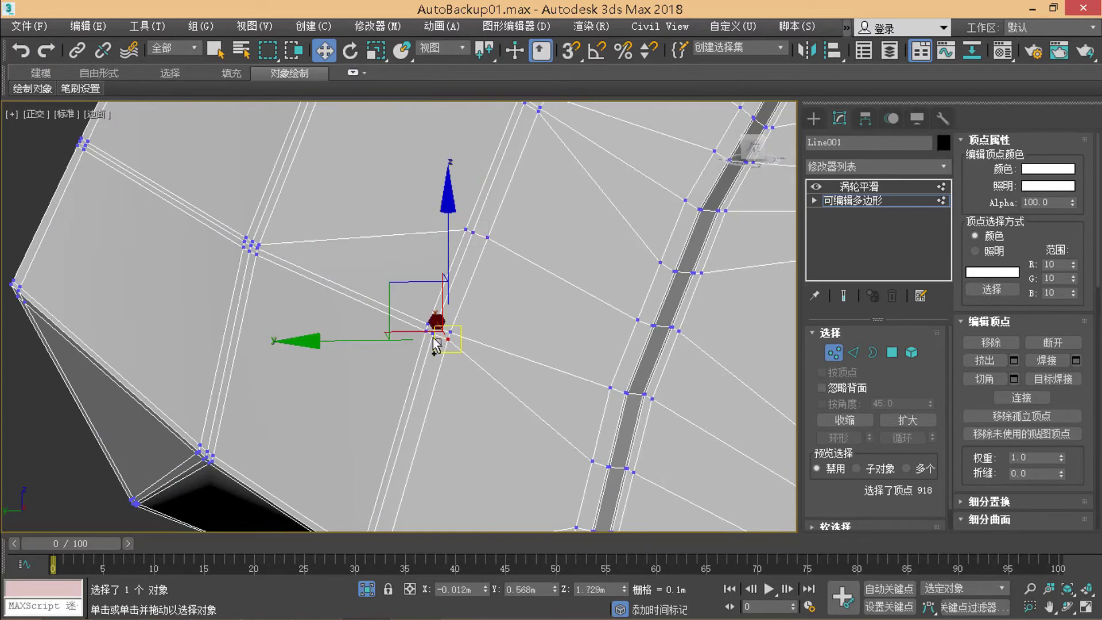
{"action": "key", "text": "ctrl+z"}
{"action": "key", "text": "ctrl+z"}
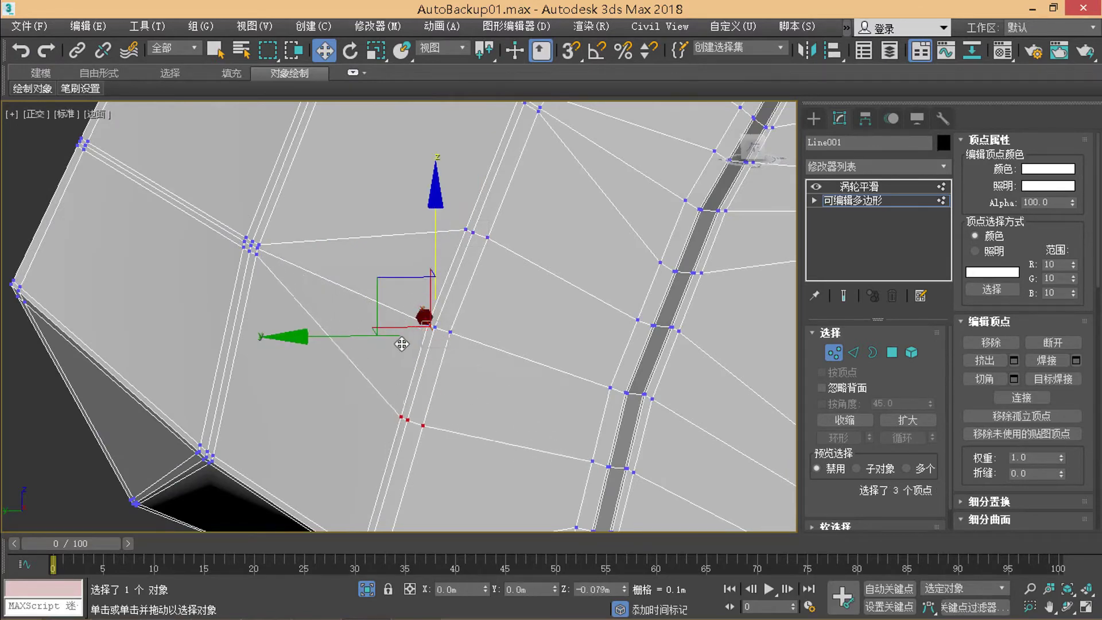
{"action": "mouse_move", "coordinate": [400, 346]}
{"action": "middle_mouse_down", "text": "alt"}
{"action": "mouse_move", "coordinate": [418, 305]}
{"action": "mouse_move", "coordinate": [367, 354]}
{"action": "mouse_move", "coordinate": [351, 278]}
{"action": "middle_mouse_up", "text": "alt"}
{"action": "left_click_drag", "start_coordinate": [355, 262], "coordinate": [356, 253]}
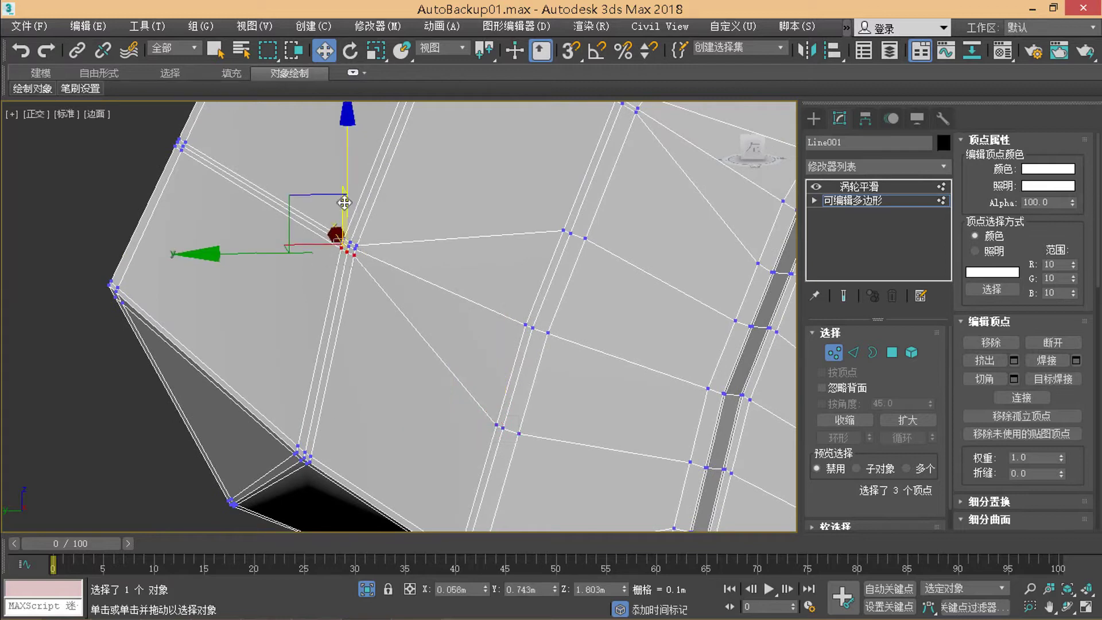
{"action": "left_click_drag", "start_coordinate": [349, 164], "coordinate": [287, 240]}
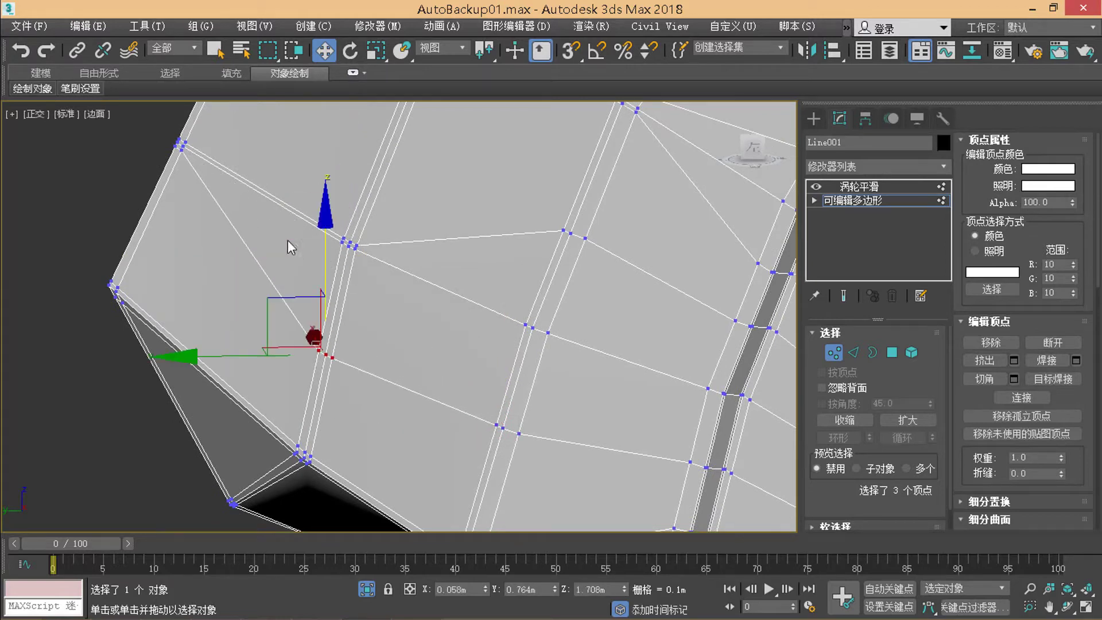
Step: Slide the two-vertex cluster down, then back up along its edge
{"action": "middle_click_drag", "start_coordinate": [160, 181], "coordinate": [230, 295]}
{"action": "left_click", "coordinate": [250, 267]}
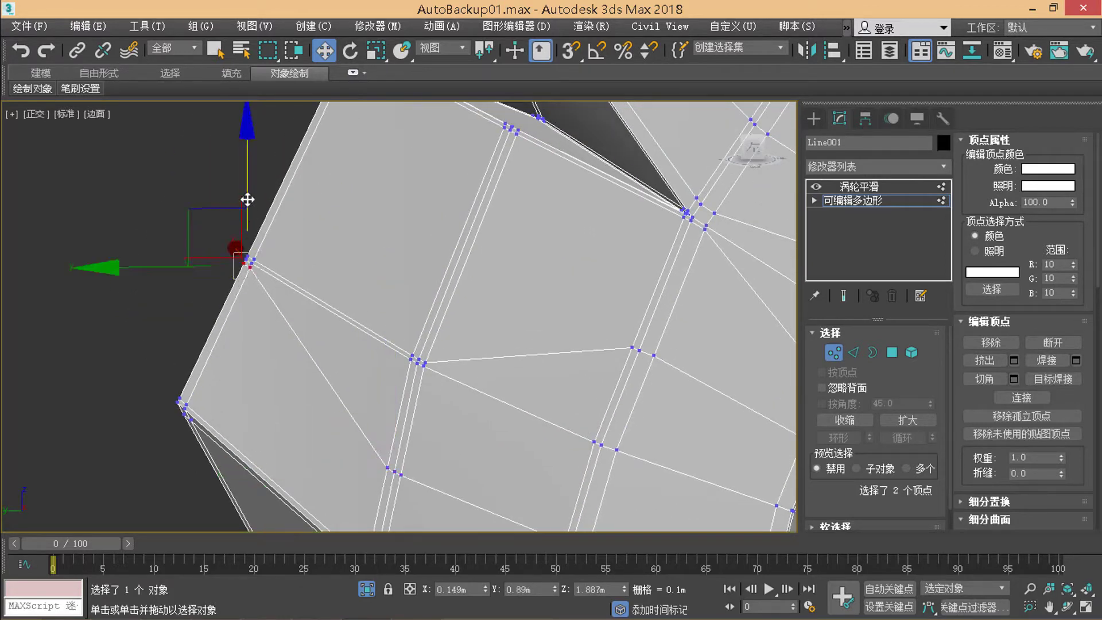
{"action": "left_click_drag", "start_coordinate": [249, 196], "coordinate": [223, 262]}
{"action": "middle_click_drag", "start_coordinate": [224, 262], "coordinate": [195, 345]}
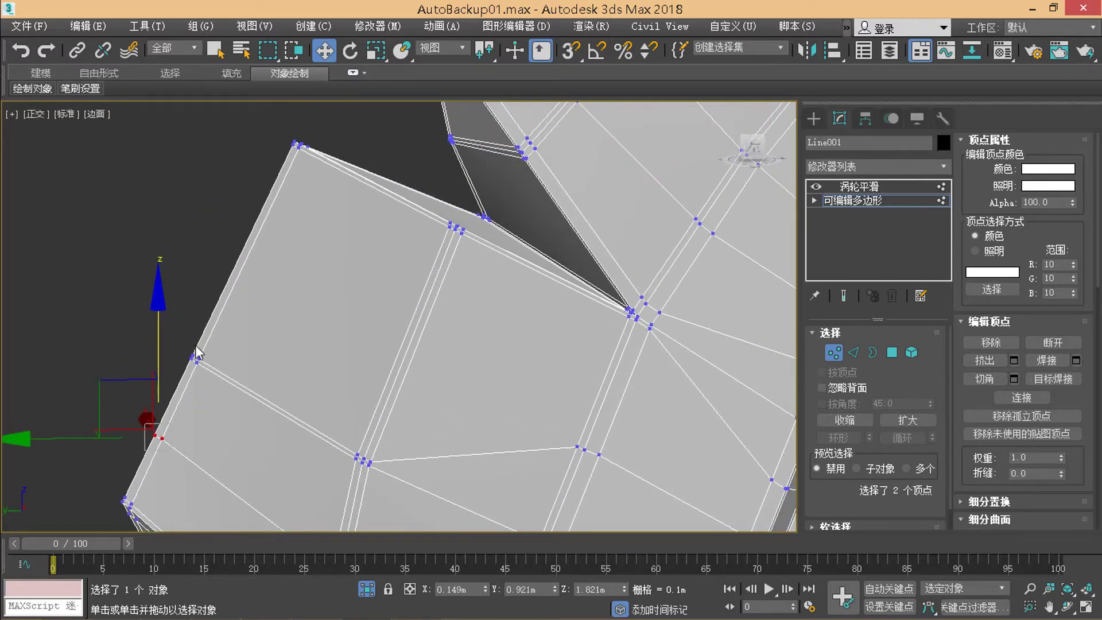
{"action": "left_click_drag", "start_coordinate": [196, 363], "coordinate": [258, 183]}
{"action": "middle_click_drag", "start_coordinate": [270, 391], "coordinate": [271, 308]}
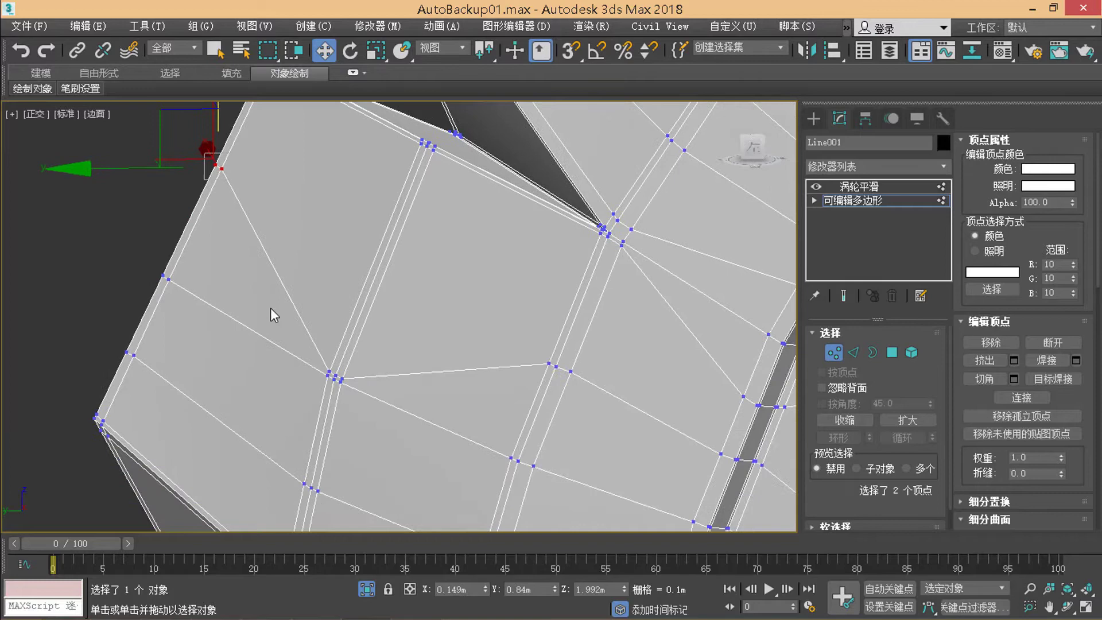
Step: Slide the vertices at the cut junction up along their edge
{"action": "left_click", "coordinate": [331, 372]}
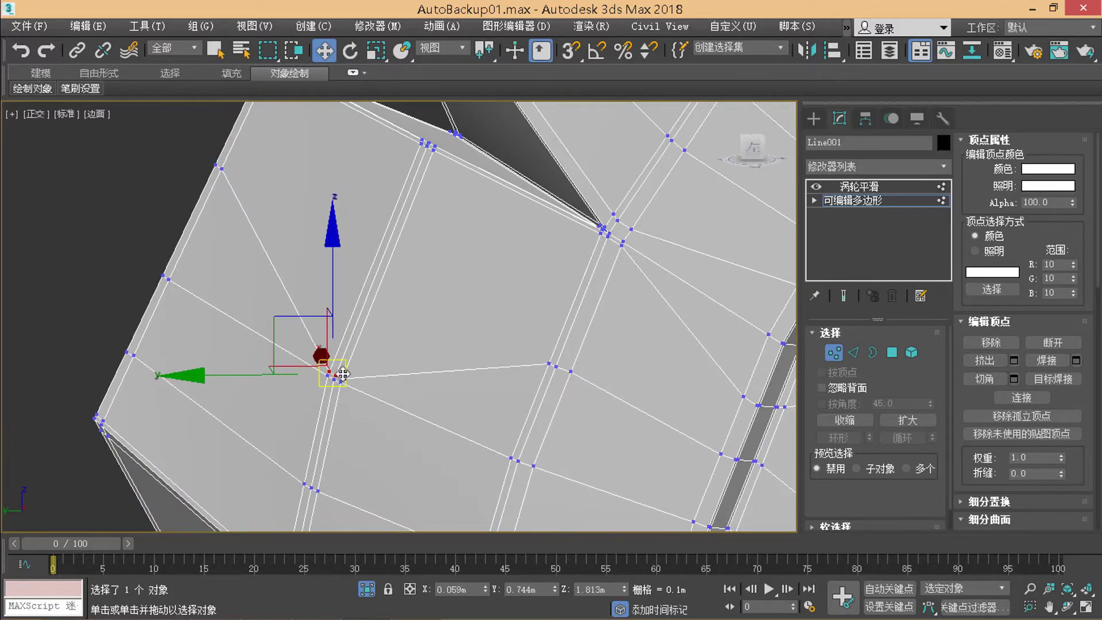
{"action": "left_click_drag", "start_coordinate": [343, 373], "coordinate": [374, 197]}
{"action": "scroll", "coordinate": [377, 332], "scroll_direction": "down", "scroll_amount": 3}
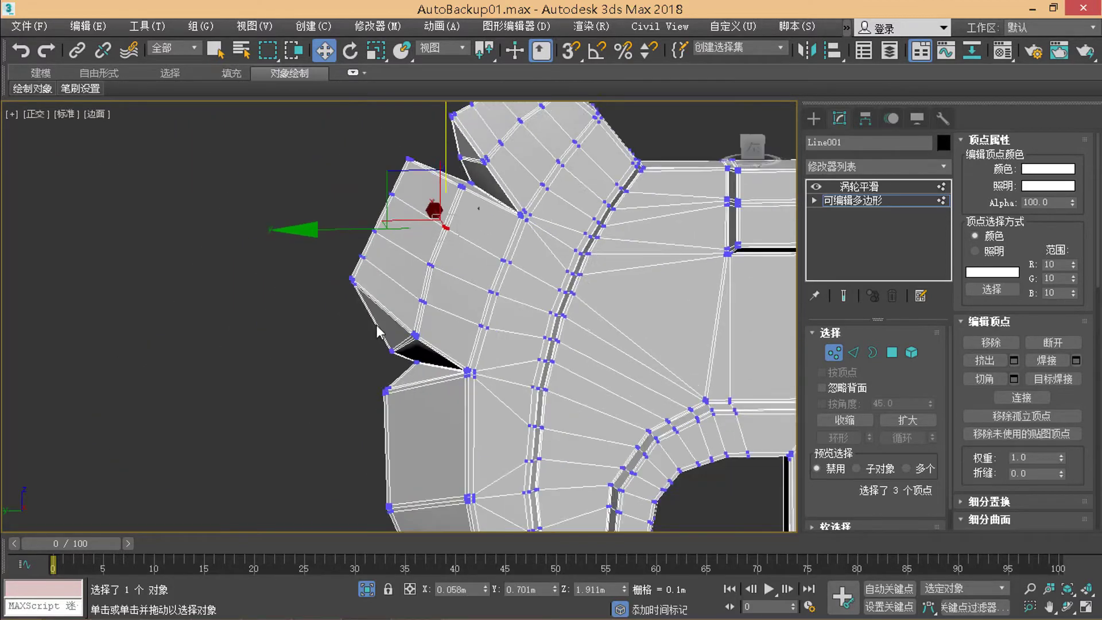
{"action": "middle_click_drag", "start_coordinate": [377, 331], "coordinate": [189, 270]}
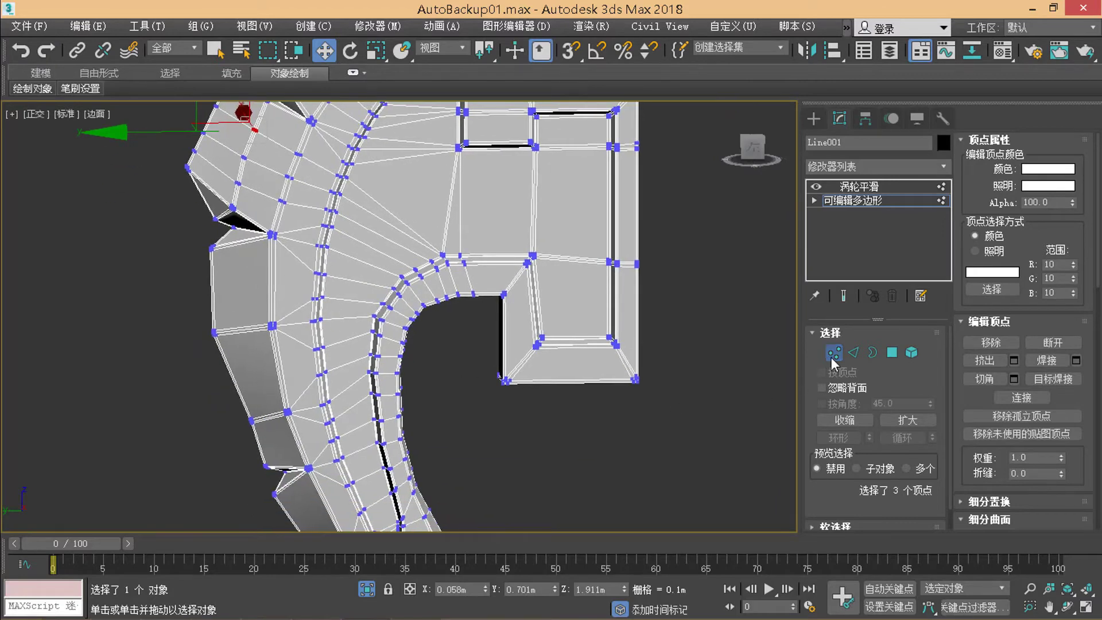
Step: Set the Edit Geometry vertex Constraints from Edge to None
{"action": "left_click", "coordinate": [833, 352]}
{"action": "middle_click_drag", "start_coordinate": [556, 477], "coordinate": [549, 506]}
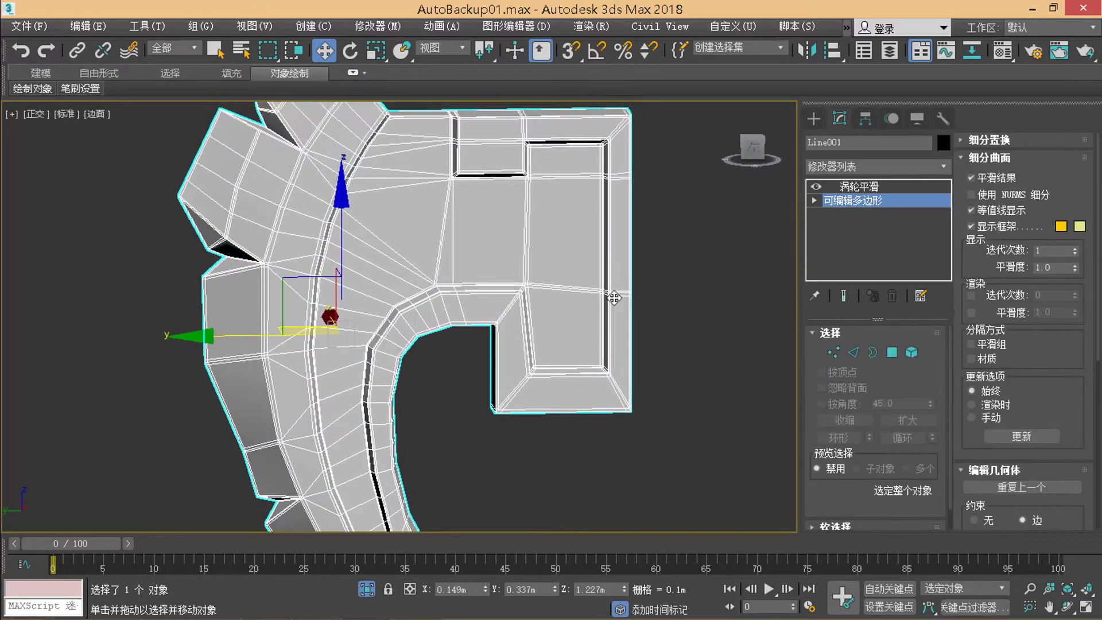
{"action": "left_click", "coordinate": [834, 353]}
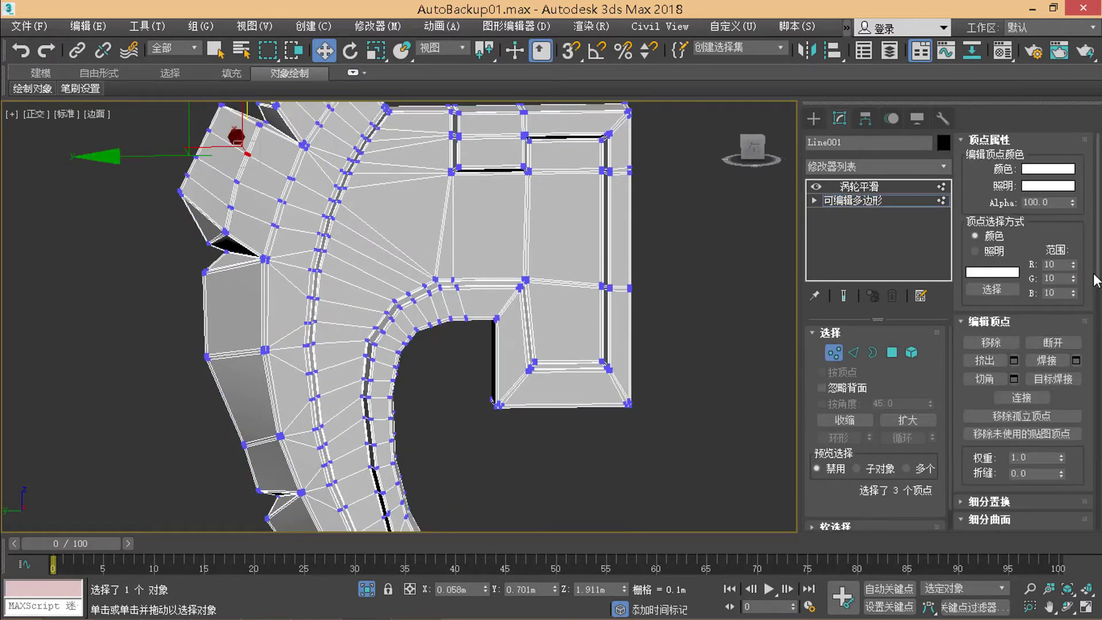
{"action": "scroll", "coordinate": [1090, 281], "scroll_direction": "down", "scroll_amount": 3}
{"action": "scroll", "coordinate": [1033, 299], "scroll_direction": "down", "scroll_amount": 3}
{"action": "scroll", "coordinate": [1010, 315], "scroll_direction": "down", "scroll_amount": 3}
{"action": "scroll", "coordinate": [996, 327], "scroll_direction": "down", "scroll_amount": 3}
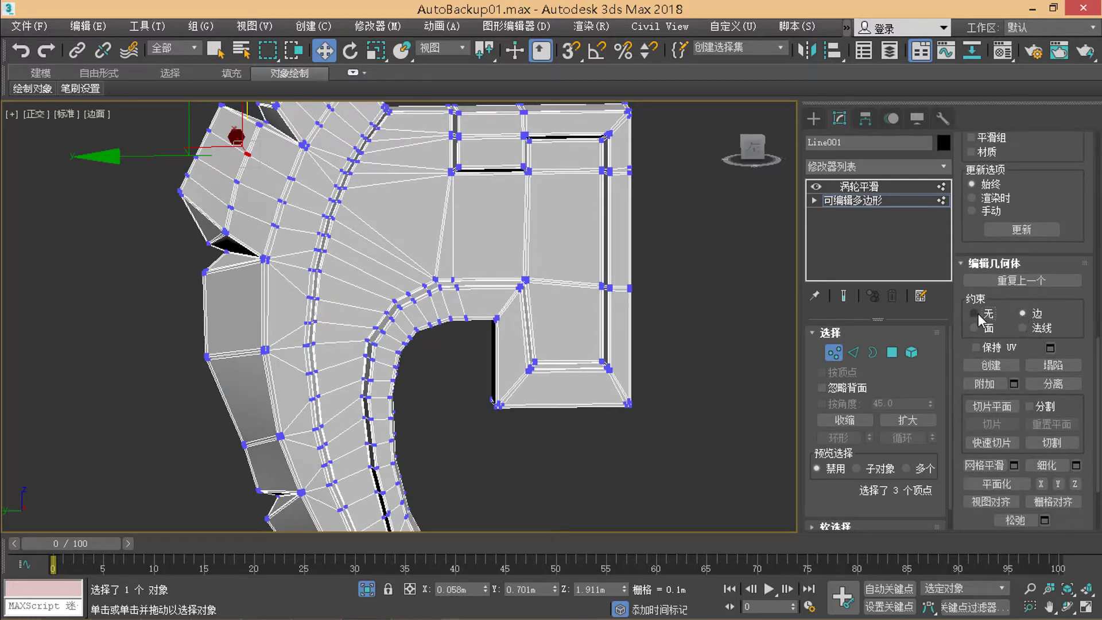
{"action": "left_click", "coordinate": [978, 313]}
Step: Zoom into the inner curved corner and select the inner-curve vertex strip
{"action": "scroll", "coordinate": [456, 363], "scroll_direction": "up", "scroll_amount": 3}
{"action": "middle_click_drag", "start_coordinate": [460, 332], "coordinate": [406, 295]}
{"action": "key", "text": "alt+w"}
{"action": "key", "text": "alt+w"}
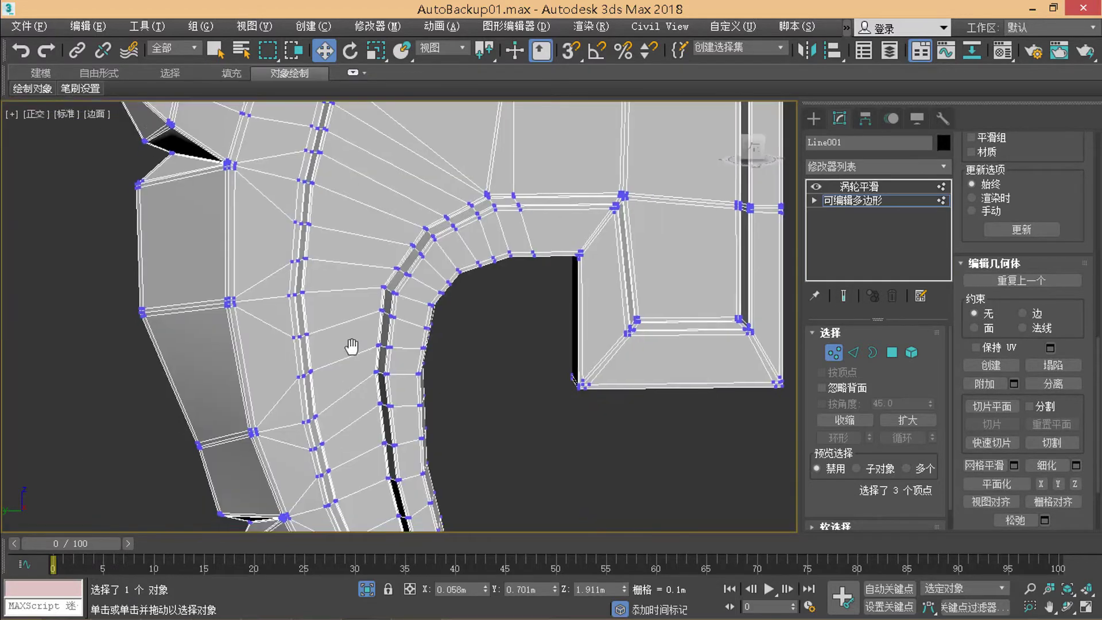
{"action": "middle_click_drag", "start_coordinate": [351, 346], "coordinate": [332, 332]}
{"action": "scroll", "coordinate": [379, 389], "scroll_direction": "up", "scroll_amount": 2}
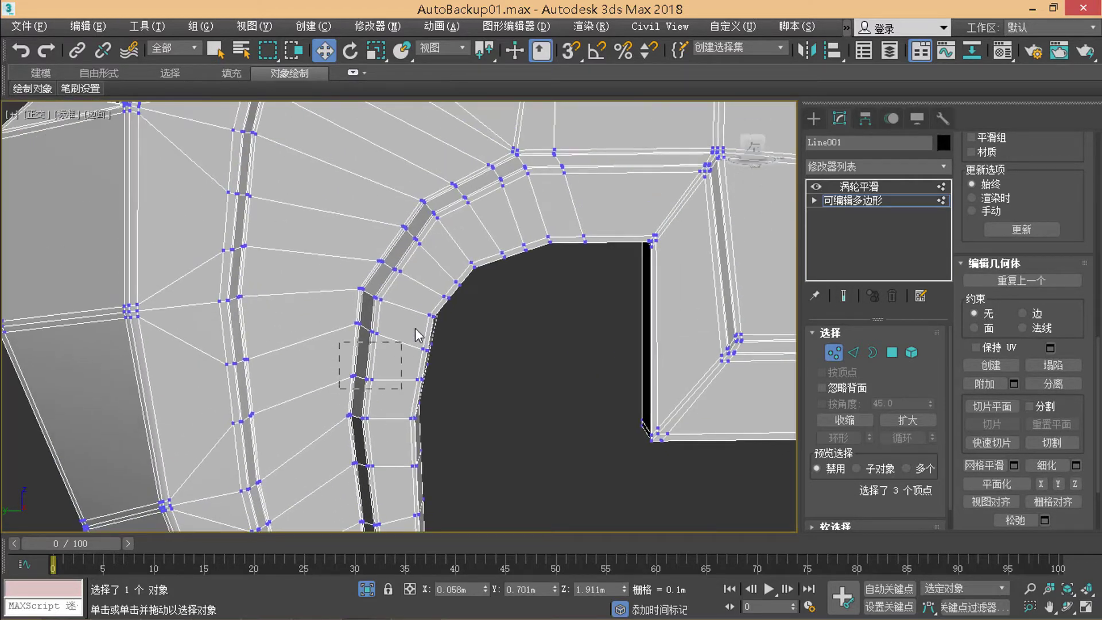
{"action": "left_click_drag", "start_coordinate": [448, 325], "coordinate": [454, 324]}
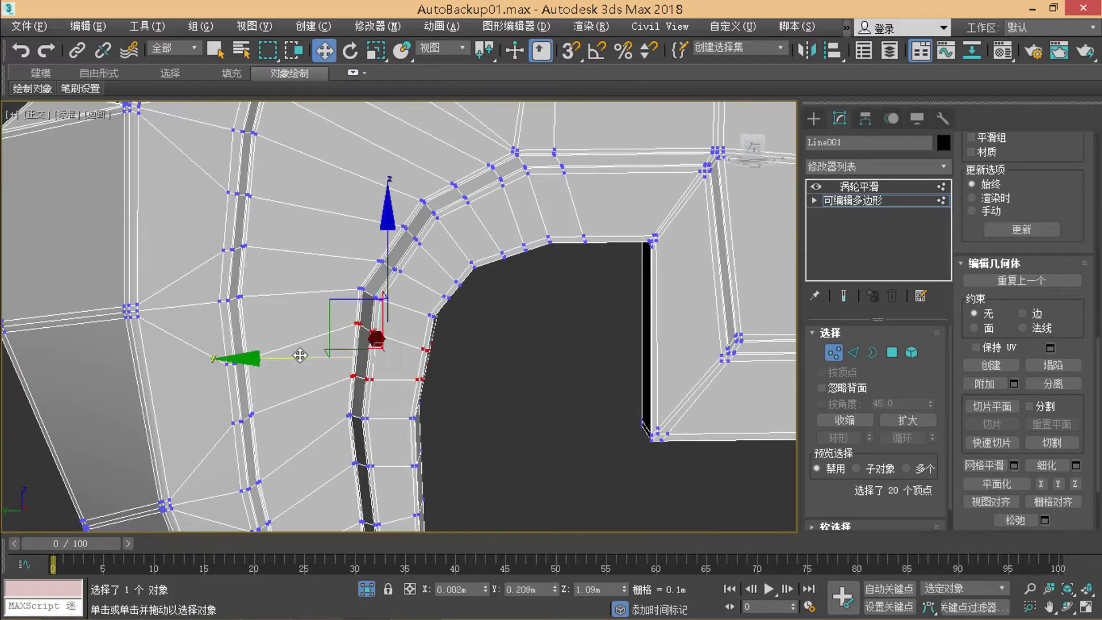
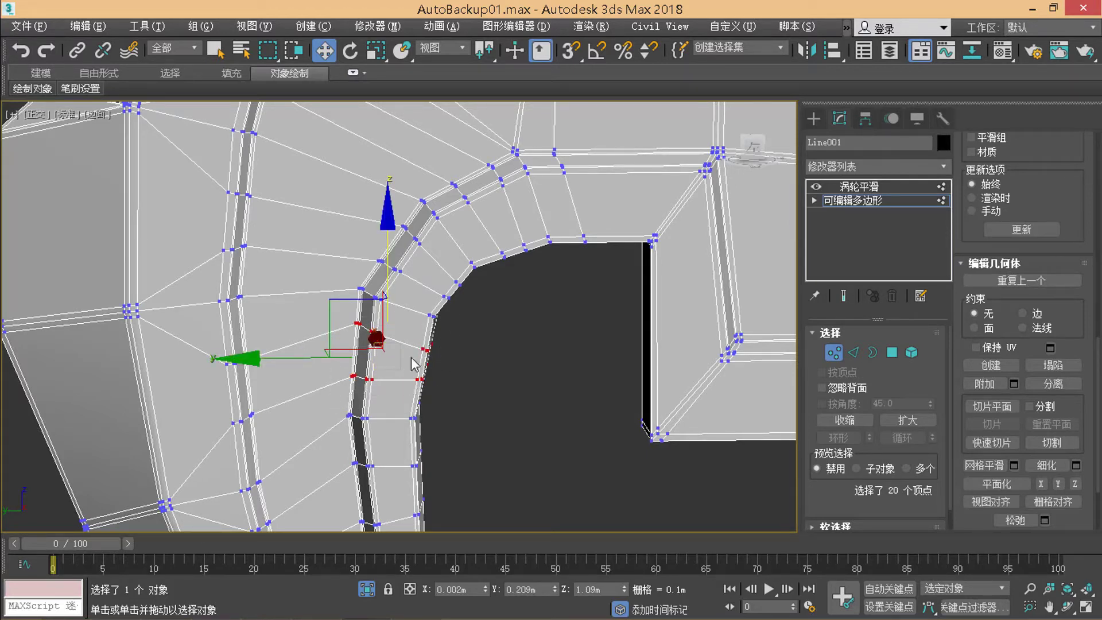
Step: Nudge the selected groove vertices slightly sideways, then deselect them
{"action": "scroll", "coordinate": [375, 348], "scroll_direction": "up", "scroll_amount": 2}
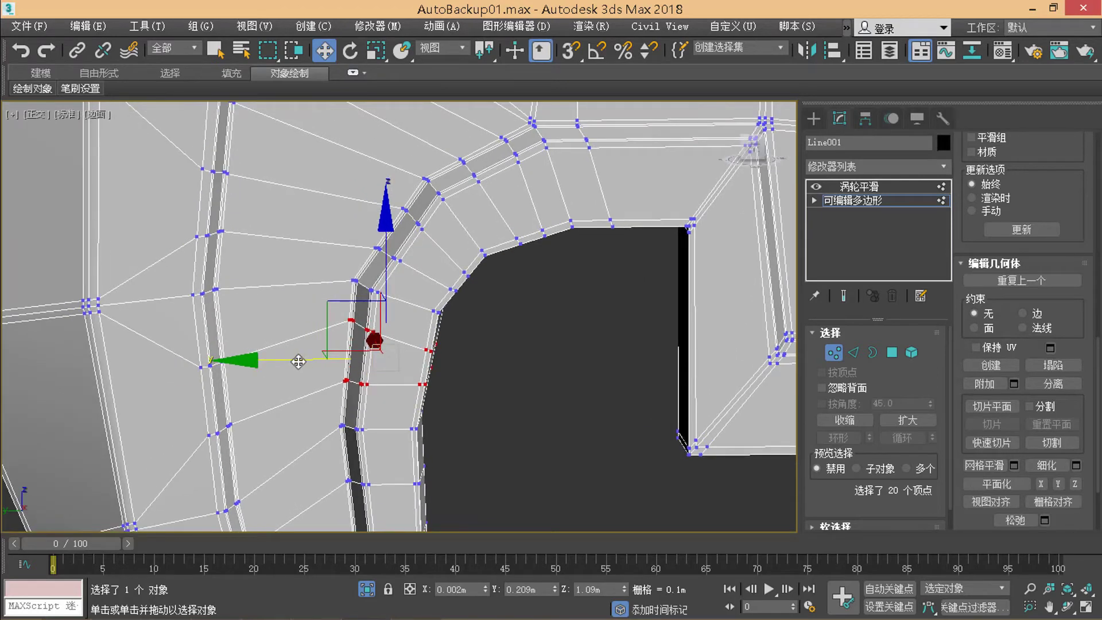
{"action": "left_click_drag", "start_coordinate": [296, 361], "coordinate": [293, 360]}
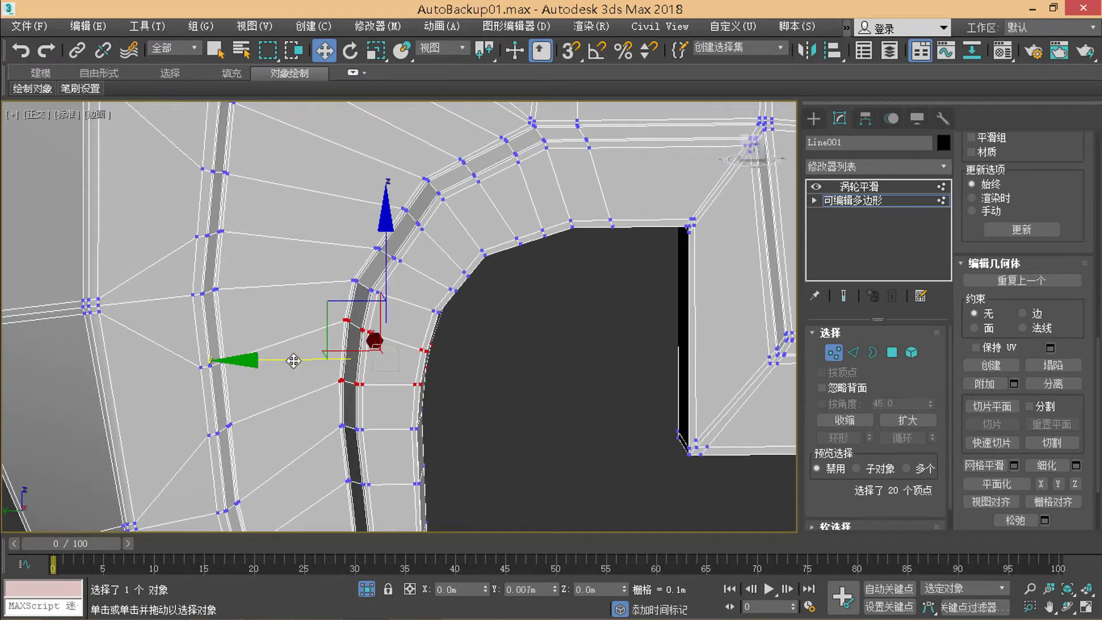
{"action": "left_click", "coordinate": [459, 353]}
Step: Select vertices along the curved strip and nudge them slightly upward
{"action": "middle_click_drag", "start_coordinate": [376, 377], "coordinate": [375, 331]}
{"action": "middle_click_drag", "start_coordinate": [370, 292], "coordinate": [368, 331]}
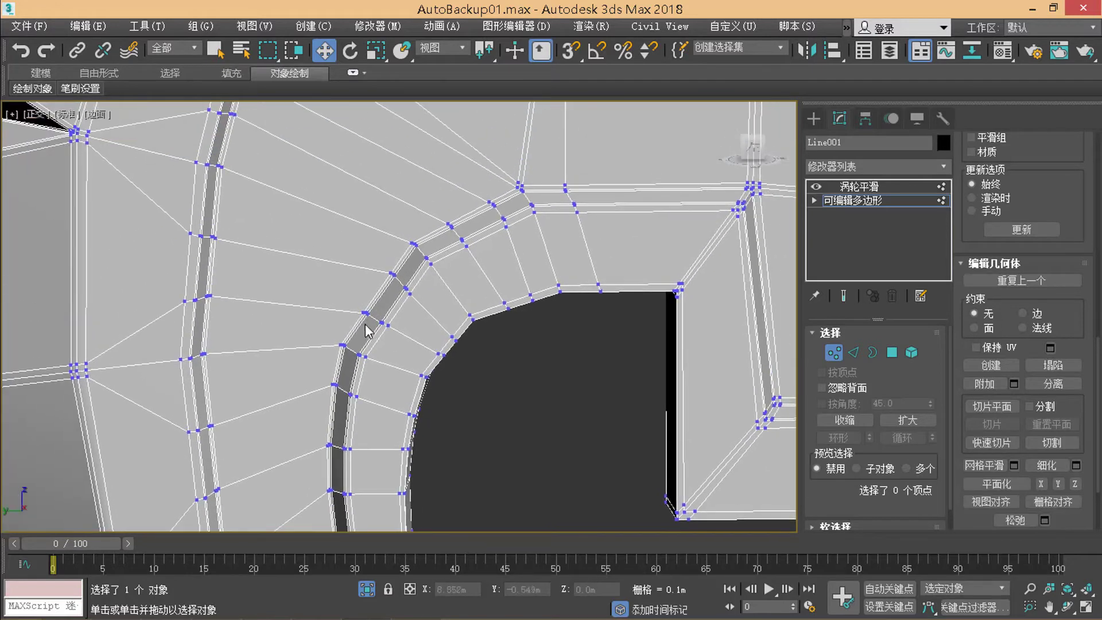
{"action": "left_click", "coordinate": [373, 309]}
{"action": "left_click", "coordinate": [408, 290], "text": "ctrl"}
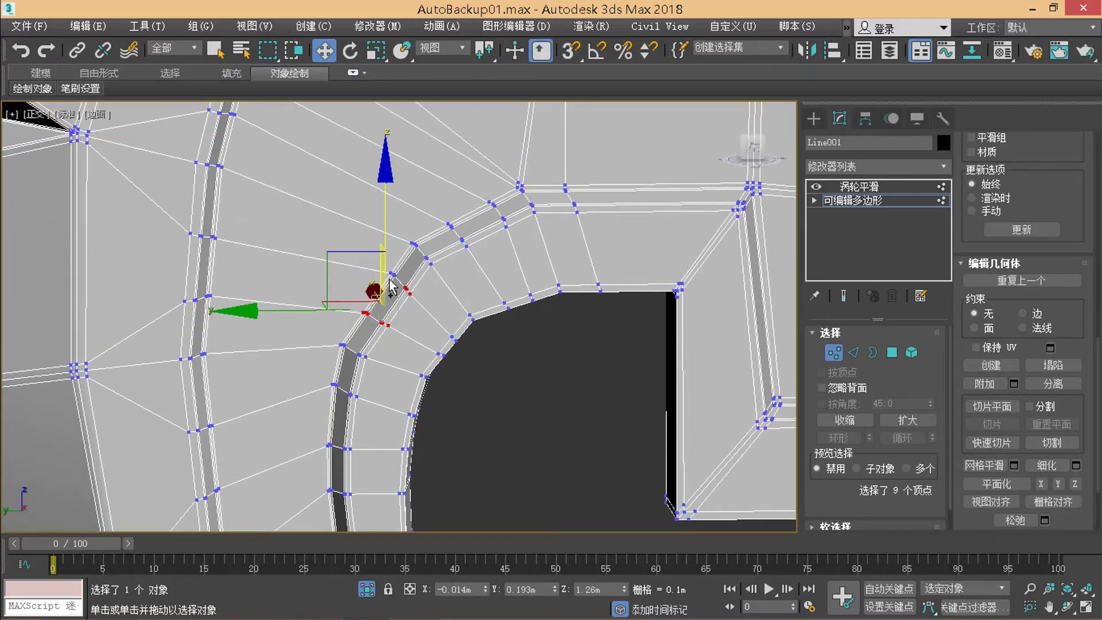
{"action": "left_click_drag", "start_coordinate": [437, 335], "coordinate": [468, 370], "text": "ctrl"}
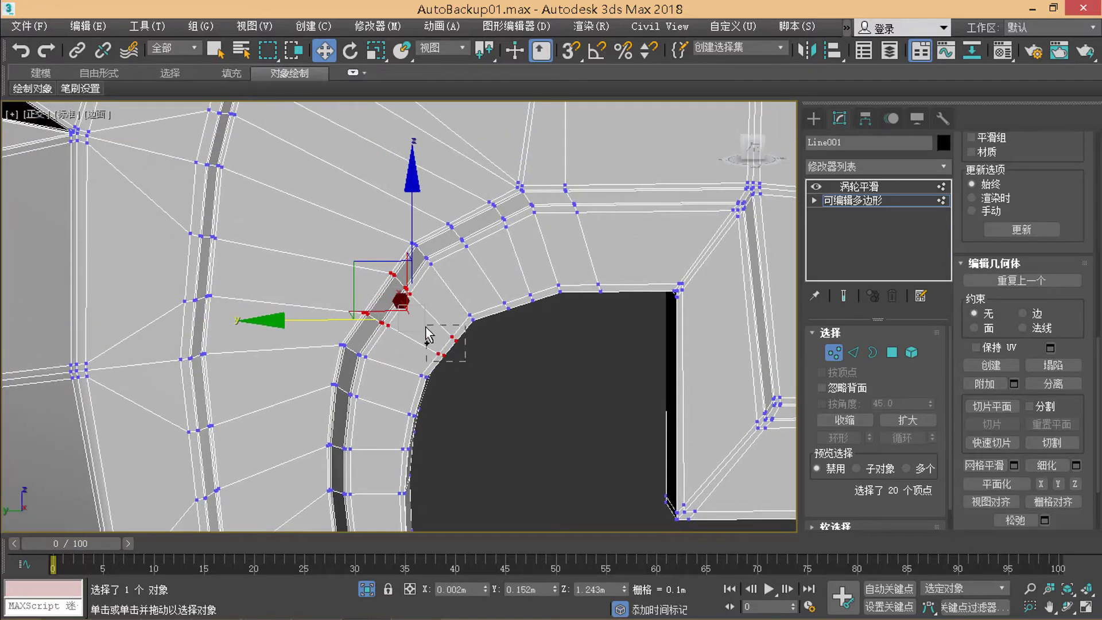
{"action": "left_click_drag", "start_coordinate": [335, 323], "coordinate": [333, 323]}
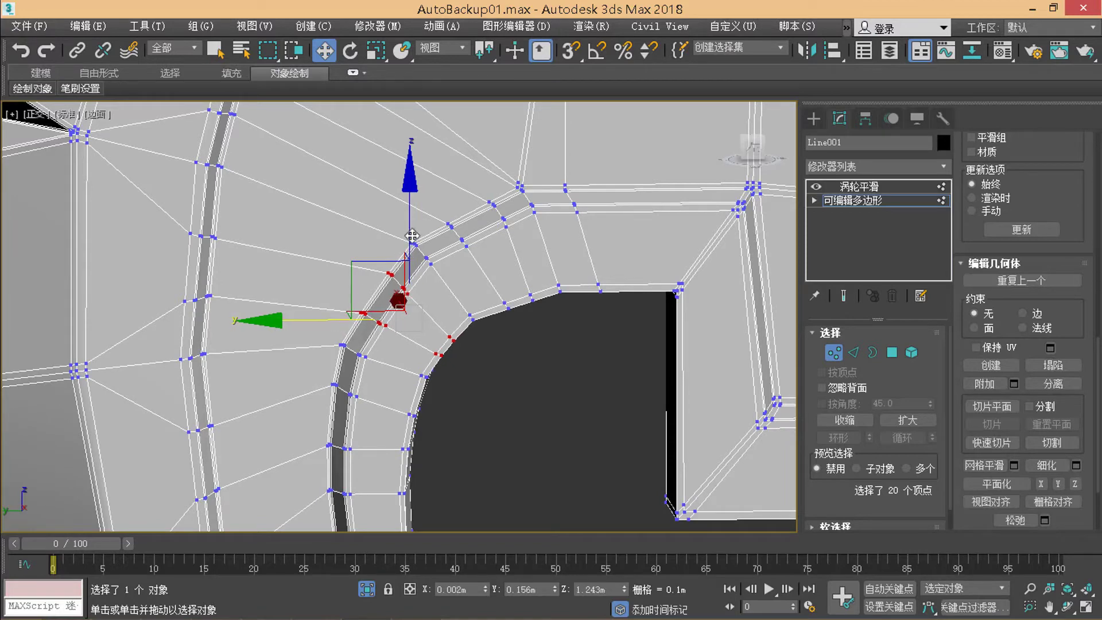
{"action": "left_click_drag", "start_coordinate": [408, 235], "coordinate": [408, 233]}
{"action": "left_click", "coordinate": [449, 347]}
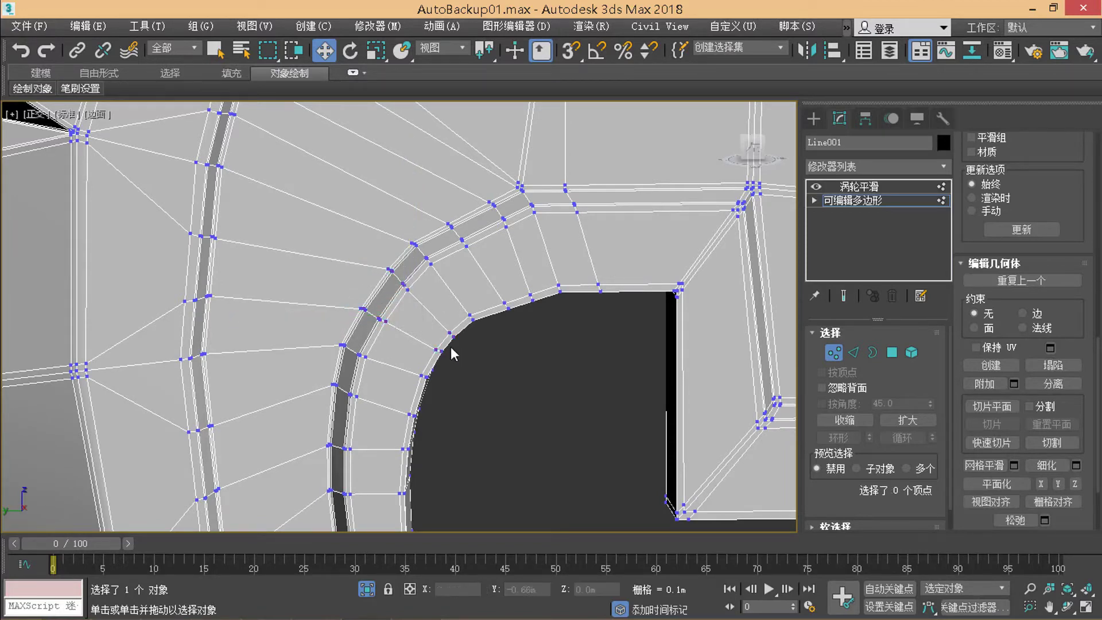
Step: Shift the vertex row and inner-edge vertices across the curved groove slightly along it
{"action": "middle_click_drag", "start_coordinate": [450, 347], "coordinate": [382, 310]}
{"action": "left_click_drag", "start_coordinate": [385, 283], "coordinate": [359, 310]}
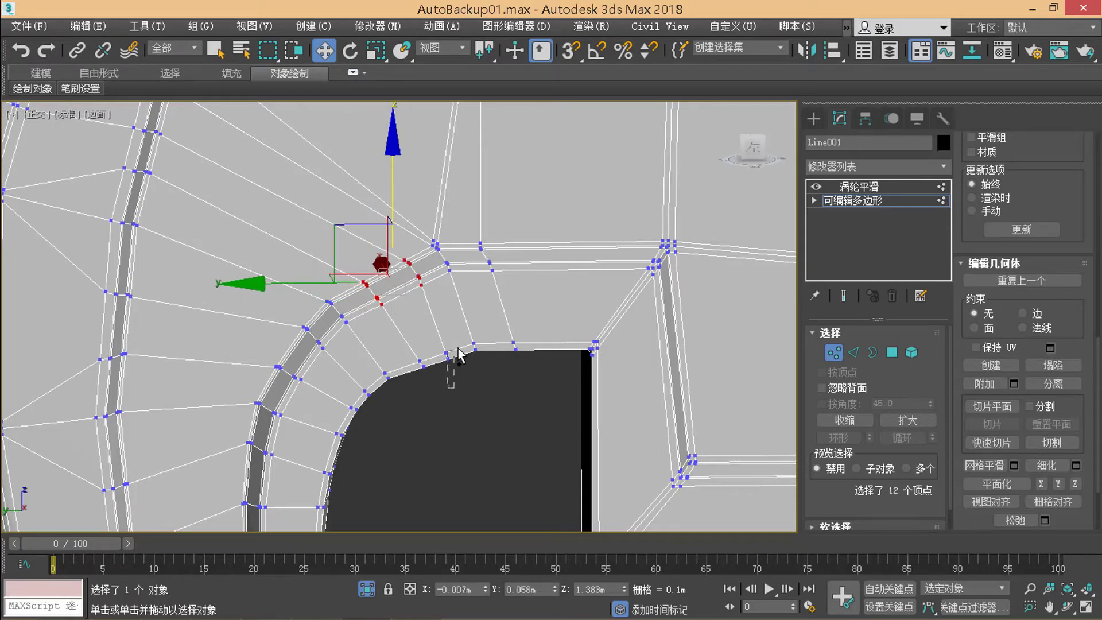
{"action": "left_click_drag", "start_coordinate": [459, 354], "coordinate": [416, 330], "text": "ctrl"}
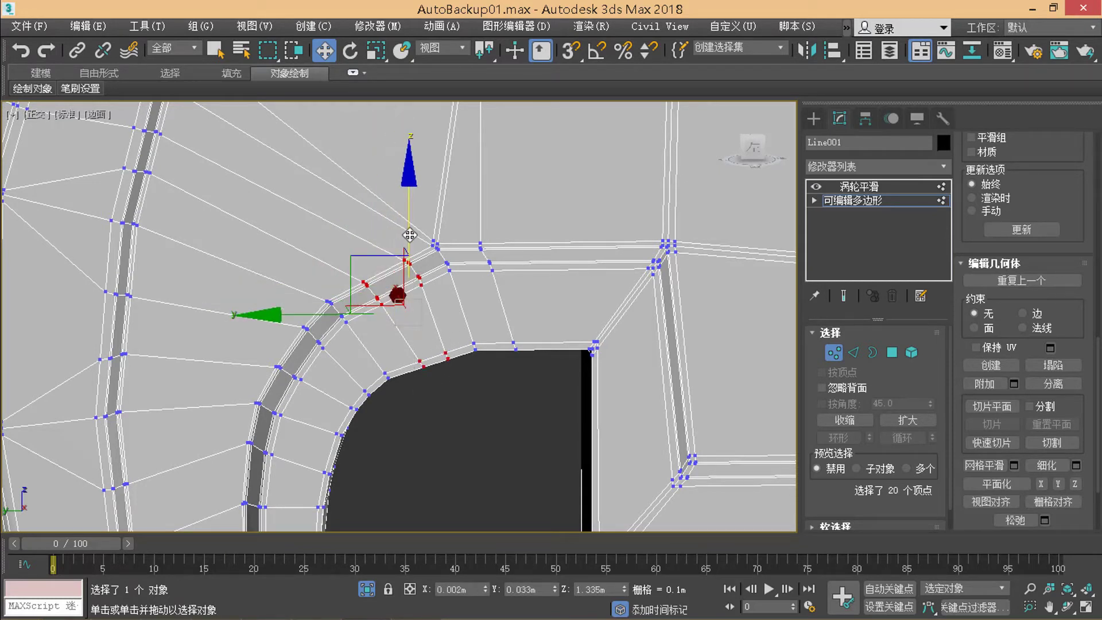
{"action": "left_click_drag", "start_coordinate": [409, 235], "coordinate": [331, 310]}
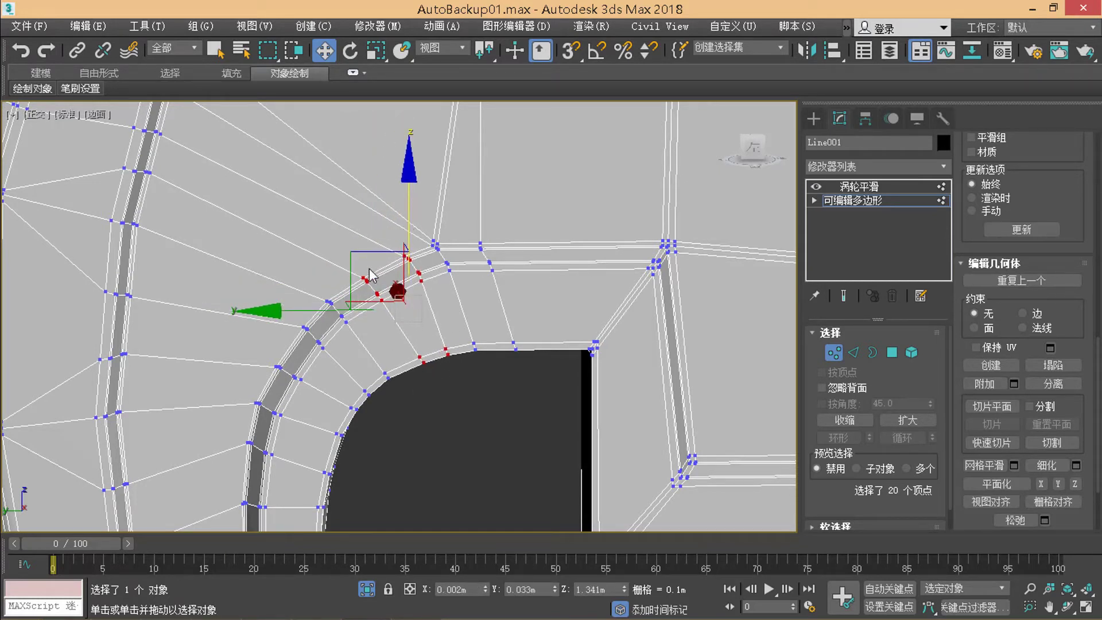
{"action": "left_click", "coordinate": [332, 310]}
Step: Nudge a vertex row across the straight groove slightly sideways
{"action": "scroll", "coordinate": [363, 277], "scroll_direction": "down", "scroll_amount": 3}
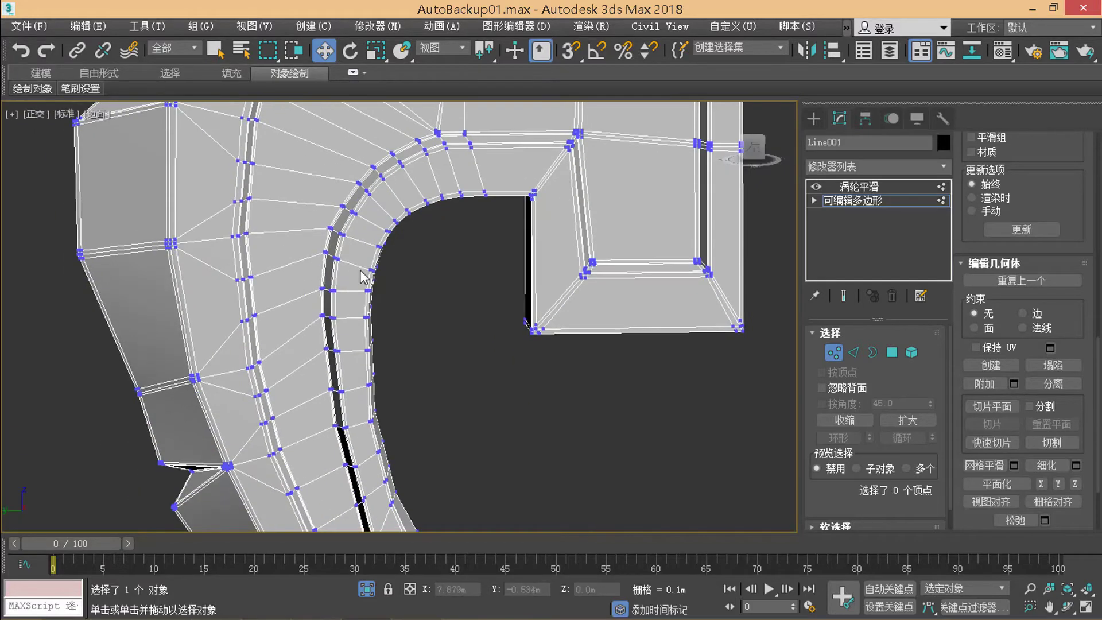
{"action": "scroll", "coordinate": [338, 334], "scroll_direction": "up", "scroll_amount": 3}
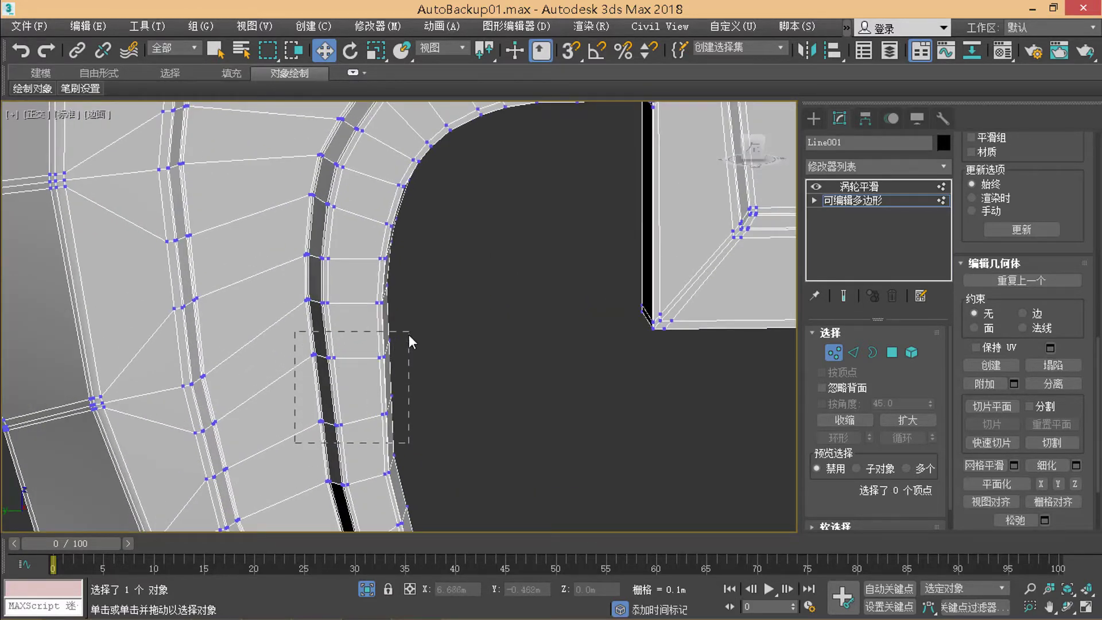
{"action": "left_click_drag", "start_coordinate": [398, 351], "coordinate": [408, 336]}
{"action": "left_click_drag", "start_coordinate": [268, 385], "coordinate": [267, 385]}
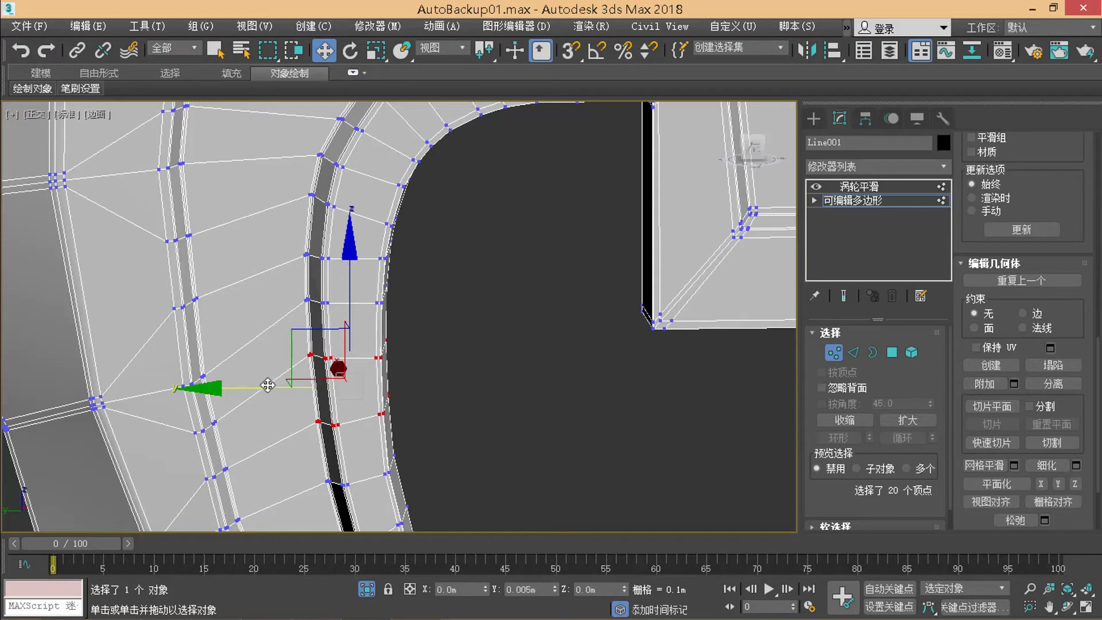
Step: Nudge the vertices at the groove's outer edge corner slightly left
{"action": "middle_click_drag", "start_coordinate": [268, 385], "coordinate": [226, 182]}
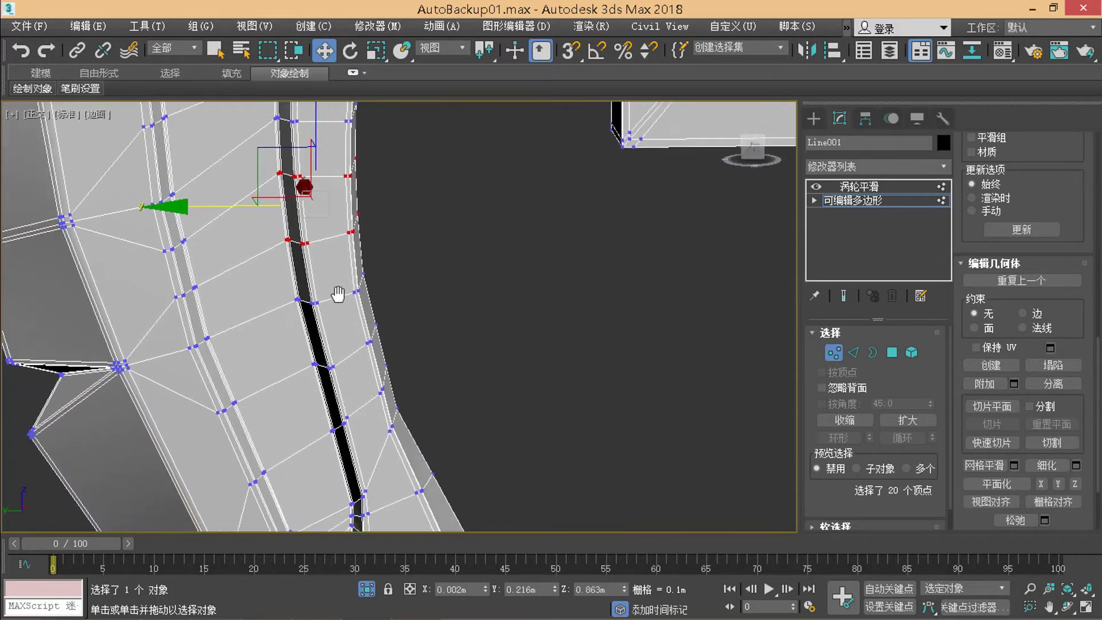
{"action": "left_click_drag", "start_coordinate": [339, 344], "coordinate": [401, 353]}
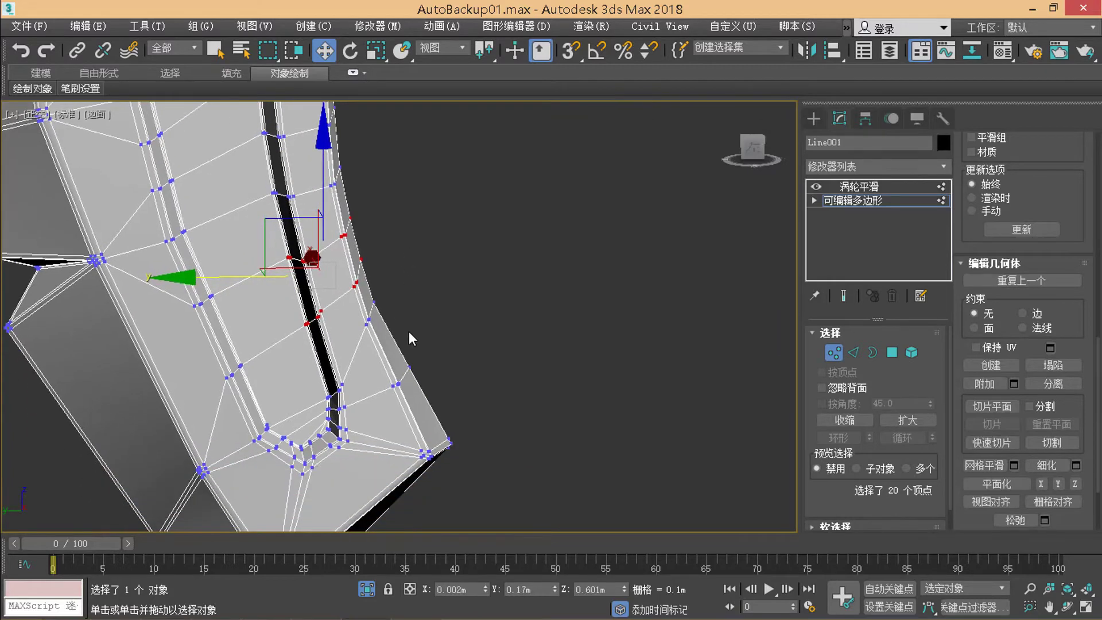
{"action": "middle_click_drag", "start_coordinate": [415, 332], "coordinate": [359, 338]}
{"action": "left_click_drag", "start_coordinate": [367, 312], "coordinate": [385, 330]}
{"action": "scroll", "coordinate": [378, 315], "scroll_direction": "up", "scroll_amount": 2}
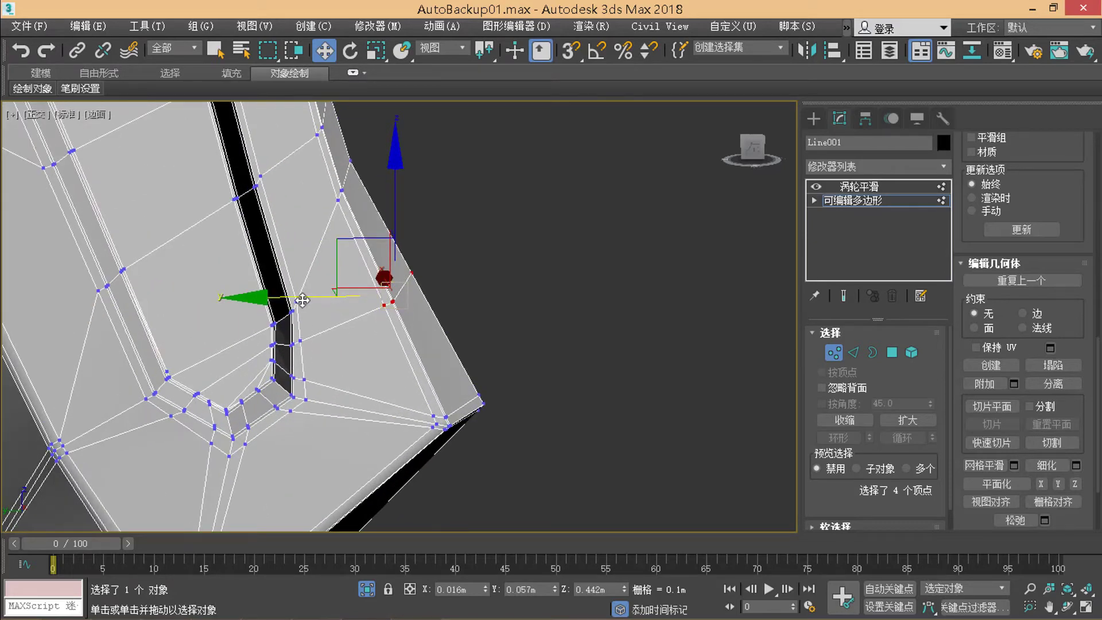
{"action": "left_click_drag", "start_coordinate": [302, 300], "coordinate": [298, 299]}
{"action": "left_click", "coordinate": [337, 343]}
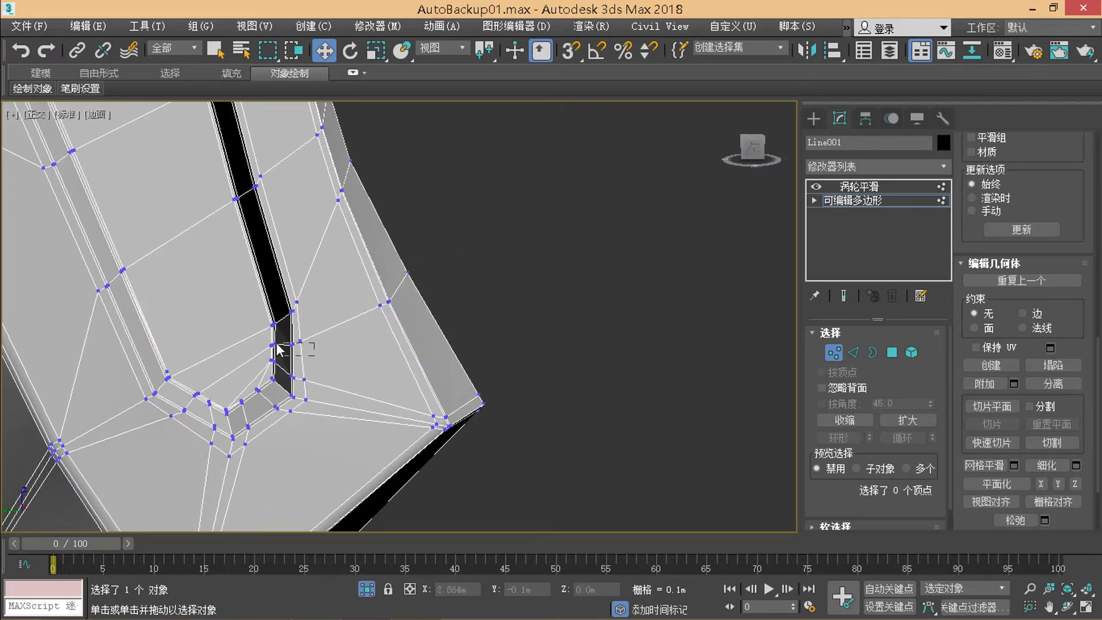
Step: Select the vertices around the groove's end corner, then deselect and recentre the view
{"action": "left_click_drag", "start_coordinate": [304, 351], "coordinate": [265, 321]}
{"action": "left_click_drag", "start_coordinate": [291, 374], "coordinate": [322, 336], "text": "ctrl"}
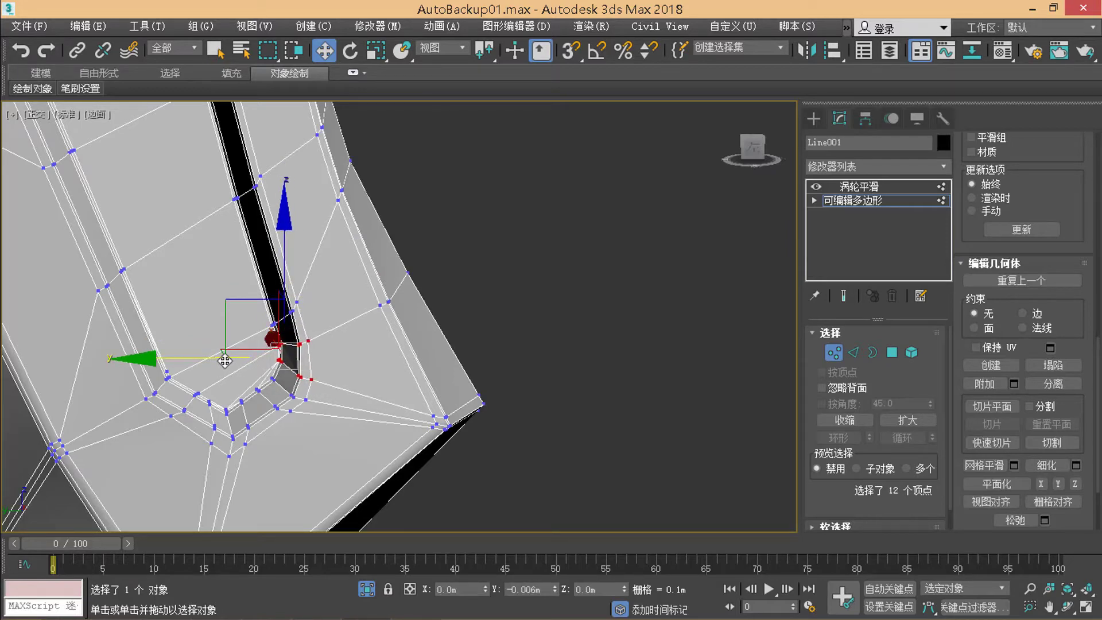
{"action": "left_click", "coordinate": [364, 303]}
{"action": "middle_click_drag", "start_coordinate": [365, 303], "coordinate": [382, 196]}
Step: Shift the groove-corner vertices slightly, vertically and along the groove
{"action": "scroll", "coordinate": [235, 315], "scroll_direction": "up", "scroll_amount": 2}
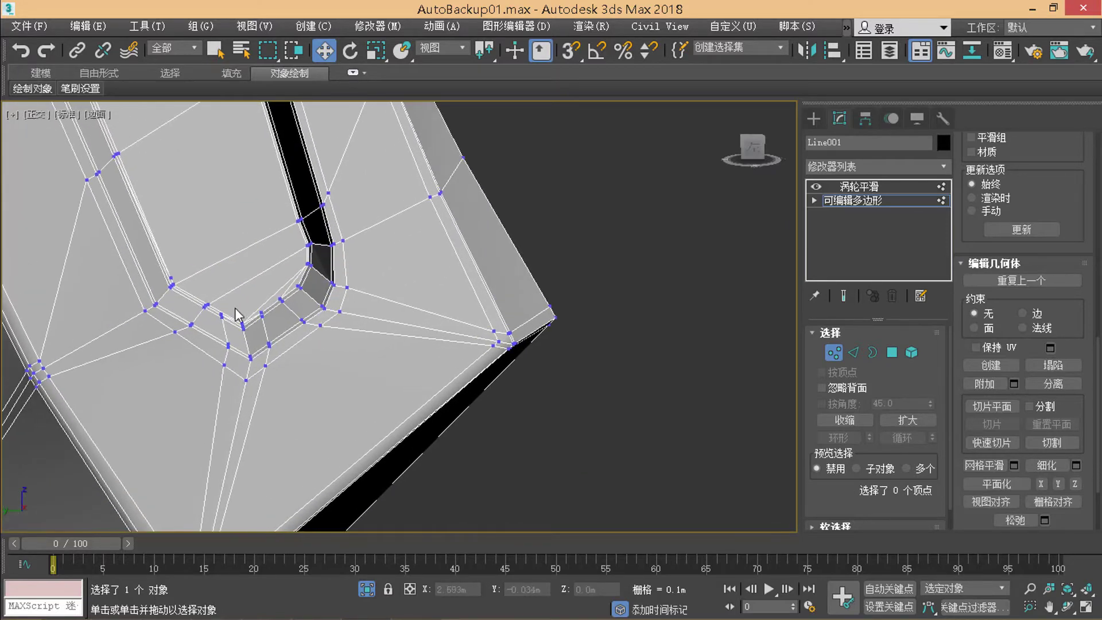
{"action": "mouse_move", "coordinate": [323, 331]}
{"action": "left_mouse_down"}
{"action": "mouse_move", "coordinate": [277, 292]}
{"action": "mouse_move", "coordinate": [271, 357]}
{"action": "left_mouse_up"}
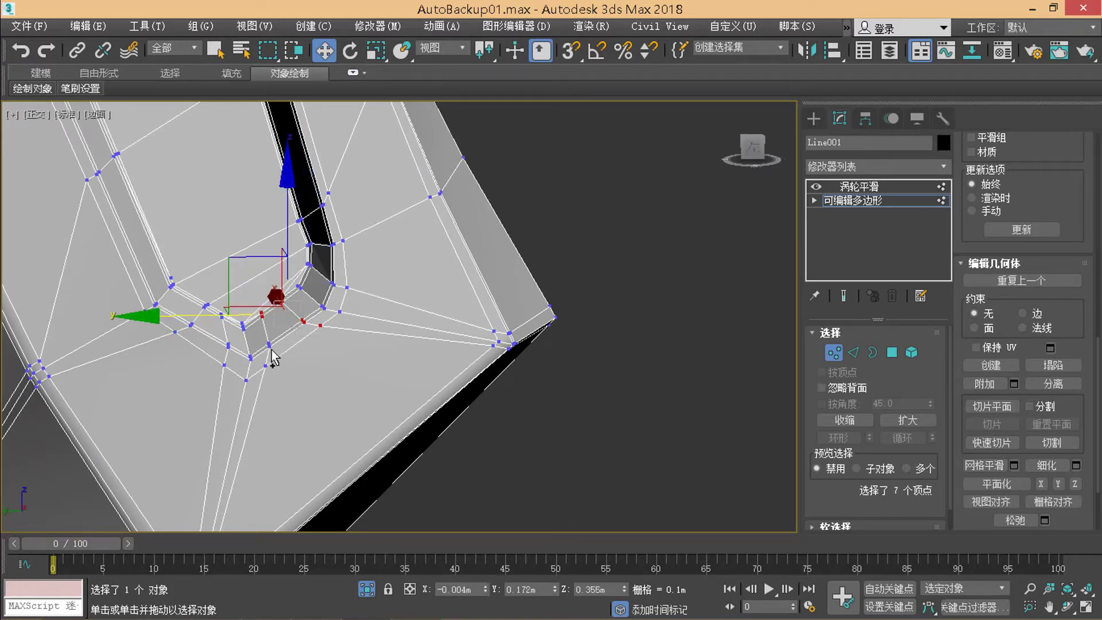
{"action": "left_click", "coordinate": [265, 366], "text": "ctrl"}
{"action": "left_click_drag", "start_coordinate": [279, 263], "coordinate": [206, 333]}
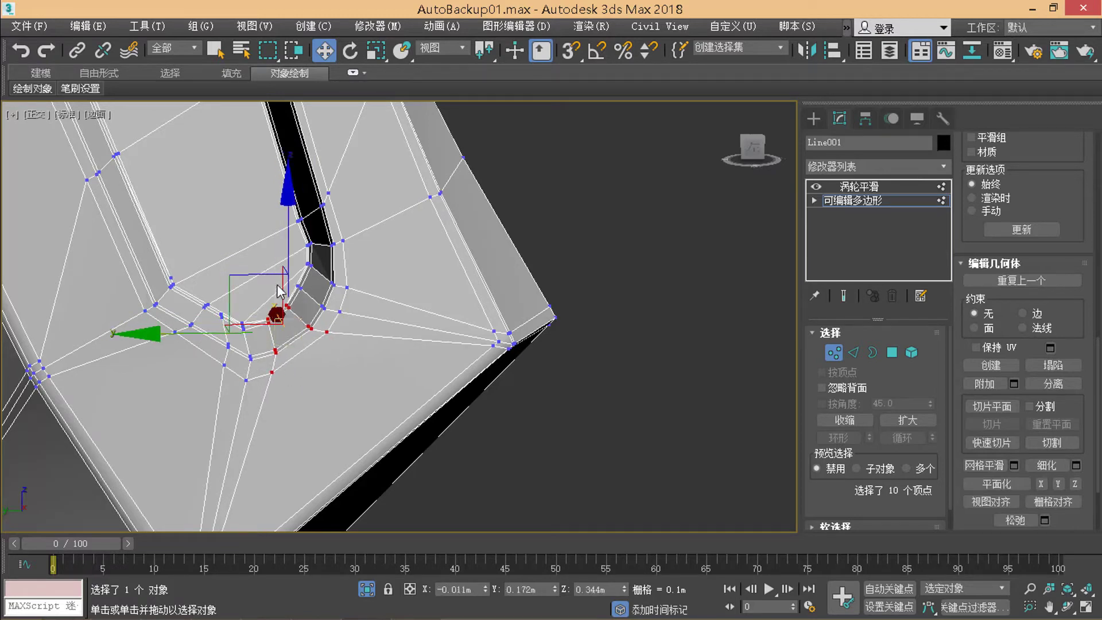
{"action": "left_click_drag", "start_coordinate": [289, 260], "coordinate": [288, 263]}
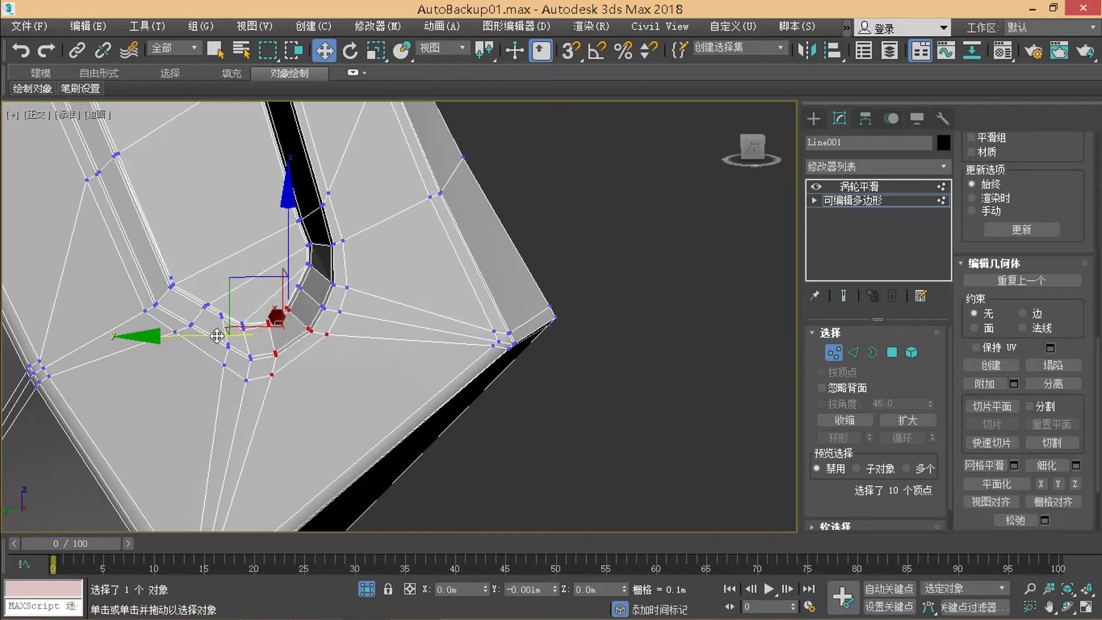
{"action": "left_click_drag", "start_coordinate": [218, 333], "coordinate": [272, 392]}
{"action": "left_click", "coordinate": [319, 296]}
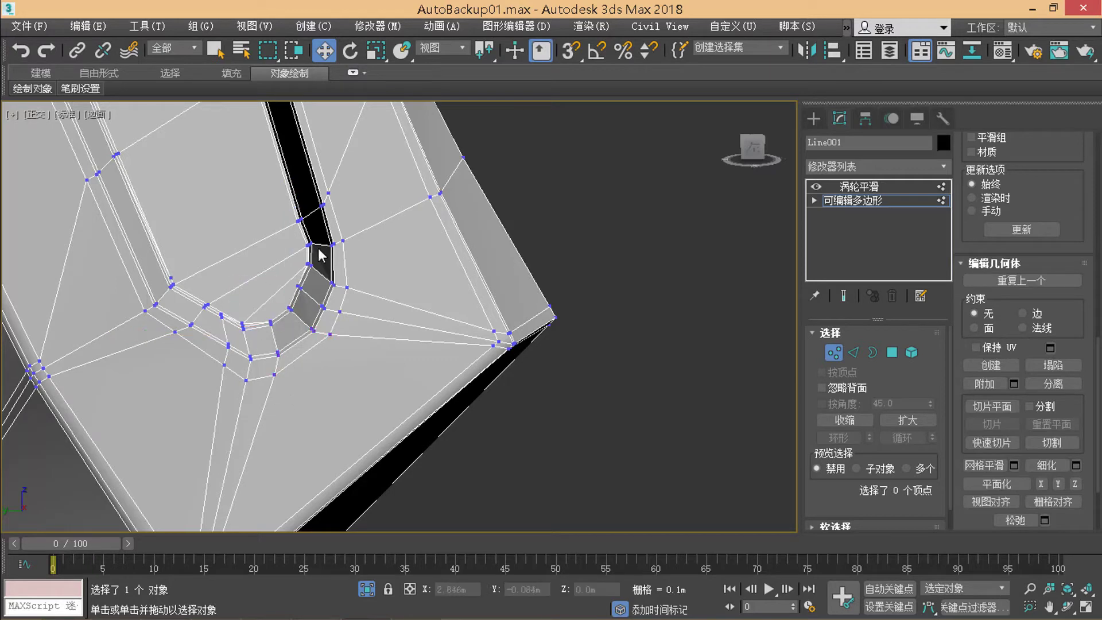
Step: Try shifting the vertices above the groove's end, then undo the move
{"action": "middle_click_drag", "start_coordinate": [310, 293], "coordinate": [279, 294]}
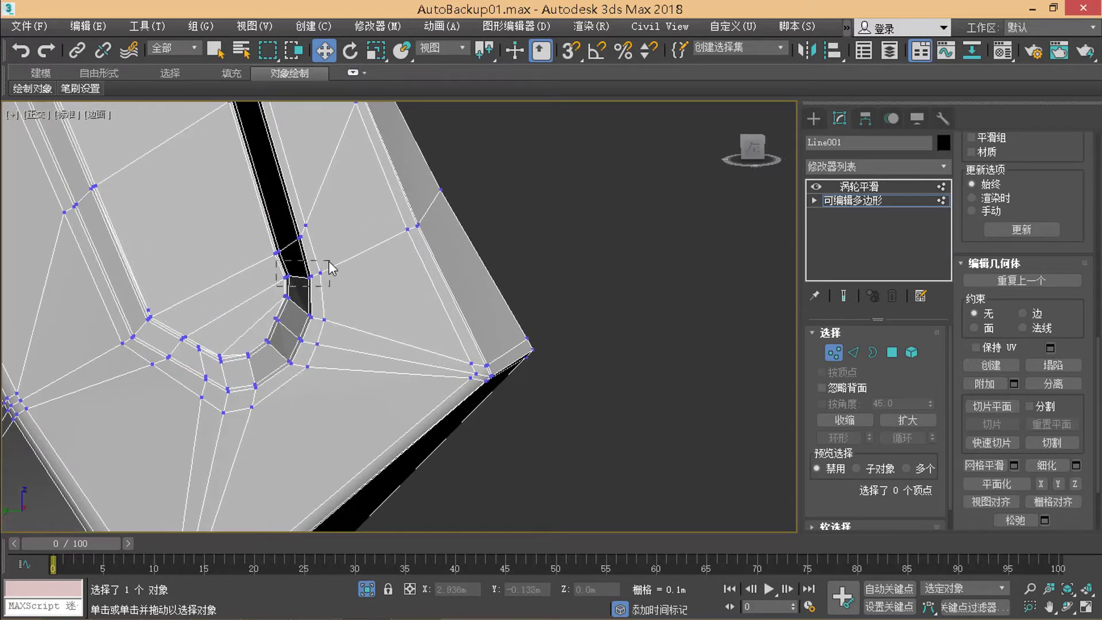
{"action": "left_click_drag", "start_coordinate": [331, 268], "coordinate": [330, 269]}
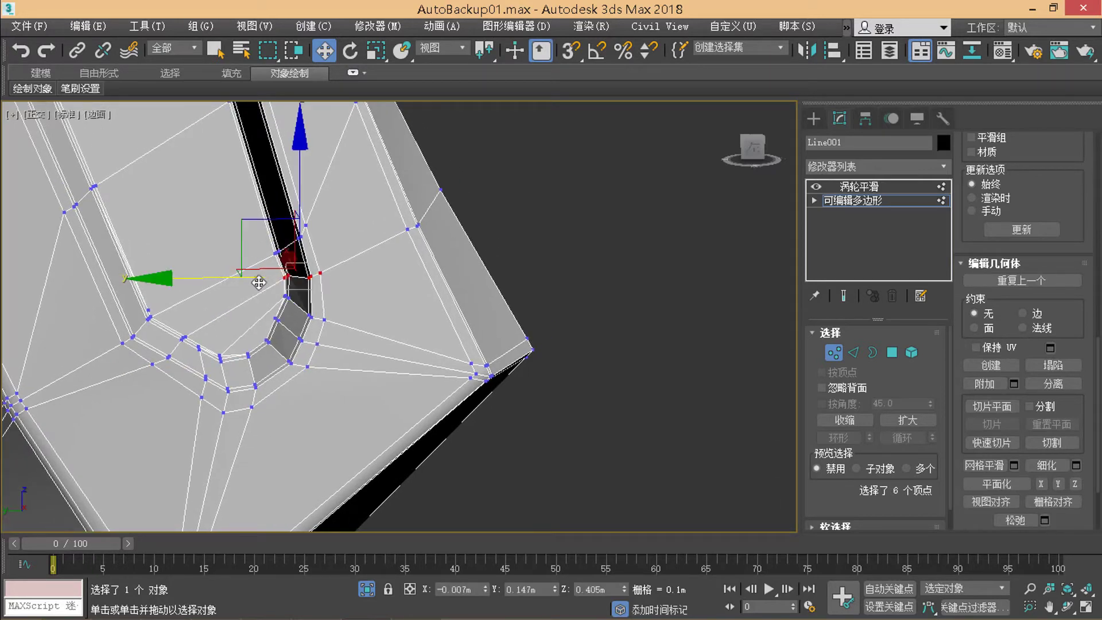
{"action": "mouse_move", "coordinate": [267, 267]}
{"action": "left_mouse_down"}
{"action": "mouse_move", "coordinate": [283, 246]}
{"action": "mouse_move", "coordinate": [274, 257]}
{"action": "left_mouse_up"}
{"action": "key", "text": "ctrl+z"}
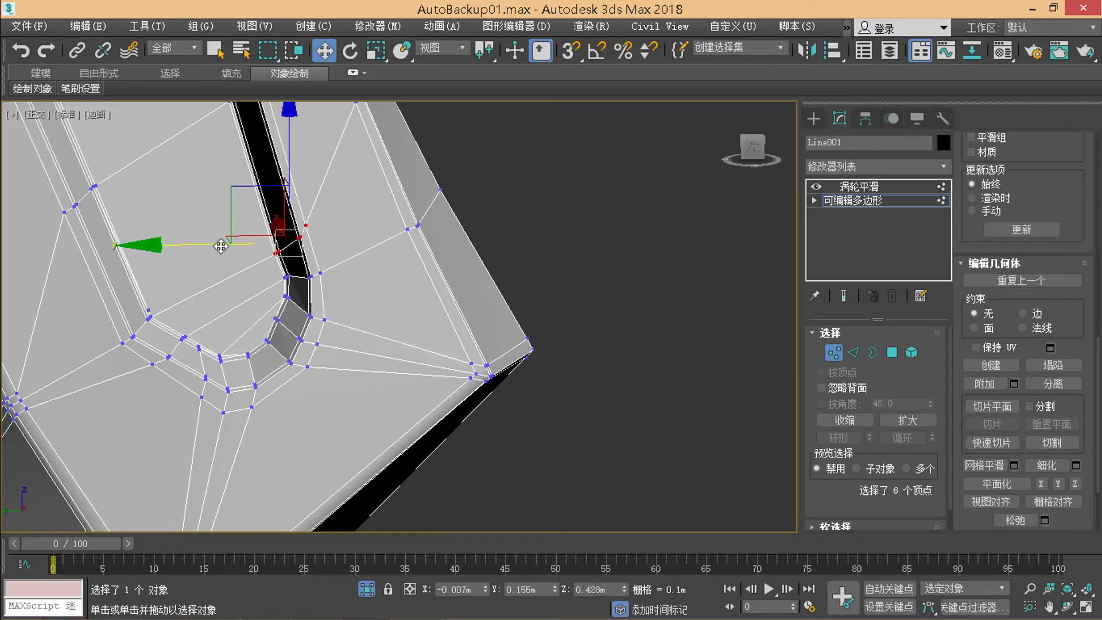
{"action": "key", "text": "ctrl+z"}
{"action": "left_click", "coordinate": [313, 191]}
Step: Shift the vertices across the groove further up slightly sideways, then deselect
{"action": "middle_click_drag", "start_coordinate": [314, 192], "coordinate": [318, 285], "text": "alt"}
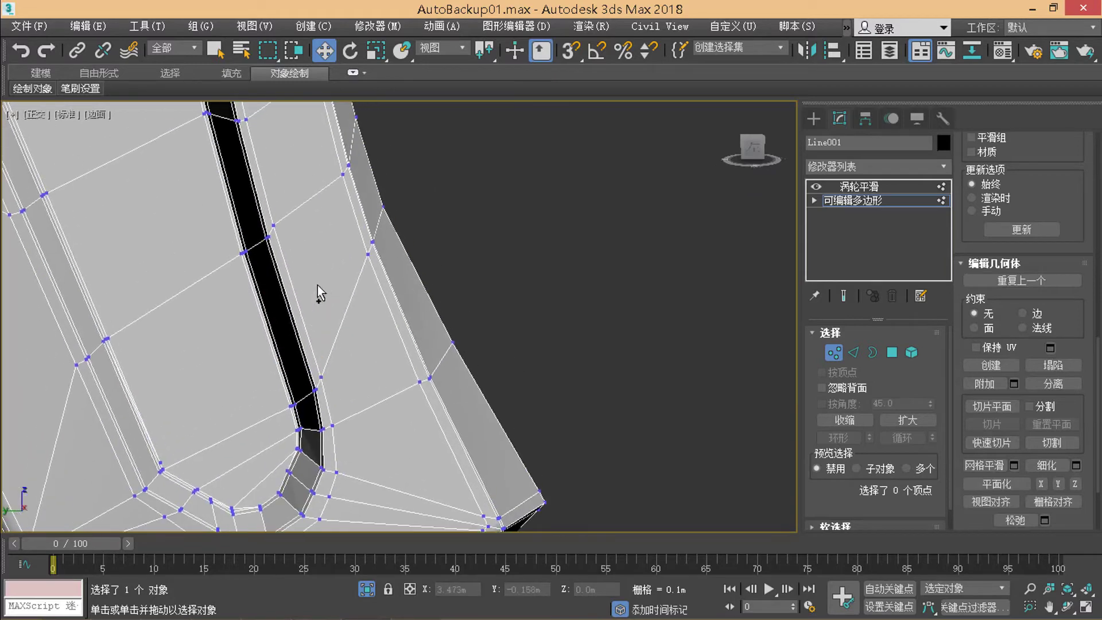
{"action": "scroll", "coordinate": [318, 285], "scroll_direction": "down", "scroll_amount": 2}
{"action": "left_click_drag", "start_coordinate": [284, 249], "coordinate": [258, 270]}
{"action": "middle_click_drag", "start_coordinate": [258, 270], "coordinate": [203, 297]}
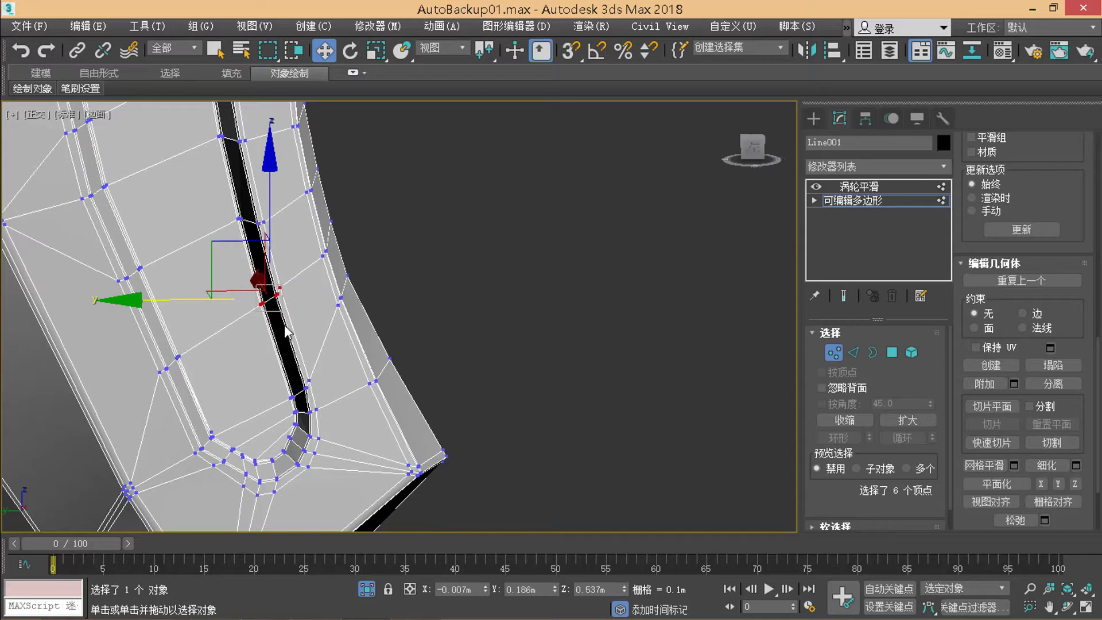
{"action": "left_click_drag", "start_coordinate": [195, 299], "coordinate": [195, 299]}
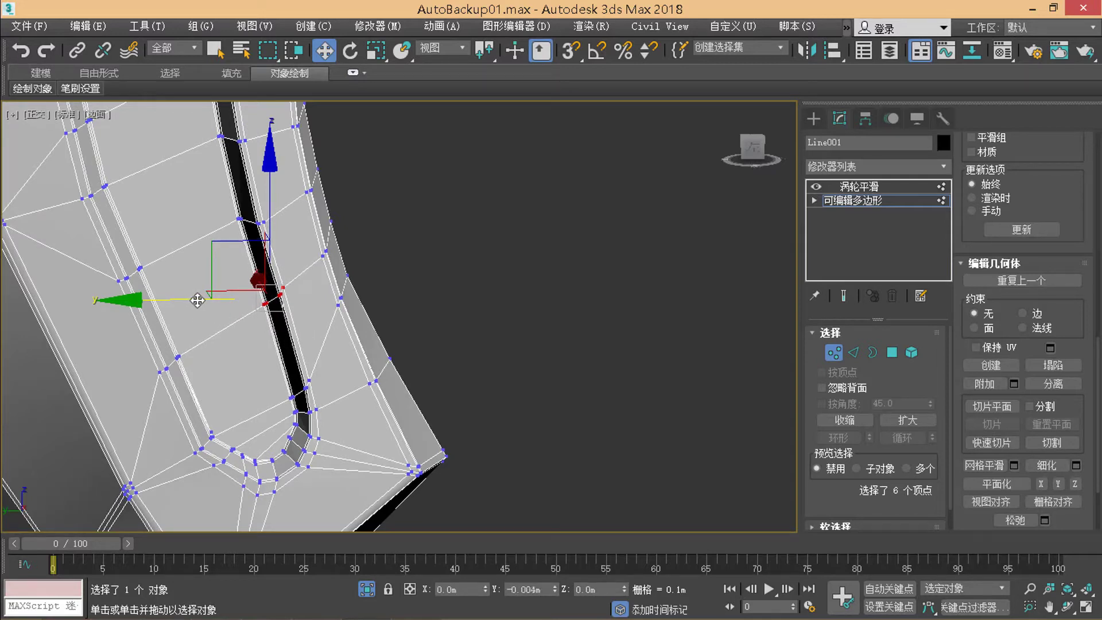
{"action": "left_click", "coordinate": [314, 297]}
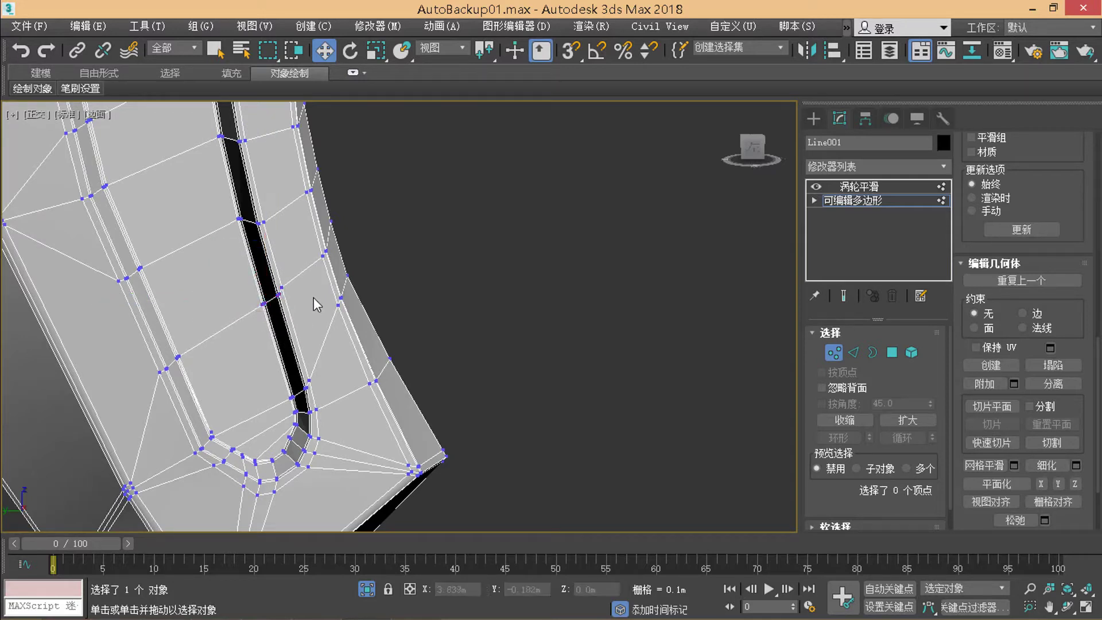
{"action": "middle_click_drag", "start_coordinate": [313, 297], "coordinate": [276, 277]}
{"action": "scroll", "coordinate": [270, 295], "scroll_direction": "up", "scroll_amount": 3}
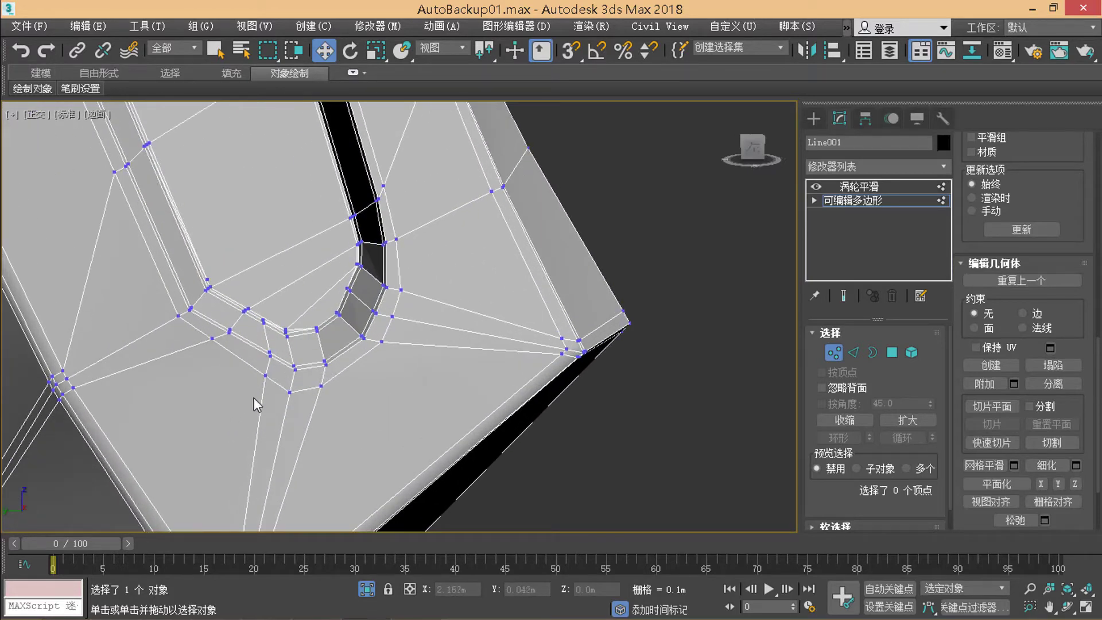
Step: Lower the vertices around the groove's rounded end slightly along Z
{"action": "left_click_drag", "start_coordinate": [274, 307], "coordinate": [210, 388]}
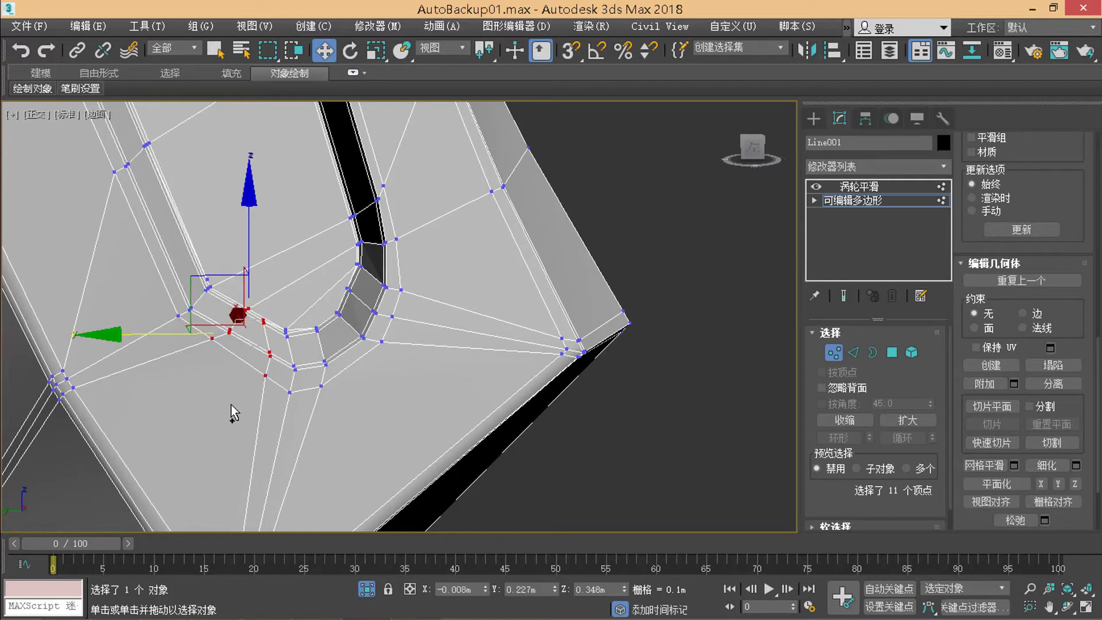
{"action": "left_click_drag", "start_coordinate": [203, 319], "coordinate": [172, 339]}
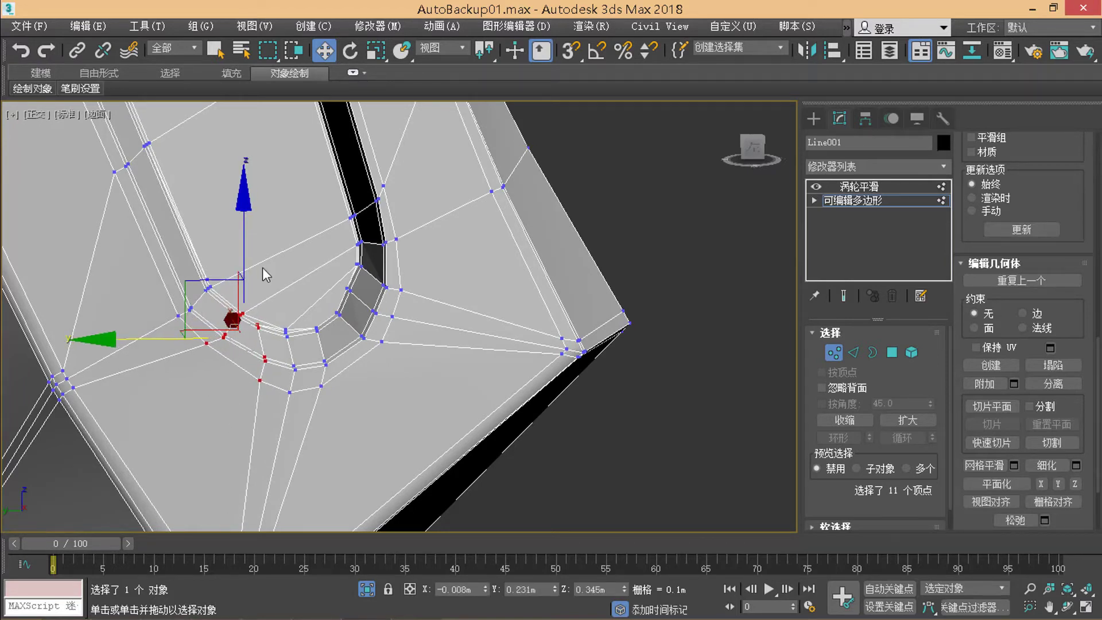
{"action": "mouse_move", "coordinate": [253, 259]}
{"action": "middle_mouse_down", "text": "alt"}
{"action": "mouse_move", "coordinate": [247, 308]}
{"action": "mouse_move", "coordinate": [264, 382]}
{"action": "middle_mouse_up", "text": "alt"}
{"action": "left_click", "coordinate": [265, 381]}
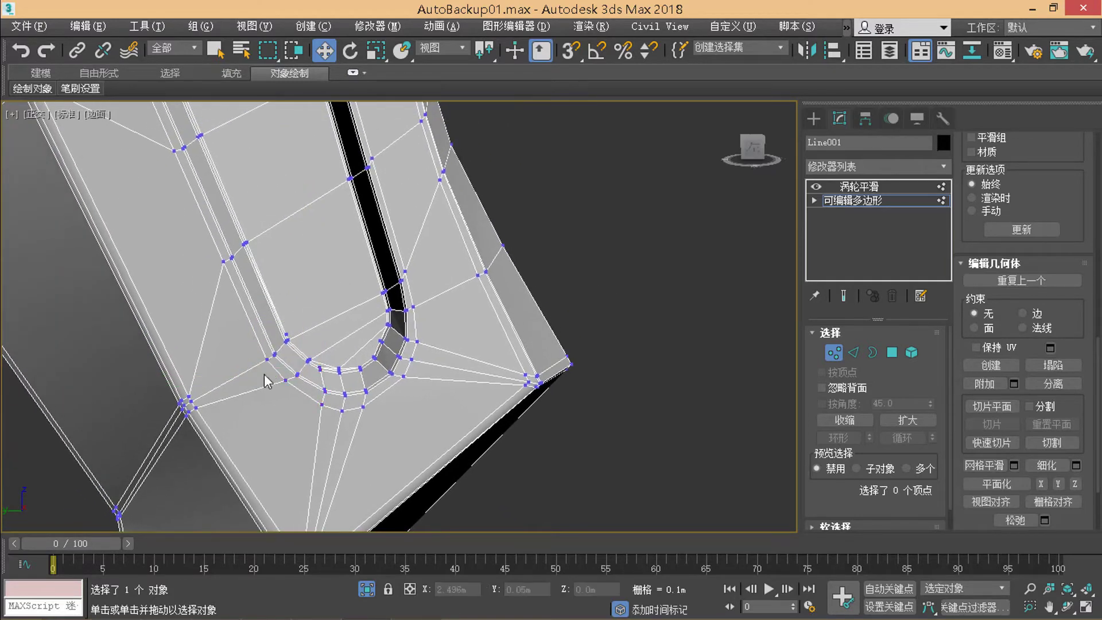
Step: Zoom in and select only vertex 702 on the outer strip
{"action": "left_click_drag", "start_coordinate": [291, 337], "coordinate": [293, 340]}
{"action": "scroll", "coordinate": [292, 344], "scroll_direction": "up", "scroll_amount": 2}
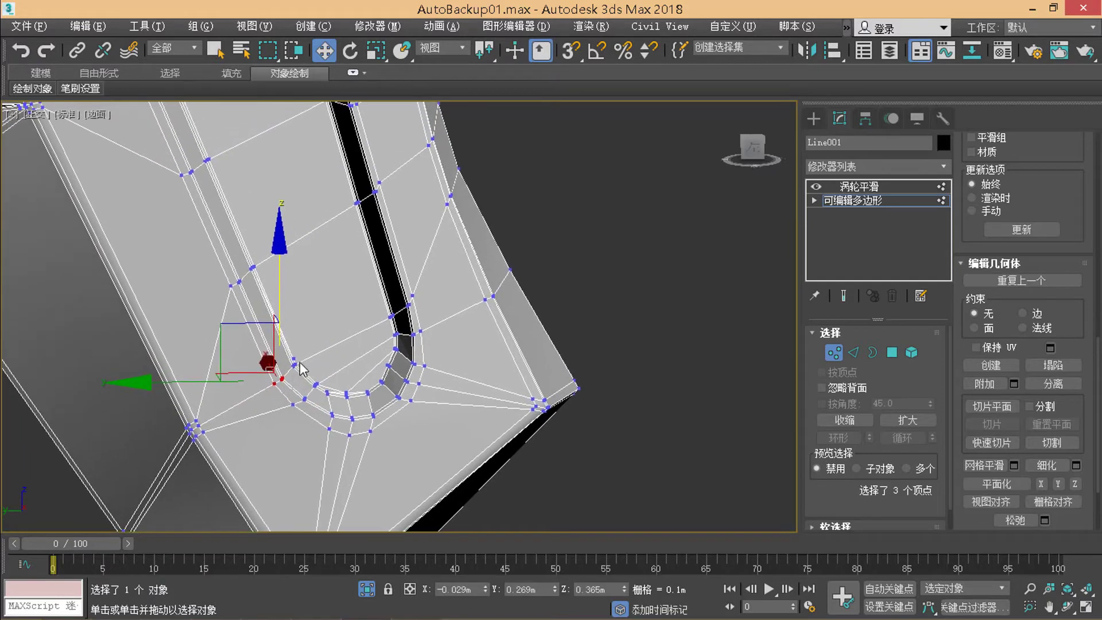
{"action": "scroll", "coordinate": [293, 350], "scroll_direction": "up", "scroll_amount": 2}
{"action": "scroll", "coordinate": [292, 359], "scroll_direction": "up", "scroll_amount": 2}
{"action": "left_click", "coordinate": [288, 368]}
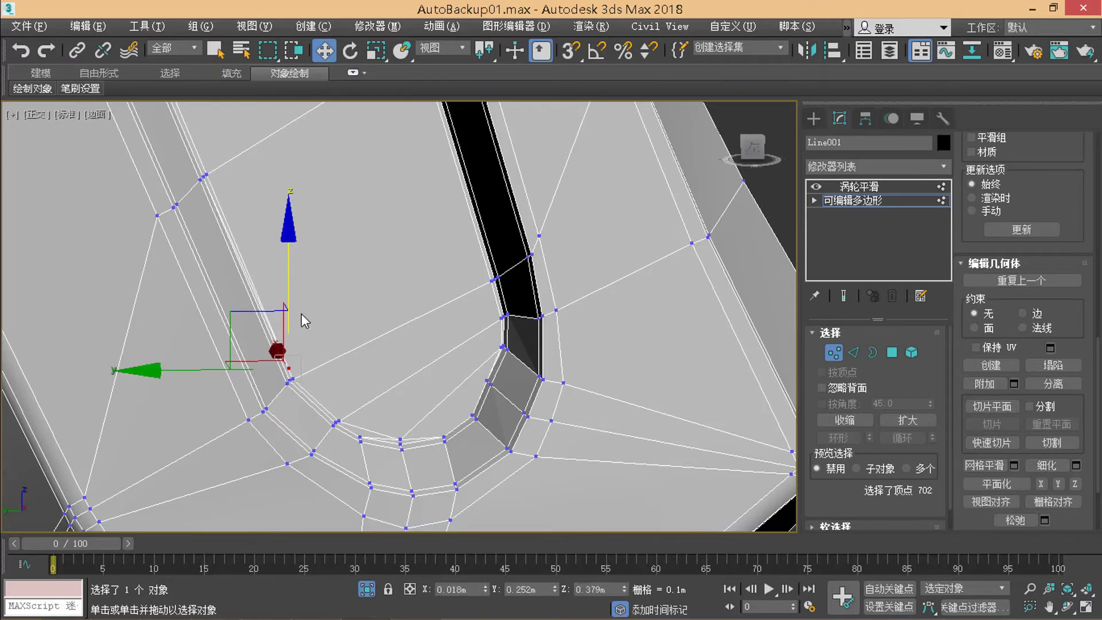
{"action": "scroll", "coordinate": [301, 314], "scroll_direction": "up", "scroll_amount": 2}
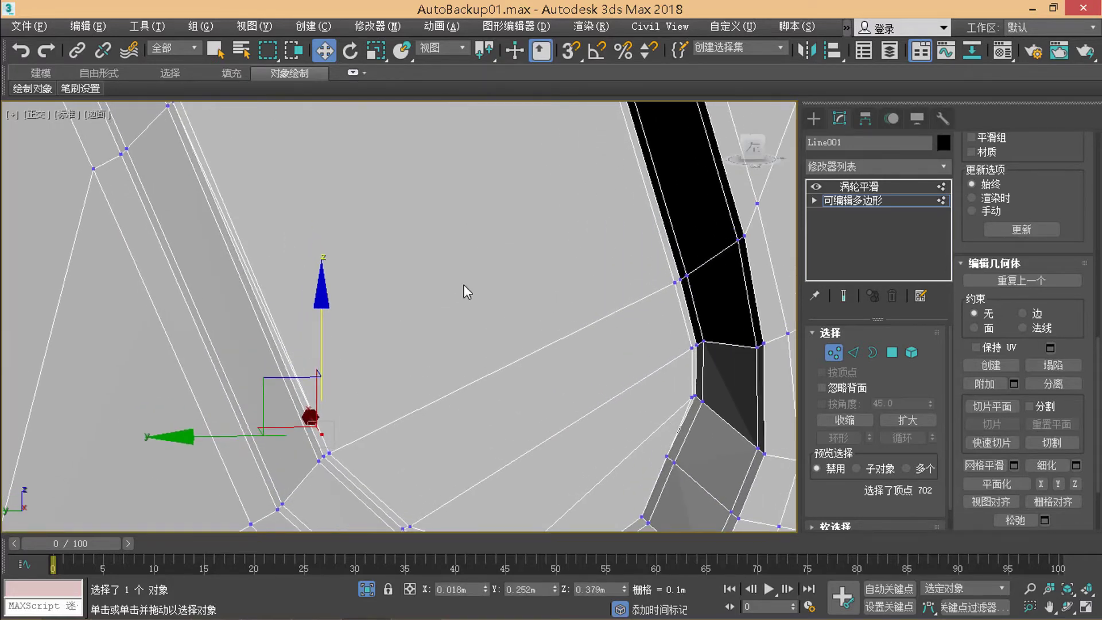
Step: Check edge 1361 along the side strip in Edge mode, then return to Vertex mode
{"action": "left_click", "coordinate": [850, 353]}
{"action": "left_click", "coordinate": [271, 319]}
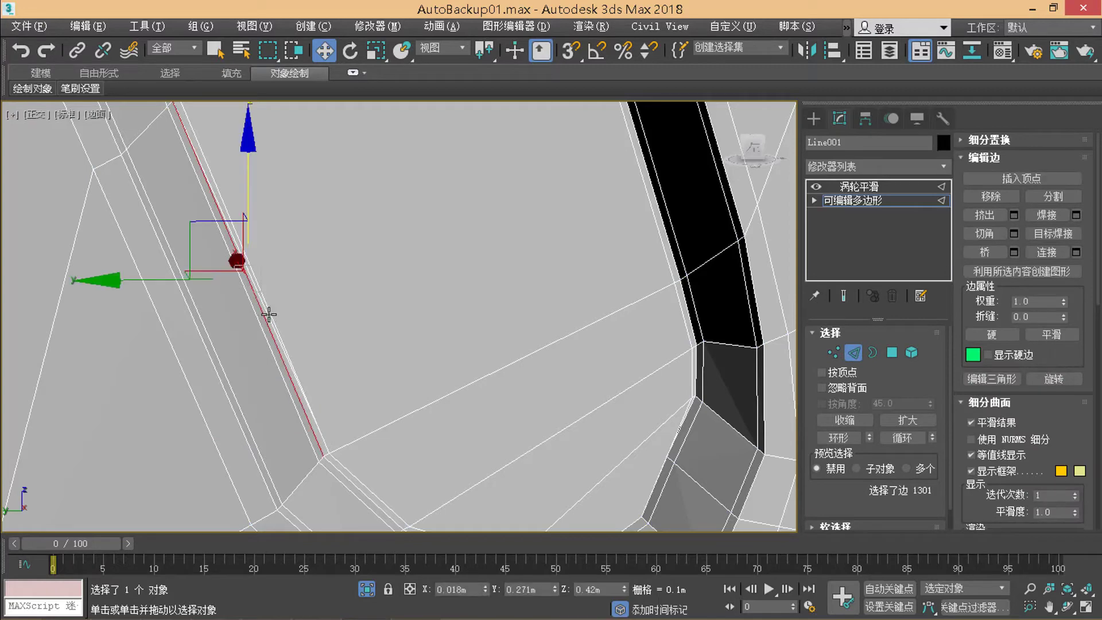
{"action": "left_click", "coordinate": [271, 316]}
{"action": "left_click", "coordinate": [294, 278]}
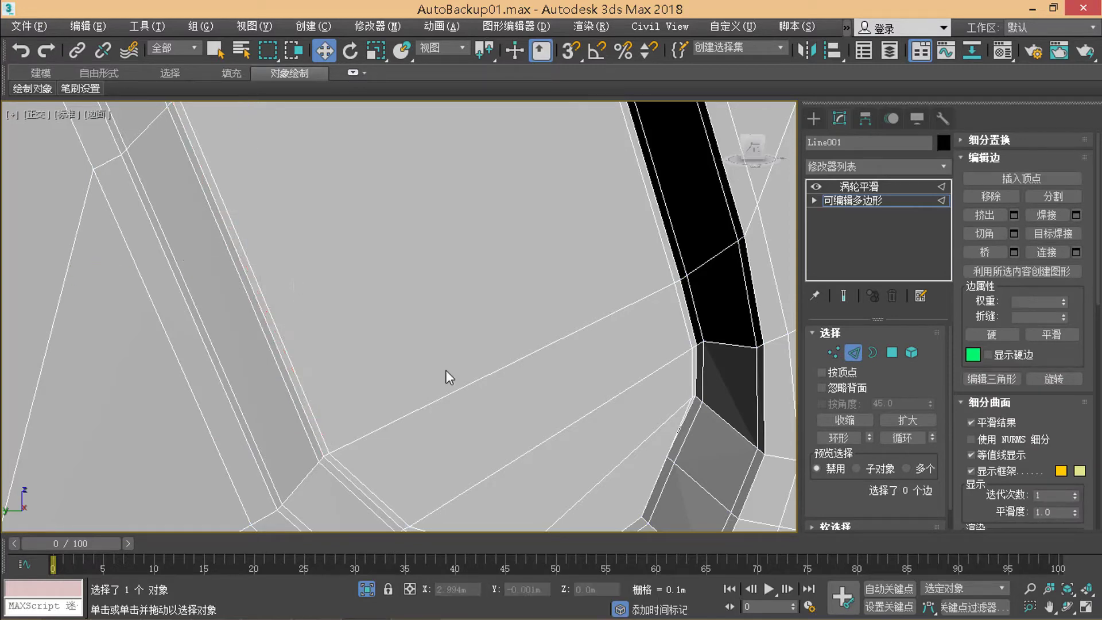
{"action": "left_click", "coordinate": [833, 352]}
Step: Inspect vertex selections along the left side strip of the bent part
{"action": "scroll", "coordinate": [314, 269], "scroll_direction": "down", "scroll_amount": 3}
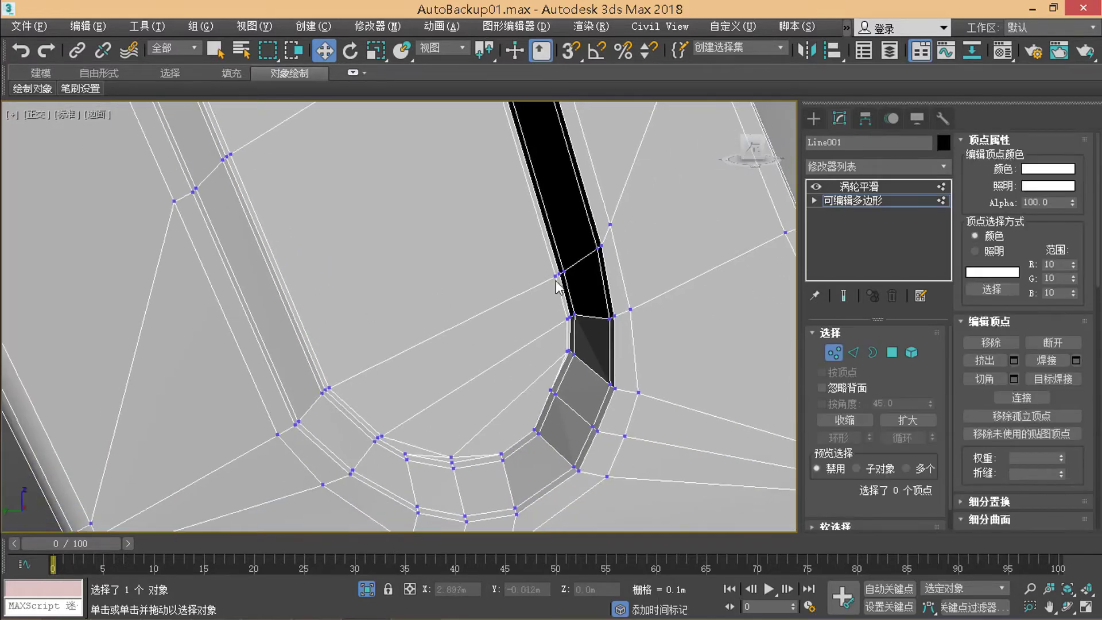
{"action": "mouse_move", "coordinate": [352, 310]}
{"action": "middle_mouse_down", "text": "alt"}
{"action": "mouse_move", "coordinate": [331, 271]}
{"action": "mouse_move", "coordinate": [327, 307]}
{"action": "mouse_move", "coordinate": [301, 351]}
{"action": "middle_mouse_up", "text": "alt"}
{"action": "left_click_drag", "start_coordinate": [288, 375], "coordinate": [336, 289]}
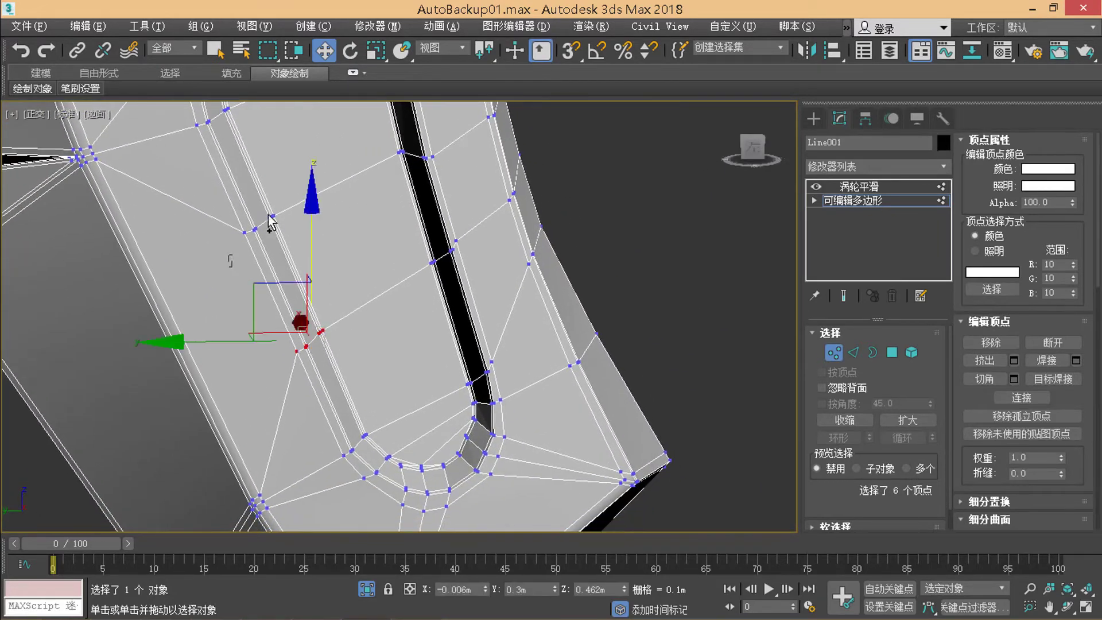
{"action": "middle_click_drag", "start_coordinate": [206, 285], "coordinate": [195, 323]}
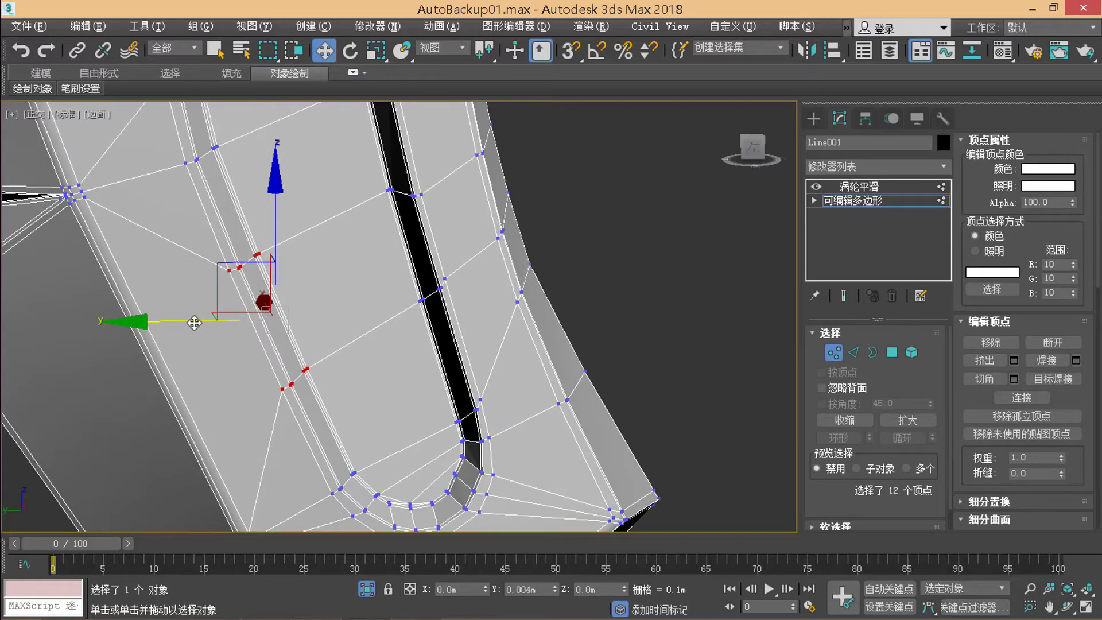
{"action": "left_click", "coordinate": [297, 296]}
{"action": "scroll", "coordinate": [258, 298], "scroll_direction": "down", "scroll_amount": 3}
{"action": "scroll", "coordinate": [285, 231], "scroll_direction": "down", "scroll_amount": 1}
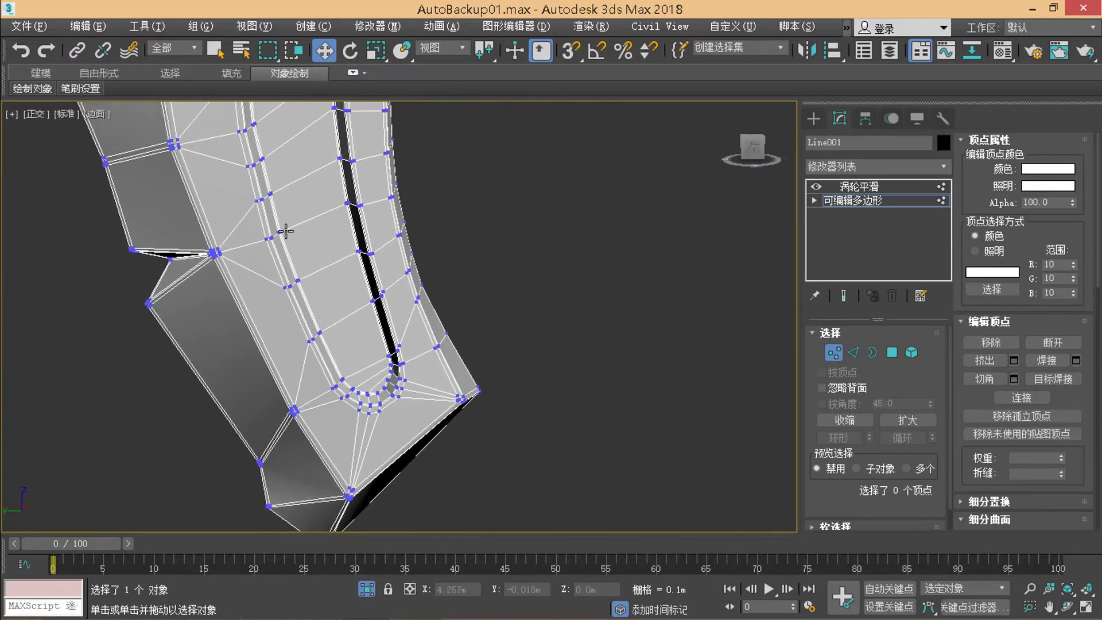
{"action": "middle_click_drag", "start_coordinate": [252, 207], "coordinate": [275, 273]}
{"action": "mouse_move", "coordinate": [293, 270]}
{"action": "left_mouse_down"}
{"action": "mouse_move", "coordinate": [258, 233]}
{"action": "mouse_move", "coordinate": [201, 249]}
{"action": "left_mouse_up"}
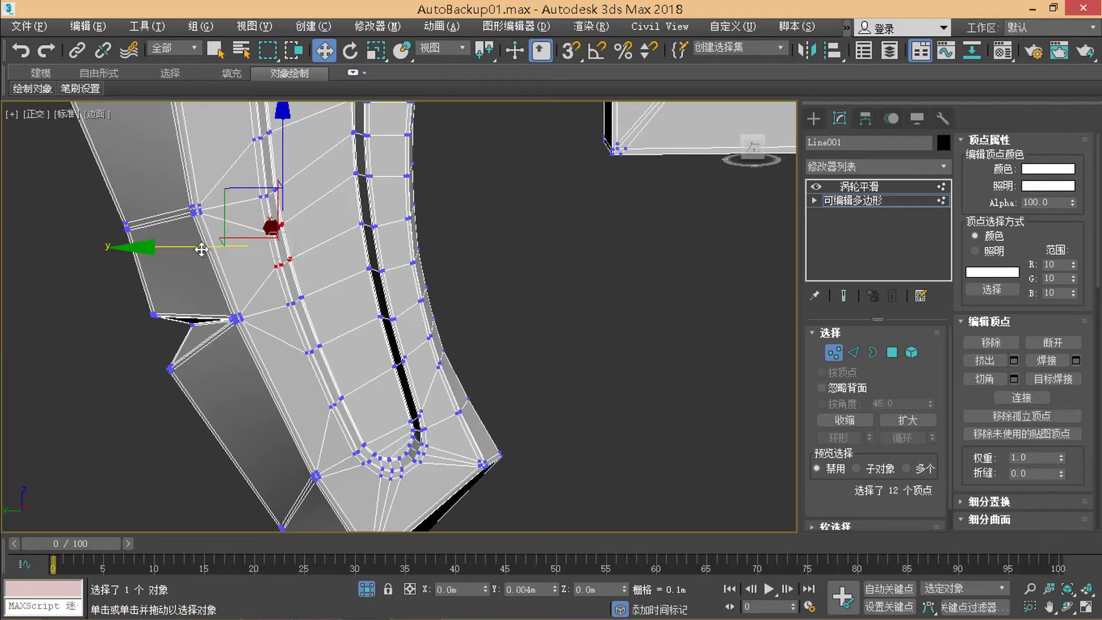
{"action": "left_click", "coordinate": [271, 182]}
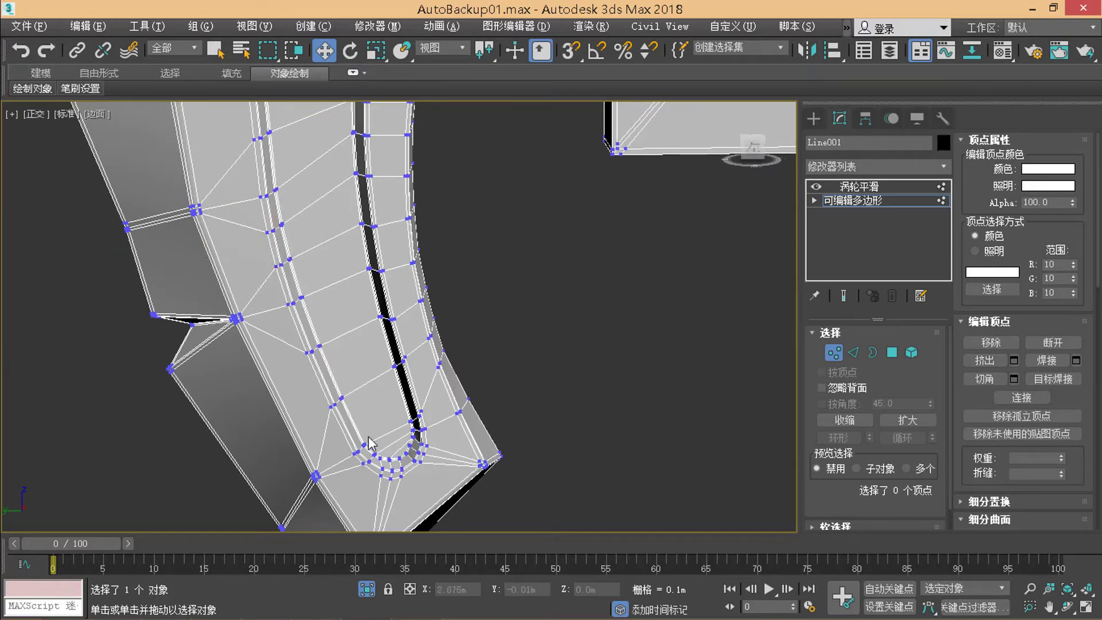
Step: Slide 12 vertices across the curved strip slightly sideways
{"action": "mouse_move", "coordinate": [275, 183]}
{"action": "middle_mouse_down"}
{"action": "mouse_move", "coordinate": [287, 218]}
{"action": "mouse_move", "coordinate": [269, 304]}
{"action": "middle_mouse_up"}
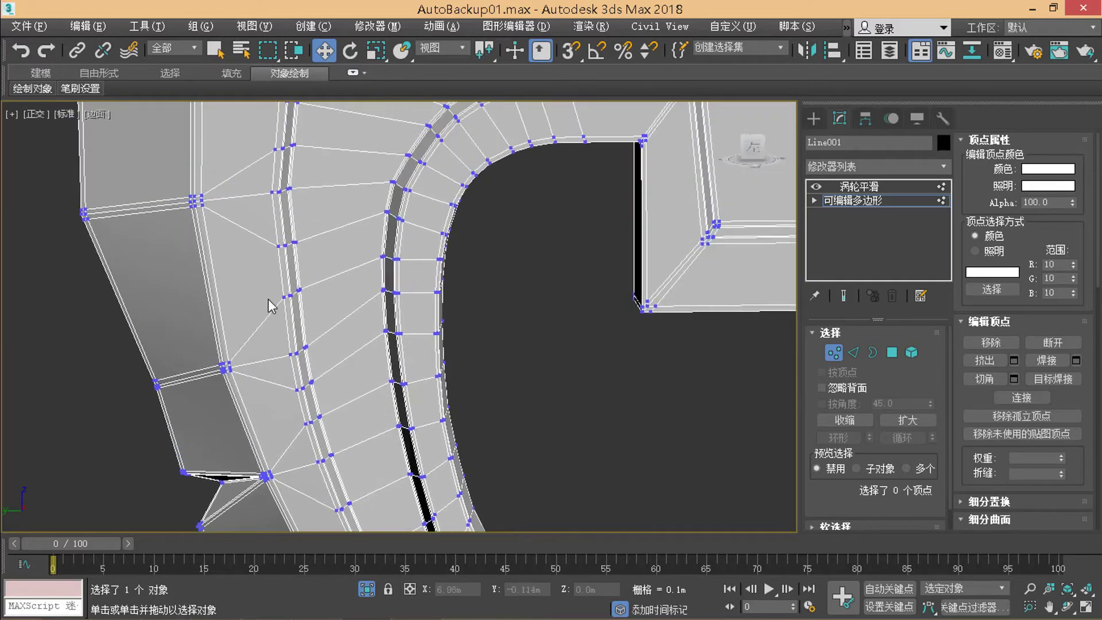
{"action": "left_click_drag", "start_coordinate": [303, 231], "coordinate": [303, 232]}
{"action": "left_click_drag", "start_coordinate": [214, 273], "coordinate": [213, 273]}
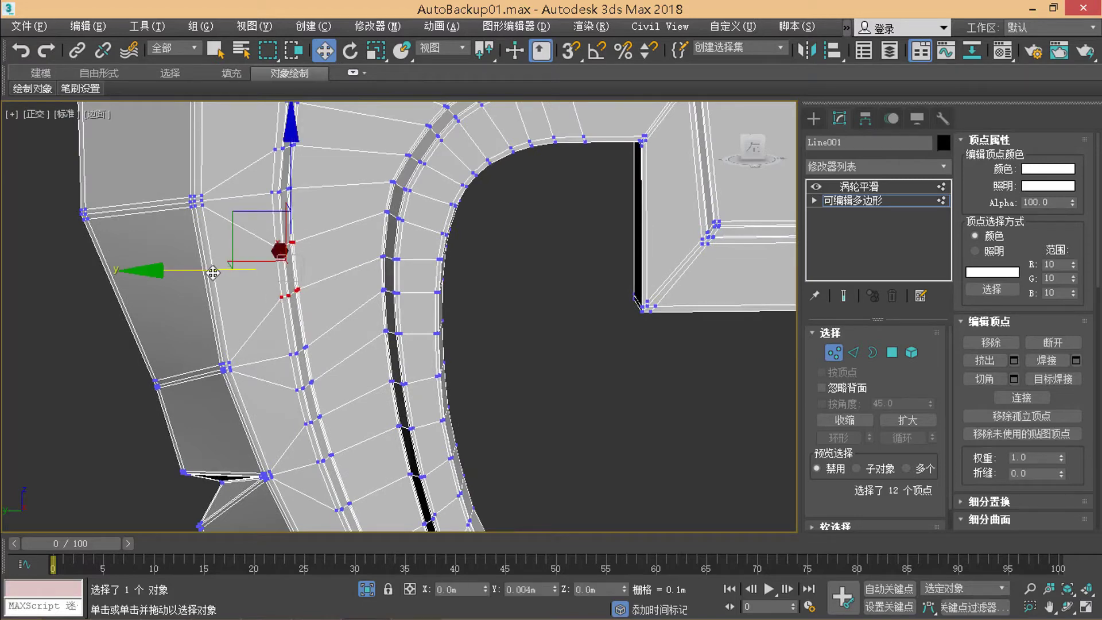
{"action": "left_click", "coordinate": [293, 236]}
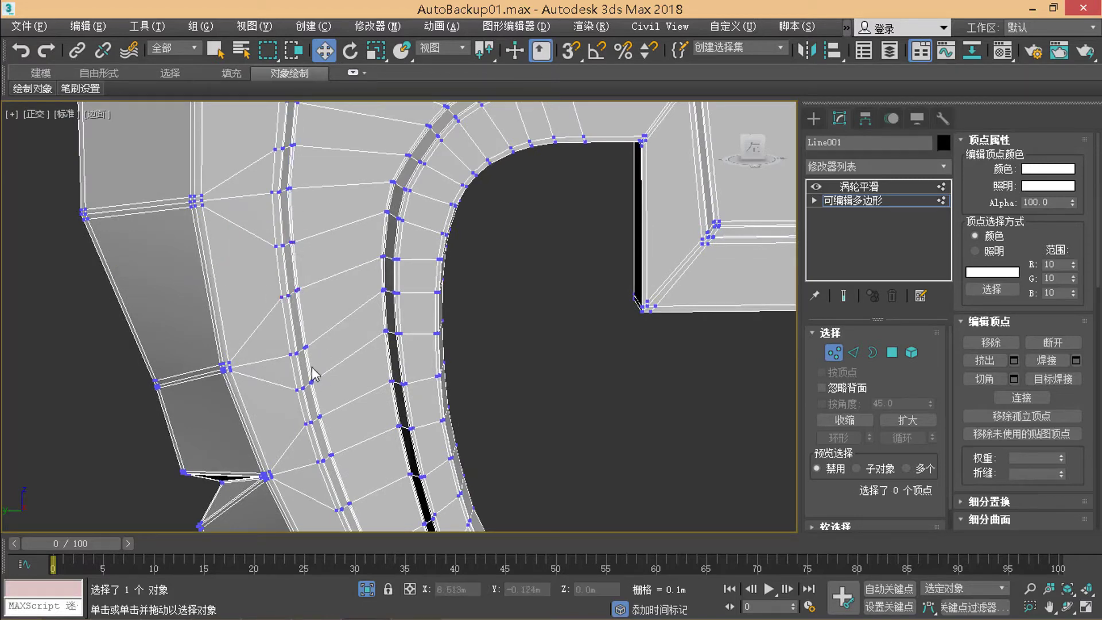
Step: Select and check 12-vertex rows across the curved strip near the rounded corner
{"action": "middle_click_drag", "start_coordinate": [313, 374], "coordinate": [307, 216]}
{"action": "scroll", "coordinate": [299, 241], "scroll_direction": "down", "scroll_amount": 2}
{"action": "scroll", "coordinate": [296, 253], "scroll_direction": "up", "scroll_amount": 3}
{"action": "scroll", "coordinate": [293, 261], "scroll_direction": "up", "scroll_amount": 2}
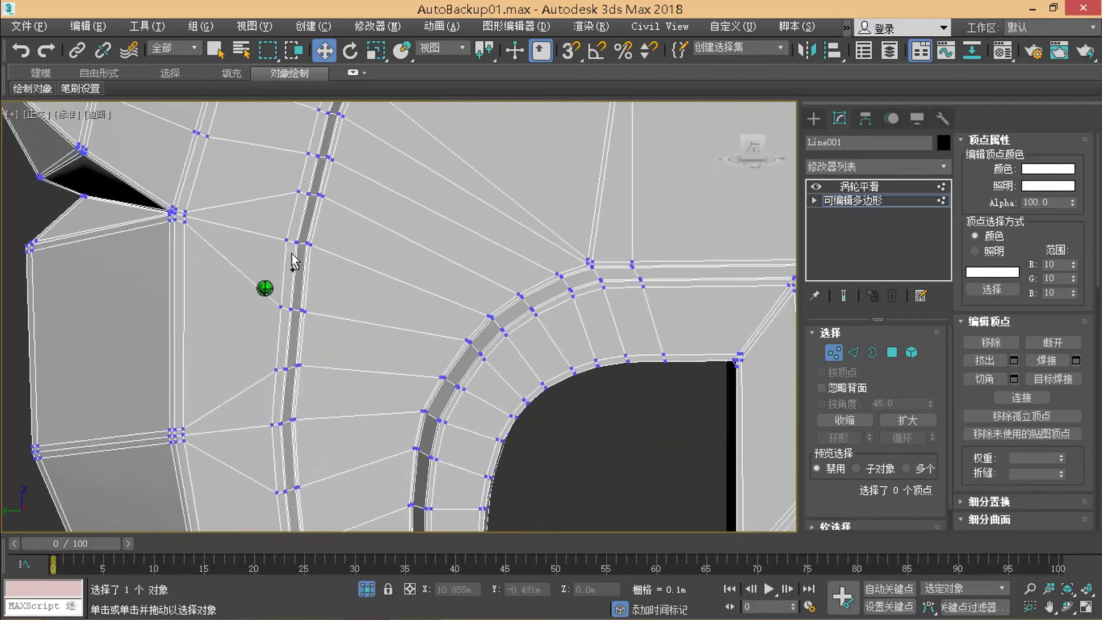
{"action": "left_click_drag", "start_coordinate": [275, 393], "coordinate": [333, 306]}
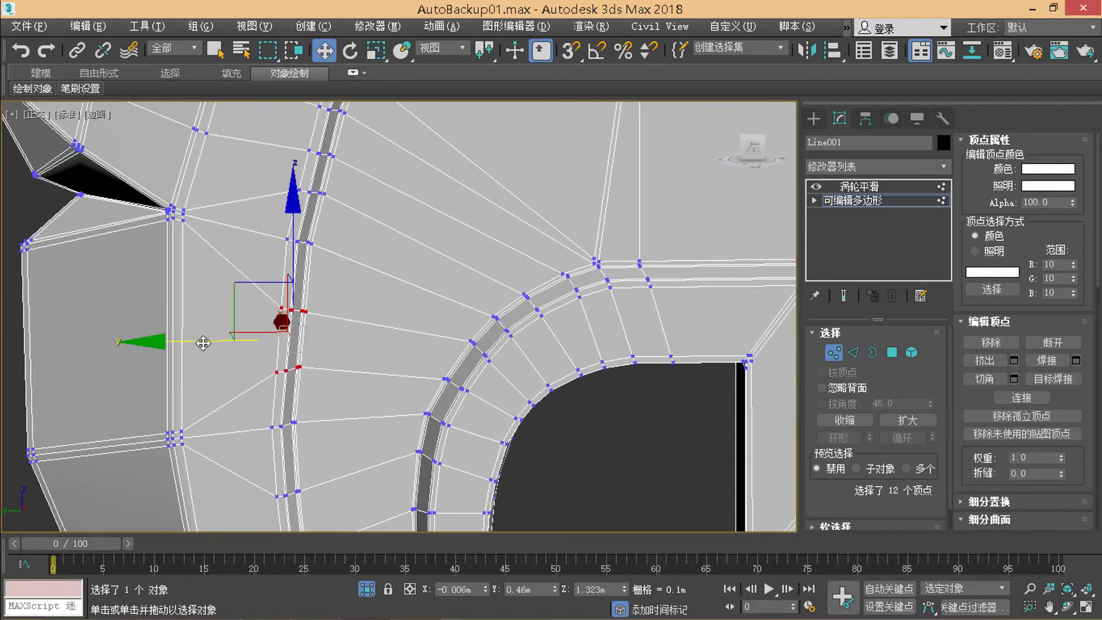
{"action": "left_click", "coordinate": [290, 224]}
{"action": "middle_click_drag", "start_coordinate": [290, 223], "coordinate": [257, 319]}
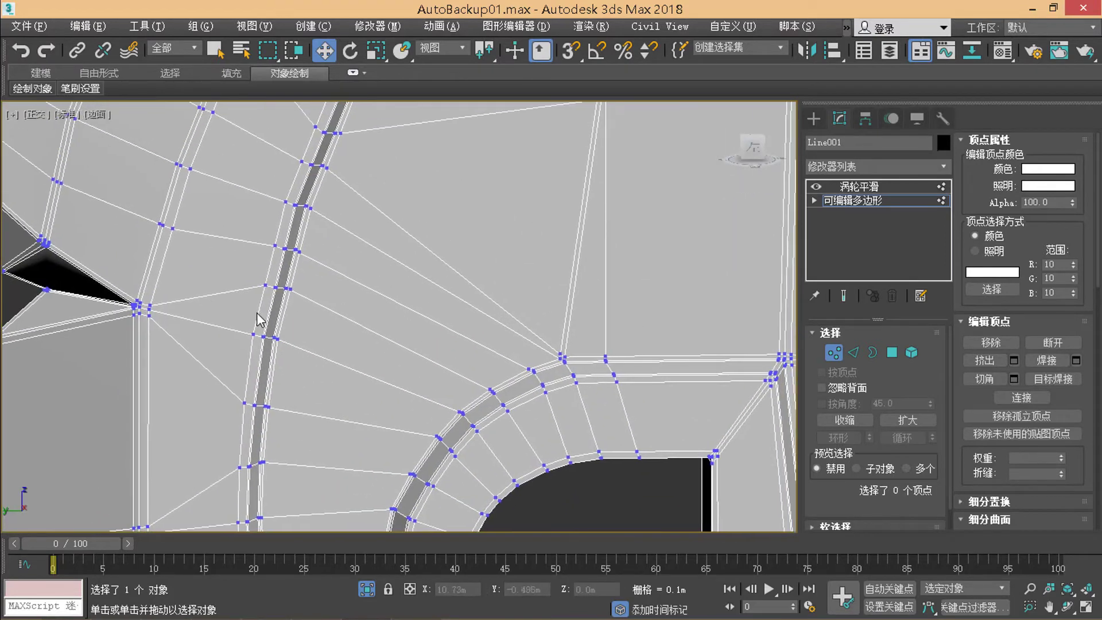
{"action": "left_click_drag", "start_coordinate": [258, 320], "coordinate": [313, 240]}
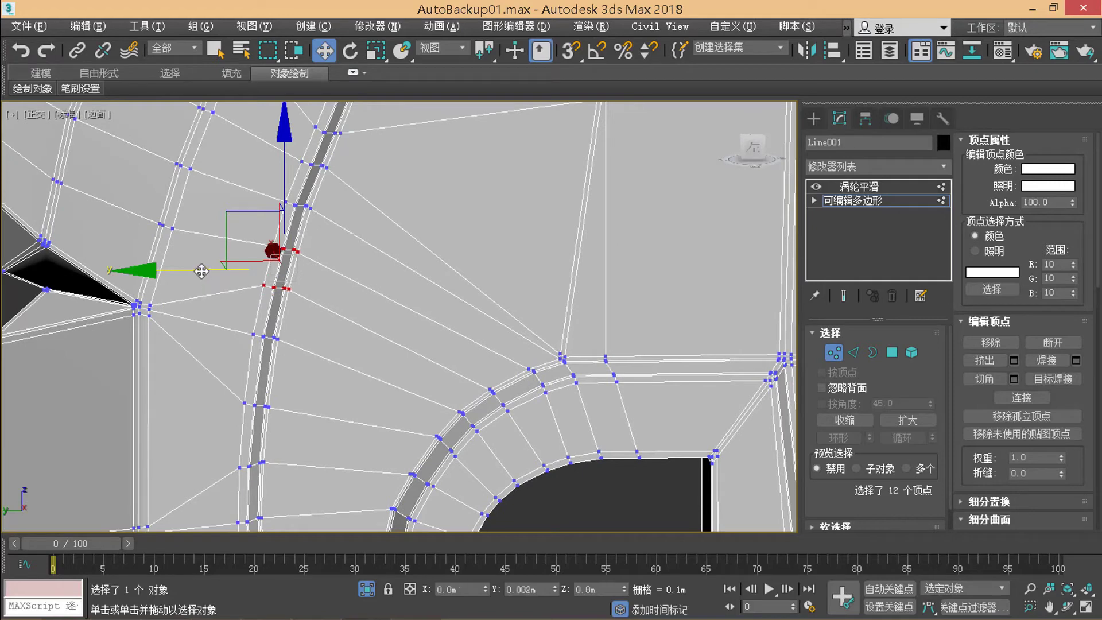
{"action": "left_click", "coordinate": [343, 252]}
Step: Nudge the vertices where the strip meets the corner slightly sideways and upward
{"action": "scroll", "coordinate": [341, 230], "scroll_direction": "down", "scroll_amount": 3}
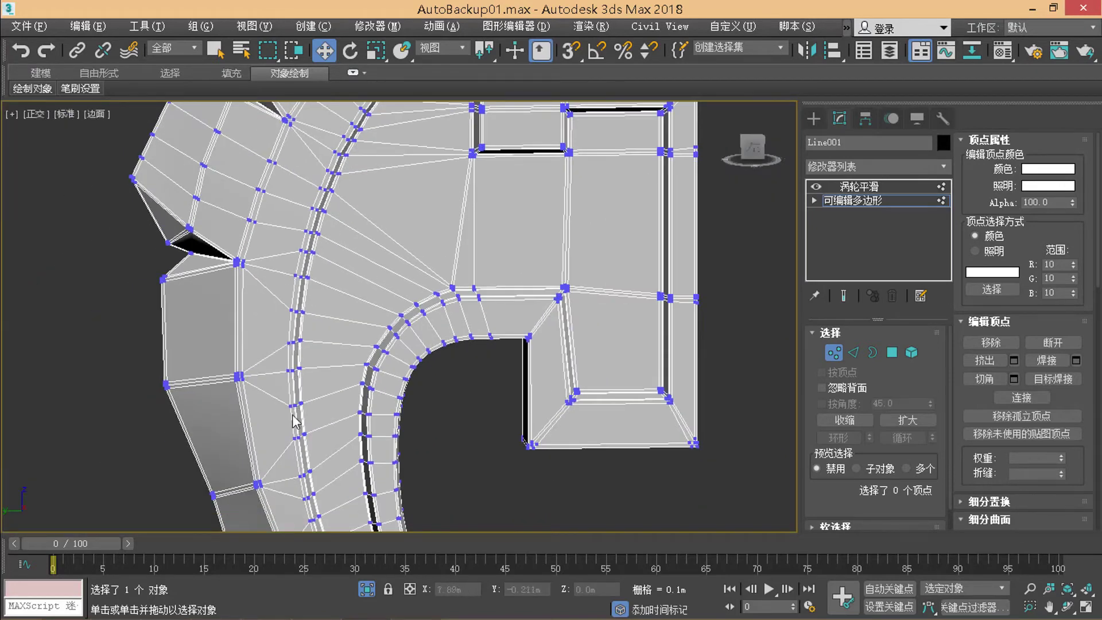
{"action": "scroll", "coordinate": [294, 421], "scroll_direction": "down", "scroll_amount": 2}
{"action": "scroll", "coordinate": [287, 285], "scroll_direction": "up", "scroll_amount": 4}
{"action": "scroll", "coordinate": [274, 354], "scroll_direction": "up", "scroll_amount": 1}
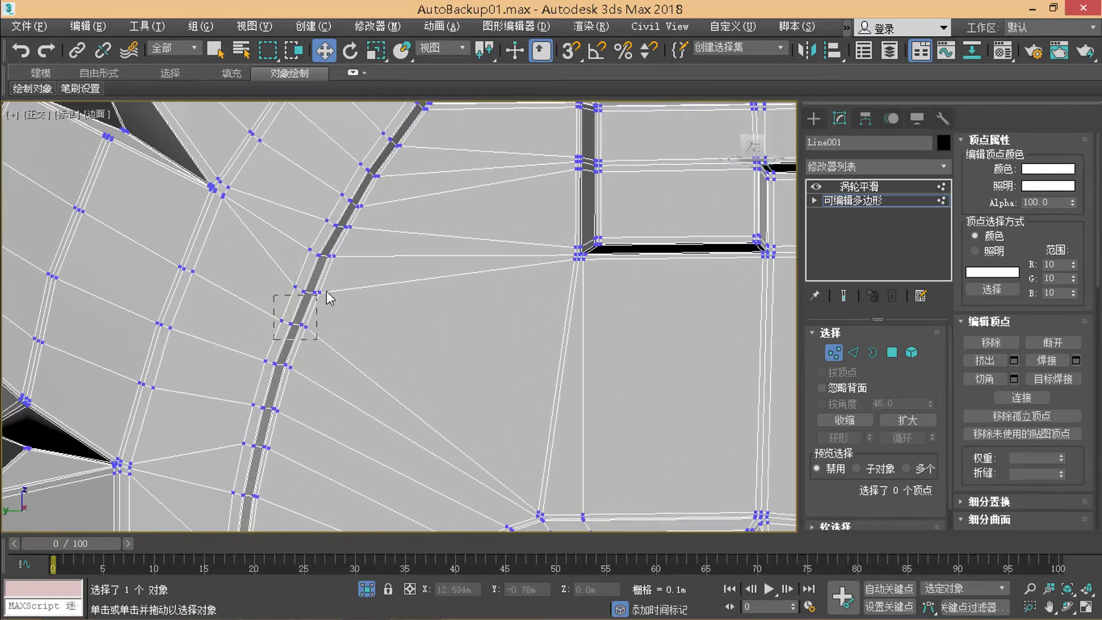
{"action": "left_click_drag", "start_coordinate": [274, 339], "coordinate": [326, 292]}
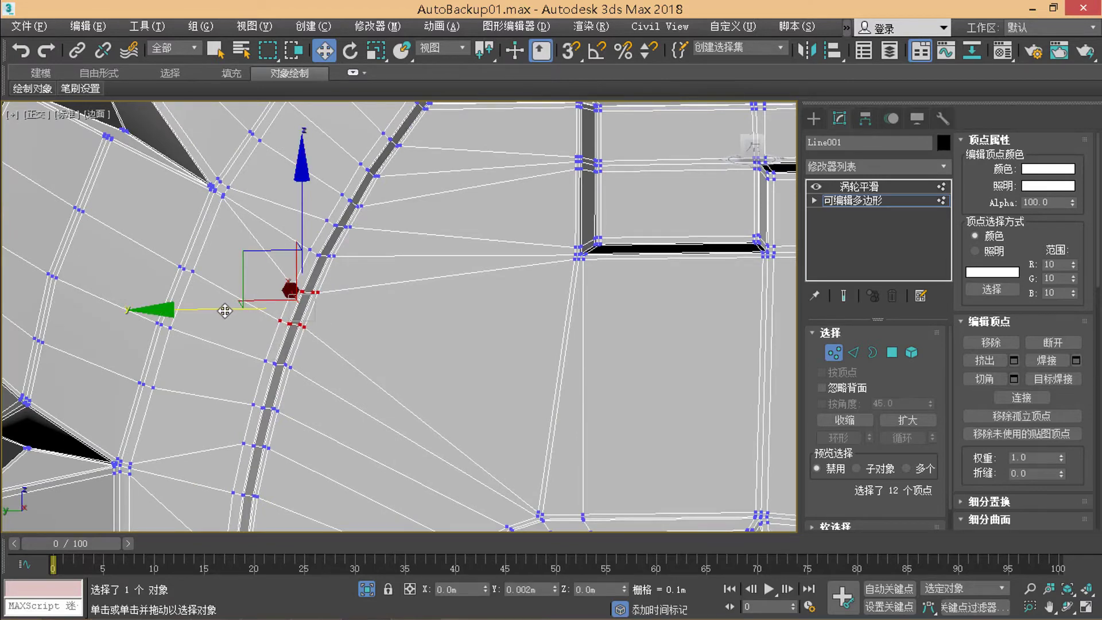
{"action": "scroll", "coordinate": [345, 310], "scroll_direction": "down", "scroll_amount": 2}
{"action": "left_click_drag", "start_coordinate": [283, 293], "coordinate": [327, 253]}
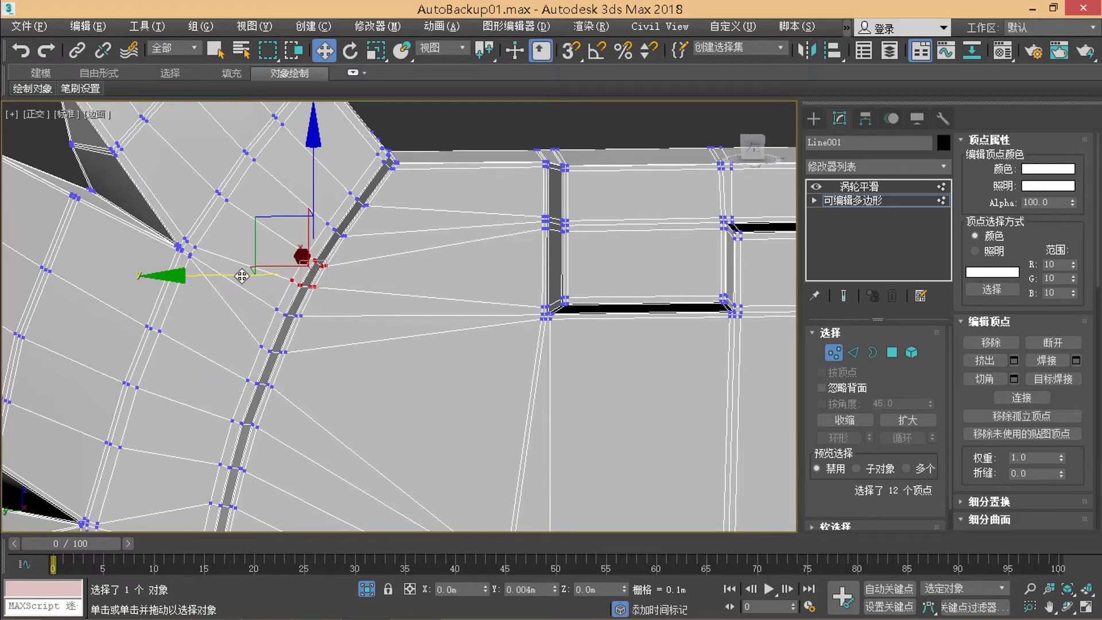
{"action": "left_click_drag", "start_coordinate": [241, 276], "coordinate": [239, 276]}
{"action": "left_click_drag", "start_coordinate": [310, 197], "coordinate": [309, 198]}
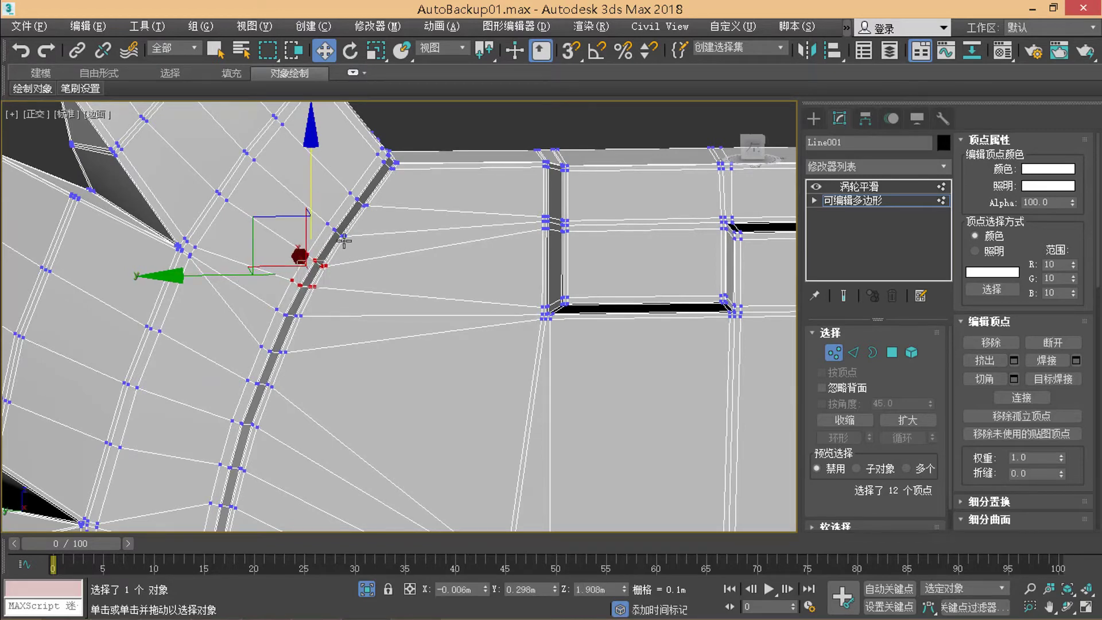
{"action": "left_click", "coordinate": [359, 221]}
Step: Check six vertices at the strip's corner, clear the selection and leave vertex editing
{"action": "middle_click_drag", "start_coordinate": [359, 222], "coordinate": [327, 276]}
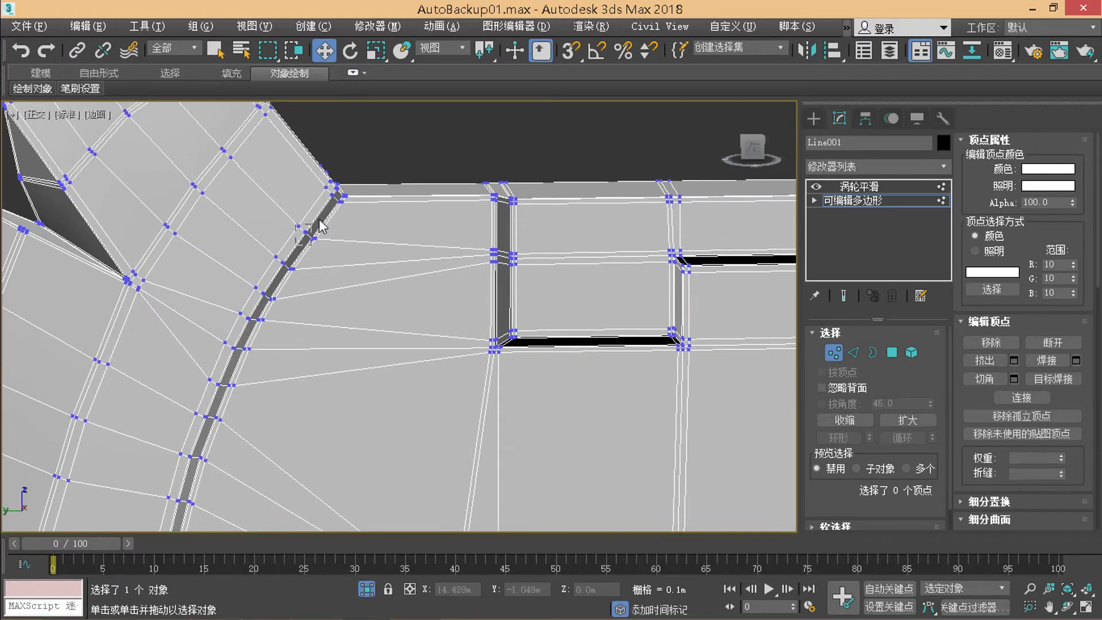
{"action": "left_click_drag", "start_coordinate": [320, 226], "coordinate": [312, 246]}
{"action": "scroll", "coordinate": [283, 258], "scroll_direction": "up", "scroll_amount": 2}
{"action": "scroll", "coordinate": [245, 290], "scroll_direction": "up", "scroll_amount": 2}
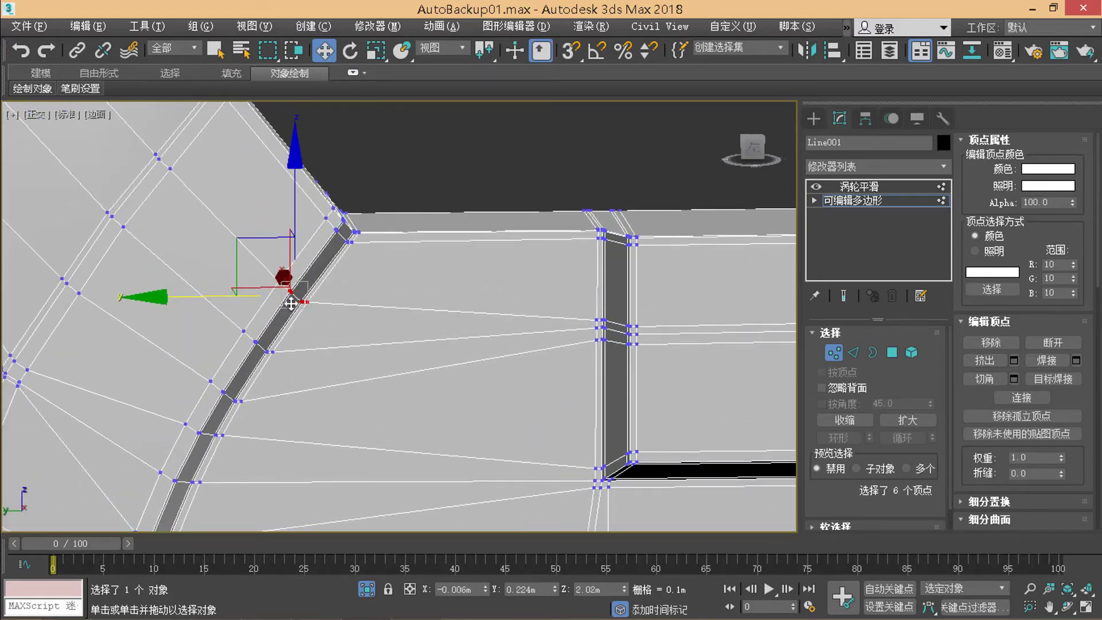
{"action": "left_click", "coordinate": [374, 215]}
{"action": "scroll", "coordinate": [374, 215], "scroll_direction": "down", "scroll_amount": 3}
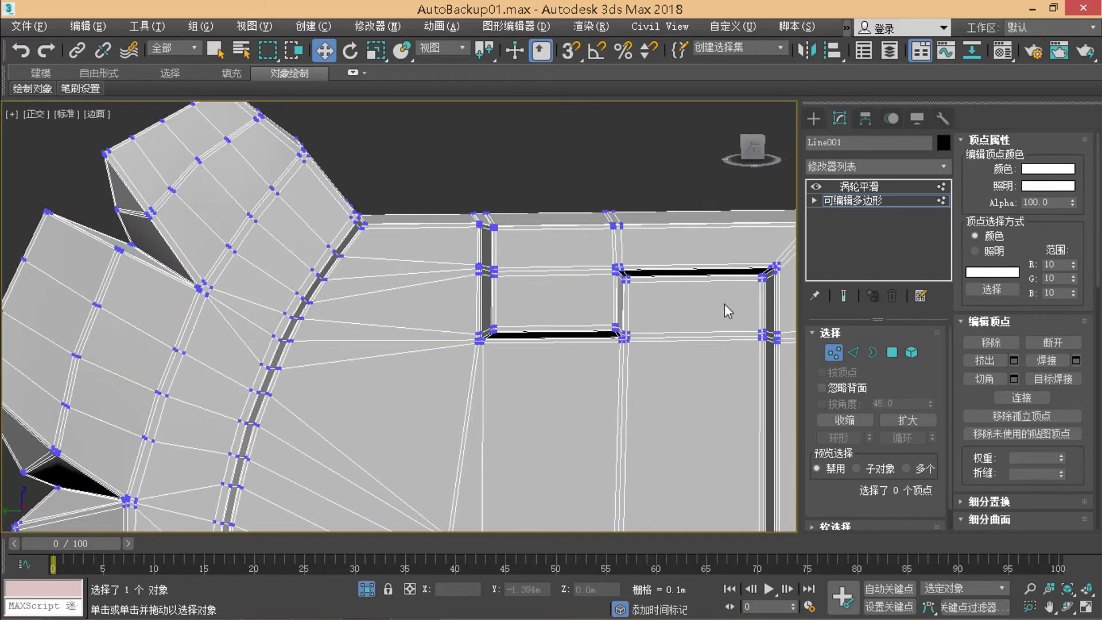
{"action": "left_click", "coordinate": [835, 355]}
Step: Deselect the part and hide wire edges (F4) to view the smoothed shape
{"action": "left_click", "coordinate": [537, 169]}
{"action": "scroll", "coordinate": [433, 282], "scroll_direction": "down", "scroll_amount": 2}
{"action": "scroll", "coordinate": [427, 271], "scroll_direction": "down", "scroll_amount": 1}
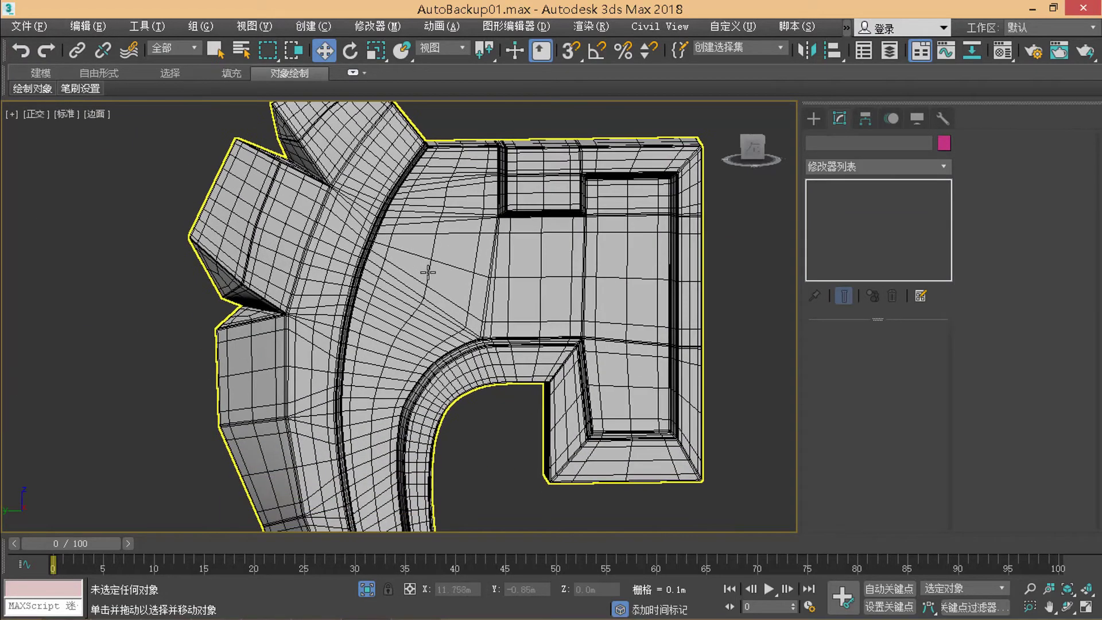
{"action": "key", "text": "F4"}
{"action": "middle_click_drag", "start_coordinate": [445, 283], "coordinate": [455, 249]}
{"action": "scroll", "coordinate": [423, 298], "scroll_direction": "down", "scroll_amount": 3}
{"action": "scroll", "coordinate": [439, 307], "scroll_direction": "down", "scroll_amount": 1}
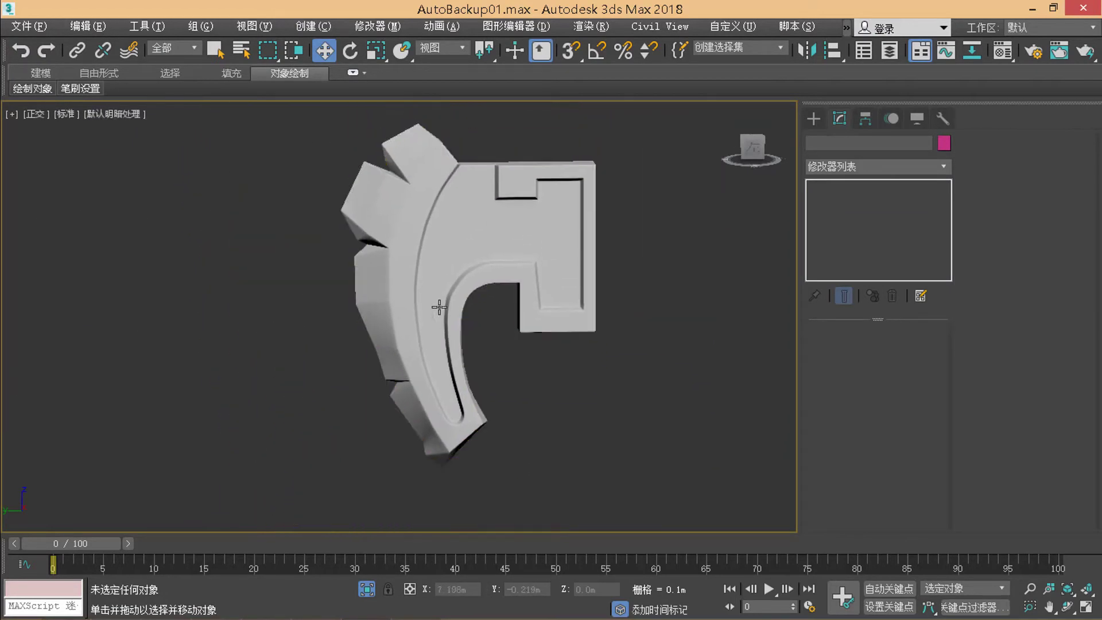
{"action": "scroll", "coordinate": [439, 307], "scroll_direction": "up", "scroll_amount": 2}
{"action": "scroll", "coordinate": [436, 281], "scroll_direction": "up", "scroll_amount": 1}
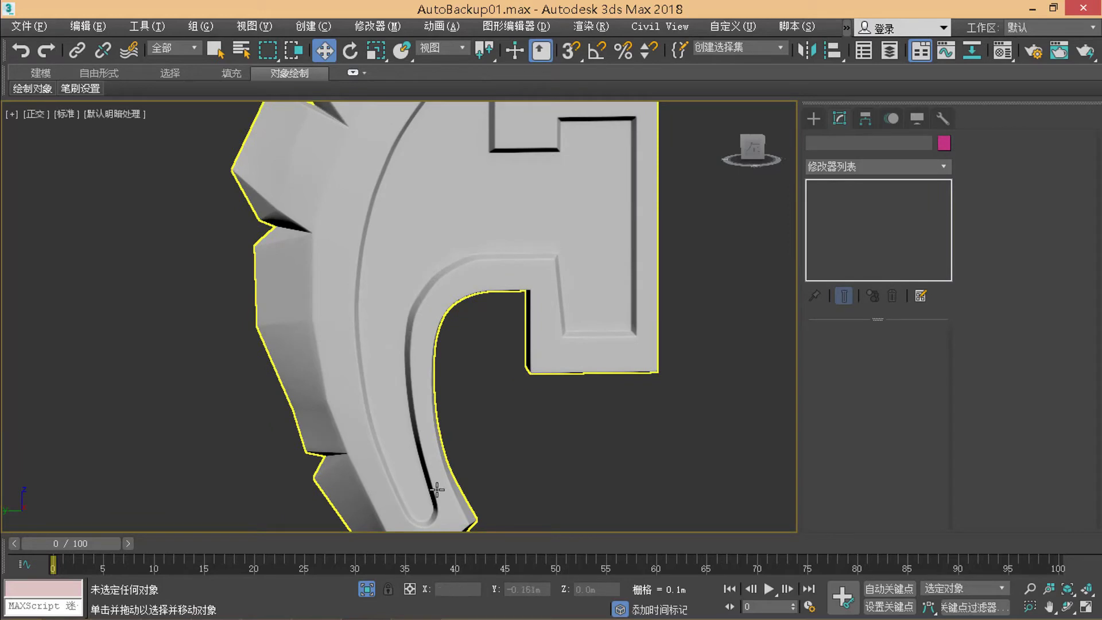
{"action": "scroll", "coordinate": [406, 306], "scroll_direction": "up", "scroll_amount": 2}
Step: Maximize the perspective view and orbit along the smoothed groove to inspect it
{"action": "key", "text": "alt+w"}
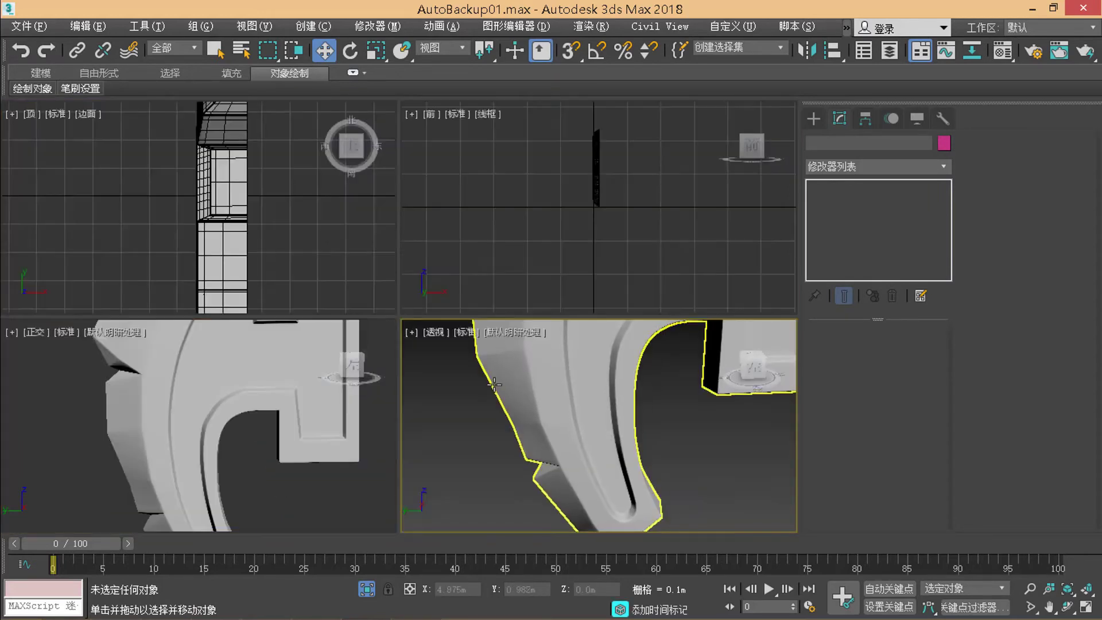
{"action": "left_click", "coordinate": [505, 344]}
{"action": "key", "text": "alt+w"}
{"action": "scroll", "coordinate": [536, 246], "scroll_direction": "down", "scroll_amount": 3}
{"action": "scroll", "coordinate": [462, 309], "scroll_direction": "up", "scroll_amount": 2}
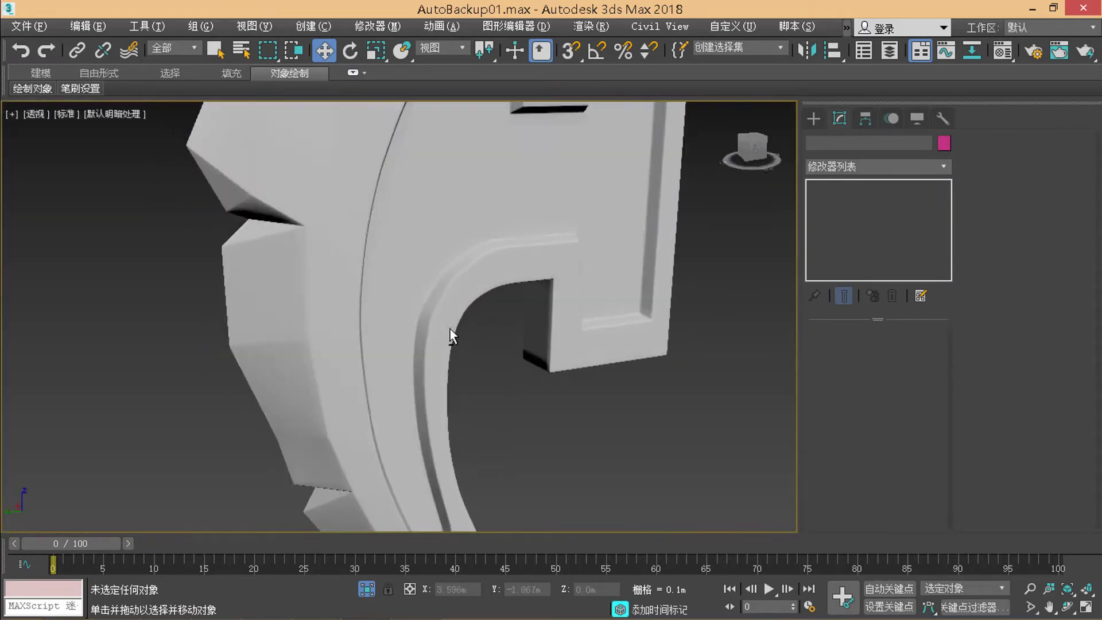
{"action": "mouse_move", "coordinate": [449, 333]}
{"action": "middle_mouse_down"}
{"action": "mouse_move", "coordinate": [424, 353]}
{"action": "mouse_move", "coordinate": [418, 319]}
{"action": "mouse_move", "coordinate": [433, 345]}
{"action": "mouse_move", "coordinate": [409, 342]}
{"action": "mouse_move", "coordinate": [404, 327]}
{"action": "mouse_move", "coordinate": [332, 342]}
{"action": "middle_mouse_up"}
{"action": "scroll", "coordinate": [379, 344], "scroll_direction": "up", "scroll_amount": 4}
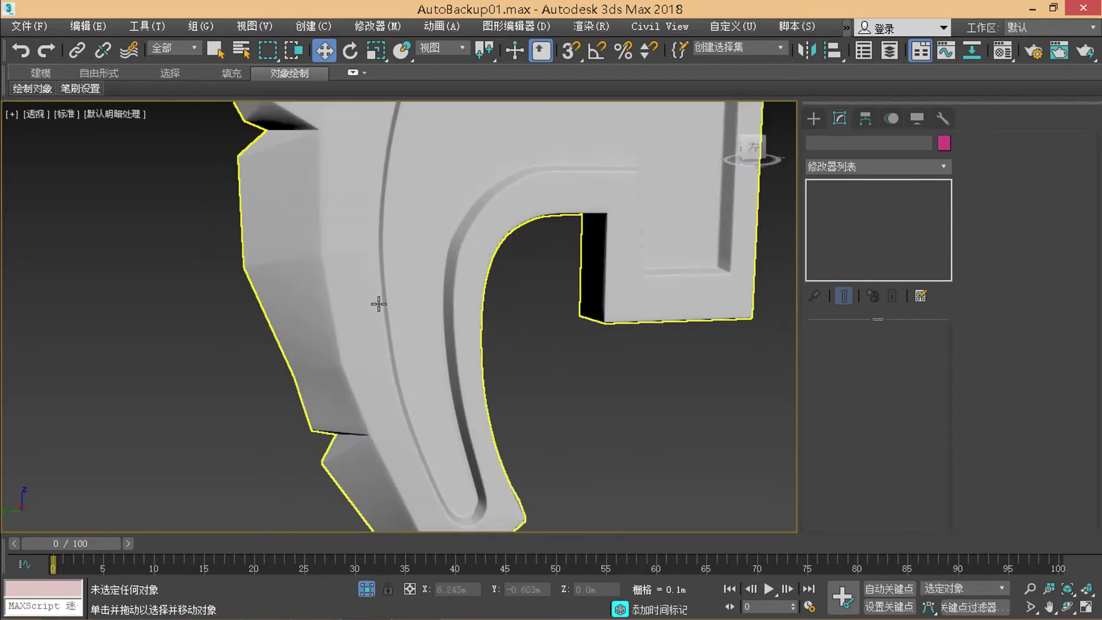
{"action": "middle_click_drag", "start_coordinate": [378, 304], "coordinate": [386, 328], "text": "alt"}
Step: Return to the orthographic view, show edges again with F4, and select Line001
{"action": "key", "text": "alt+w"}
{"action": "key", "text": "alt+w"}
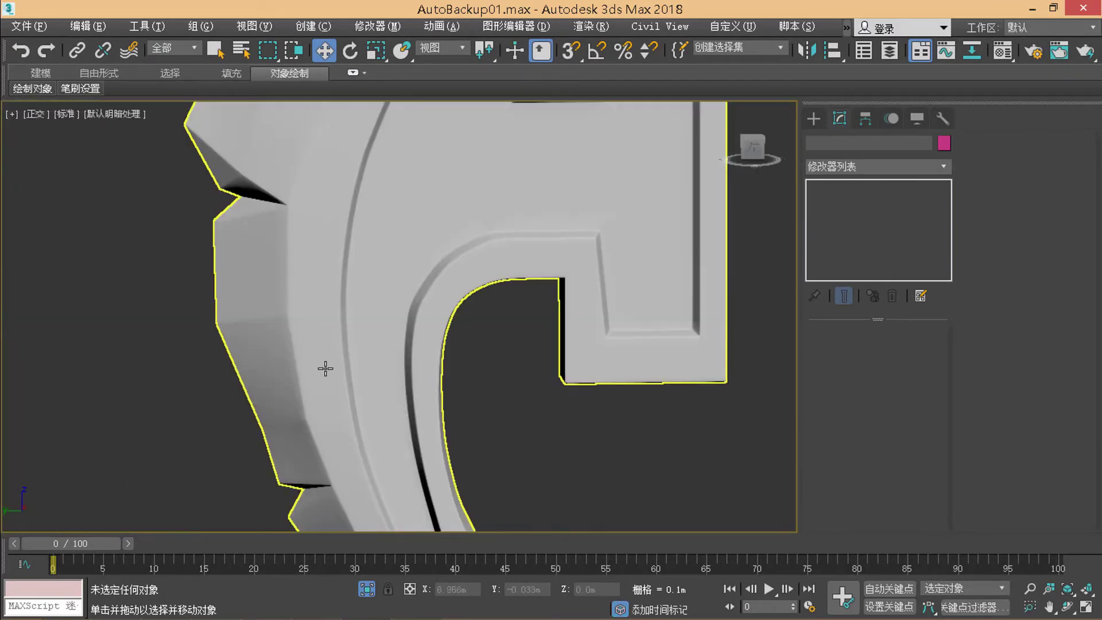
{"action": "middle_click_drag", "start_coordinate": [325, 369], "coordinate": [356, 331]}
{"action": "key", "text": "F4"}
{"action": "left_click", "coordinate": [446, 306]}
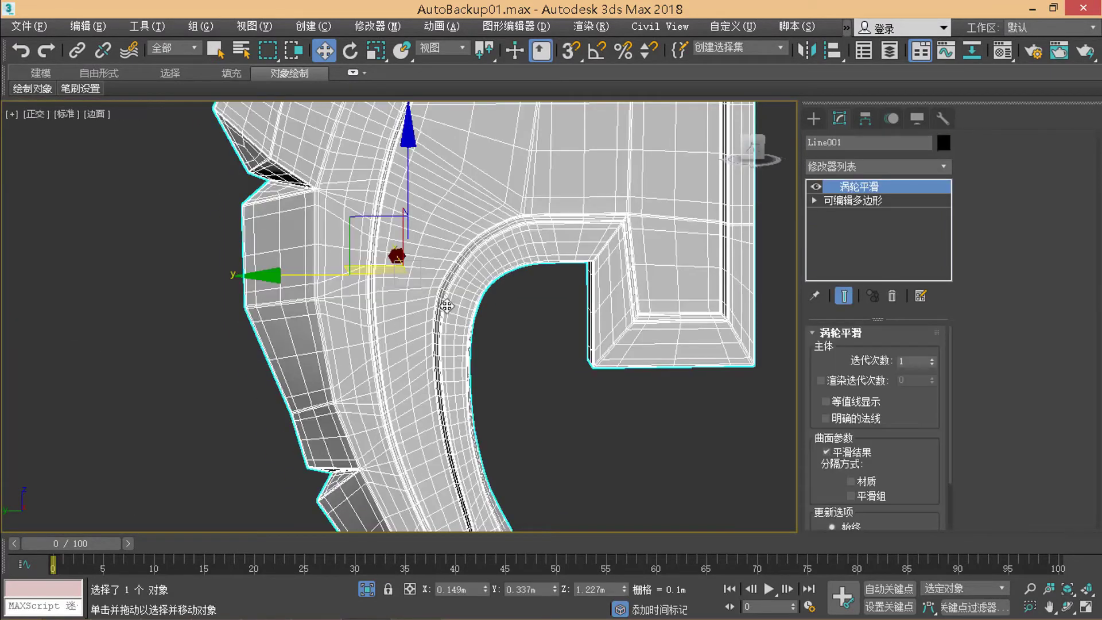
Step: Switch Line001 to its Editable Poly level under TurboSmooth and zoom in on the groove's bend
{"action": "left_click", "coordinate": [869, 200]}
{"action": "scroll", "coordinate": [394, 314], "scroll_direction": "up", "scroll_amount": 2}
{"action": "scroll", "coordinate": [381, 351], "scroll_direction": "up", "scroll_amount": 1}
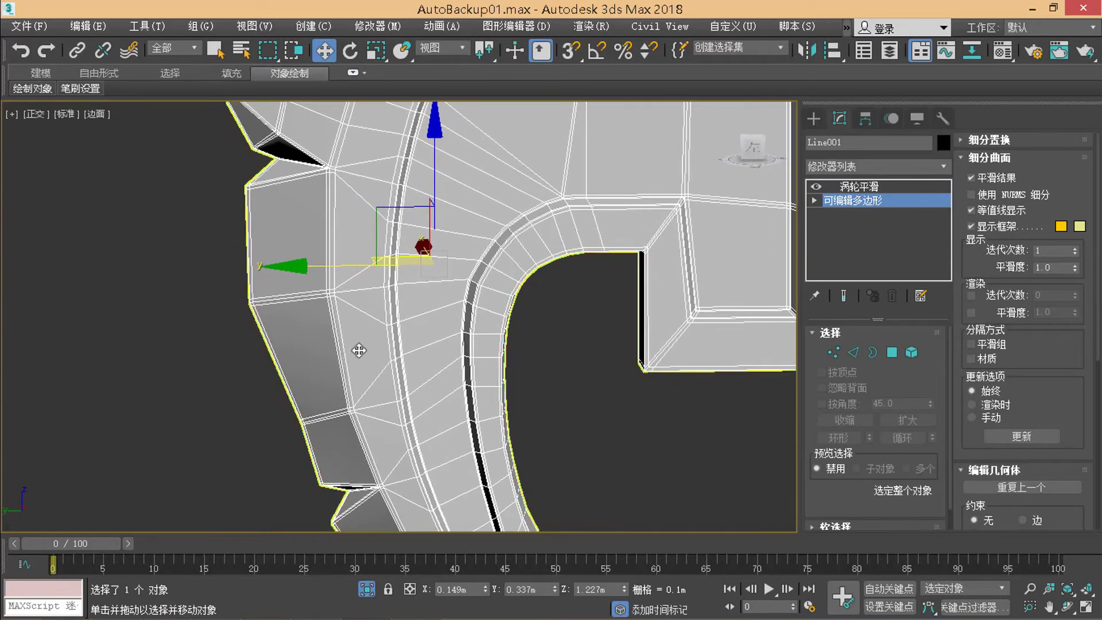
{"action": "scroll", "coordinate": [359, 350], "scroll_direction": "up", "scroll_amount": 1}
{"action": "scroll", "coordinate": [369, 344], "scroll_direction": "up", "scroll_amount": 1}
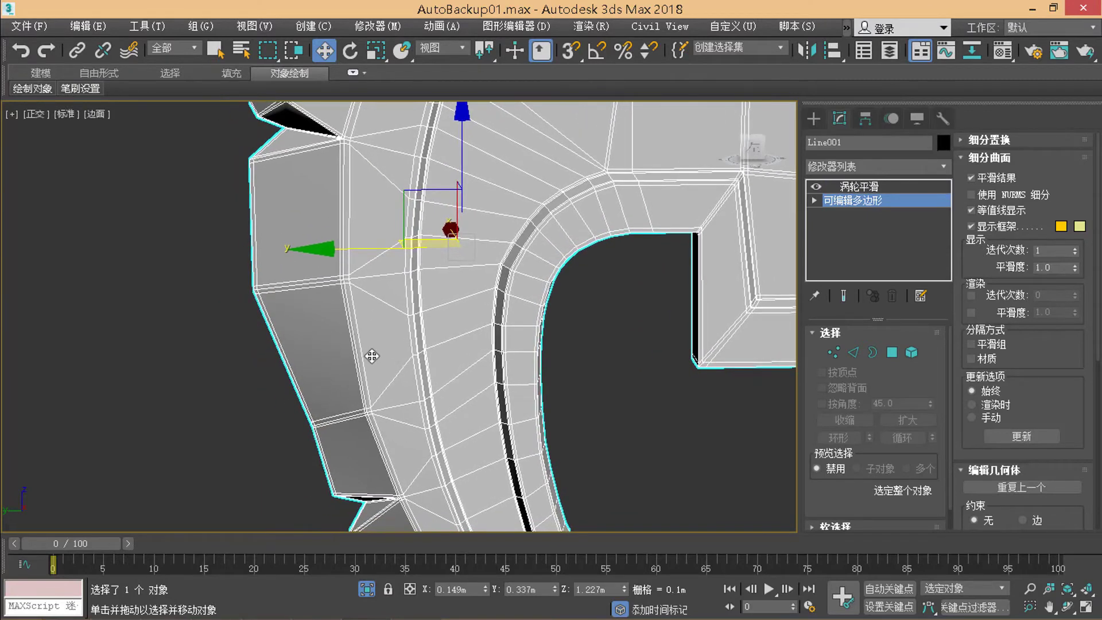
{"action": "mouse_move", "coordinate": [372, 355]}
{"action": "middle_mouse_down"}
{"action": "mouse_move", "coordinate": [394, 302]}
{"action": "mouse_move", "coordinate": [373, 364]}
{"action": "middle_mouse_up"}
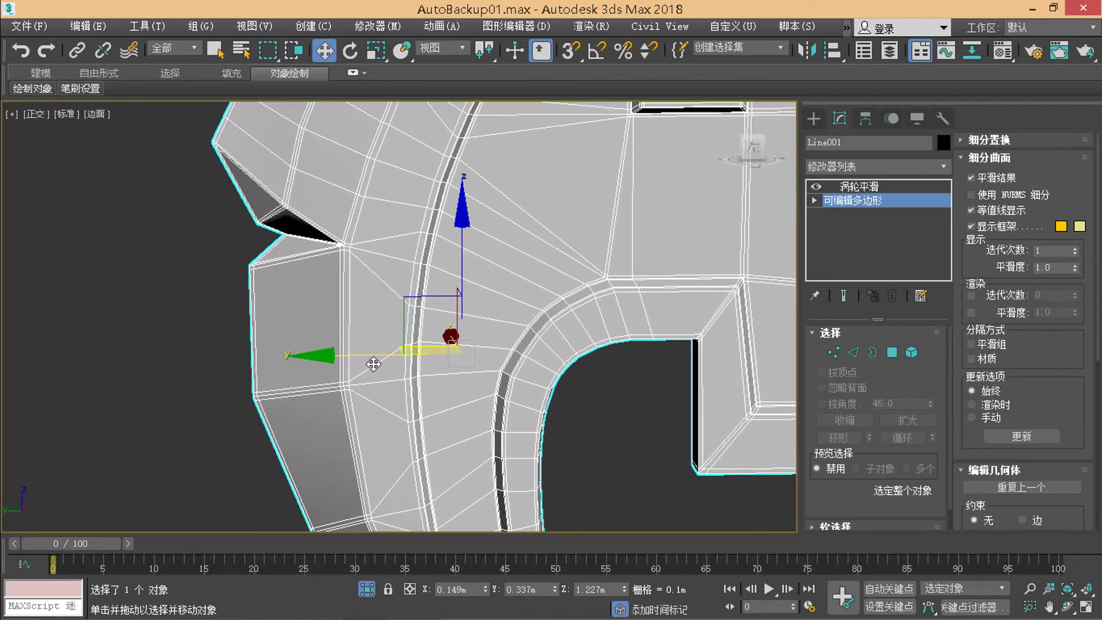
{"action": "scroll", "coordinate": [361, 345], "scroll_direction": "up", "scroll_amount": 1}
{"action": "scroll", "coordinate": [369, 339], "scroll_direction": "up", "scroll_amount": 1}
{"action": "scroll", "coordinate": [378, 346], "scroll_direction": "up", "scroll_amount": 1}
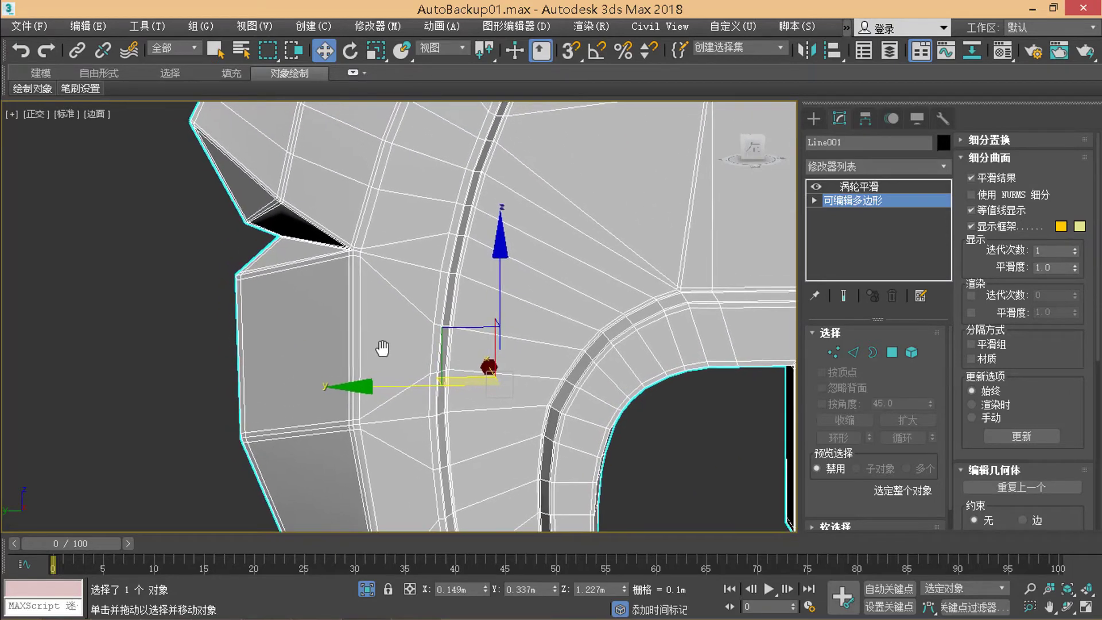
{"action": "scroll", "coordinate": [376, 342], "scroll_direction": "up", "scroll_amount": 1}
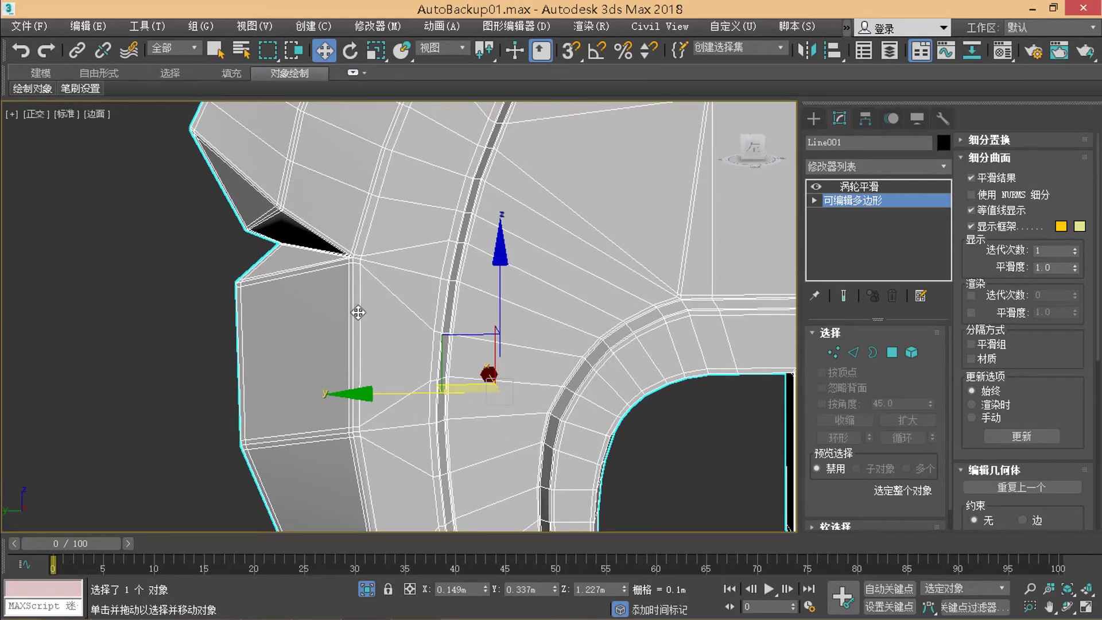
Step: Lower the top vertex of the side edge left of the groove along Z
{"action": "key", "text": "1"}
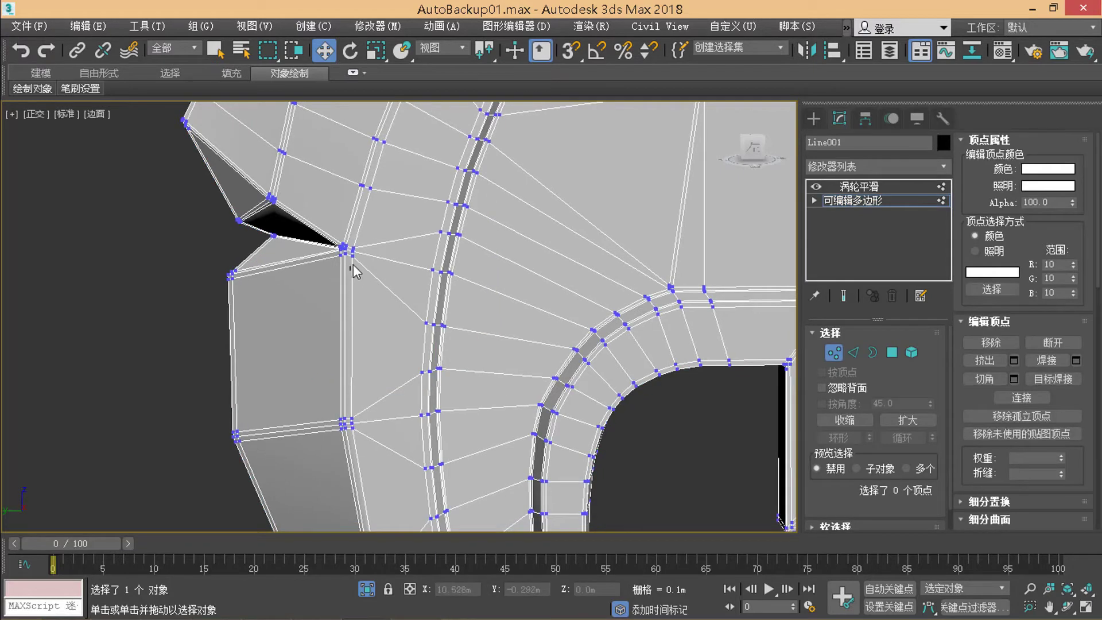
{"action": "left_click", "coordinate": [355, 259]}
{"action": "left_click_drag", "start_coordinate": [355, 182], "coordinate": [361, 430]}
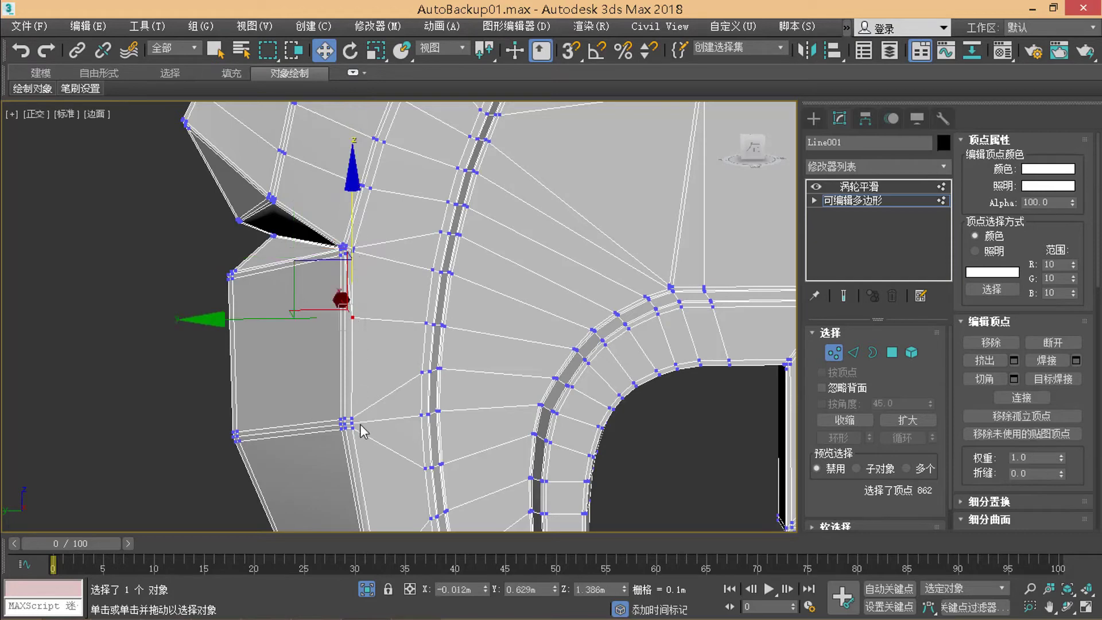
{"action": "left_click", "coordinate": [355, 424]}
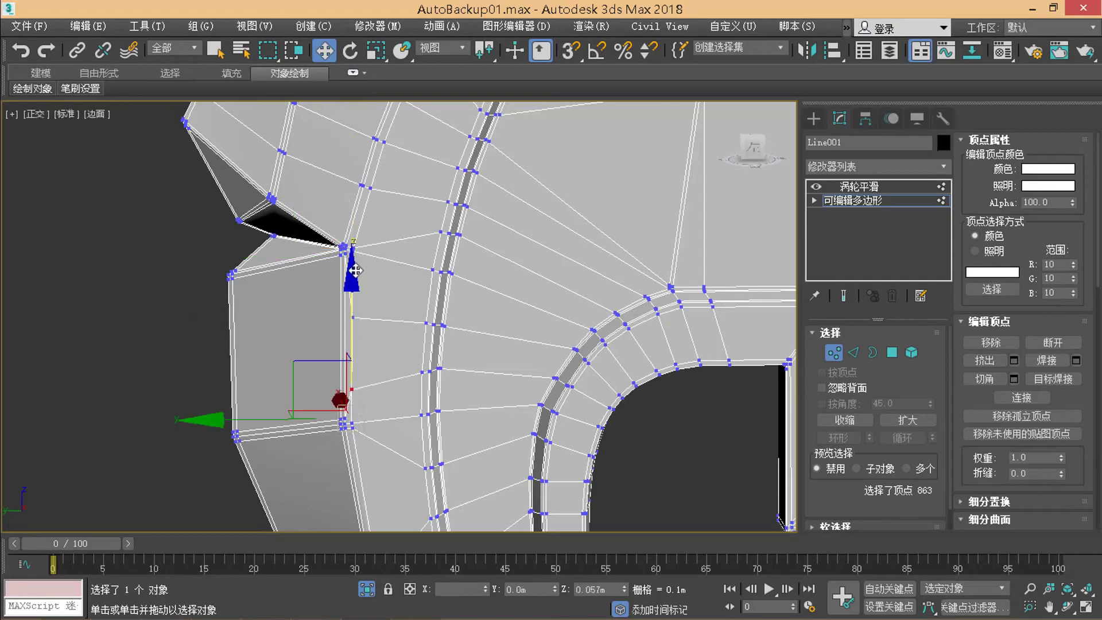
{"action": "left_click", "coordinate": [375, 321]}
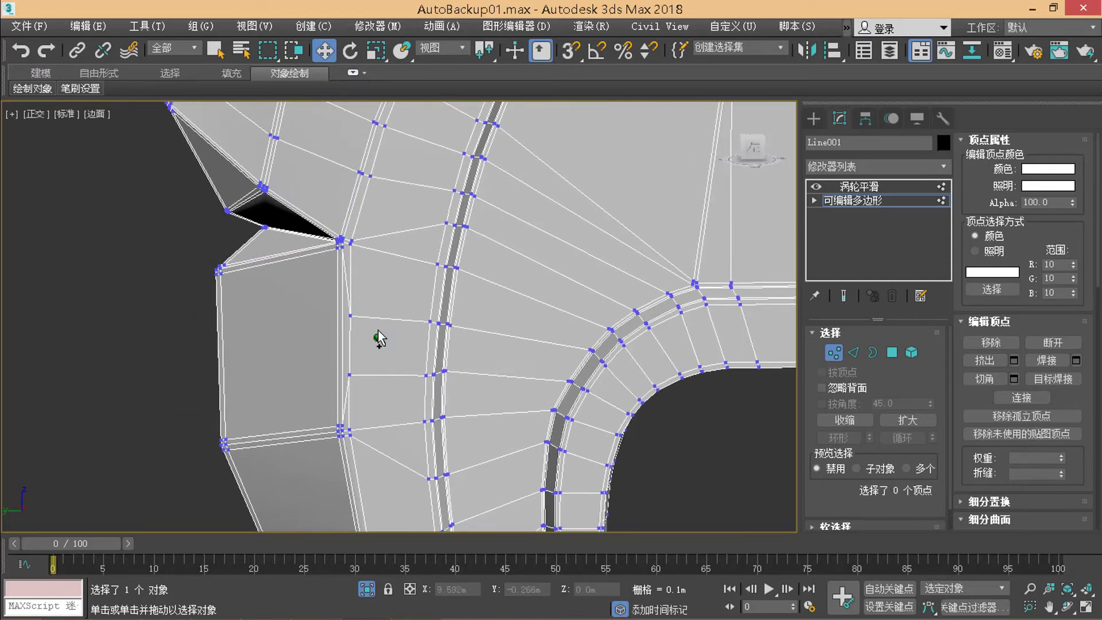
{"action": "mouse_move", "coordinate": [379, 337]}
{"action": "middle_mouse_down"}
{"action": "mouse_move", "coordinate": [390, 347]}
{"action": "mouse_move", "coordinate": [380, 342]}
{"action": "mouse_move", "coordinate": [375, 360]}
{"action": "mouse_move", "coordinate": [385, 325]}
{"action": "middle_mouse_up"}
{"action": "scroll", "coordinate": [383, 326], "scroll_direction": "up", "scroll_amount": 2}
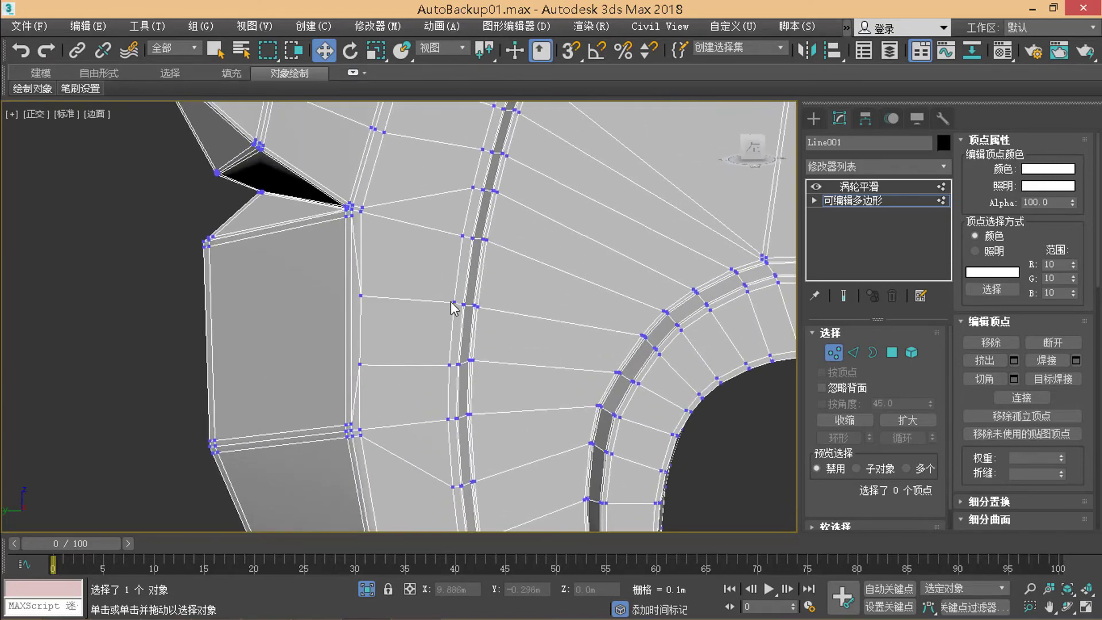
{"action": "middle_click_drag", "start_coordinate": [475, 291], "coordinate": [483, 298]}
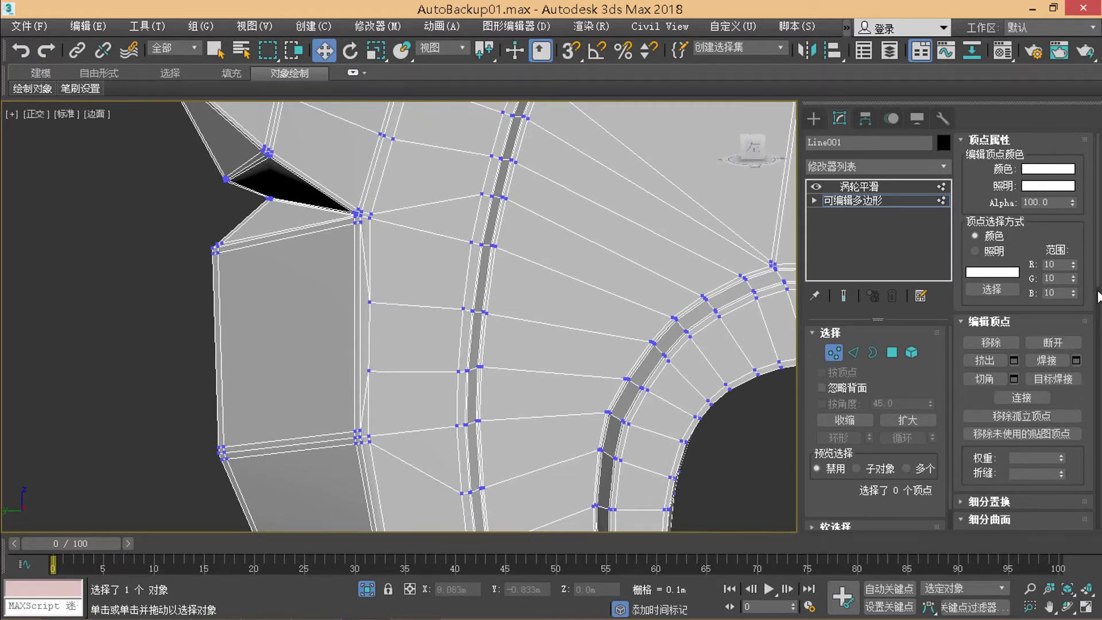
{"action": "scroll", "coordinate": [1098, 296], "scroll_direction": "down", "scroll_amount": 5}
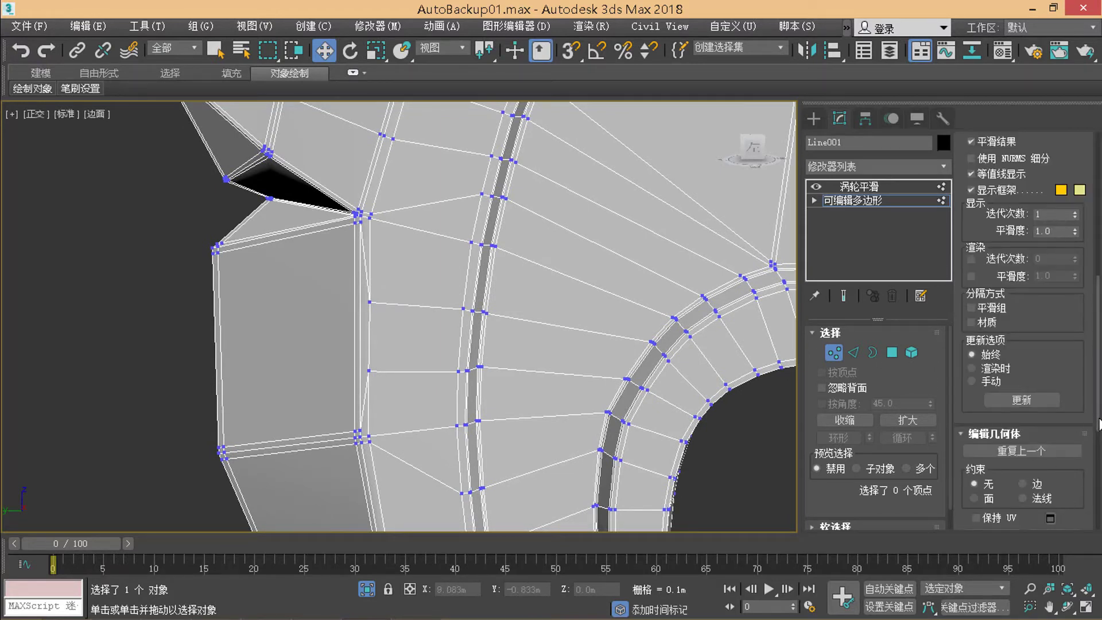
{"action": "scroll", "coordinate": [1099, 425], "scroll_direction": "down", "scroll_amount": 3}
Step: Cut new edges across the narrow side face and select the six new vertices
{"action": "left_click", "coordinate": [1049, 425]}
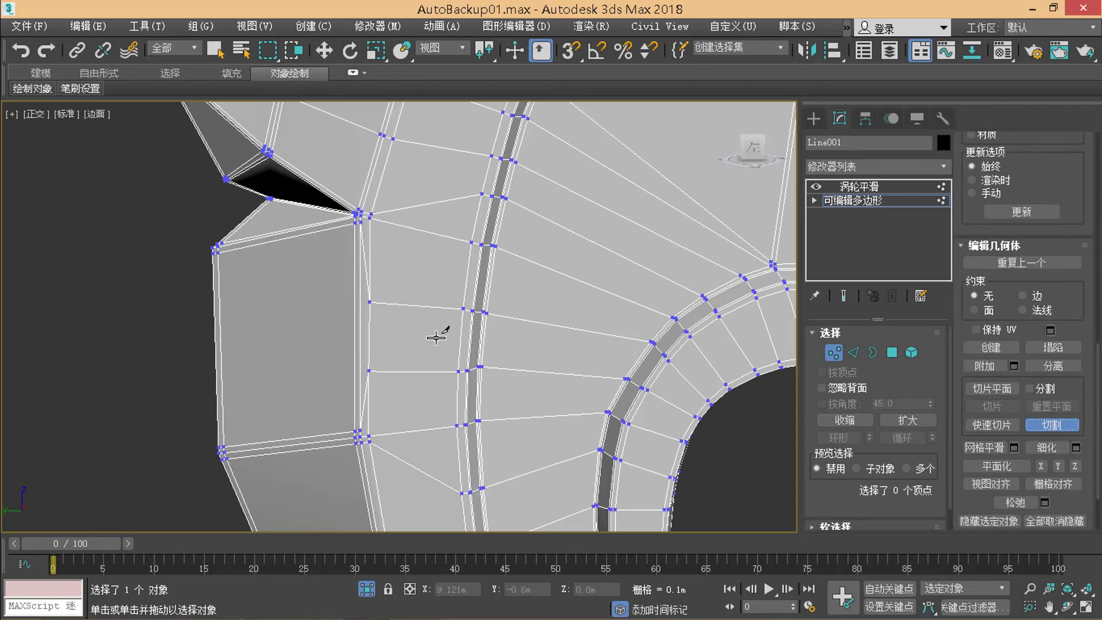
{"action": "left_click", "coordinate": [370, 302]}
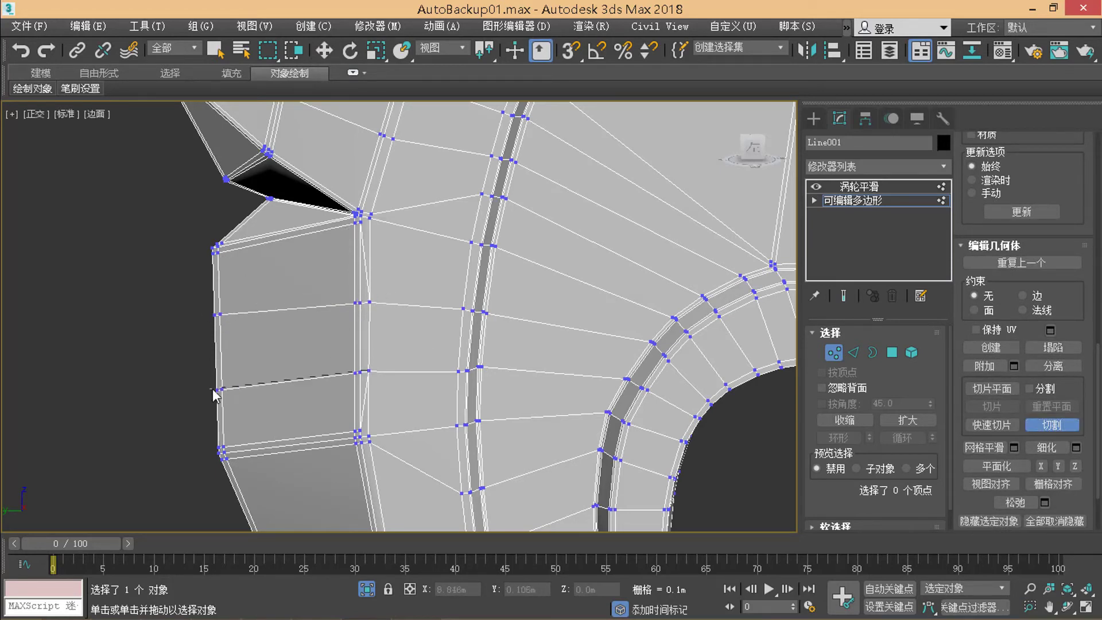
{"action": "key", "text": "w"}
{"action": "left_click_drag", "start_coordinate": [379, 292], "coordinate": [339, 304]}
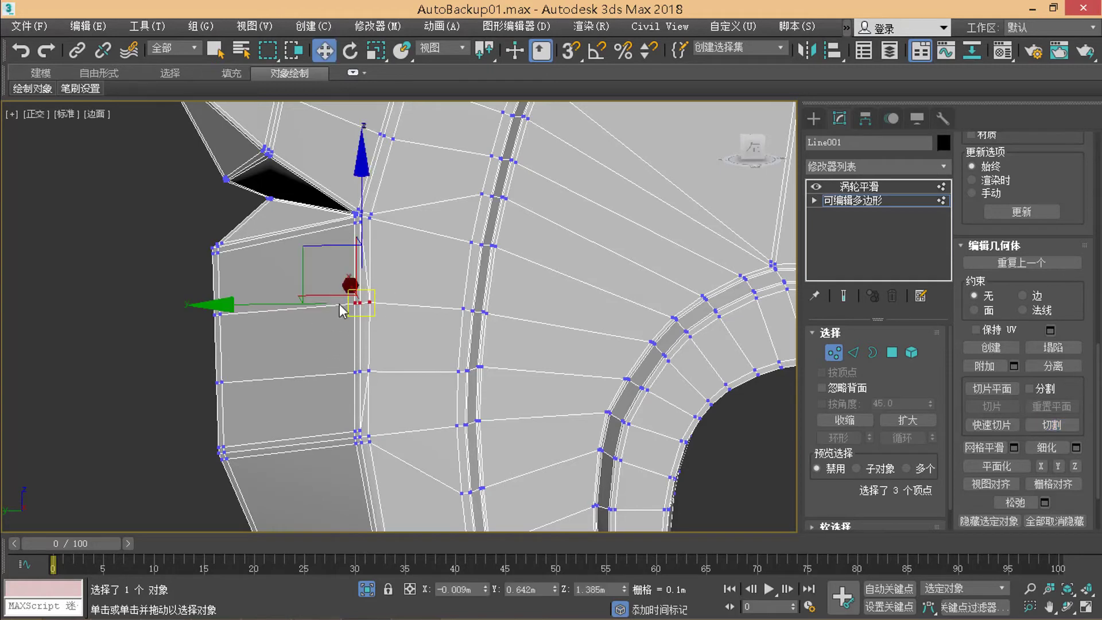
{"action": "left_click_drag", "start_coordinate": [347, 360], "coordinate": [379, 382], "text": "ctrl"}
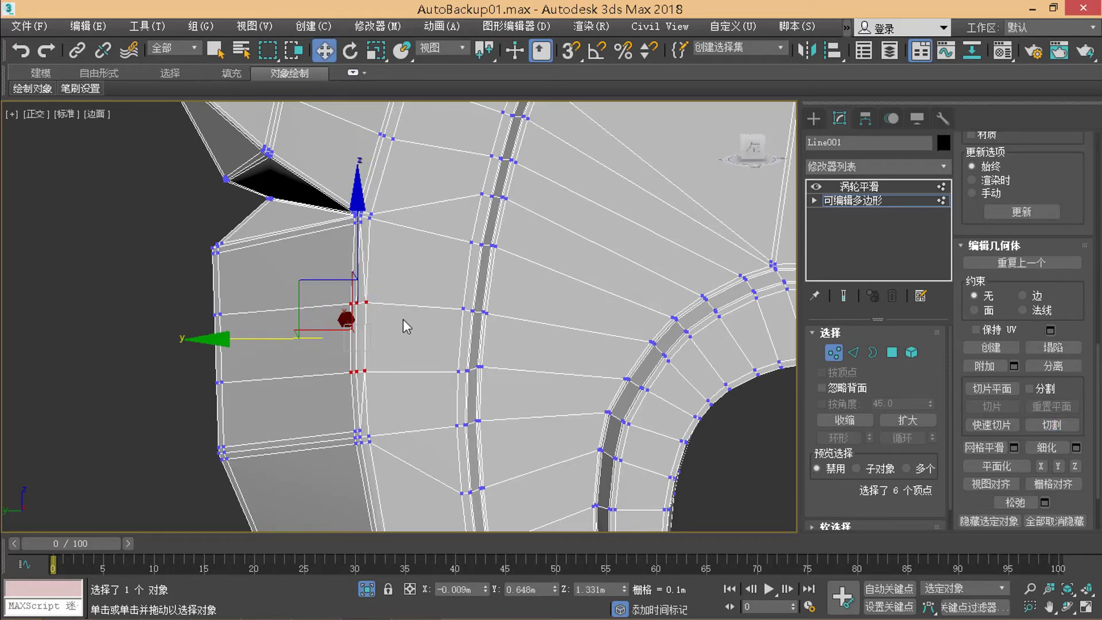
{"action": "scroll", "coordinate": [346, 313], "scroll_direction": "down", "scroll_amount": 2}
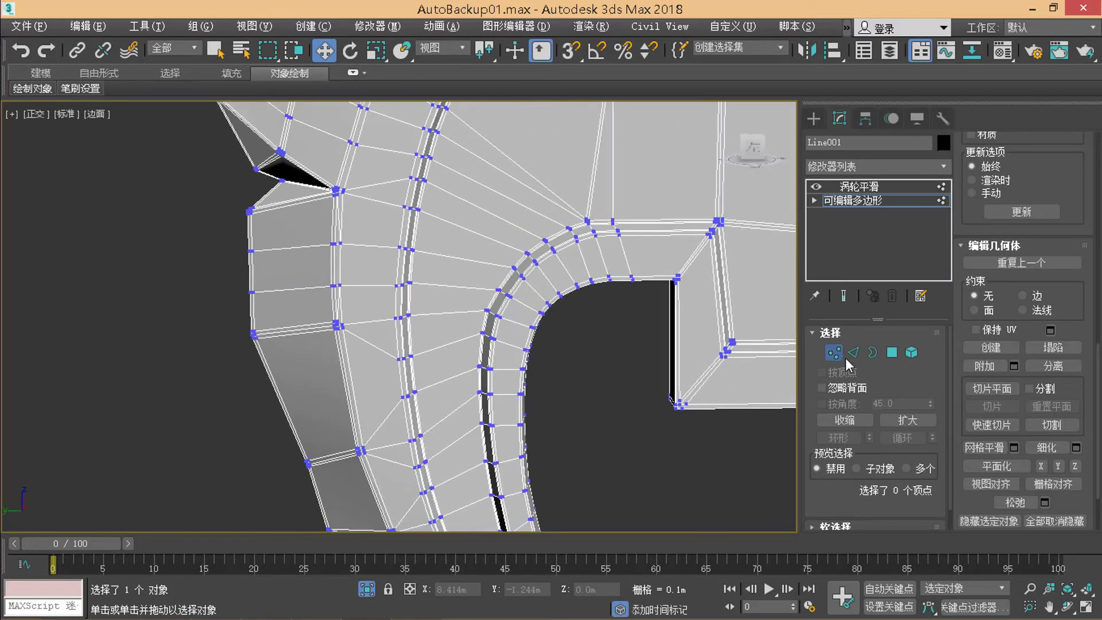
Step: Leave vertex mode and view the smoothed part with edged faces hidden
{"action": "key", "text": "ctrl+b"}
{"action": "left_click", "coordinate": [603, 393]}
{"action": "middle_click_drag", "start_coordinate": [602, 394], "coordinate": [477, 344]}
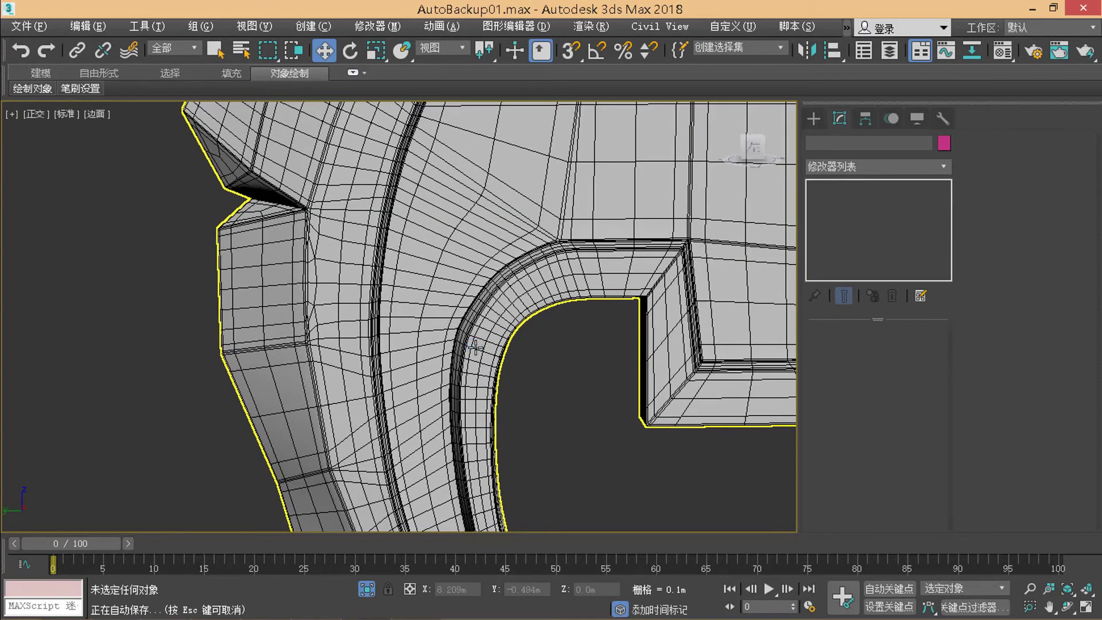
{"action": "key", "text": "F4"}
{"action": "scroll", "coordinate": [393, 300], "scroll_direction": "down", "scroll_amount": 3}
{"action": "scroll", "coordinate": [425, 322], "scroll_direction": "up", "scroll_amount": 2}
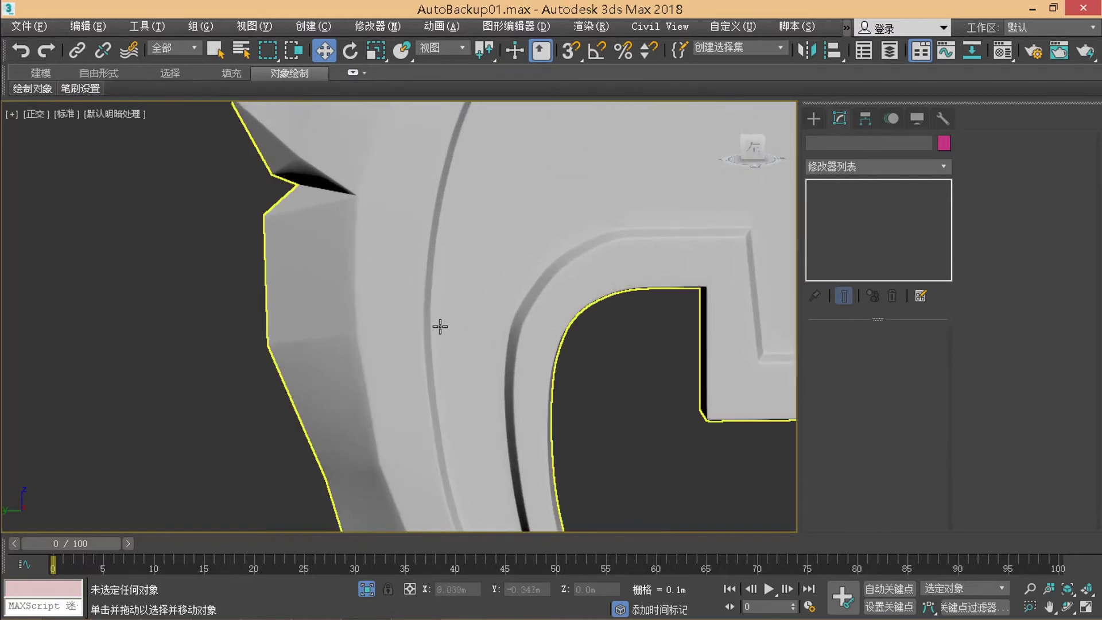
Step: Reselect Line001 at its Editable Poly level with edged faces shown
{"action": "left_click", "coordinate": [520, 347]}
{"action": "left_click", "coordinate": [848, 201]}
{"action": "middle_click_drag", "start_coordinate": [427, 350], "coordinate": [418, 312]}
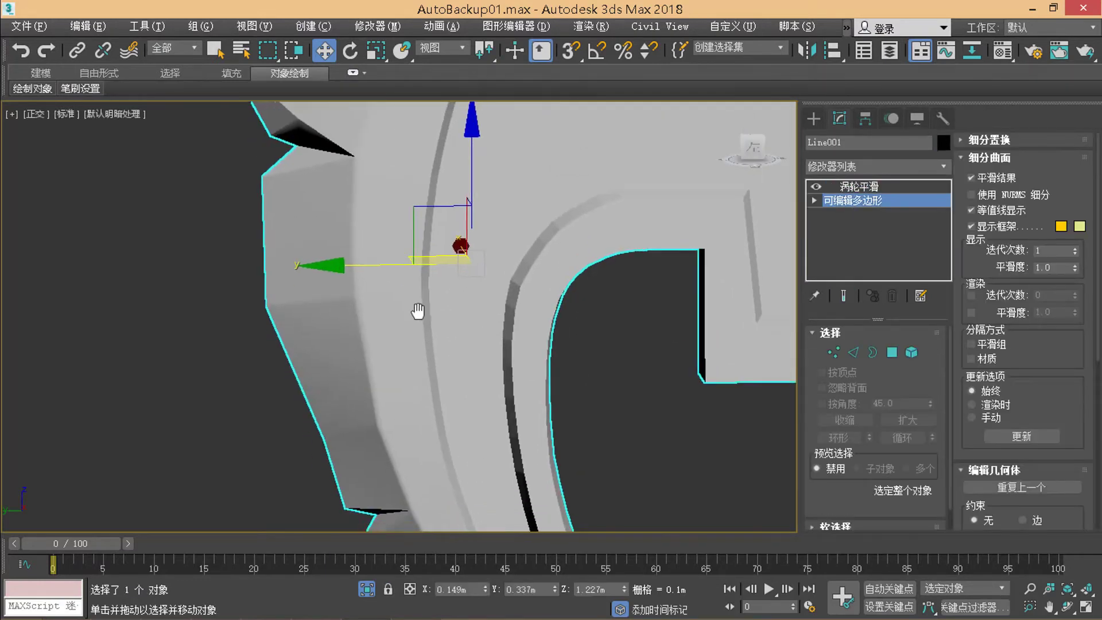
{"action": "mouse_move", "coordinate": [428, 396]}
{"action": "middle_mouse_down"}
{"action": "mouse_move", "coordinate": [421, 322]}
{"action": "mouse_move", "coordinate": [411, 320]}
{"action": "mouse_move", "coordinate": [453, 321]}
{"action": "middle_mouse_up"}
{"action": "key", "text": "F4"}
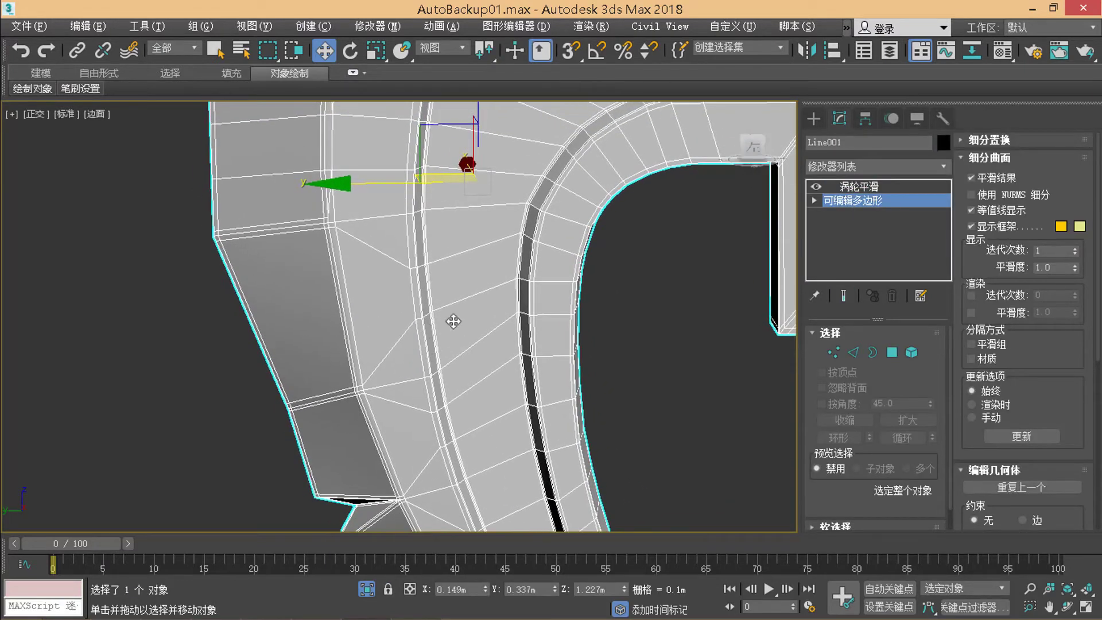
Step: Cut an extra edge across Line001's left flank and nudge its six vertices slightly along Y
{"action": "left_click", "coordinate": [832, 353]}
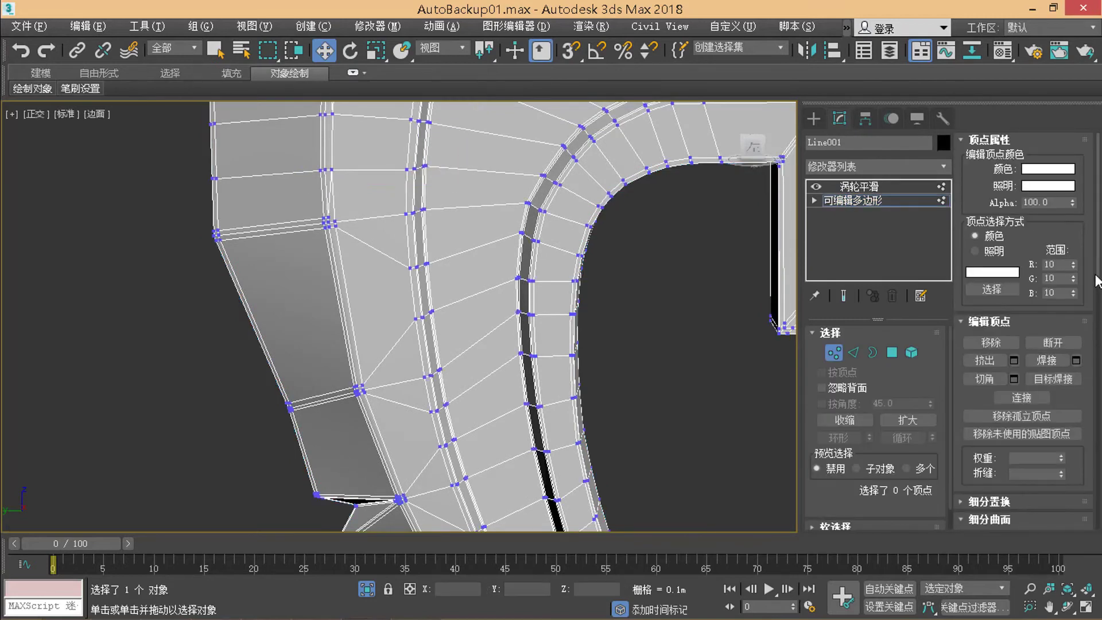
{"action": "mouse_move", "coordinate": [1096, 281]}
{"action": "left_mouse_down"}
{"action": "mouse_move", "coordinate": [1089, 466]}
{"action": "mouse_move", "coordinate": [1056, 436]}
{"action": "left_mouse_up"}
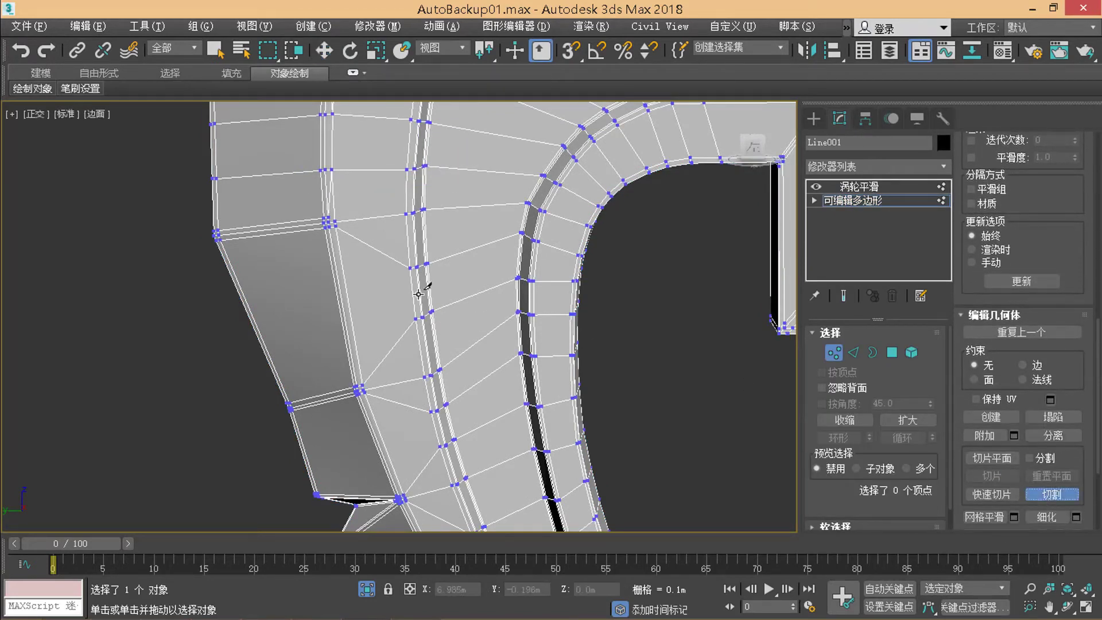
{"action": "left_click", "coordinate": [411, 268]}
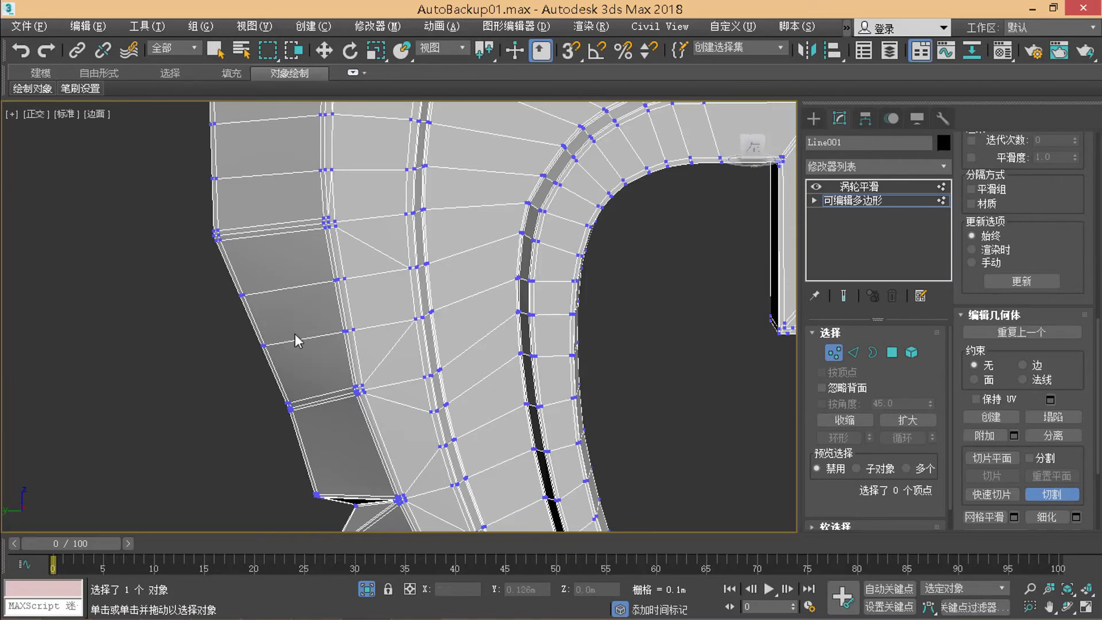
{"action": "key", "text": "w"}
{"action": "left_click_drag", "start_coordinate": [359, 267], "coordinate": [330, 361]}
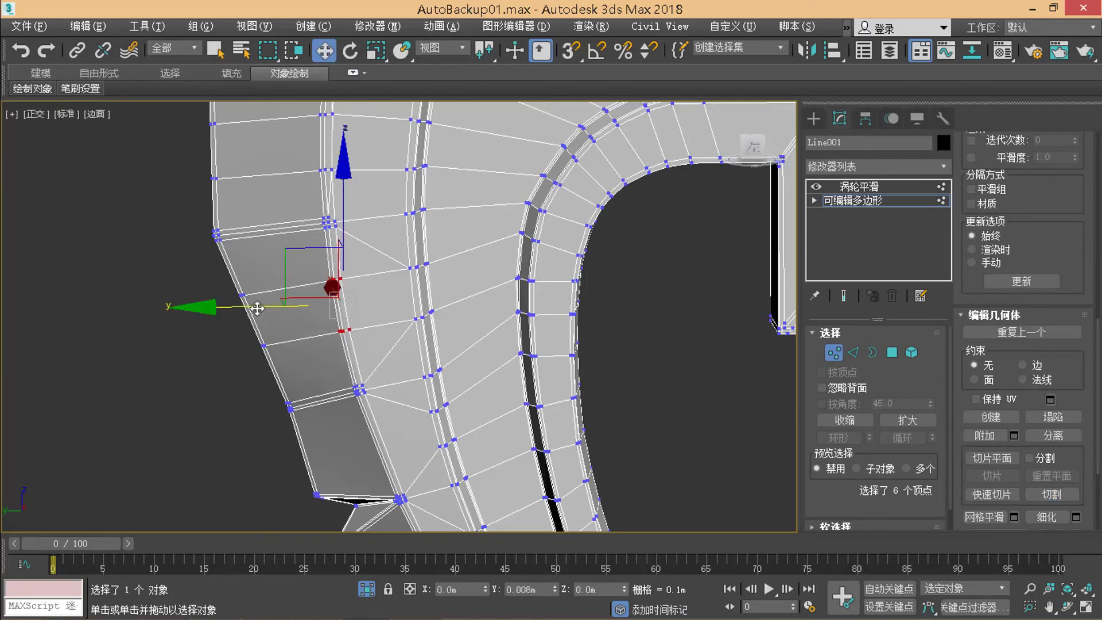
{"action": "left_click_drag", "start_coordinate": [253, 308], "coordinate": [249, 308]}
{"action": "left_click", "coordinate": [463, 320]}
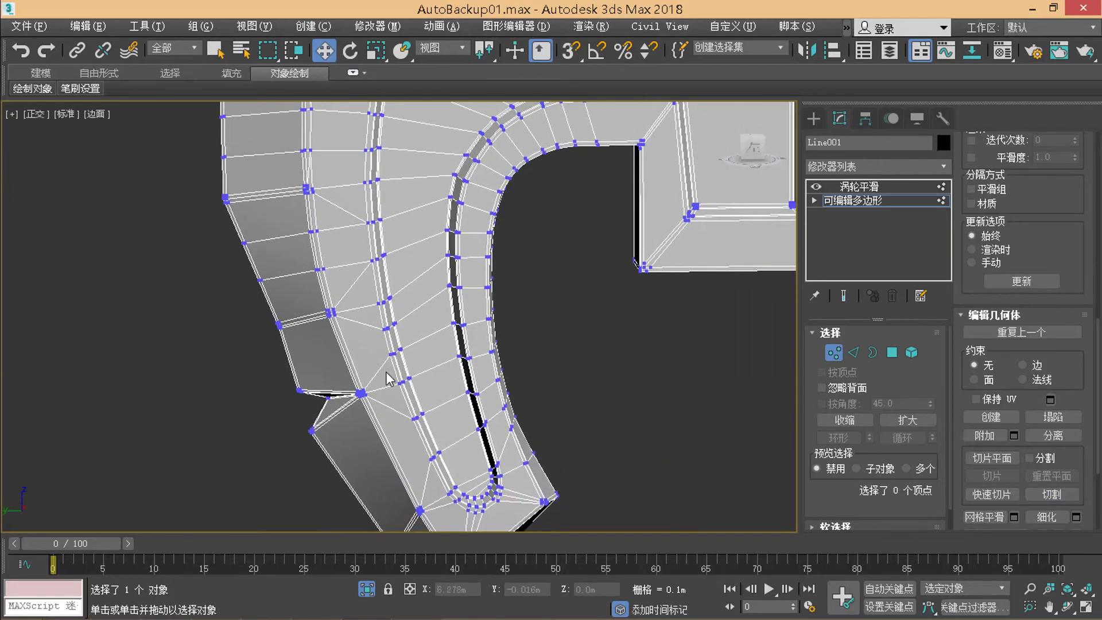
{"action": "middle_click_drag", "start_coordinate": [464, 320], "coordinate": [339, 198]}
Step: Inspect the smoothed part without edges, then reselect Line001 at its Editable Poly level
{"action": "left_click", "coordinate": [561, 295]}
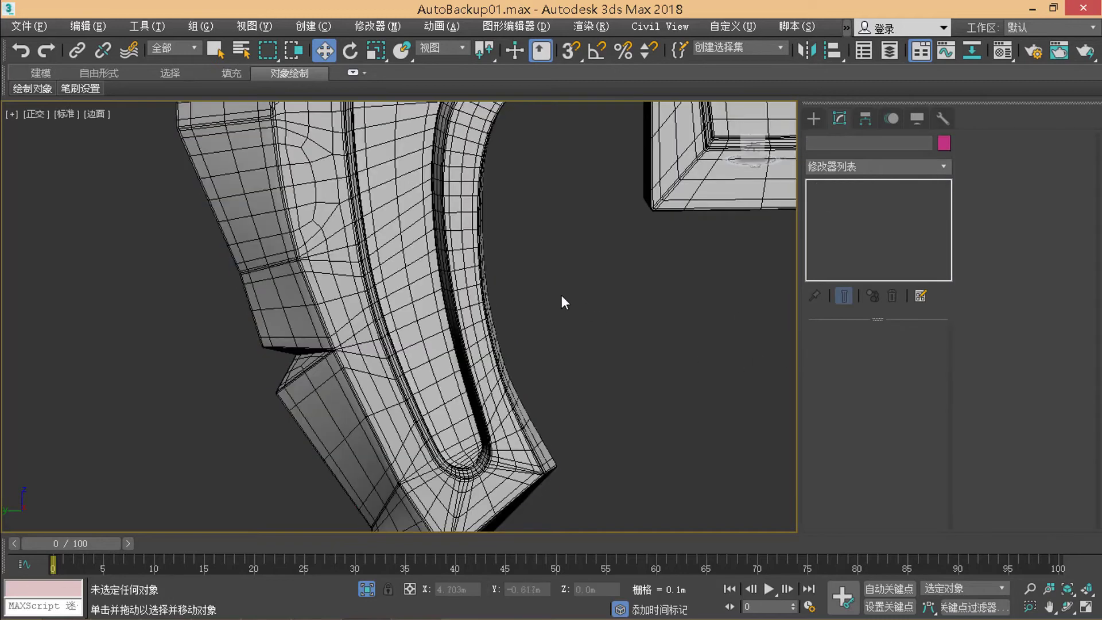
{"action": "mouse_move", "coordinate": [562, 295]}
{"action": "middle_mouse_down"}
{"action": "mouse_move", "coordinate": [485, 308]}
{"action": "mouse_move", "coordinate": [470, 349]}
{"action": "middle_mouse_up"}
{"action": "key", "text": "F4"}
{"action": "scroll", "coordinate": [533, 246], "scroll_direction": "down", "scroll_amount": 3}
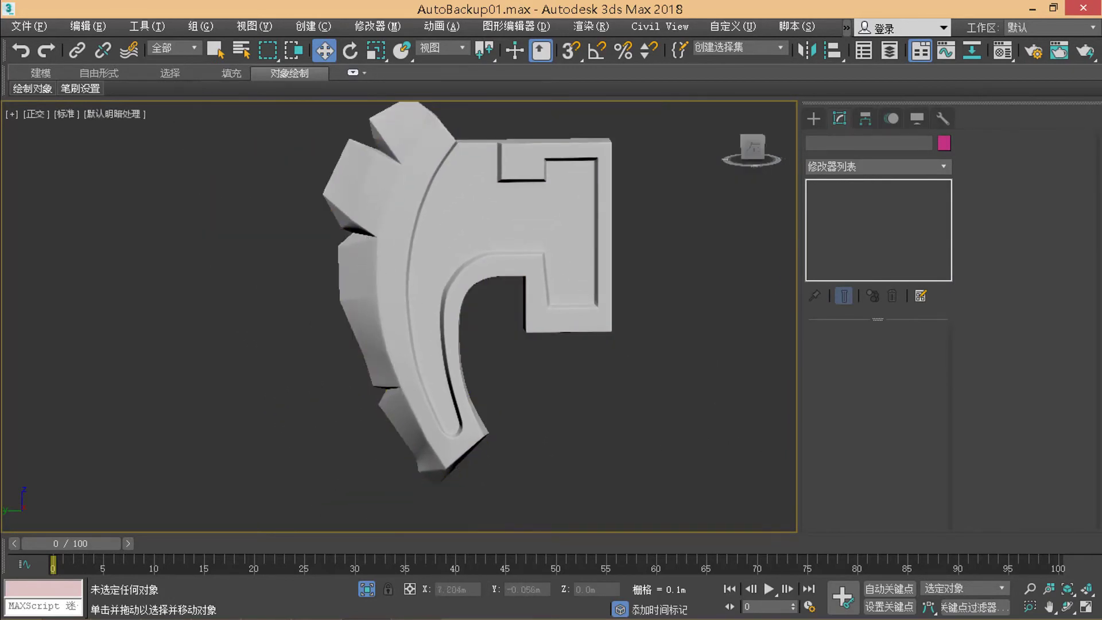
{"action": "scroll", "coordinate": [450, 381], "scroll_direction": "up", "scroll_amount": 4}
{"action": "left_click_drag", "start_coordinate": [566, 394], "coordinate": [457, 305]}
{"action": "left_click", "coordinate": [881, 202]}
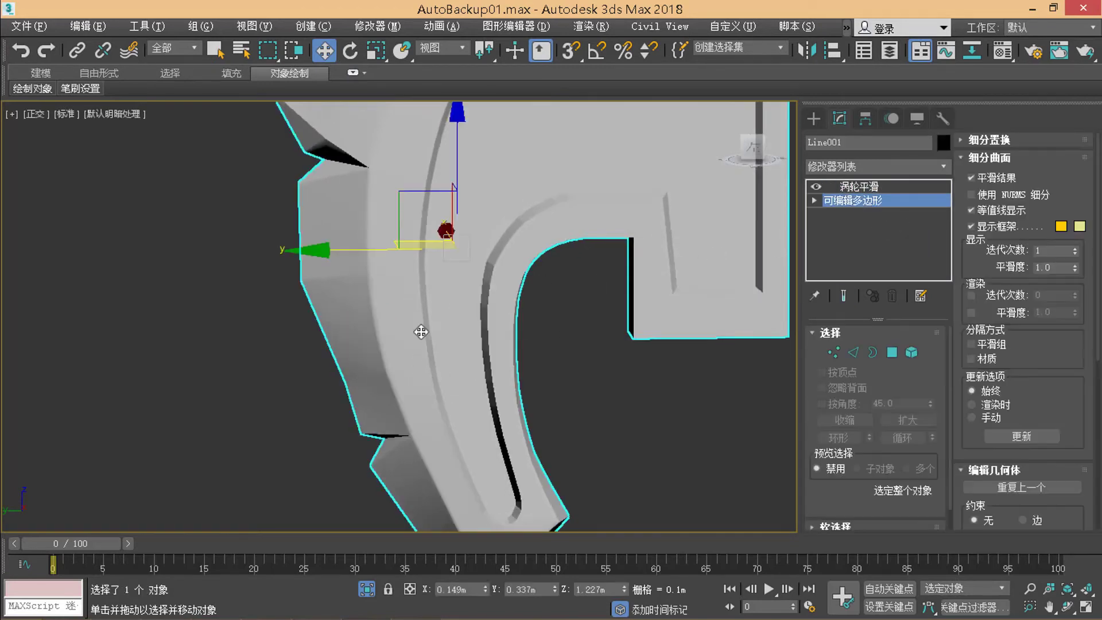
{"action": "key", "text": "F4"}
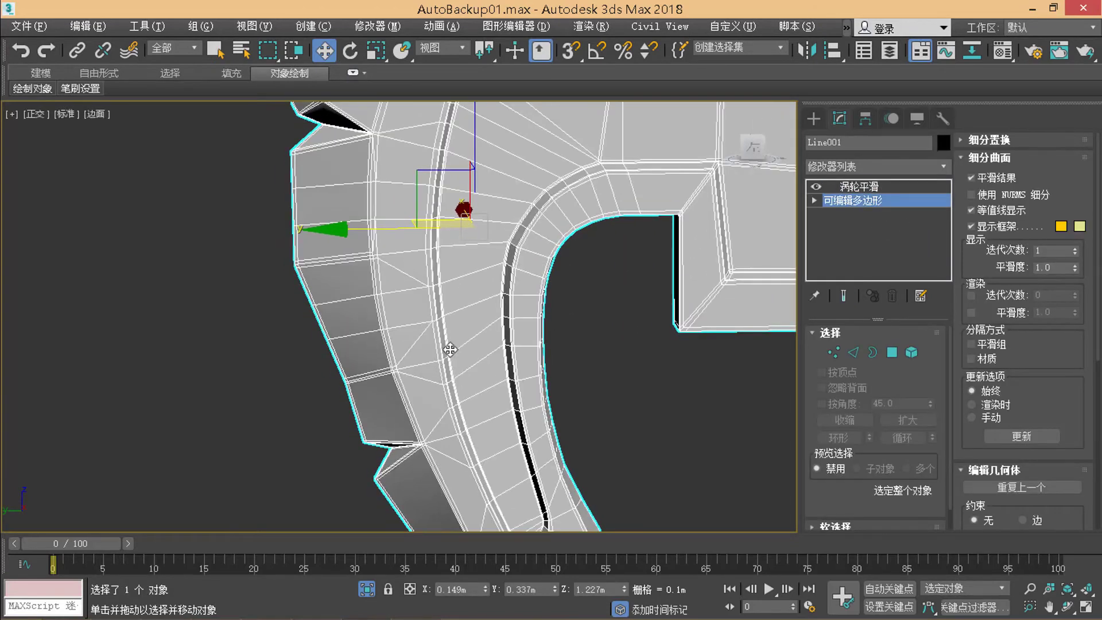
{"action": "key", "text": "F4"}
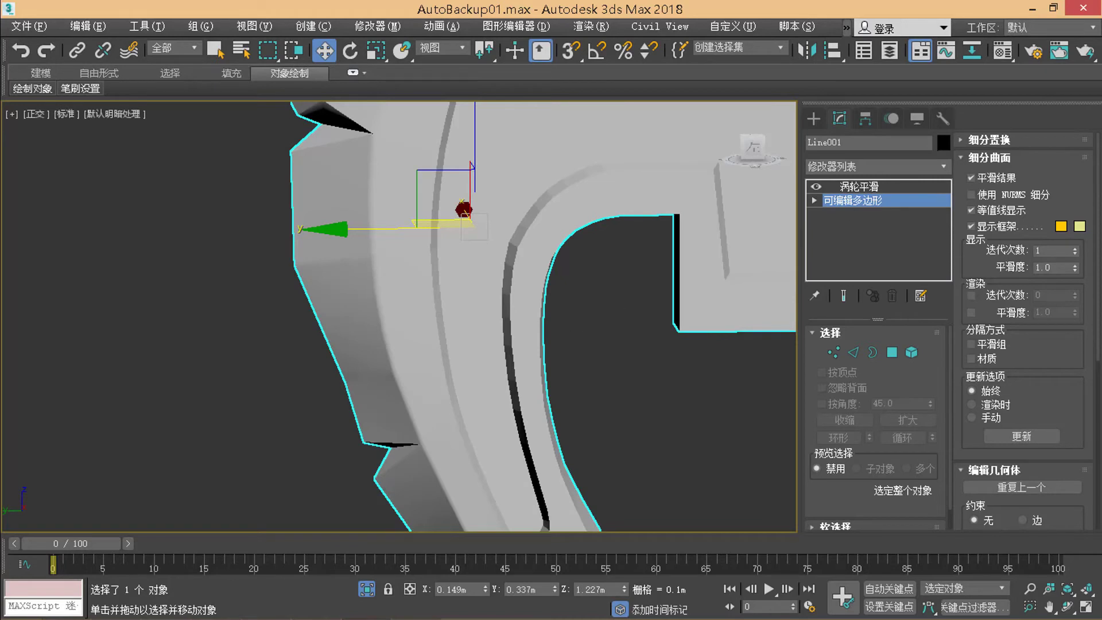
Step: Deselect Line001 and make the Perspective viewport the maximized main view
{"action": "scroll", "coordinate": [641, 345], "scroll_direction": "down", "scroll_amount": 4}
{"action": "left_click", "coordinate": [640, 346]}
{"action": "scroll", "coordinate": [446, 364], "scroll_direction": "up", "scroll_amount": 4}
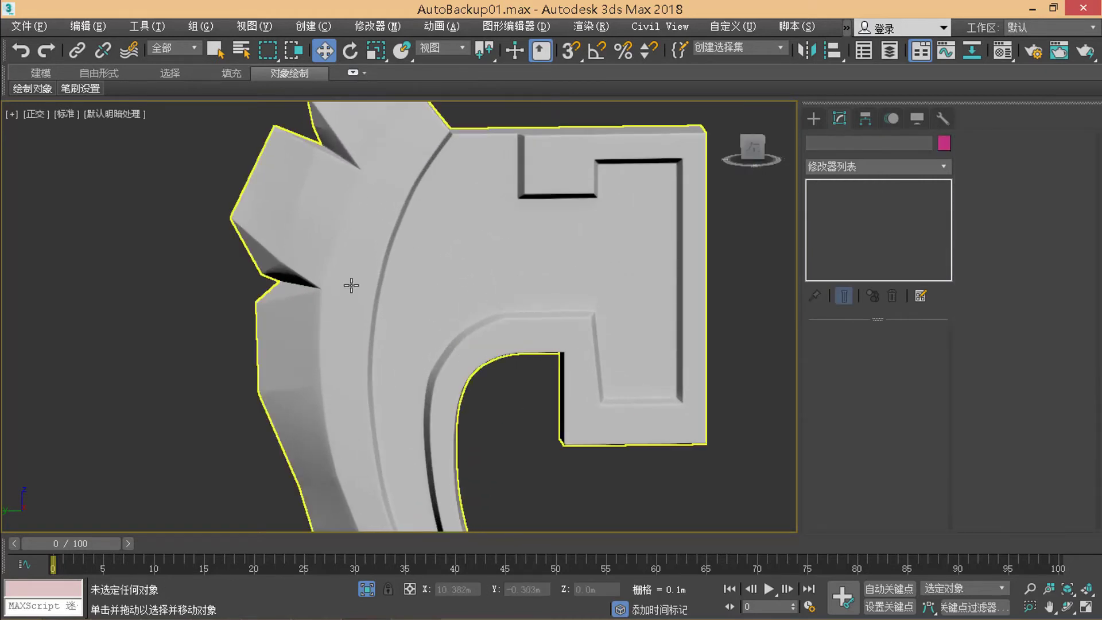
{"action": "scroll", "coordinate": [373, 258], "scroll_direction": "down", "scroll_amount": 1}
{"action": "scroll", "coordinate": [401, 316], "scroll_direction": "down", "scroll_amount": 3}
{"action": "scroll", "coordinate": [438, 385], "scroll_direction": "up", "scroll_amount": 3}
{"action": "scroll", "coordinate": [456, 376], "scroll_direction": "up", "scroll_amount": 3}
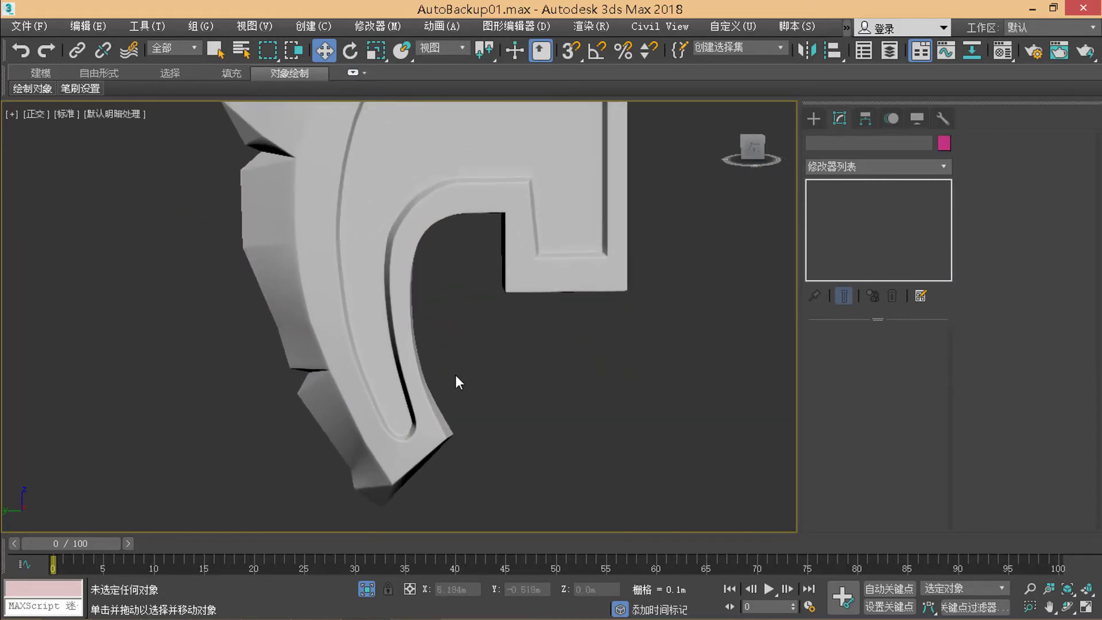
{"action": "key", "text": "alt+w"}
{"action": "right_click", "coordinate": [539, 390]}
{"action": "key", "text": "alt+w"}
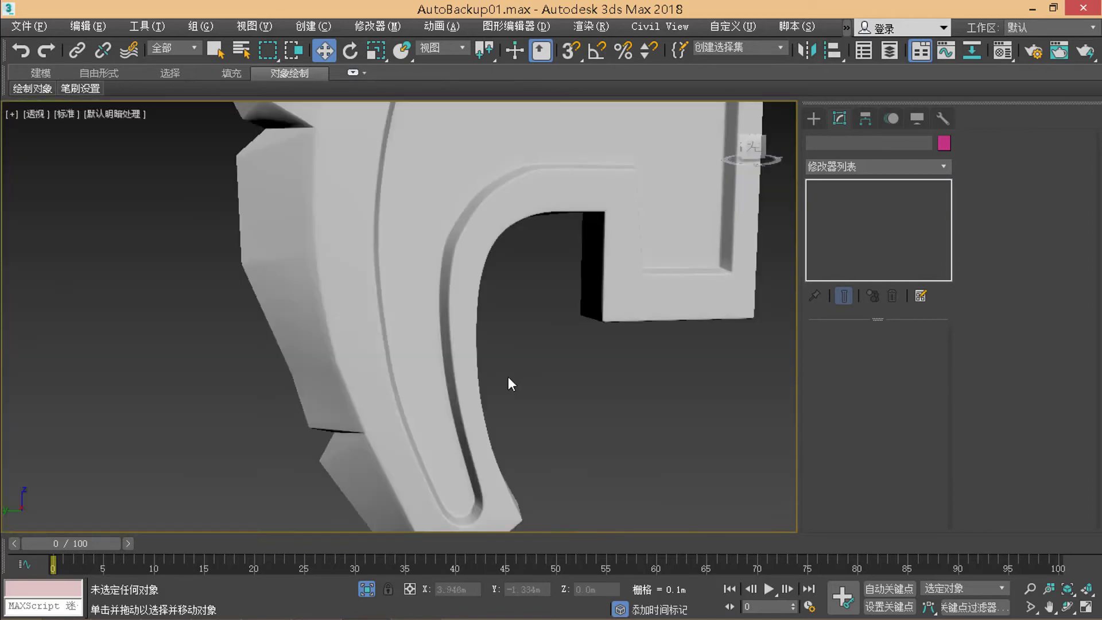
Step: Orbit around the smoothed part with edged faces on and Line001 reselected
{"action": "mouse_move", "coordinate": [508, 377]}
{"action": "middle_mouse_down", "text": "alt"}
{"action": "mouse_move", "coordinate": [477, 287]}
{"action": "mouse_move", "coordinate": [394, 326]}
{"action": "mouse_move", "coordinate": [506, 291]}
{"action": "middle_mouse_up", "text": "alt"}
{"action": "scroll", "coordinate": [423, 394], "scroll_direction": "down", "scroll_amount": 3}
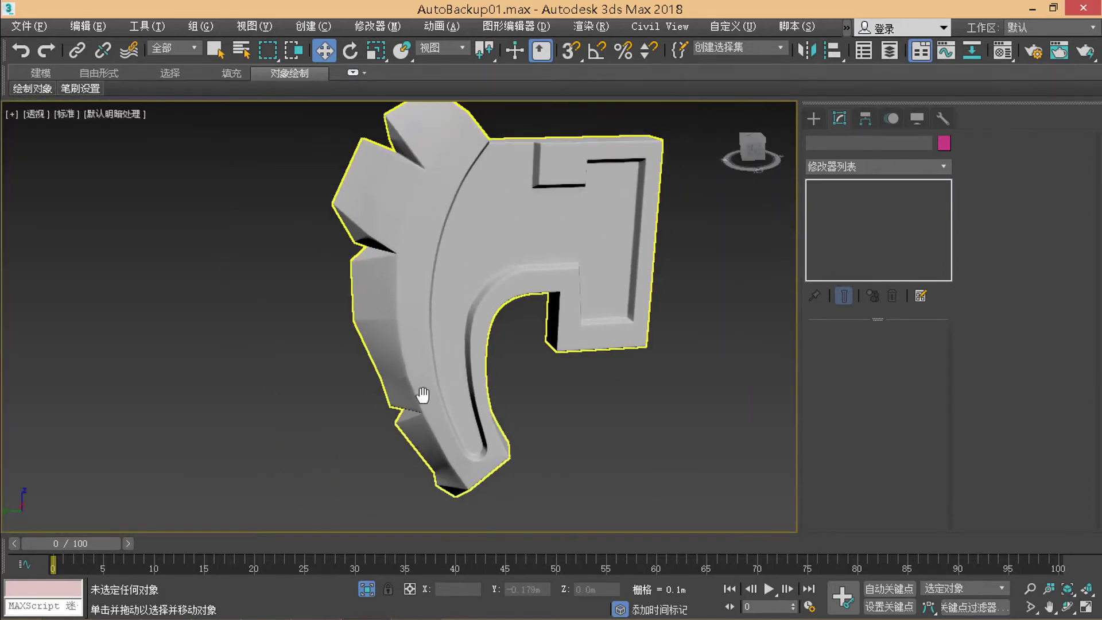
{"action": "mouse_move", "coordinate": [423, 395]}
{"action": "middle_mouse_down", "text": "alt"}
{"action": "mouse_move", "coordinate": [573, 376]}
{"action": "mouse_move", "coordinate": [453, 386]}
{"action": "mouse_move", "coordinate": [505, 375]}
{"action": "middle_mouse_up", "text": "alt"}
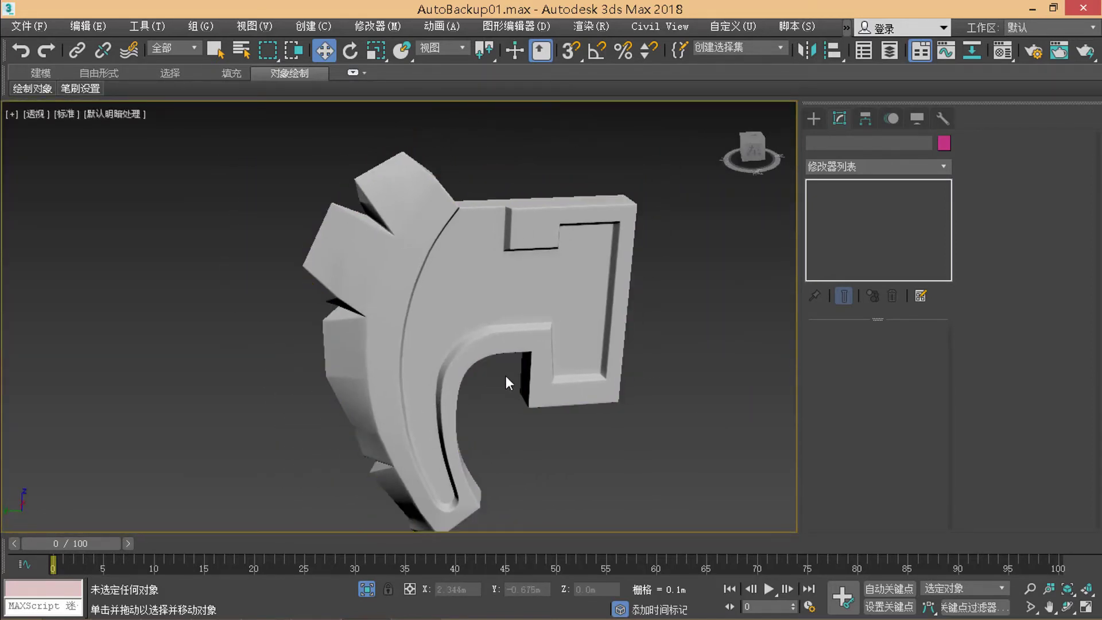
{"action": "key", "text": "F4"}
{"action": "left_click", "coordinate": [546, 345]}
{"action": "mouse_move", "coordinate": [546, 344]}
{"action": "middle_mouse_down", "text": "alt"}
{"action": "mouse_move", "coordinate": [509, 304]}
{"action": "mouse_move", "coordinate": [691, 269]}
{"action": "middle_mouse_up", "text": "alt"}
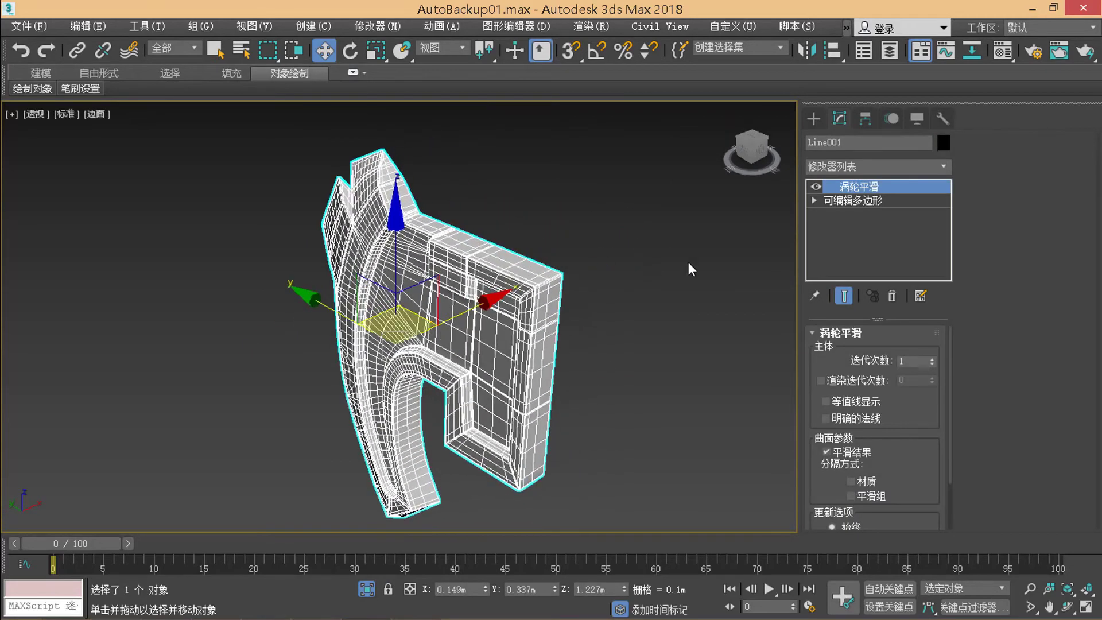
Step: Replace TurboSmooth with a Symmetry modifier mirroring Line001 across the Z axis
{"action": "left_click", "coordinate": [892, 296]}
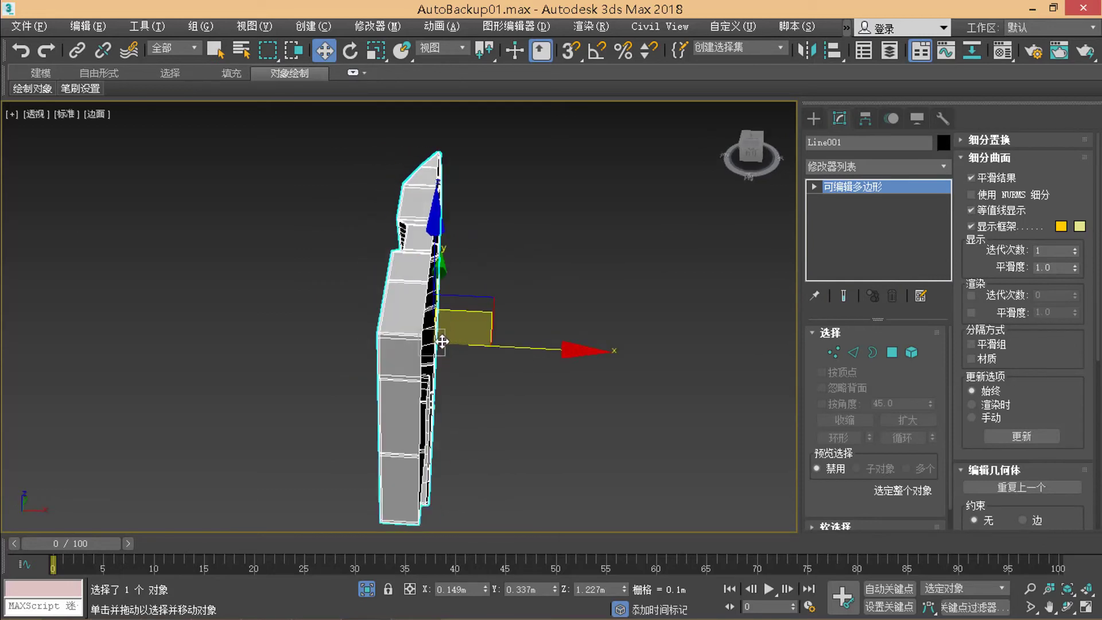
{"action": "left_click", "coordinate": [941, 166]}
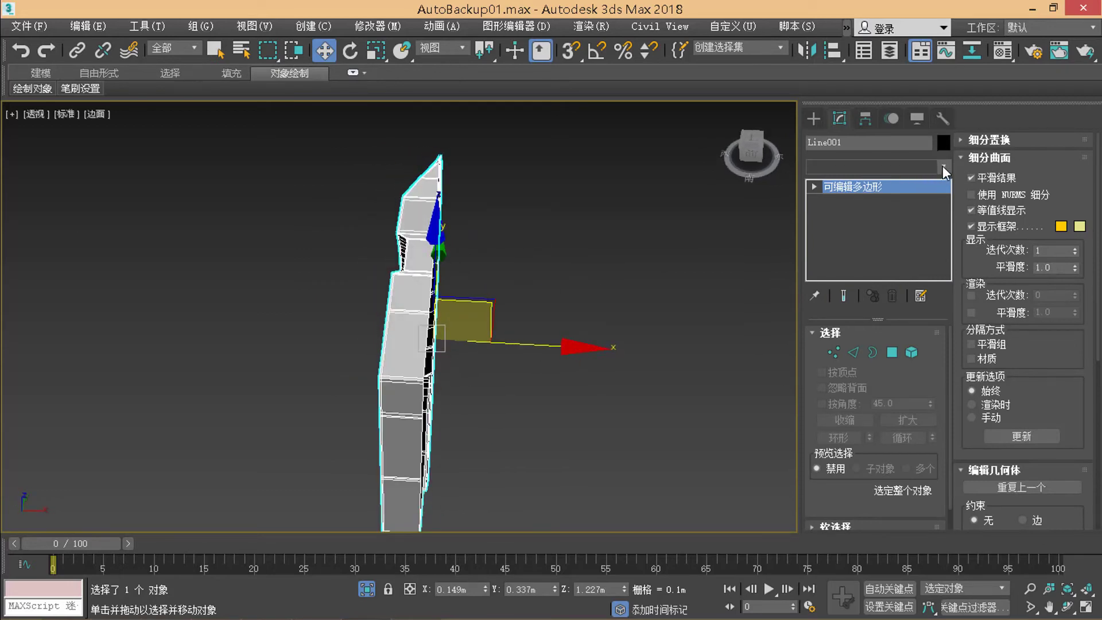
{"action": "mouse_move", "coordinate": [944, 213]}
{"action": "left_mouse_down"}
{"action": "mouse_move", "coordinate": [941, 485]}
{"action": "mouse_move", "coordinate": [925, 514]}
{"action": "left_mouse_up"}
{"action": "scroll", "coordinate": [877, 404], "scroll_direction": "up", "scroll_amount": 10}
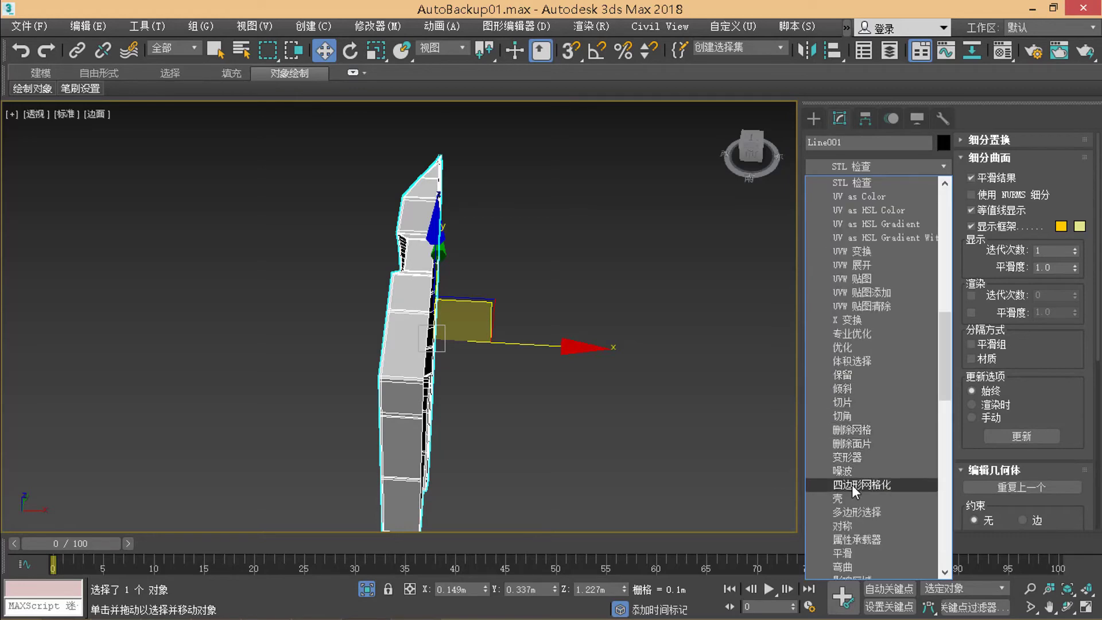
{"action": "left_click", "coordinate": [853, 523]}
{"action": "mouse_move", "coordinate": [559, 325]}
{"action": "middle_mouse_down", "text": "alt"}
{"action": "mouse_move", "coordinate": [712, 274]}
{"action": "mouse_move", "coordinate": [724, 281]}
{"action": "middle_mouse_up", "text": "alt"}
{"action": "left_click", "coordinate": [897, 363]}
{"action": "mouse_move", "coordinate": [436, 356]}
{"action": "middle_mouse_down", "text": "alt"}
{"action": "mouse_move", "coordinate": [467, 369]}
{"action": "mouse_move", "coordinate": [492, 337]}
{"action": "mouse_move", "coordinate": [564, 390]}
{"action": "mouse_move", "coordinate": [732, 328]}
{"action": "mouse_move", "coordinate": [561, 351]}
{"action": "mouse_move", "coordinate": [501, 289]}
{"action": "middle_mouse_up", "text": "alt"}
Step: Collapse the mirrored Line001 into an Editable Poly
{"action": "right_click", "coordinate": [500, 290]}
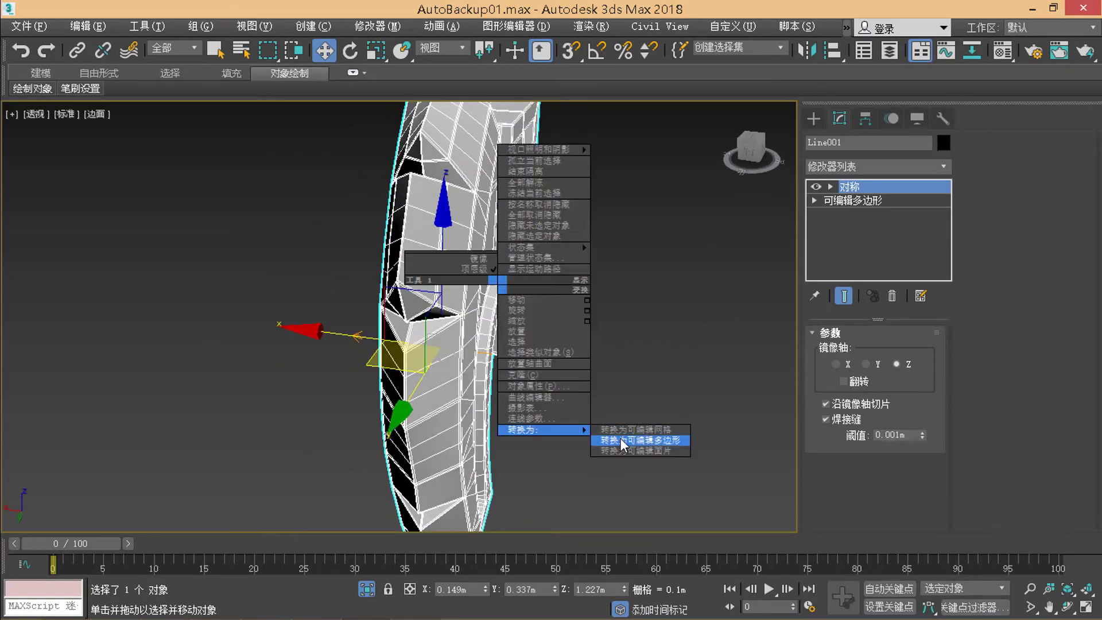
{"action": "left_click", "coordinate": [621, 439]}
{"action": "mouse_move", "coordinate": [612, 349]}
{"action": "middle_mouse_down", "text": "alt"}
{"action": "mouse_move", "coordinate": [534, 337]}
{"action": "mouse_move", "coordinate": [485, 413]}
{"action": "middle_mouse_up", "text": "alt"}
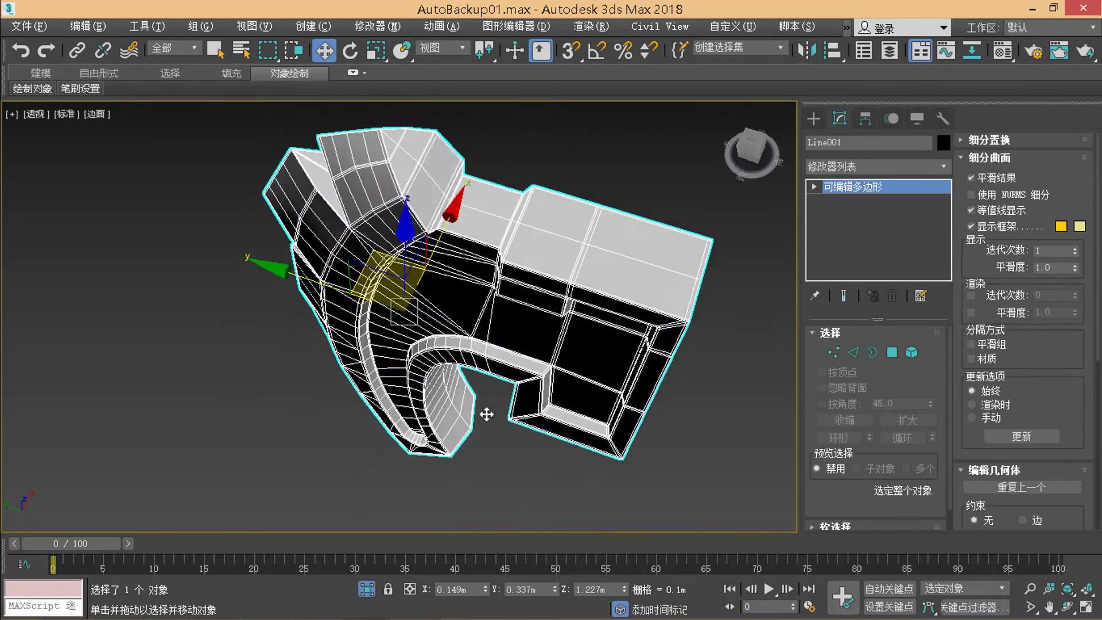
Step: Add a TurboSmooth modifier to the mirrored Line001
{"action": "left_click", "coordinate": [941, 167]}
{"action": "scroll", "coordinate": [942, 286], "scroll_direction": "down", "scroll_amount": 1}
{"action": "mouse_move", "coordinate": [944, 317]}
{"action": "left_mouse_down"}
{"action": "mouse_move", "coordinate": [955, 543]}
{"action": "mouse_move", "coordinate": [957, 504]}
{"action": "left_mouse_up"}
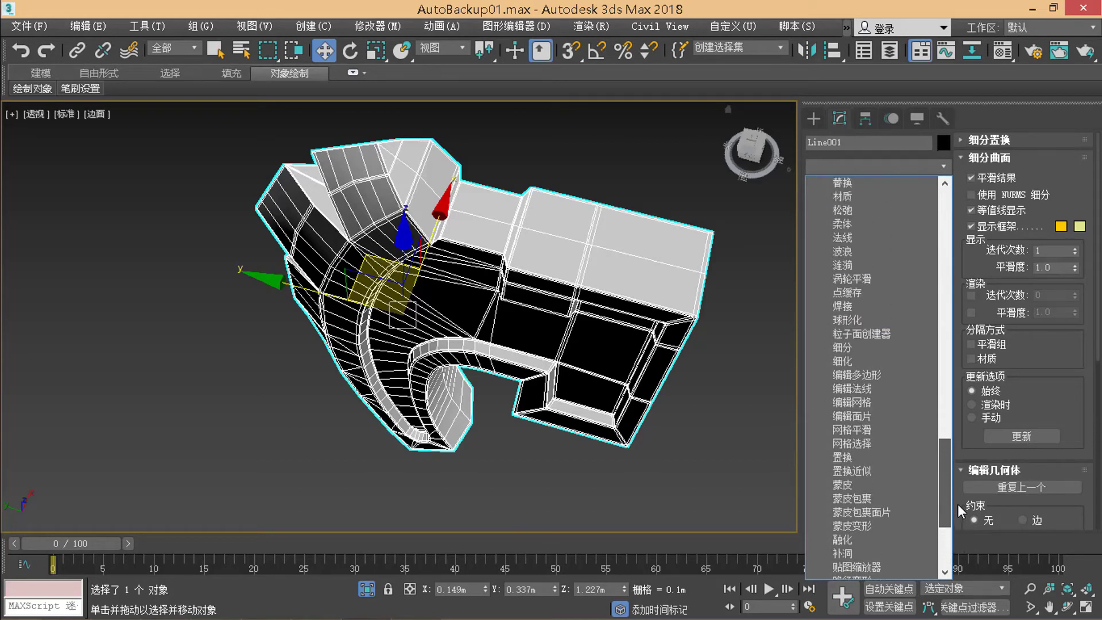
{"action": "left_click", "coordinate": [866, 324]}
Step: Orbit to inspect the smoothed part, then reselect Line001 with edged faces on
{"action": "middle_click_drag", "start_coordinate": [494, 324], "coordinate": [680, 267], "text": "alt"}
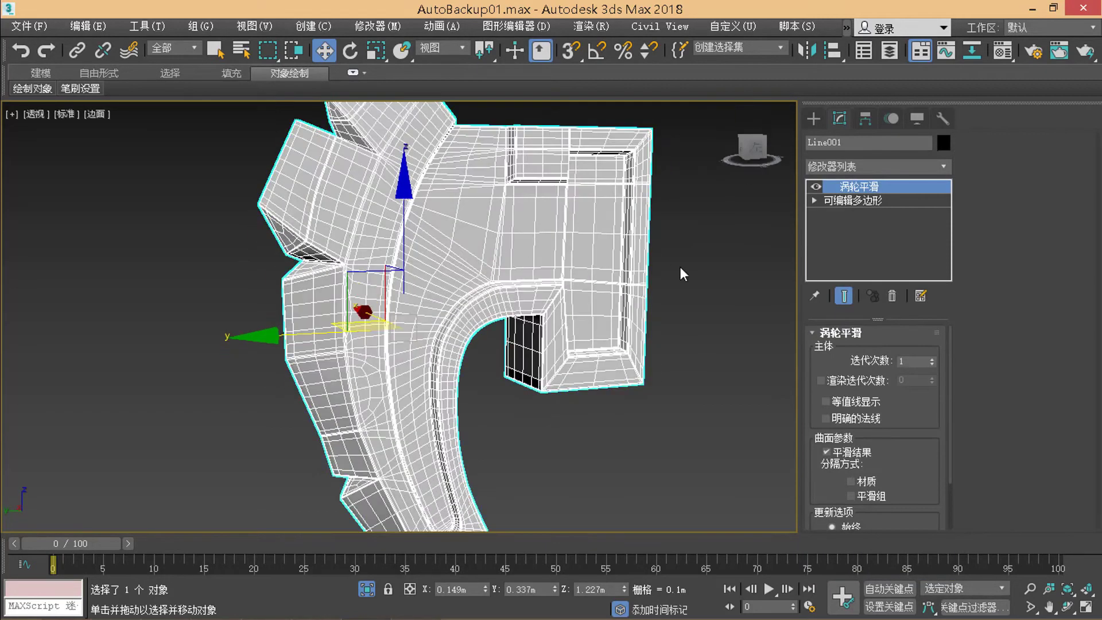
{"action": "left_click", "coordinate": [679, 266]}
{"action": "key", "text": "F4"}
{"action": "middle_click_drag", "start_coordinate": [551, 270], "coordinate": [514, 293]}
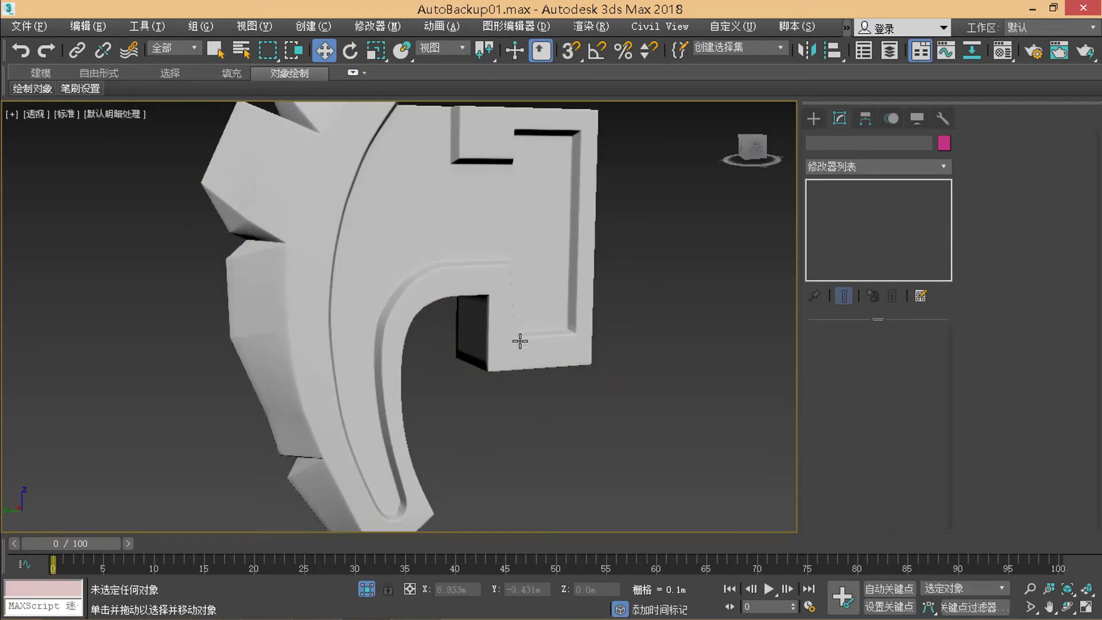
{"action": "key", "text": "alt+w"}
{"action": "key", "text": "alt+w"}
{"action": "mouse_move", "coordinate": [520, 337]}
{"action": "middle_mouse_down", "text": "alt"}
{"action": "mouse_move", "coordinate": [605, 342]}
{"action": "mouse_move", "coordinate": [683, 391]}
{"action": "mouse_move", "coordinate": [570, 393]}
{"action": "mouse_move", "coordinate": [664, 352]}
{"action": "mouse_move", "coordinate": [652, 345]}
{"action": "mouse_move", "coordinate": [446, 351]}
{"action": "mouse_move", "coordinate": [470, 362]}
{"action": "mouse_move", "coordinate": [519, 332]}
{"action": "mouse_move", "coordinate": [446, 333]}
{"action": "mouse_move", "coordinate": [454, 321]}
{"action": "mouse_move", "coordinate": [480, 369]}
{"action": "mouse_move", "coordinate": [529, 302]}
{"action": "middle_mouse_up", "text": "alt"}
{"action": "left_click", "coordinate": [504, 356]}
{"action": "key", "text": "F4"}
Step: At Line001's edge level, connect the right vertical edge ring with 4 segments
{"action": "left_click", "coordinate": [550, 294]}
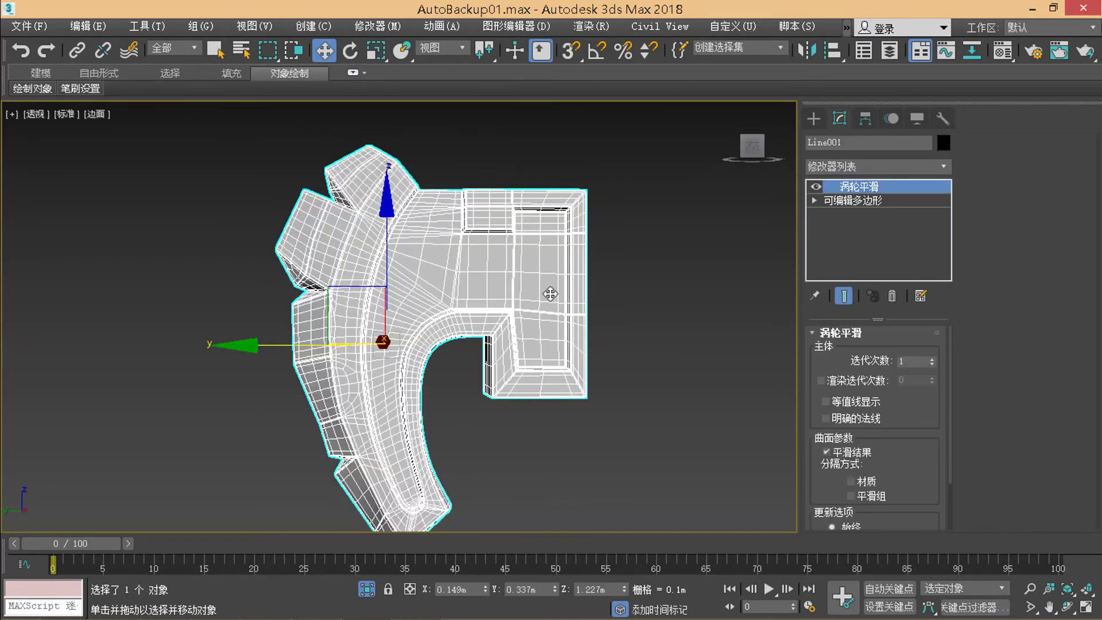
{"action": "left_click", "coordinate": [844, 199]}
{"action": "scroll", "coordinate": [529, 310], "scroll_direction": "up", "scroll_amount": 3}
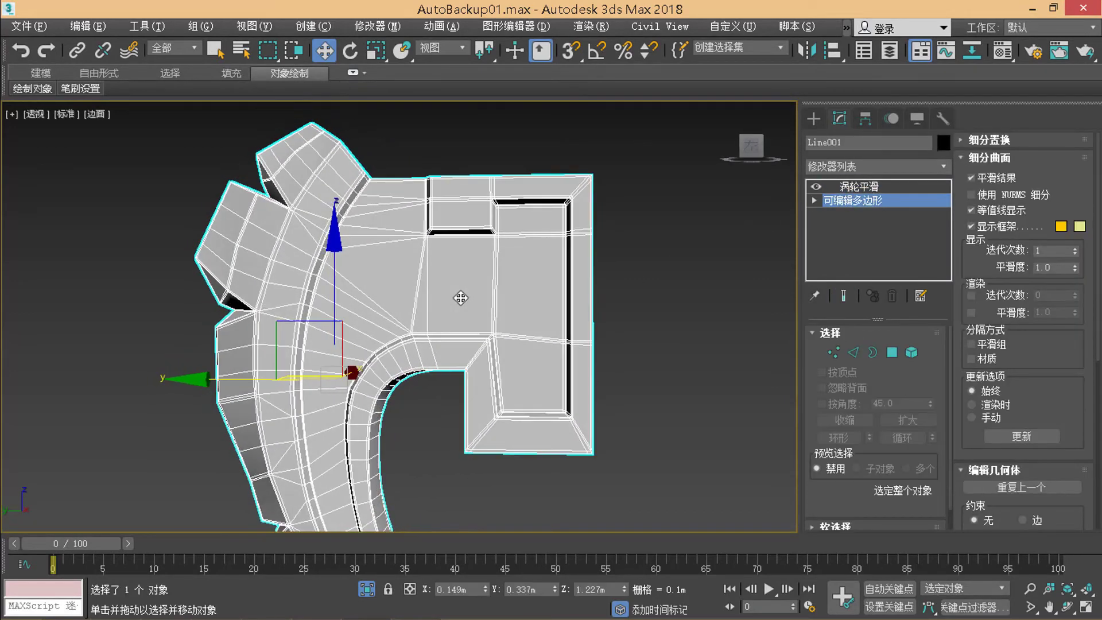
{"action": "key", "text": "2"}
{"action": "left_click_drag", "start_coordinate": [618, 278], "coordinate": [574, 287]}
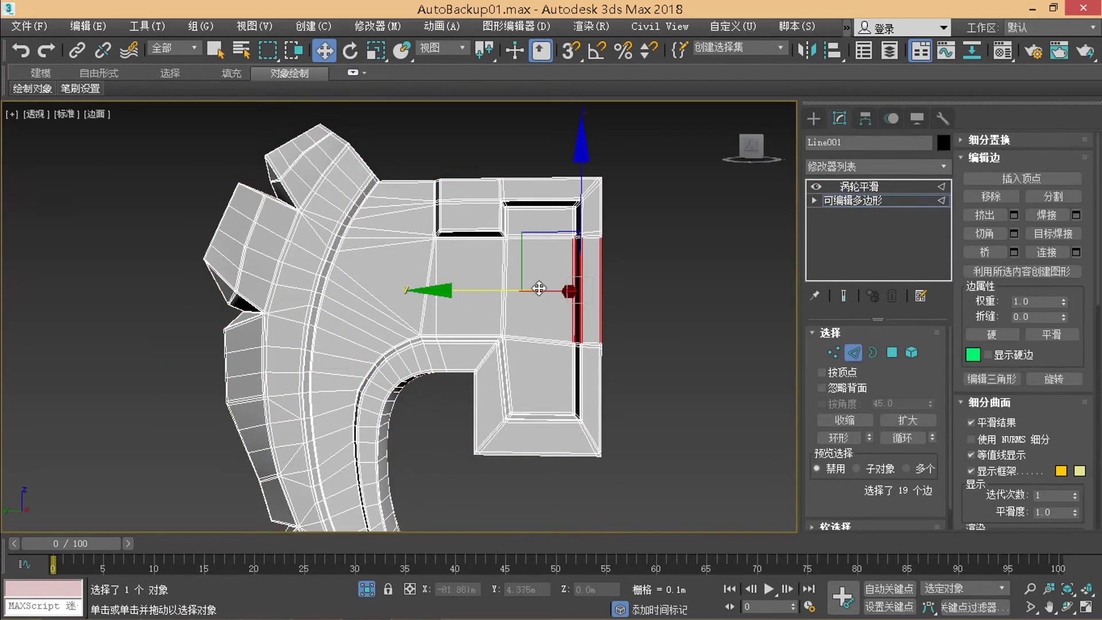
{"action": "key", "text": "alt+r"}
{"action": "right_click", "coordinate": [595, 265]}
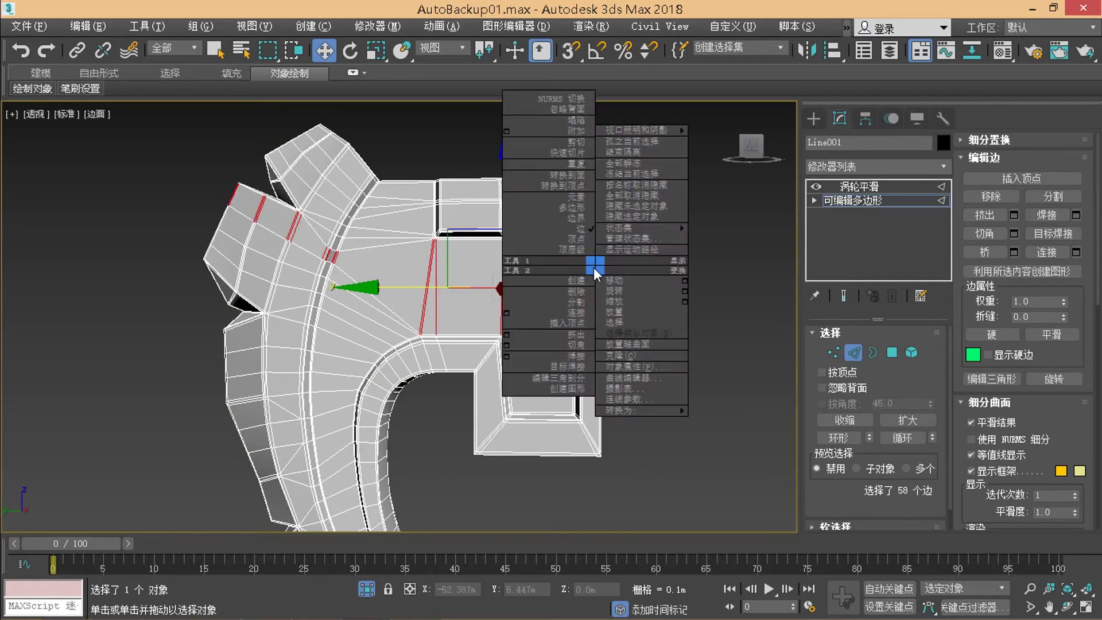
{"action": "left_click", "coordinate": [506, 312]}
{"action": "left_click_drag", "start_coordinate": [410, 325], "coordinate": [412, 315]}
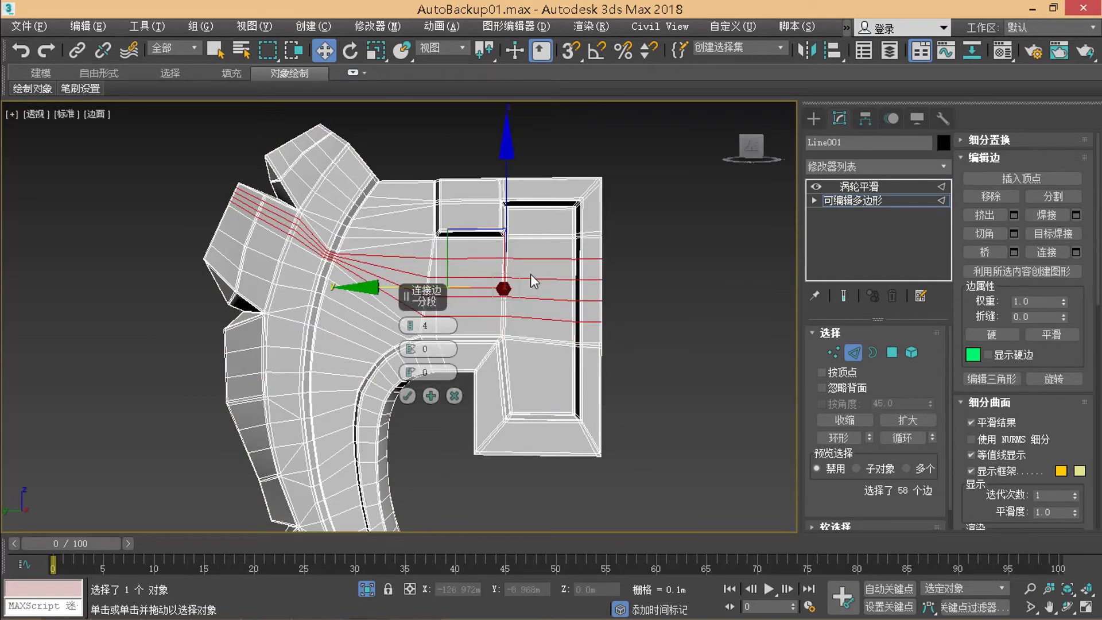
{"action": "left_click", "coordinate": [407, 396]}
Step: Connect another edge ring on the right side with new edges
{"action": "left_click", "coordinate": [576, 382]}
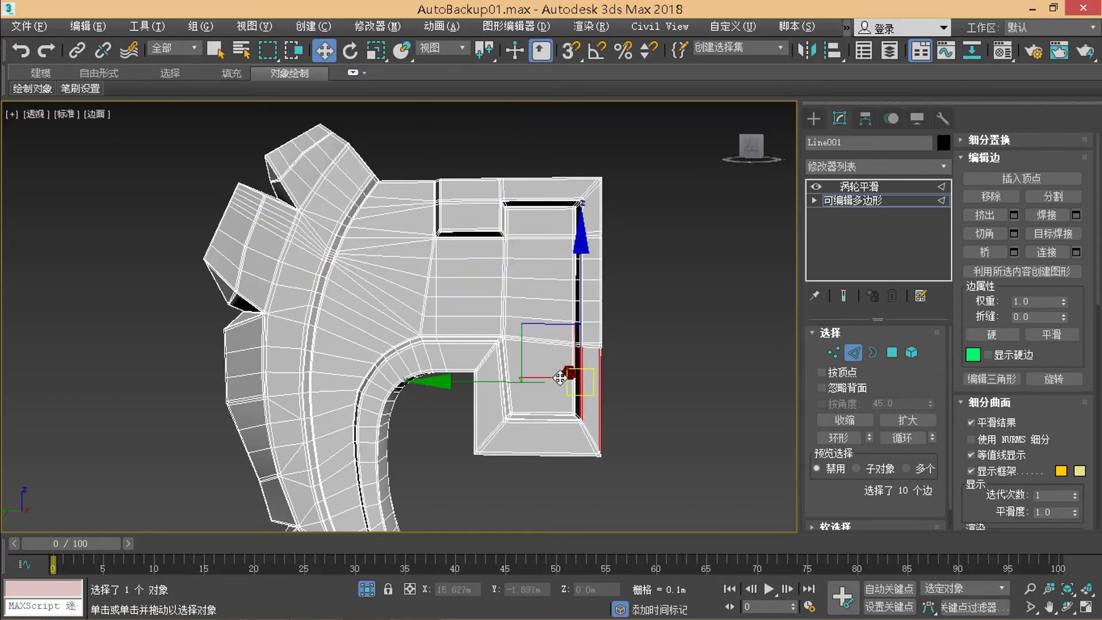
{"action": "key", "text": "alt+r"}
{"action": "right_click", "coordinate": [554, 359]}
{"action": "left_click", "coordinate": [475, 405]}
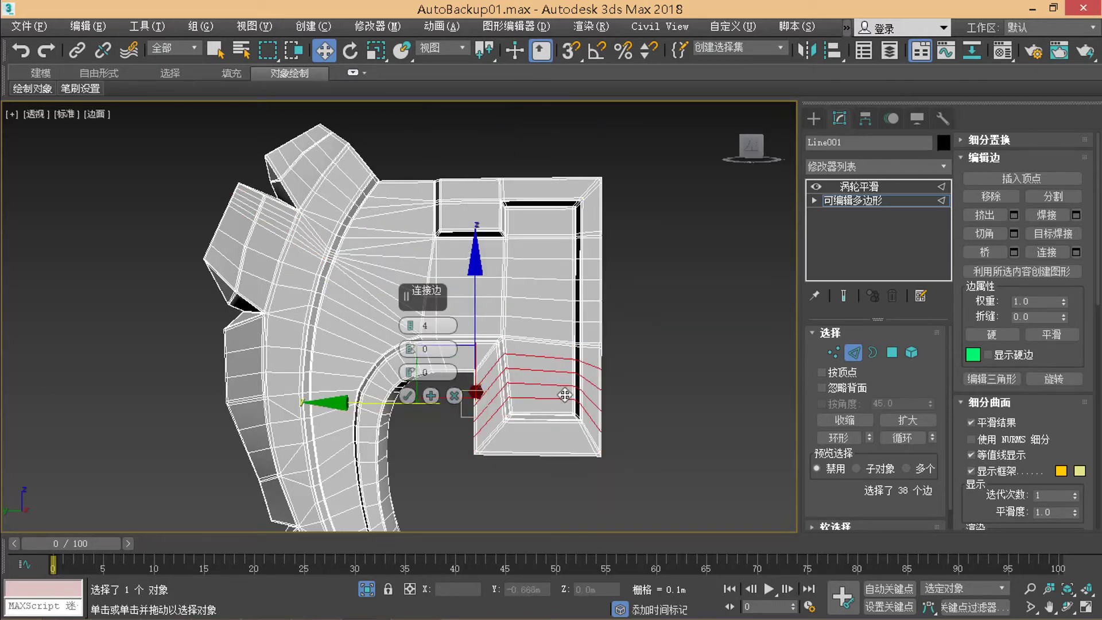
{"action": "left_click", "coordinate": [415, 396]}
Step: Add vertical connecting edges across the right strip and ring-select the middle strip
{"action": "left_click", "coordinate": [538, 425]}
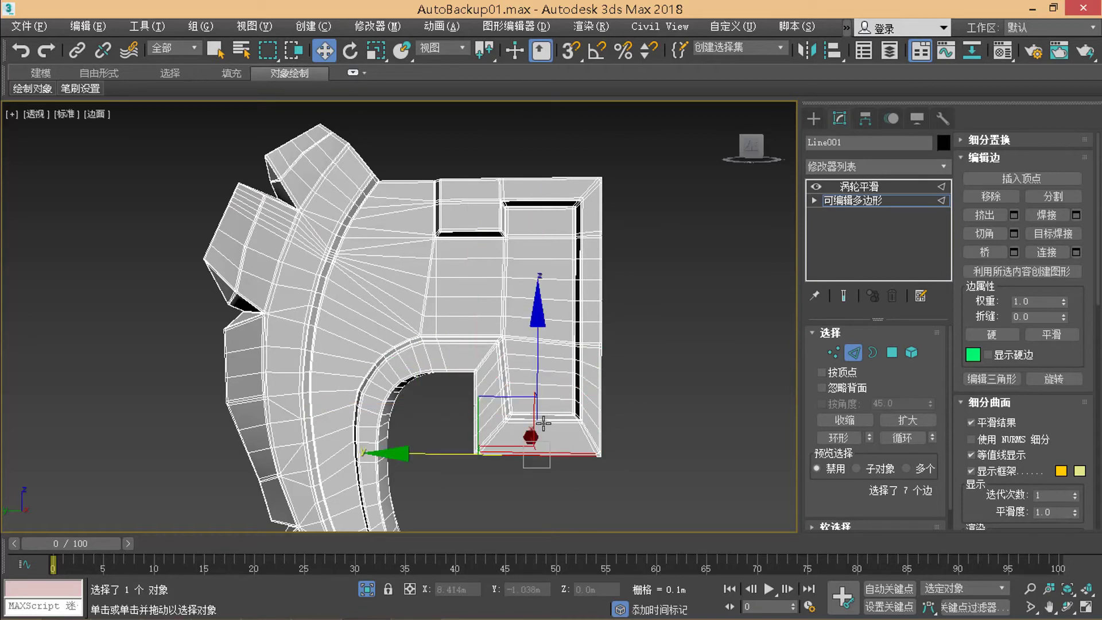
{"action": "key", "text": "alt+r"}
{"action": "right_click", "coordinate": [546, 394]}
{"action": "left_click", "coordinate": [462, 439]}
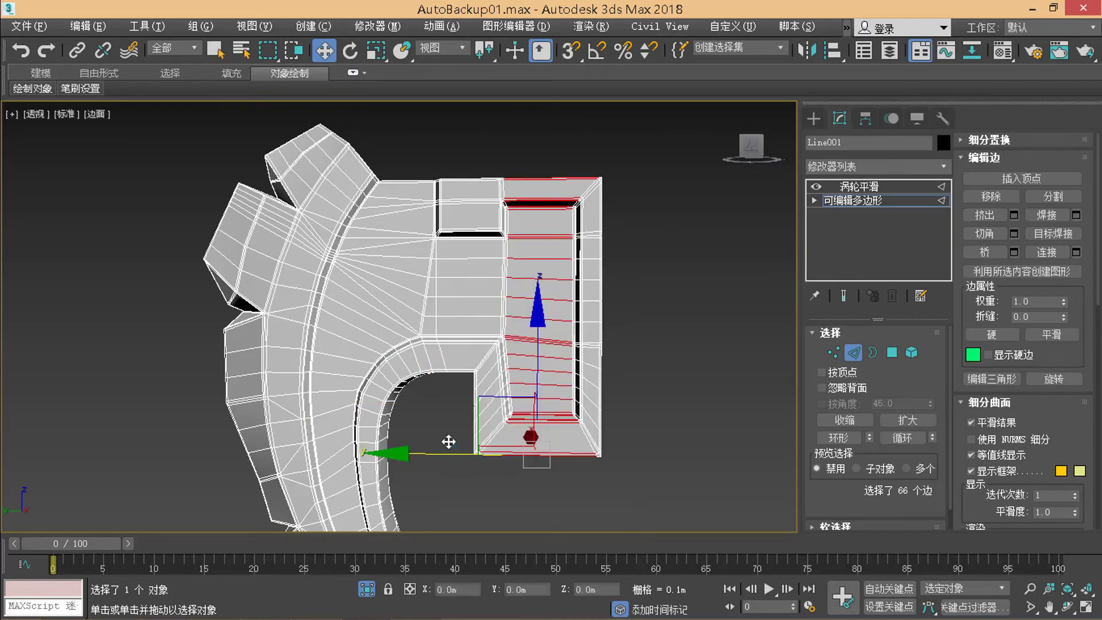
{"action": "left_click", "coordinate": [408, 396]}
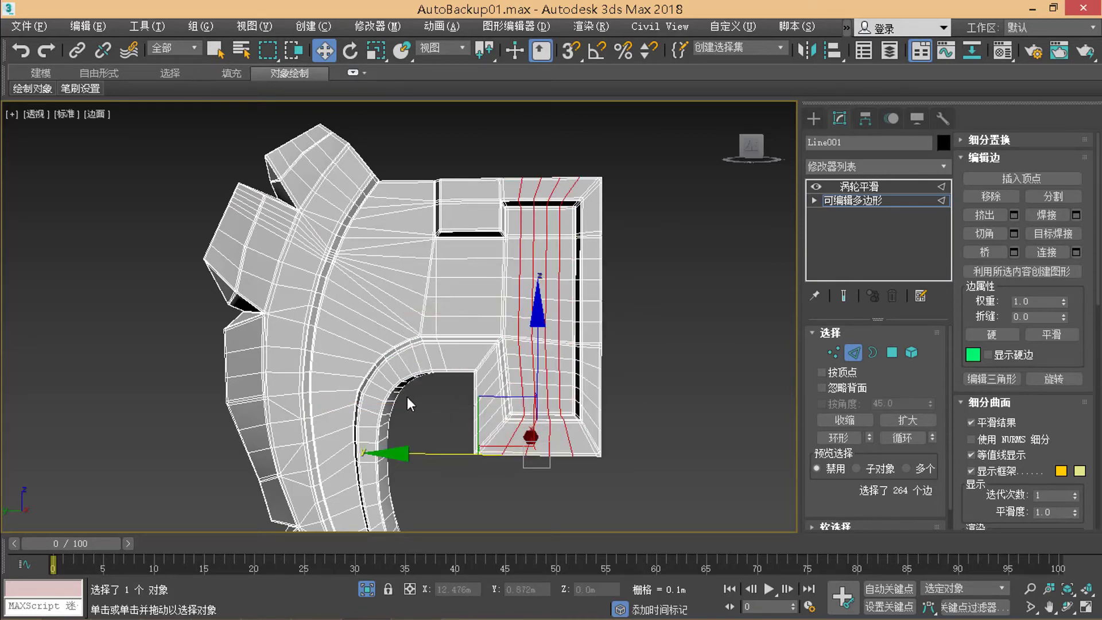
{"action": "left_click", "coordinate": [453, 371]}
{"action": "key", "text": "alt+r"}
{"action": "right_click", "coordinate": [477, 343]}
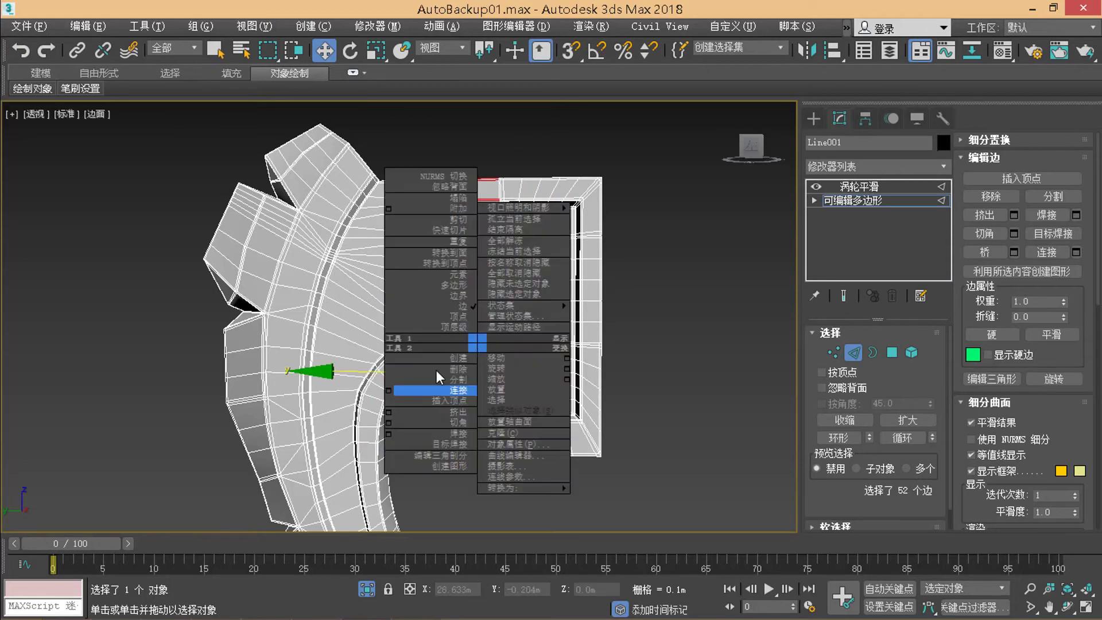
Step: Connect the middle strip and curved band edge rings with new loops
{"action": "left_click", "coordinate": [391, 391]}
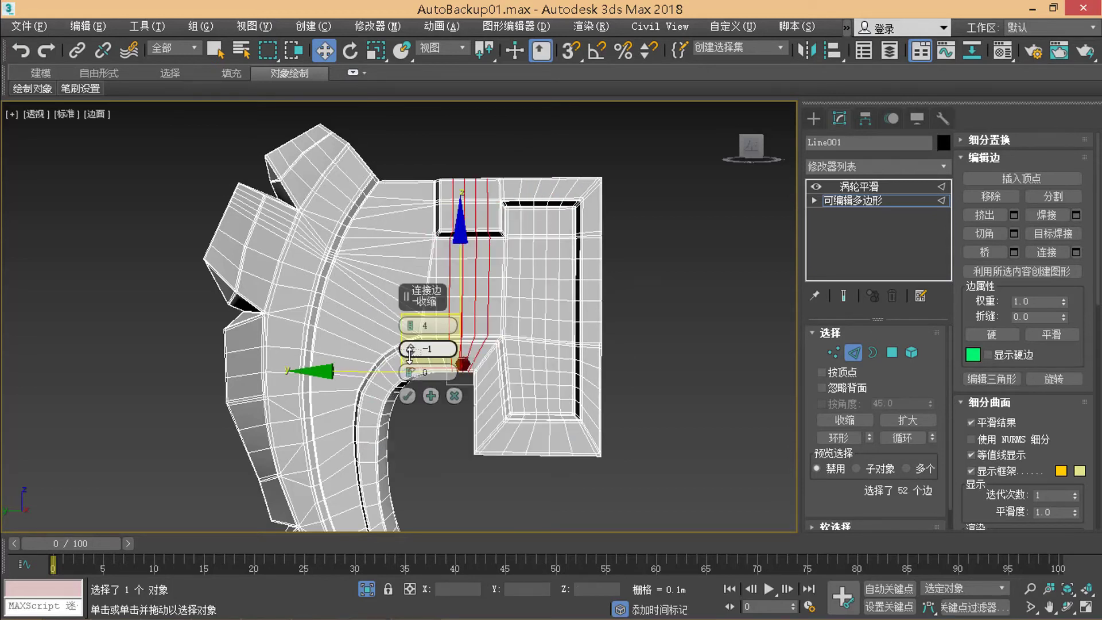
{"action": "left_click", "coordinate": [407, 396]}
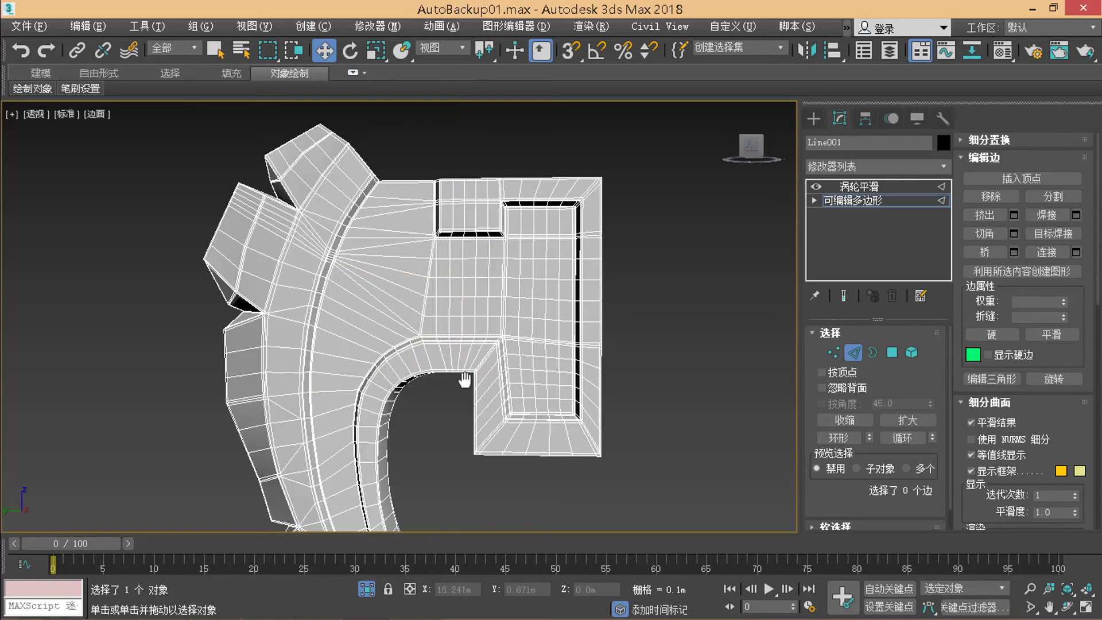
{"action": "middle_click_drag", "start_coordinate": [429, 393], "coordinate": [515, 398]}
{"action": "left_click", "coordinate": [463, 314]}
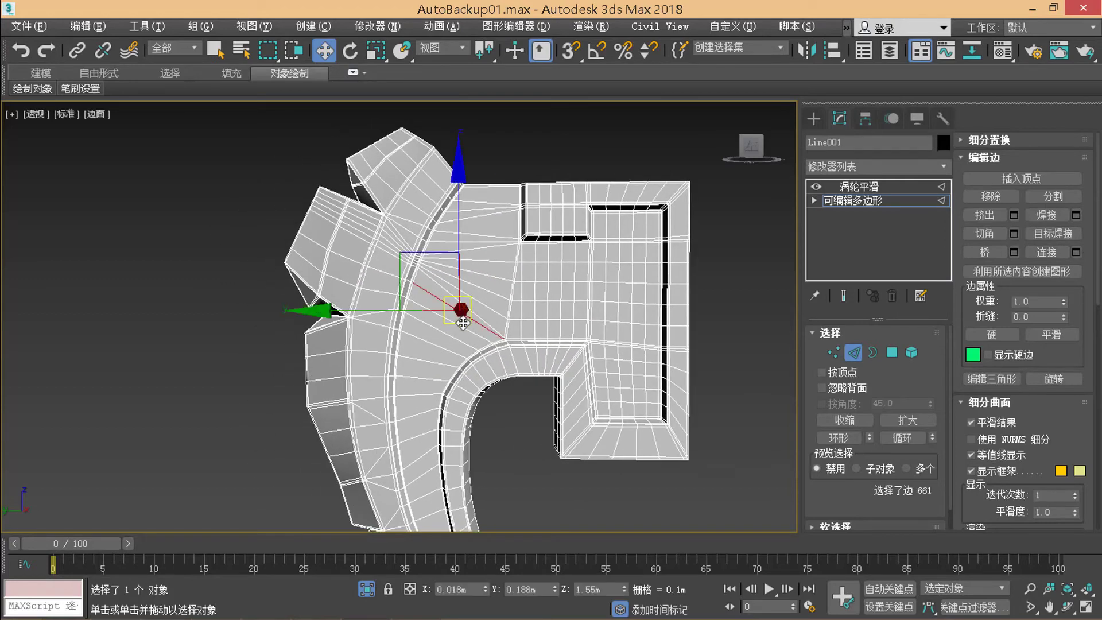
{"action": "key", "text": "alt+r"}
{"action": "right_click", "coordinate": [483, 285]}
{"action": "left_click", "coordinate": [401, 332]}
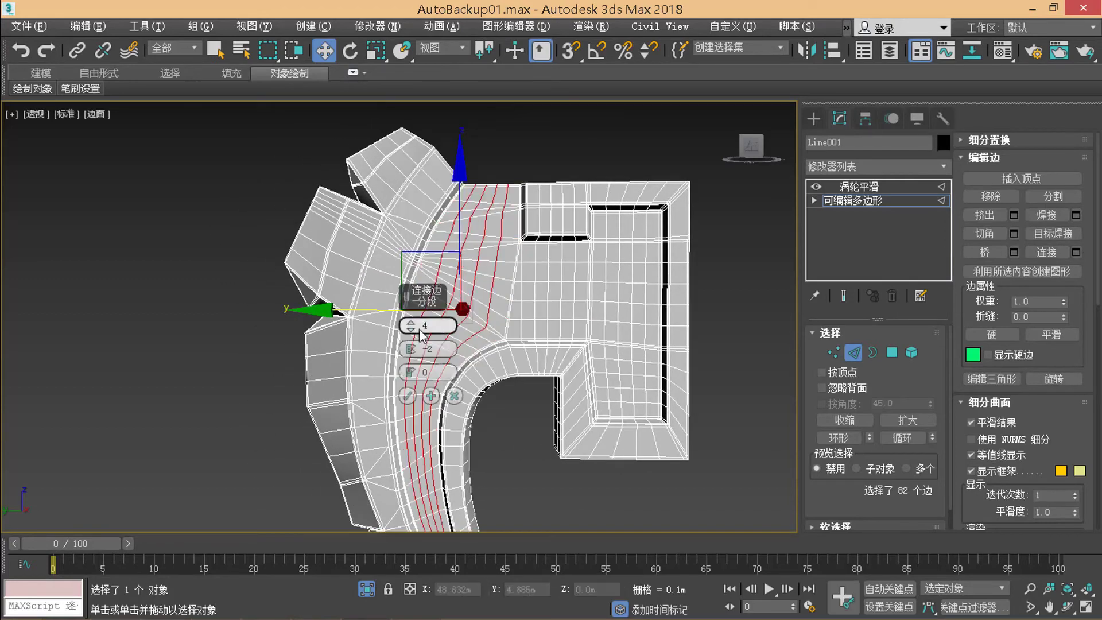
{"action": "left_click", "coordinate": [407, 396]}
{"action": "left_click", "coordinate": [500, 386]}
Step: Connect the left band and U-shaped inner border loops with tight pinch -16 supporting loops
{"action": "middle_click_drag", "start_coordinate": [534, 359], "coordinate": [535, 335]}
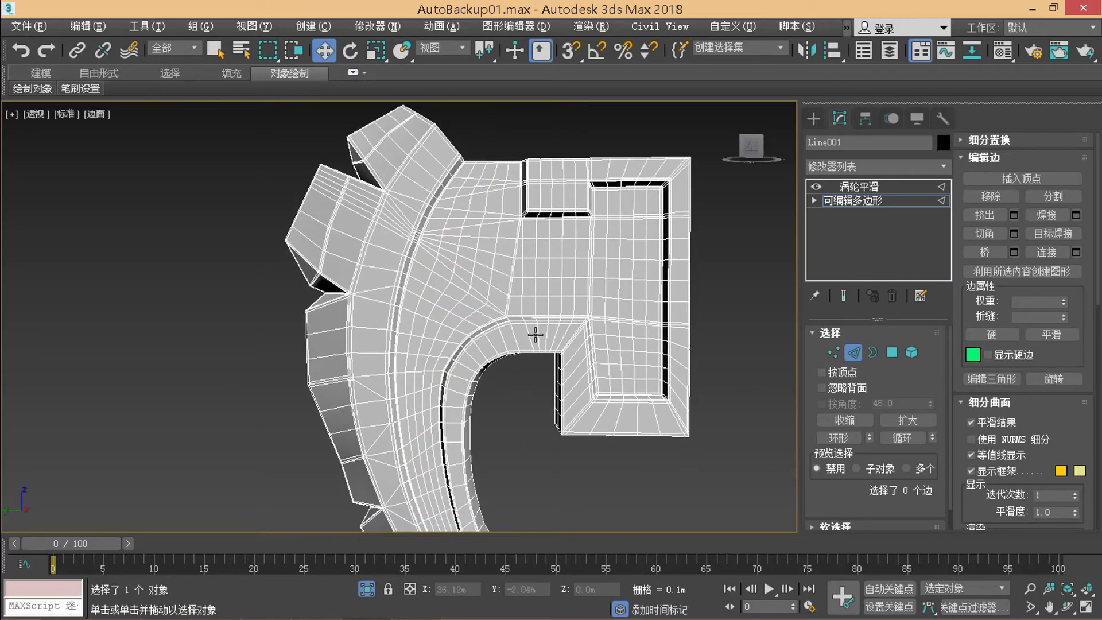
{"action": "left_click", "coordinate": [528, 342]}
{"action": "double_click", "coordinate": [376, 293]}
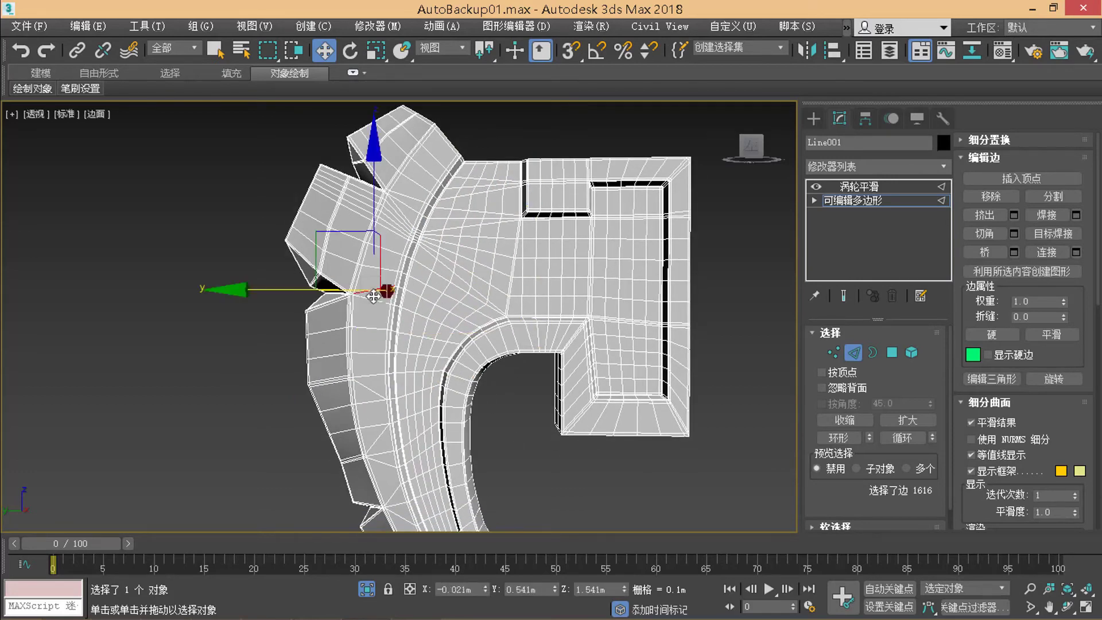
{"action": "mouse_move", "coordinate": [468, 338]}
{"action": "middle_mouse_down"}
{"action": "mouse_move", "coordinate": [450, 336]}
{"action": "mouse_move", "coordinate": [517, 279]}
{"action": "mouse_move", "coordinate": [509, 307]}
{"action": "middle_mouse_up"}
{"action": "double_click", "coordinate": [372, 401]}
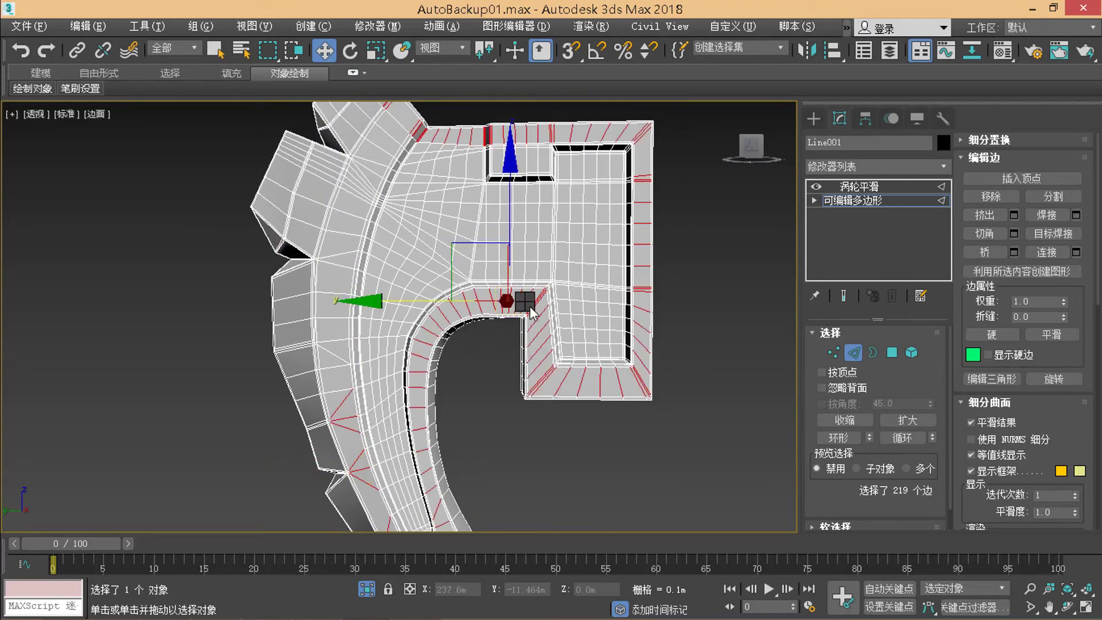
{"action": "right_click", "coordinate": [524, 301]}
{"action": "left_click", "coordinate": [437, 349]}
{"action": "middle_click_drag", "start_coordinate": [474, 363], "coordinate": [455, 340]}
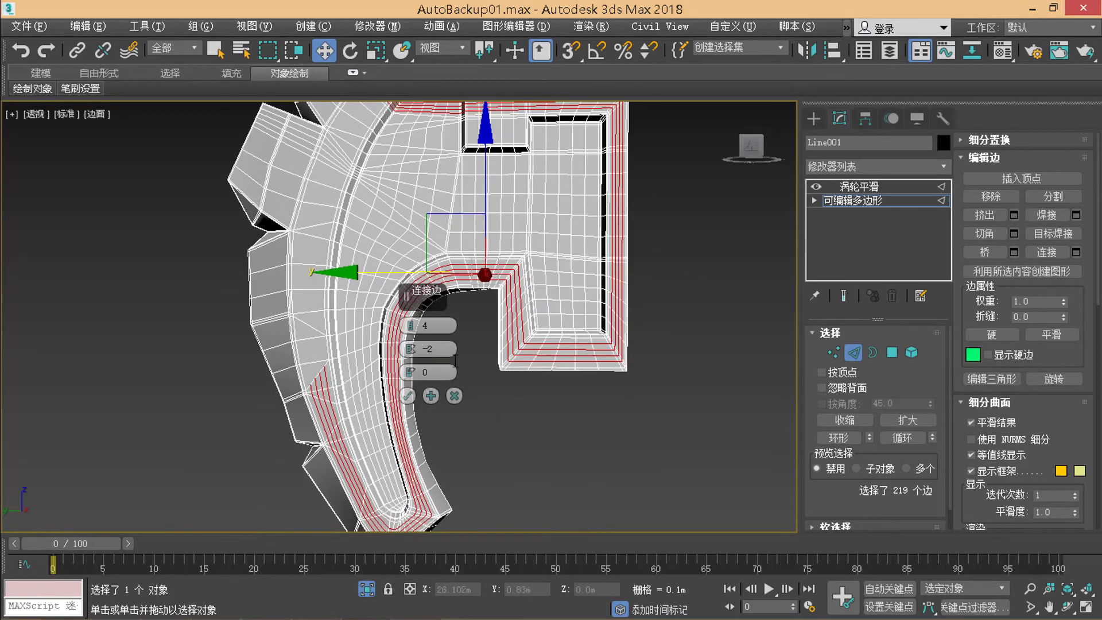
{"action": "middle_click_drag", "start_coordinate": [454, 406], "coordinate": [443, 392]}
{"action": "left_click_drag", "start_coordinate": [409, 349], "coordinate": [413, 339]}
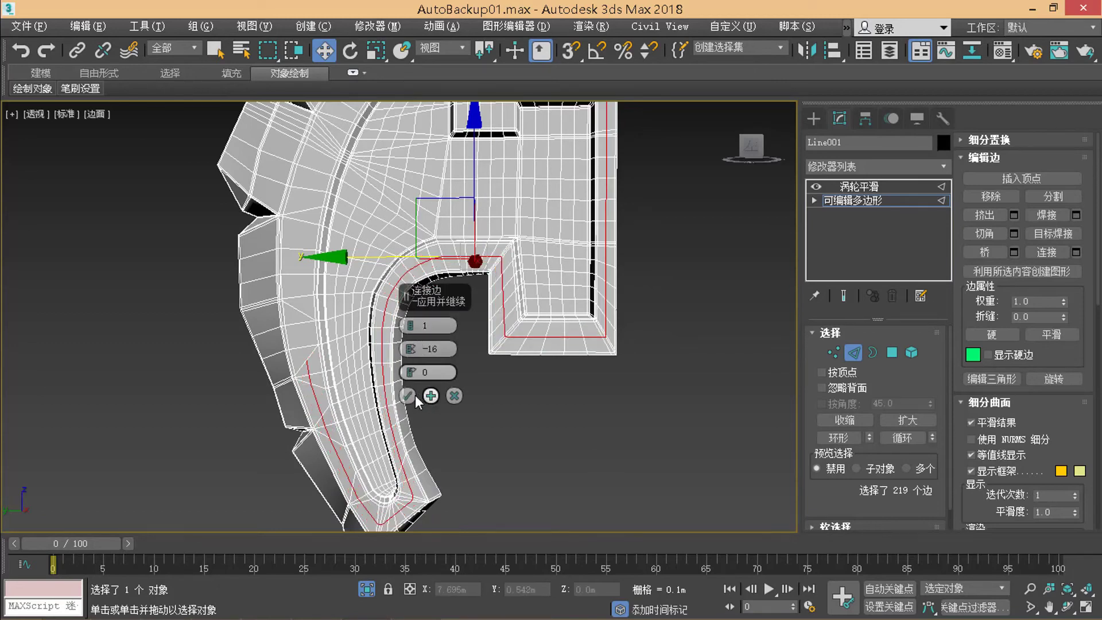
{"action": "left_click", "coordinate": [407, 395]}
Step: Add a single connecting loop across the left curved band
{"action": "middle_click_drag", "start_coordinate": [459, 424], "coordinate": [489, 442]}
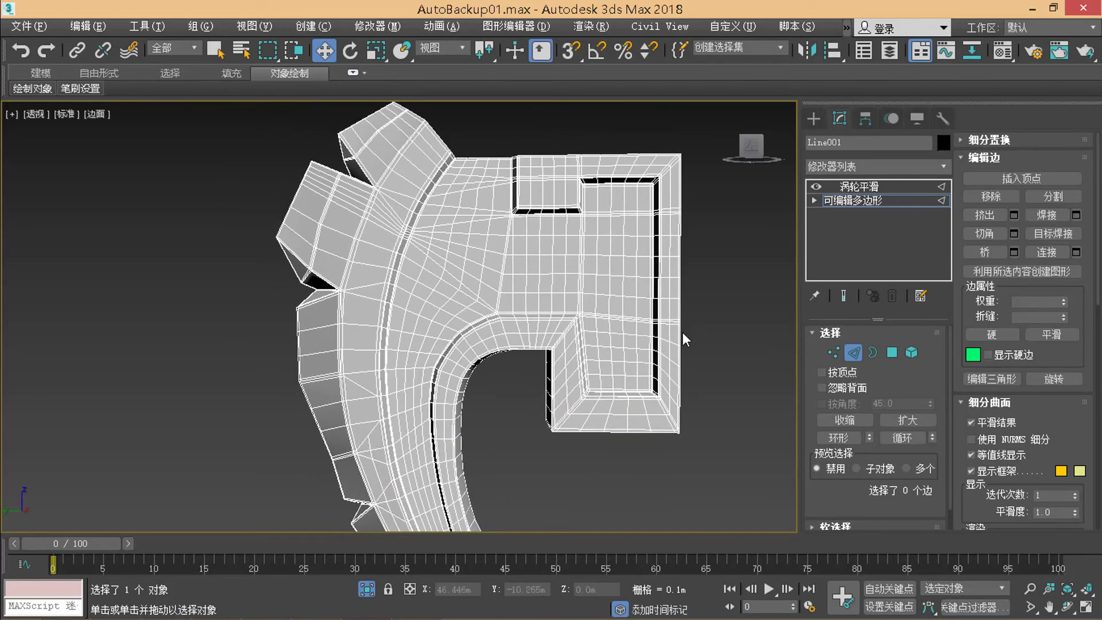
{"action": "left_click", "coordinate": [410, 183]}
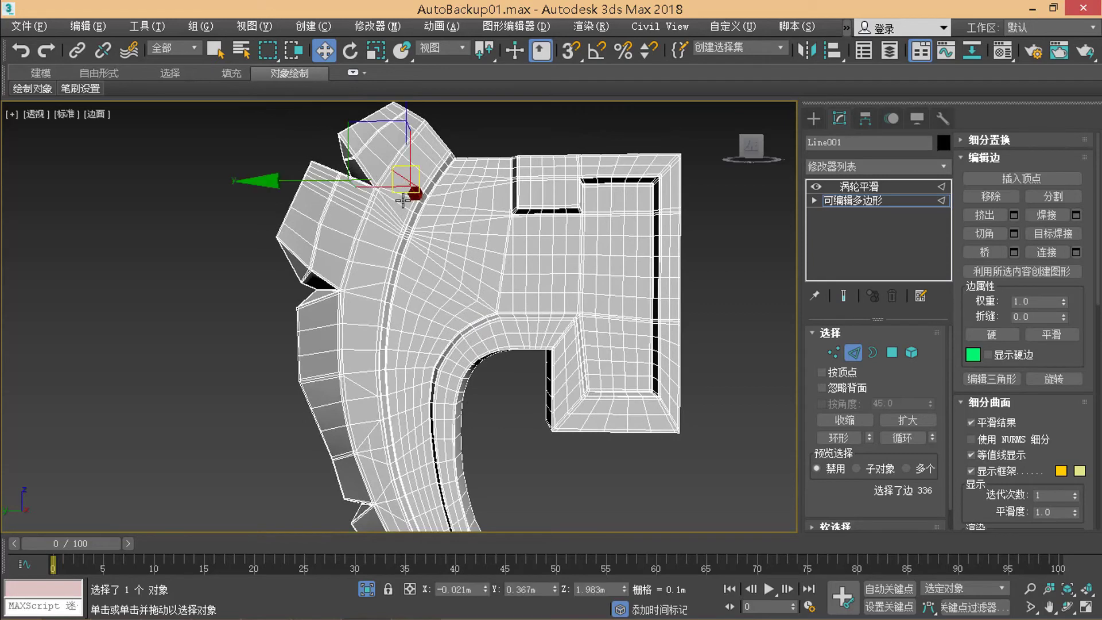
{"action": "right_click", "coordinate": [411, 209]}
{"action": "left_click", "coordinate": [329, 269]}
{"action": "left_click", "coordinate": [374, 295]}
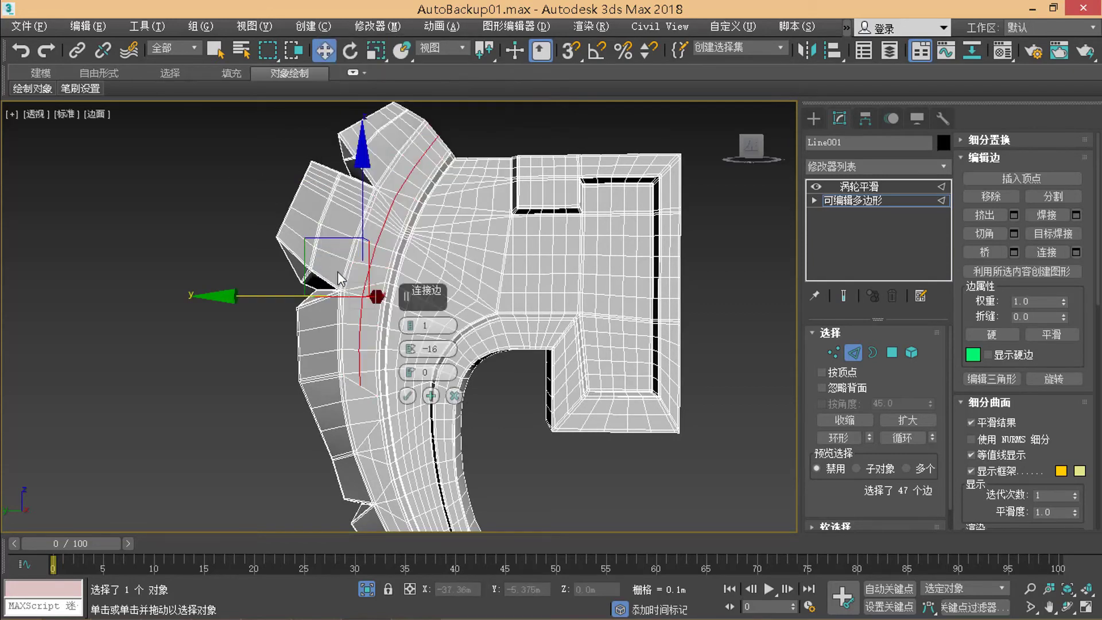
{"action": "middle_click_drag", "start_coordinate": [402, 396], "coordinate": [433, 339]}
{"action": "middle_click_drag", "start_coordinate": [453, 409], "coordinate": [445, 364]}
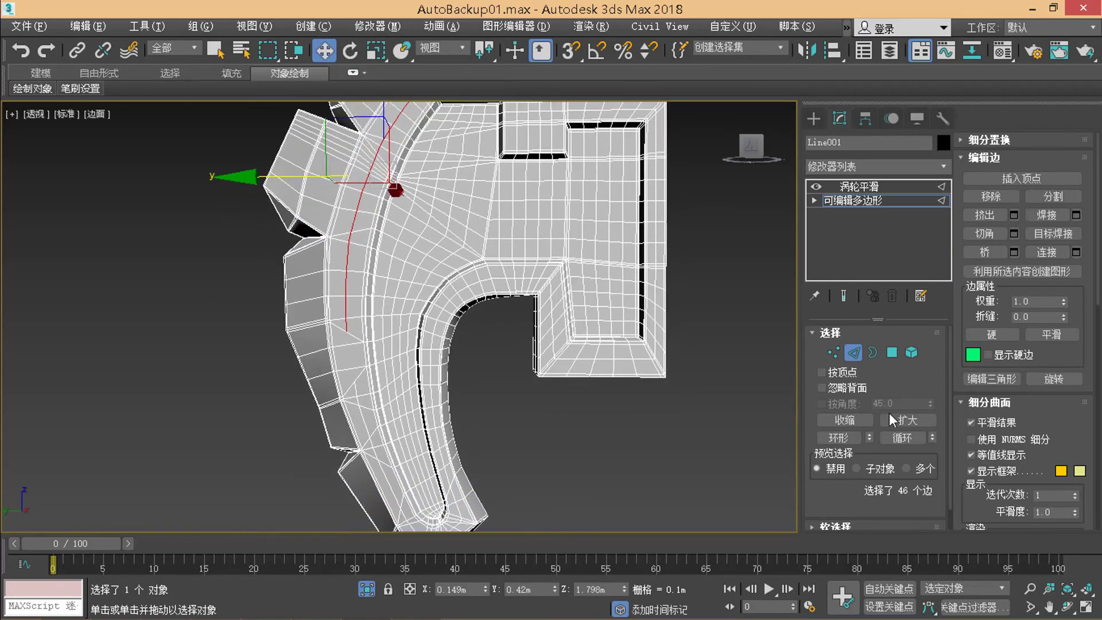
{"action": "left_click", "coordinate": [833, 353]}
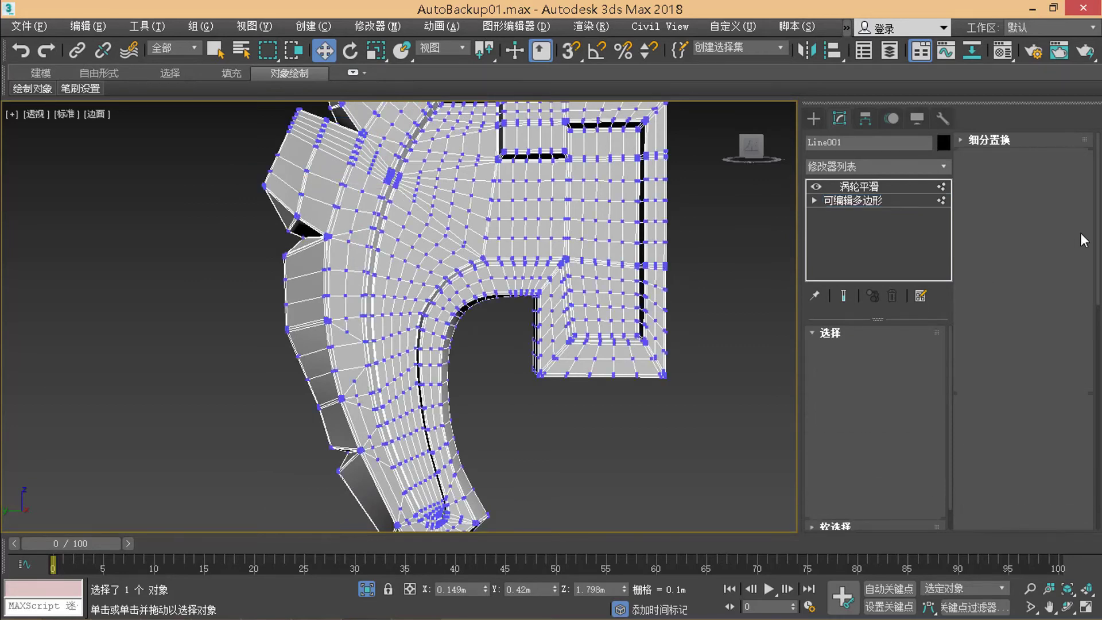
{"action": "scroll", "coordinate": [1044, 373], "scroll_direction": "down", "scroll_amount": 3}
{"action": "scroll", "coordinate": [1044, 402], "scroll_direction": "down", "scroll_amount": 3}
{"action": "scroll", "coordinate": [1044, 424], "scroll_direction": "down", "scroll_amount": 3}
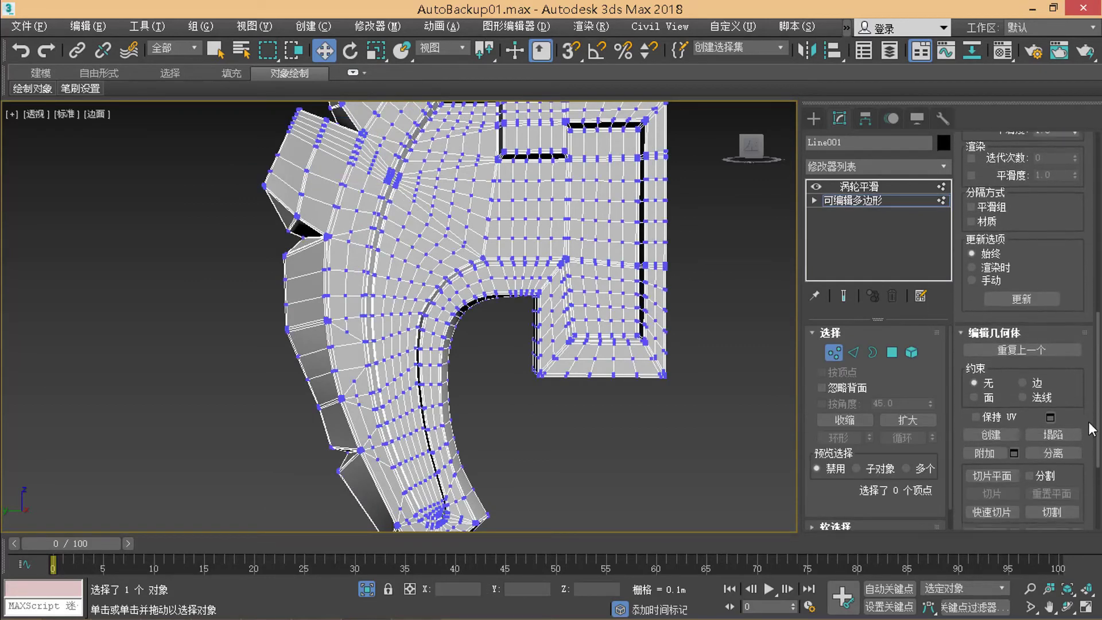
{"action": "scroll", "coordinate": [1048, 445], "scroll_direction": "down", "scroll_amount": 2}
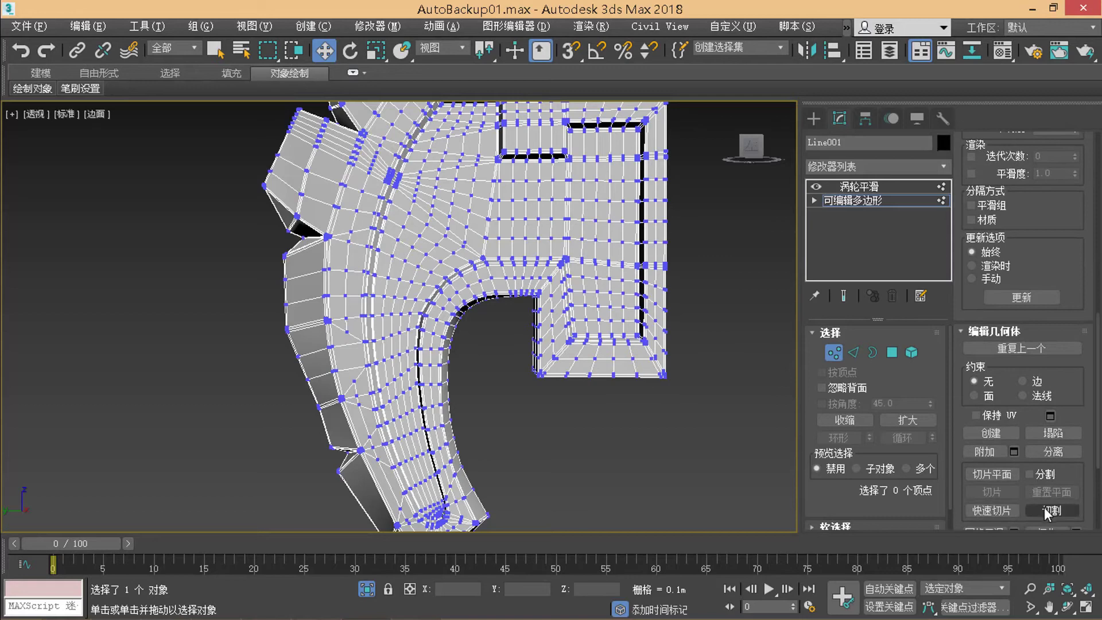
{"action": "scroll", "coordinate": [391, 313], "scroll_direction": "up", "scroll_amount": 3}
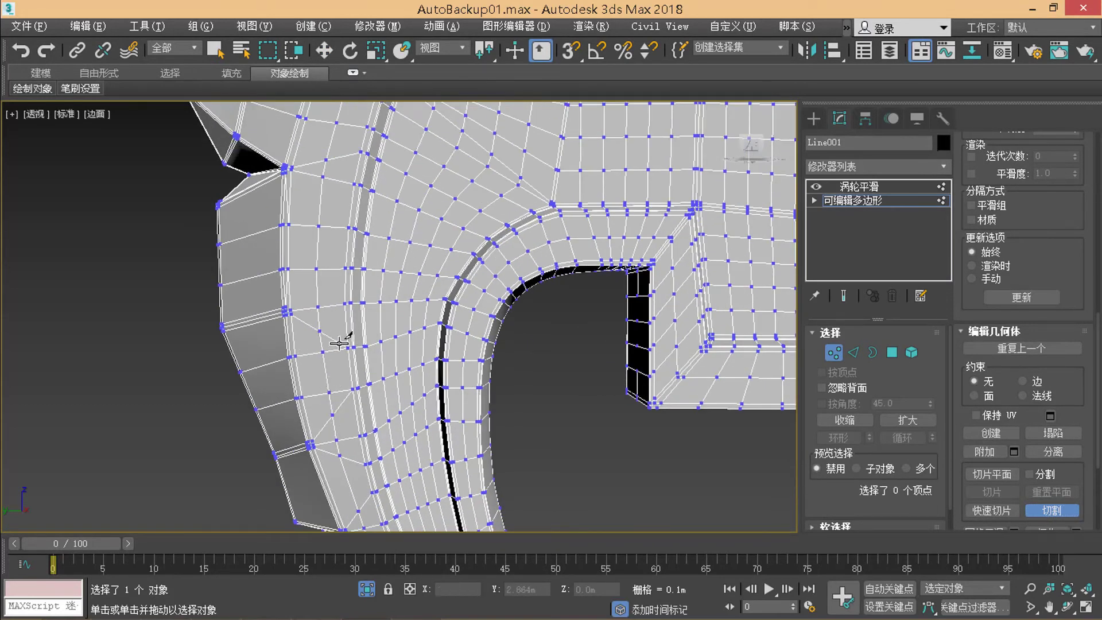
{"action": "middle_click_drag", "start_coordinate": [338, 343], "coordinate": [568, 320], "text": "alt"}
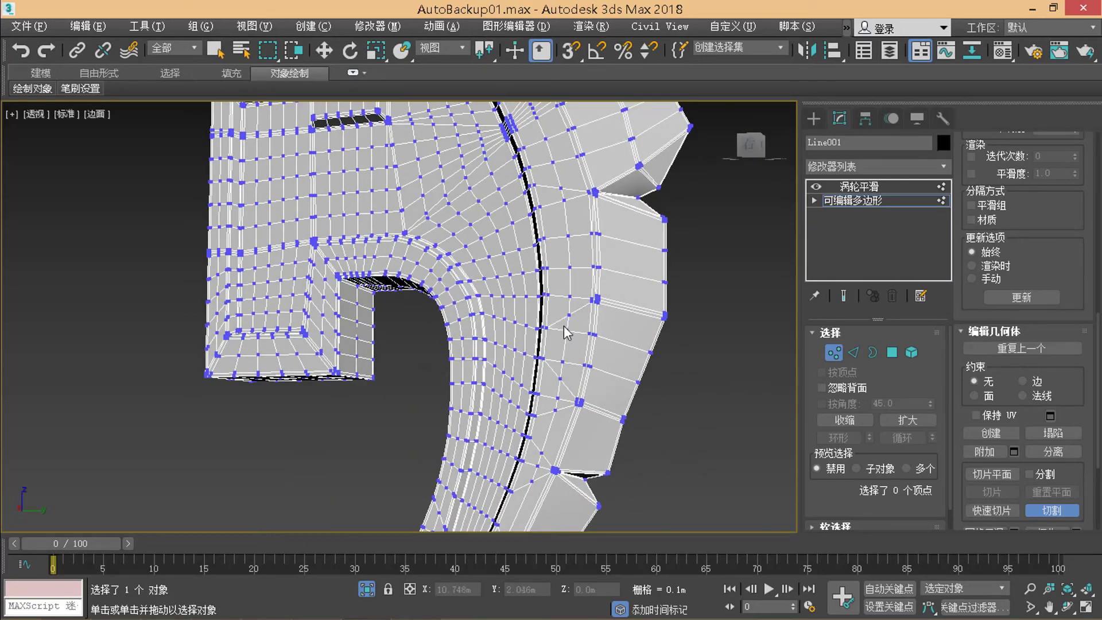
{"action": "right_click", "coordinate": [565, 331]}
{"action": "mouse_move", "coordinate": [565, 332]}
{"action": "middle_mouse_down", "text": "alt"}
{"action": "mouse_move", "coordinate": [339, 360]}
{"action": "mouse_move", "coordinate": [411, 361]}
{"action": "middle_mouse_up", "text": "alt"}
{"action": "right_click", "coordinate": [339, 360]}
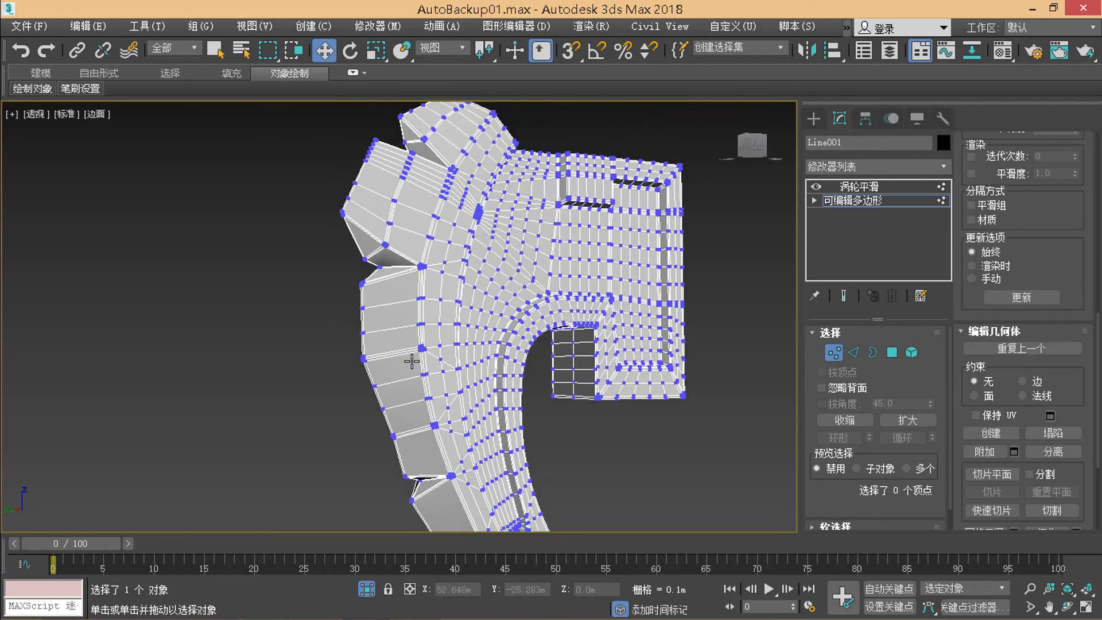
{"action": "scroll", "coordinate": [411, 361], "scroll_direction": "up", "scroll_amount": 2}
{"action": "key", "text": "2"}
{"action": "left_click", "coordinate": [411, 354]}
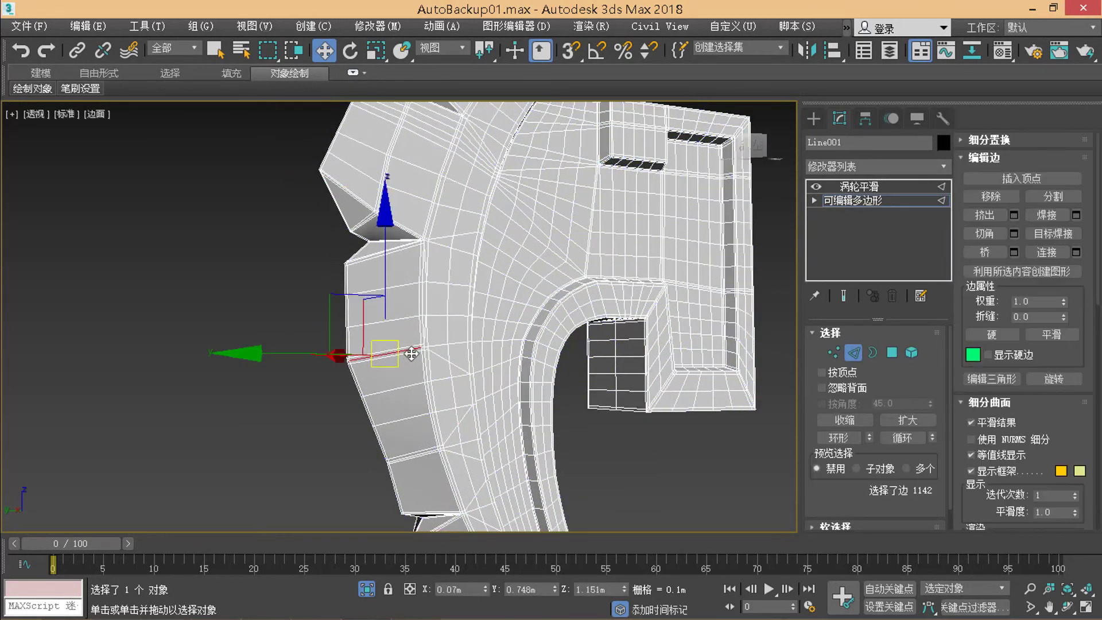
Step: Ring-select the flank edges and connect them with 3 segments and pinch 0 for three vertical loops
{"action": "key", "text": "alt+r"}
{"action": "mouse_move", "coordinate": [431, 332]}
{"action": "middle_mouse_down", "text": "alt"}
{"action": "mouse_move", "coordinate": [556, 340]}
{"action": "mouse_move", "coordinate": [373, 296]}
{"action": "mouse_move", "coordinate": [398, 306]}
{"action": "middle_mouse_up", "text": "alt"}
{"action": "key", "text": "alt+r"}
{"action": "right_click", "coordinate": [396, 304]}
{"action": "left_click", "coordinate": [307, 350]}
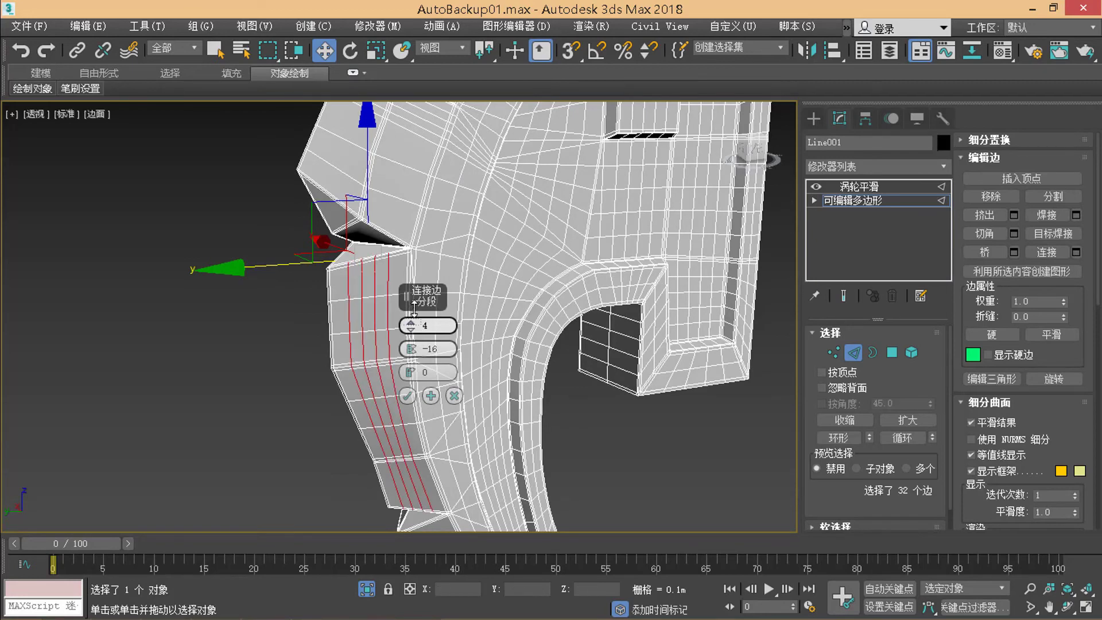
{"action": "left_click_drag", "start_coordinate": [410, 329], "coordinate": [412, 322]}
{"action": "right_click", "coordinate": [411, 350]}
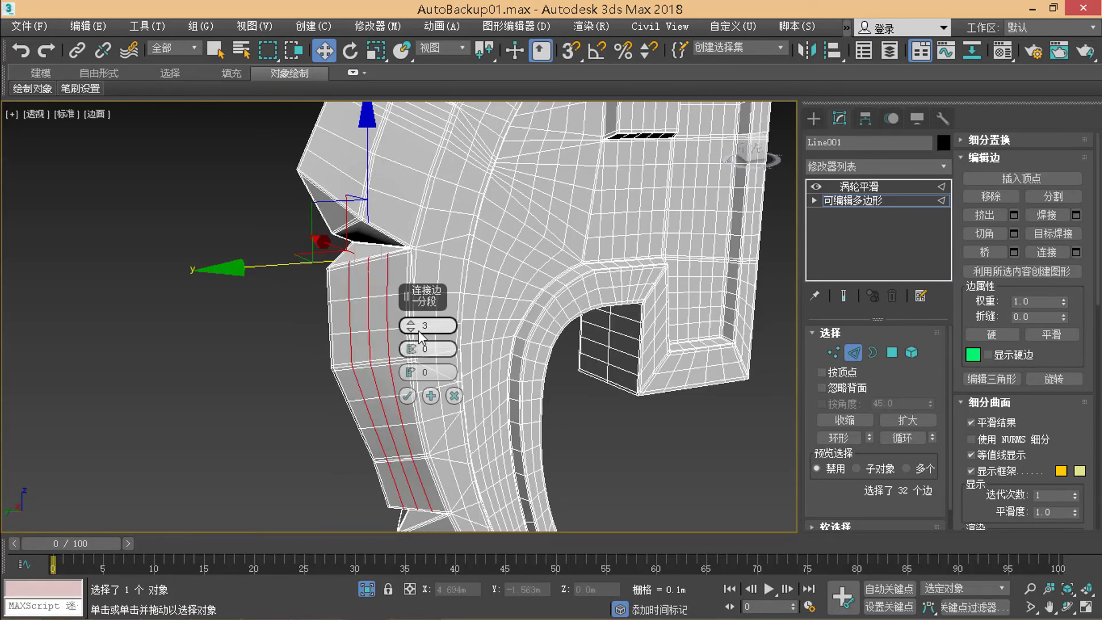
{"action": "left_click", "coordinate": [408, 396]}
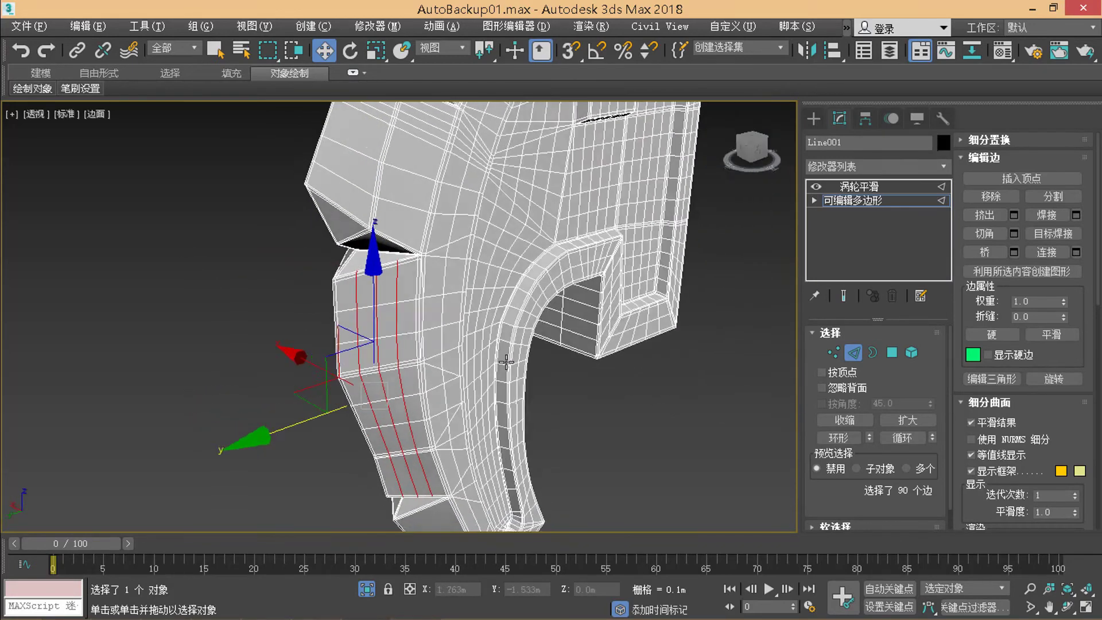
{"action": "mouse_move", "coordinate": [408, 395]}
{"action": "middle_mouse_down", "text": "alt"}
{"action": "mouse_move", "coordinate": [504, 361]}
{"action": "mouse_move", "coordinate": [510, 341]}
{"action": "mouse_move", "coordinate": [608, 505]}
{"action": "middle_mouse_up", "text": "alt"}
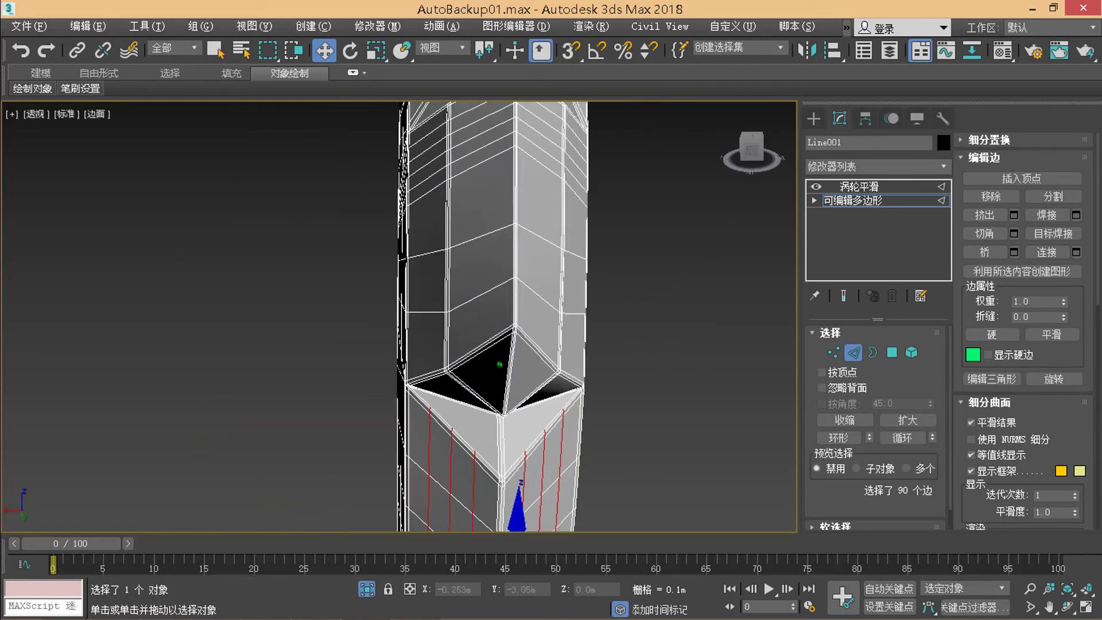
{"action": "scroll", "coordinate": [500, 278], "scroll_direction": "up", "scroll_amount": 3}
{"action": "scroll", "coordinate": [468, 278], "scroll_direction": "up", "scroll_amount": 1}
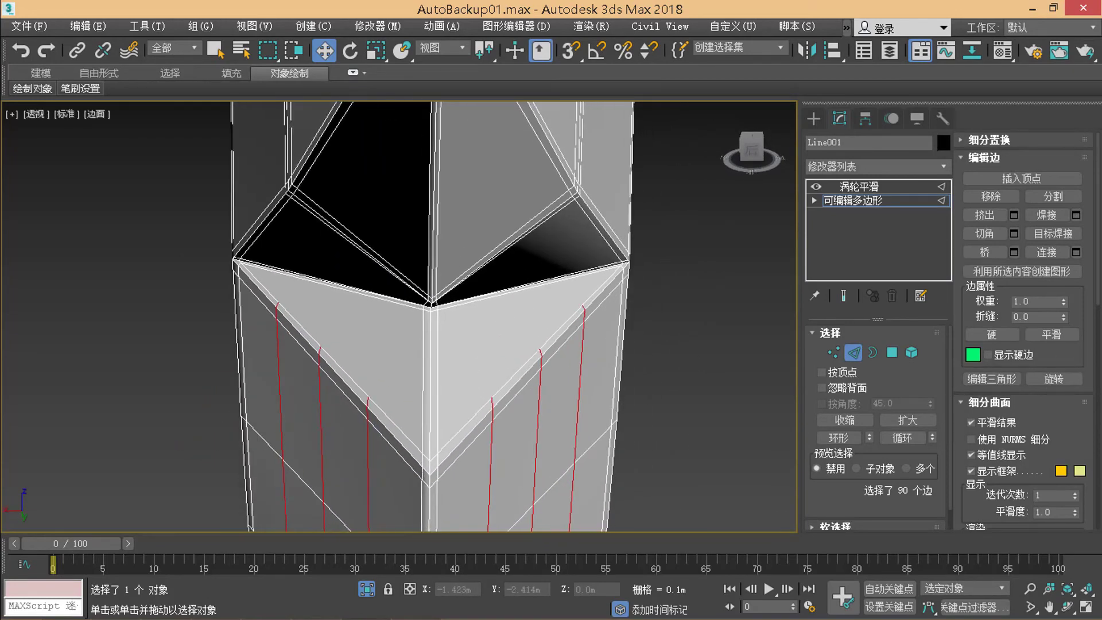
{"action": "left_click_drag", "start_coordinate": [1099, 305], "coordinate": [1099, 401]}
Step: Cut new edges from the centre vertex downward through the faces below the V-shaped notch
{"action": "left_click", "coordinate": [1049, 497]}
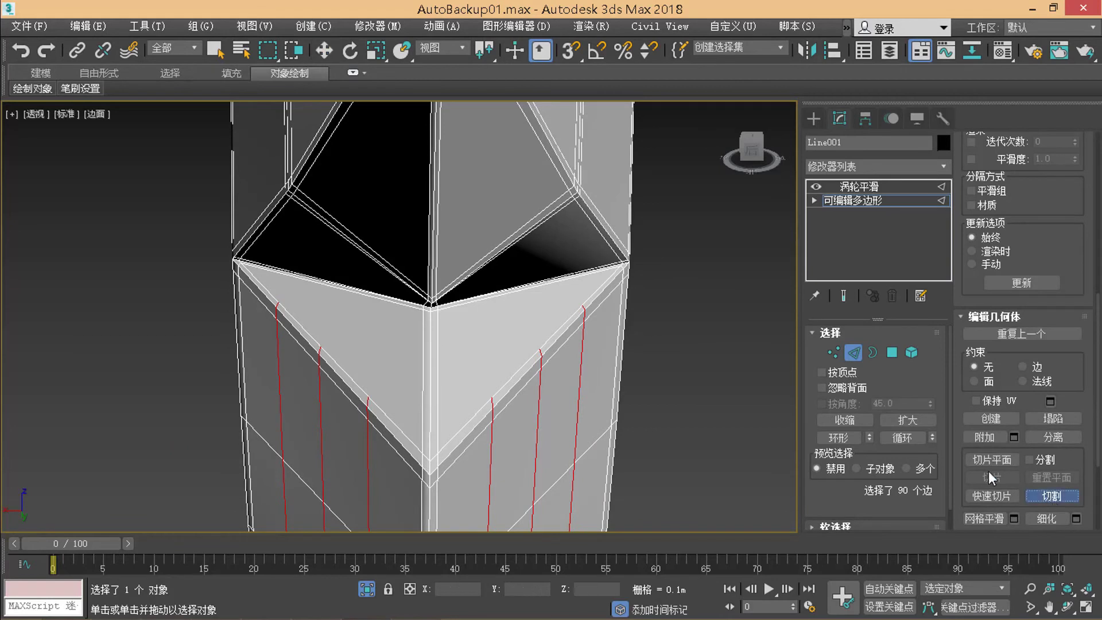
{"action": "left_click", "coordinate": [832, 352]}
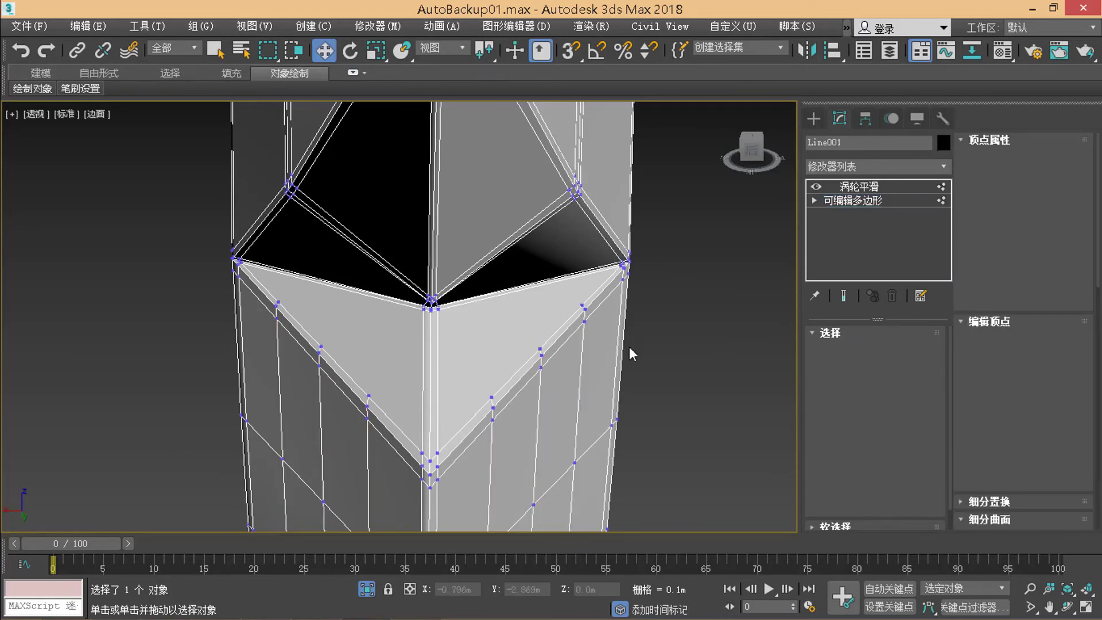
{"action": "left_click", "coordinate": [431, 304]}
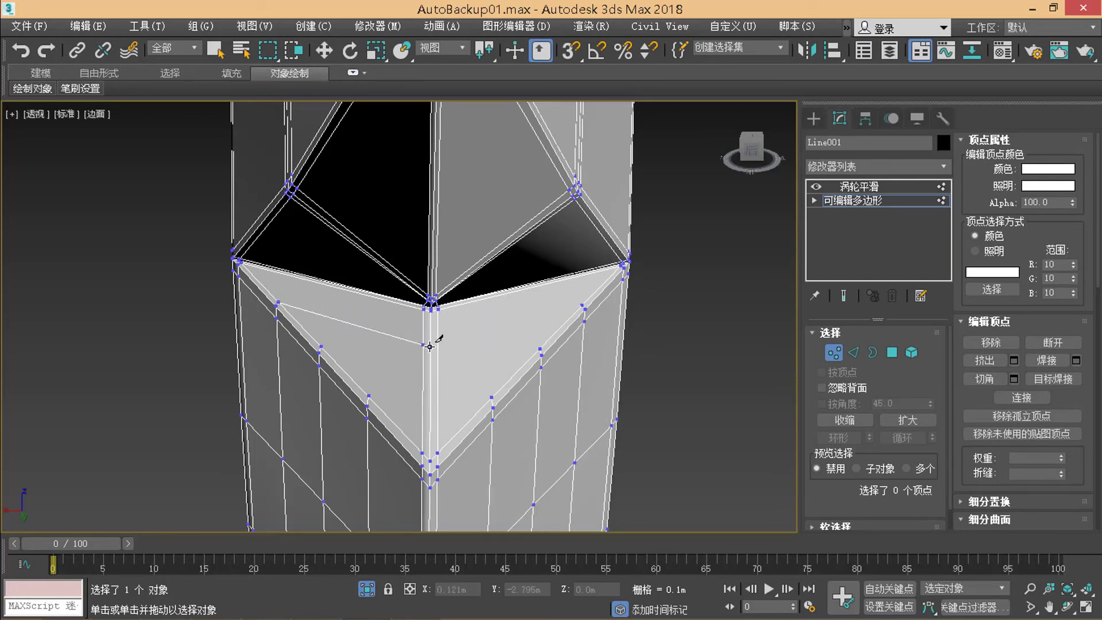
{"action": "left_click", "coordinate": [429, 346]}
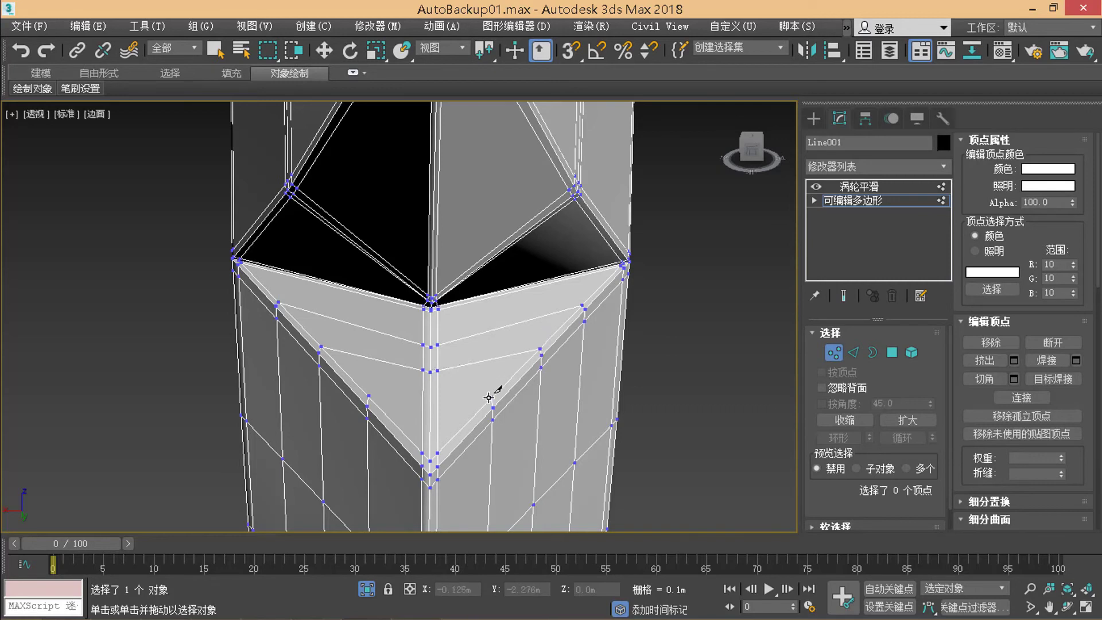
{"action": "left_click", "coordinate": [429, 419]}
{"action": "scroll", "coordinate": [462, 320], "scroll_direction": "down", "scroll_amount": 5}
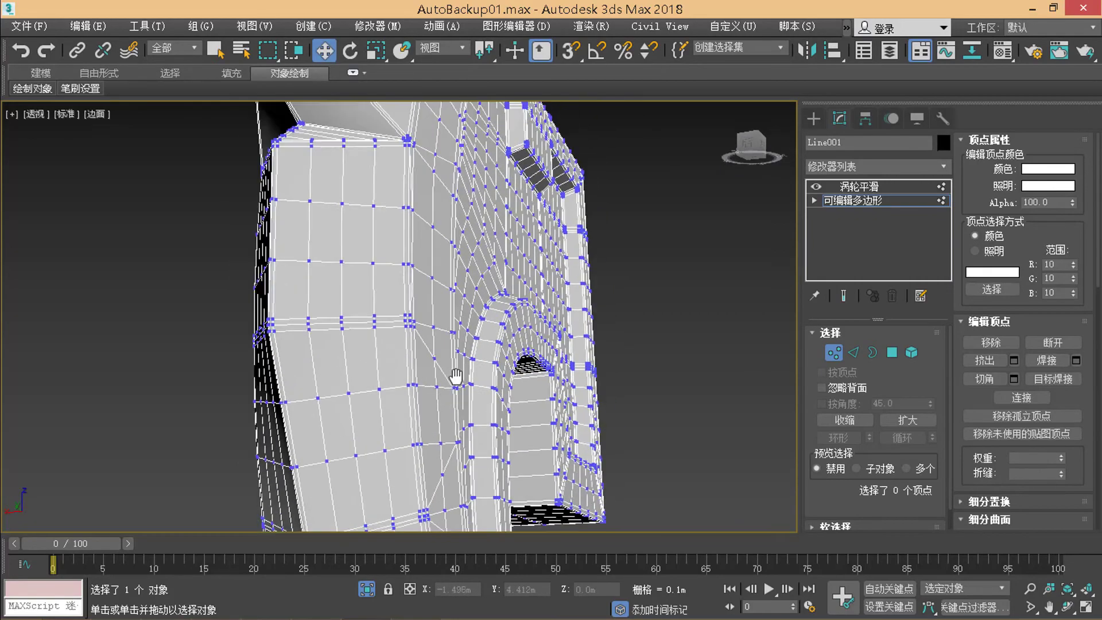
Step: Cut a new edge across the wedge-shaped side face, from one edge to its far edge
{"action": "mouse_move", "coordinate": [463, 319]}
{"action": "middle_mouse_down", "text": "alt"}
{"action": "mouse_move", "coordinate": [431, 347]}
{"action": "mouse_move", "coordinate": [423, 328]}
{"action": "middle_mouse_up", "text": "alt"}
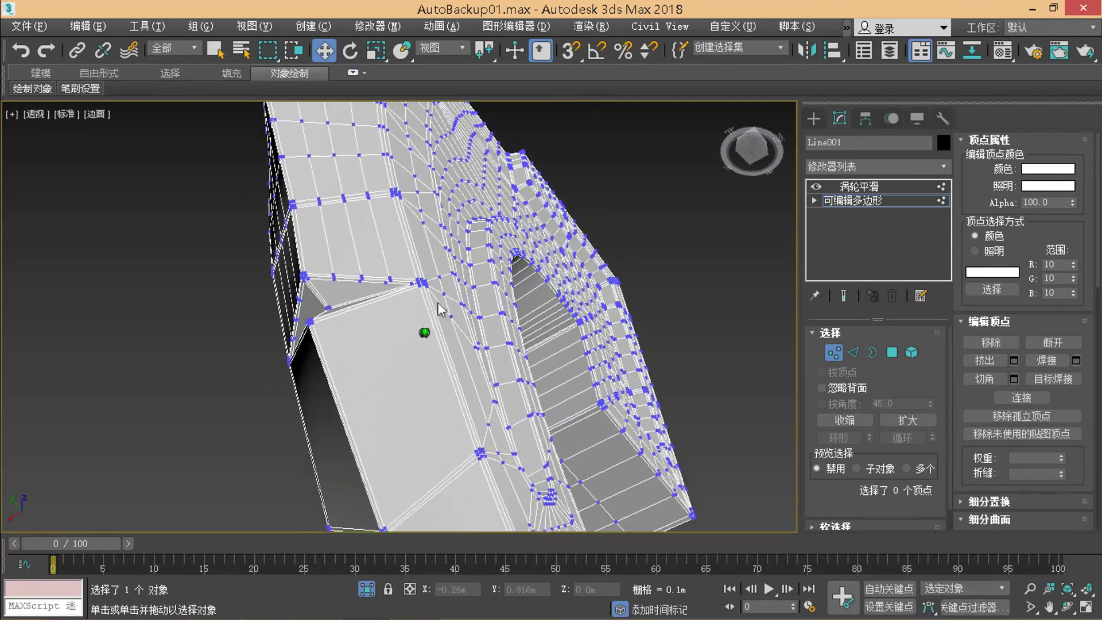
{"action": "scroll", "coordinate": [473, 373], "scroll_direction": "up", "scroll_amount": 5}
{"action": "middle_click_drag", "start_coordinate": [458, 381], "coordinate": [467, 394], "text": "alt"}
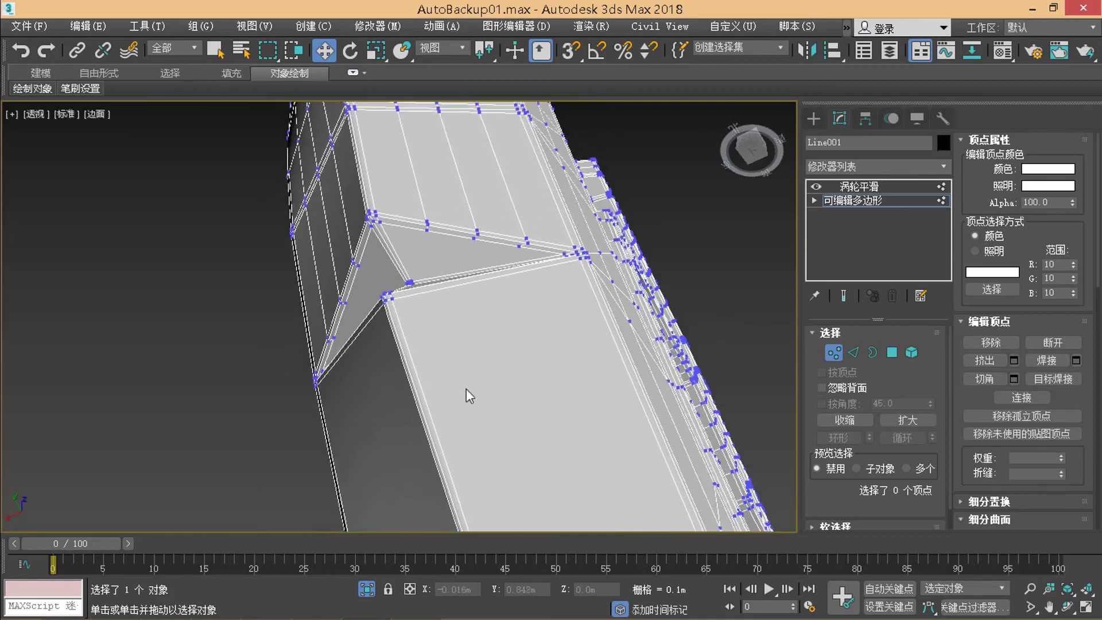
{"action": "scroll", "coordinate": [438, 310], "scroll_direction": "up", "scroll_amount": 3}
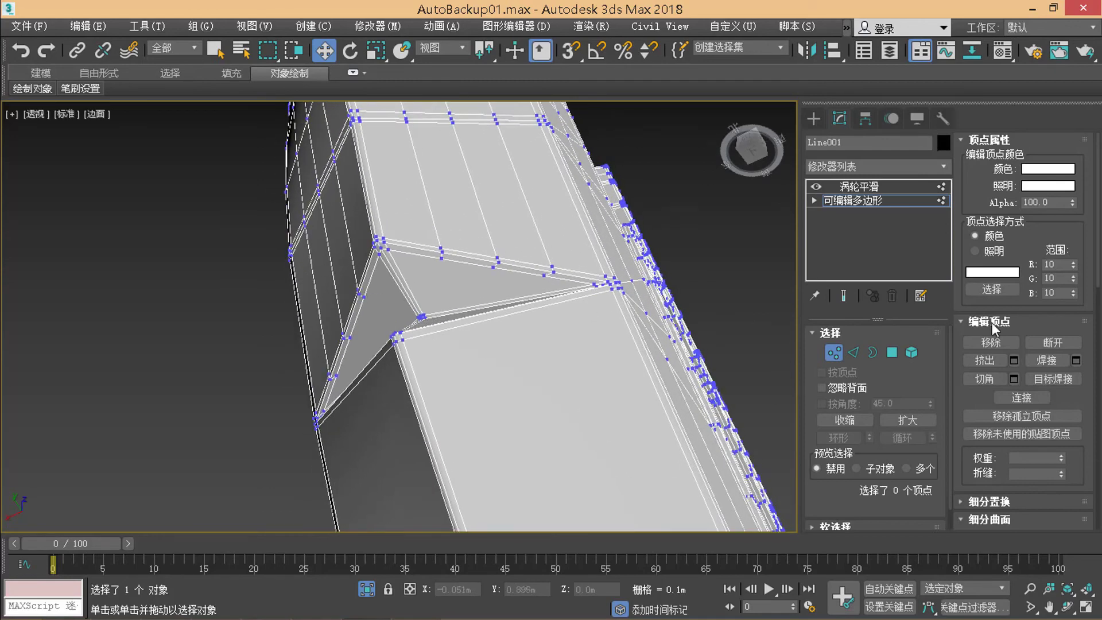
{"action": "scroll", "coordinate": [1093, 287], "scroll_direction": "down", "scroll_amount": 5}
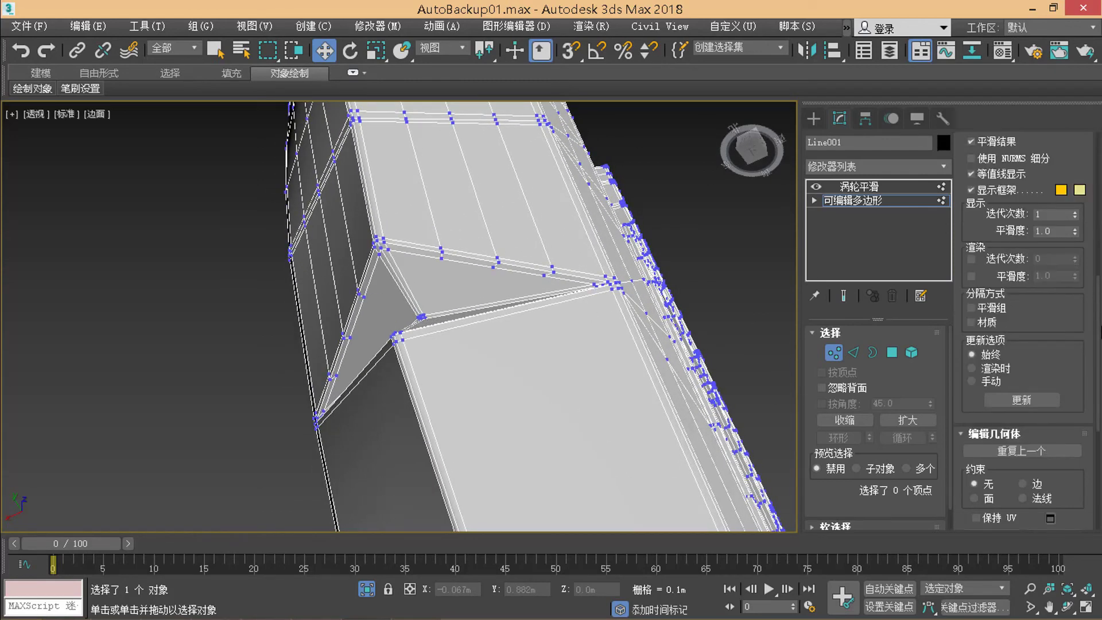
{"action": "scroll", "coordinate": [1093, 344], "scroll_direction": "down", "scroll_amount": 5}
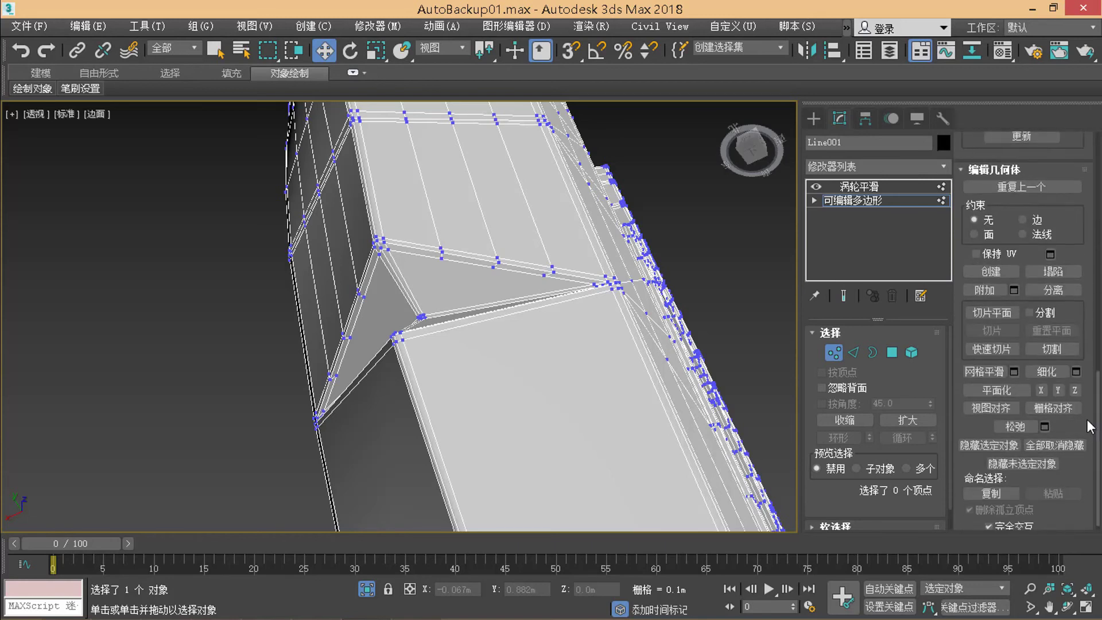
{"action": "left_click", "coordinate": [1052, 366]}
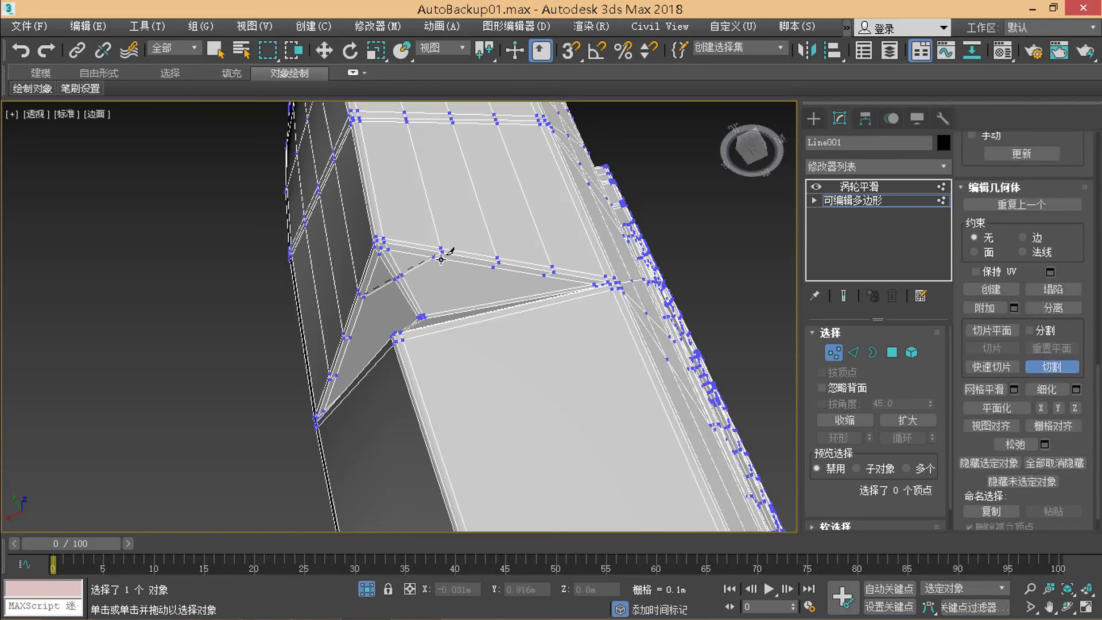
{"action": "scroll", "coordinate": [455, 281], "scroll_direction": "up", "scroll_amount": 3}
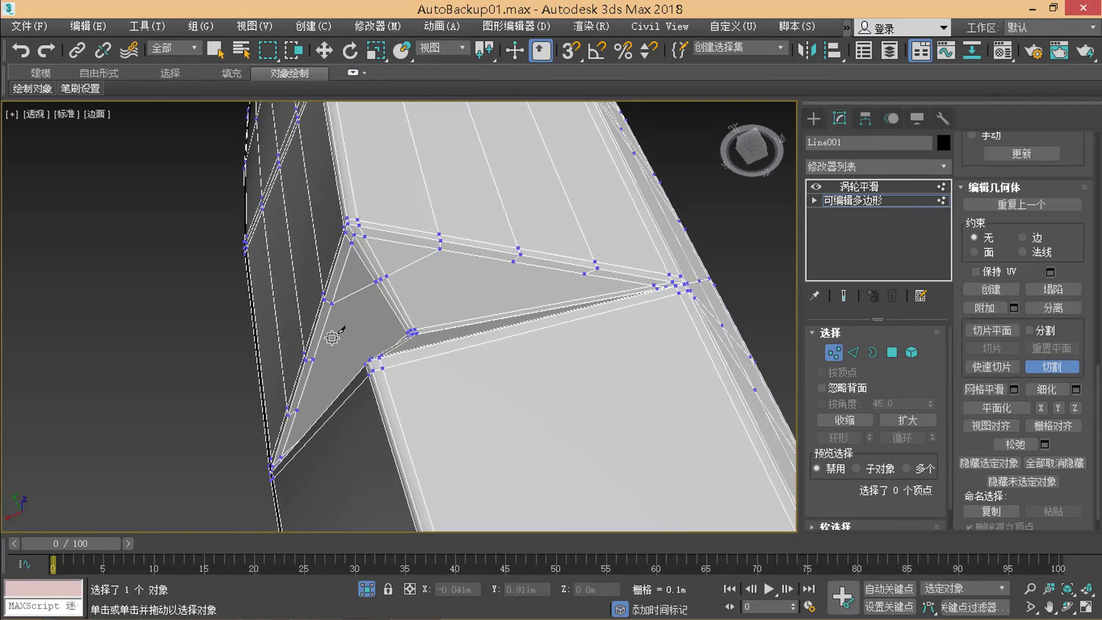
{"action": "left_click", "coordinate": [313, 358]}
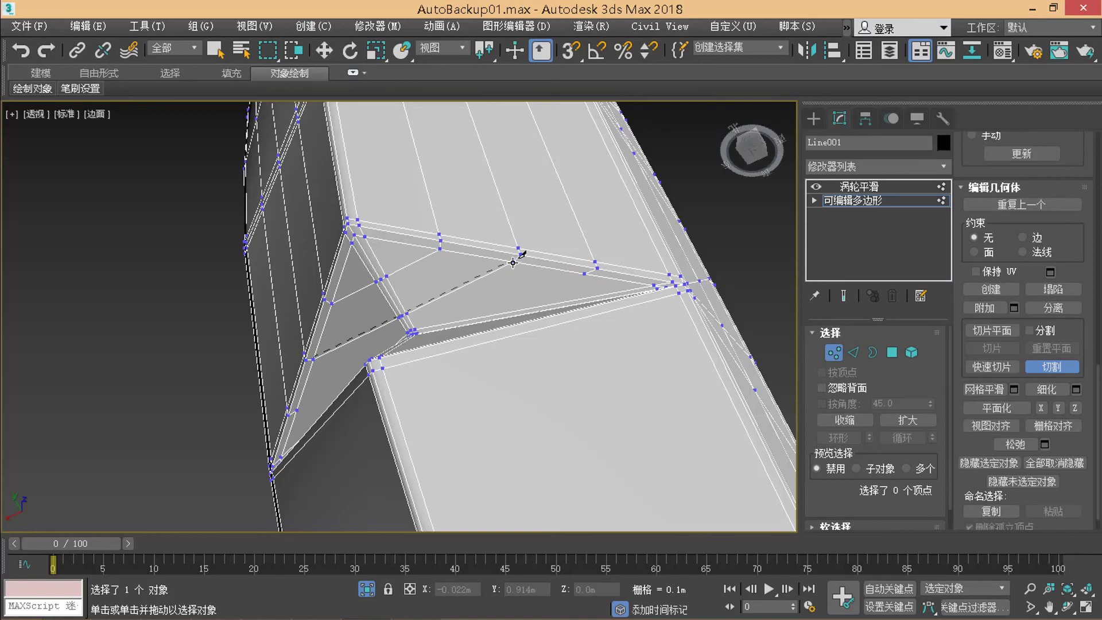
{"action": "scroll", "coordinate": [466, 292], "scroll_direction": "up", "scroll_amount": 3}
{"action": "scroll", "coordinate": [401, 344], "scroll_direction": "down", "scroll_amount": 3}
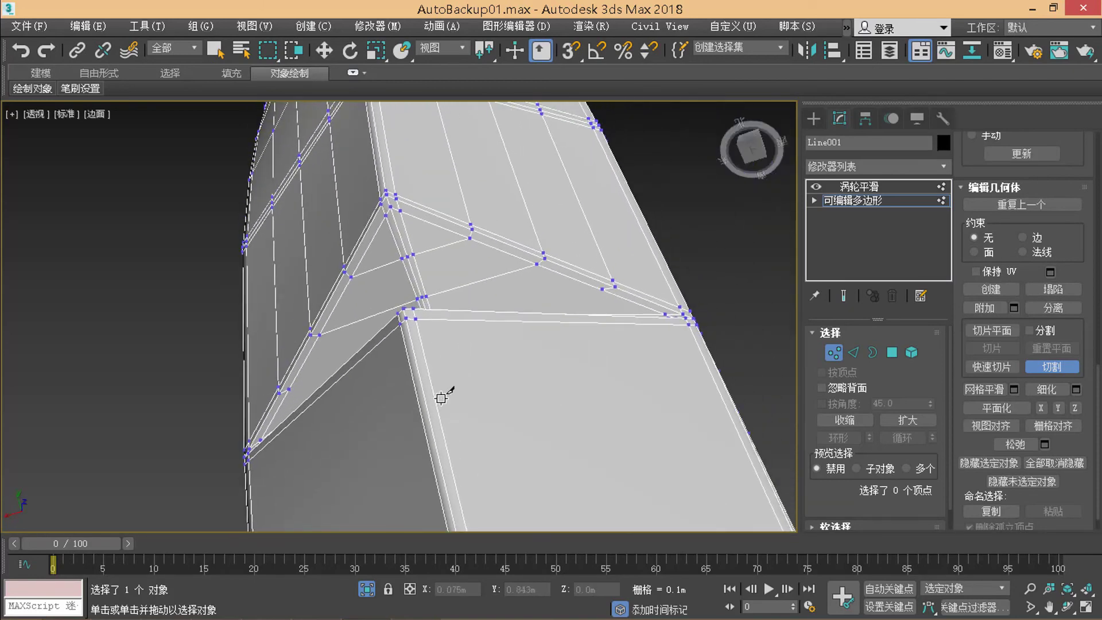
{"action": "mouse_move", "coordinate": [580, 303]}
{"action": "middle_mouse_down"}
{"action": "mouse_move", "coordinate": [573, 344]}
{"action": "mouse_move", "coordinate": [630, 407]}
{"action": "middle_mouse_up"}
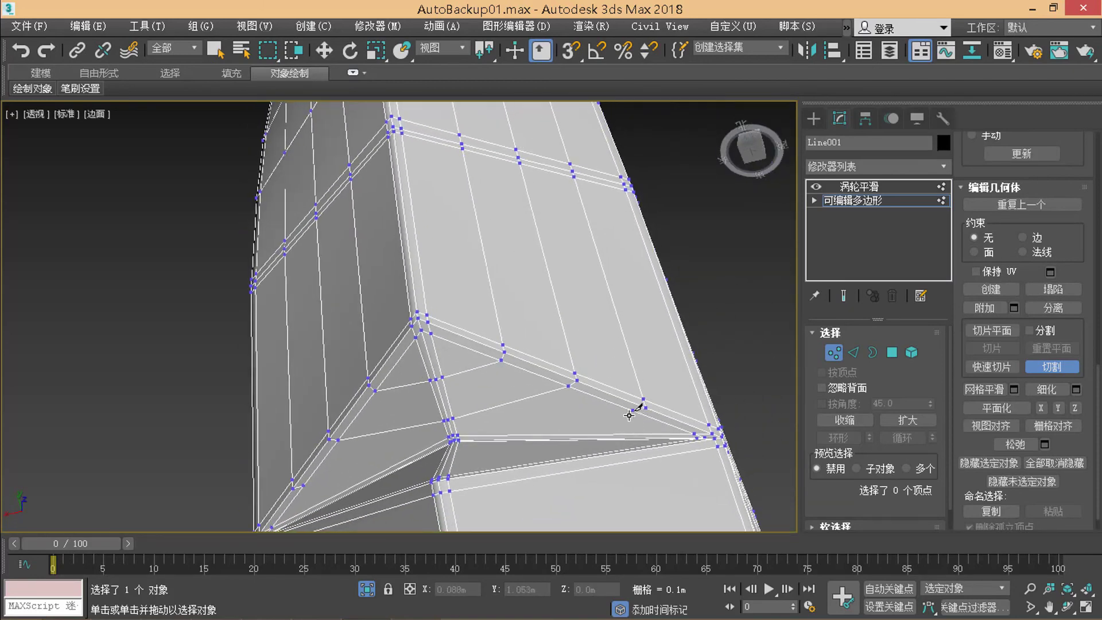
{"action": "left_click", "coordinate": [451, 430]}
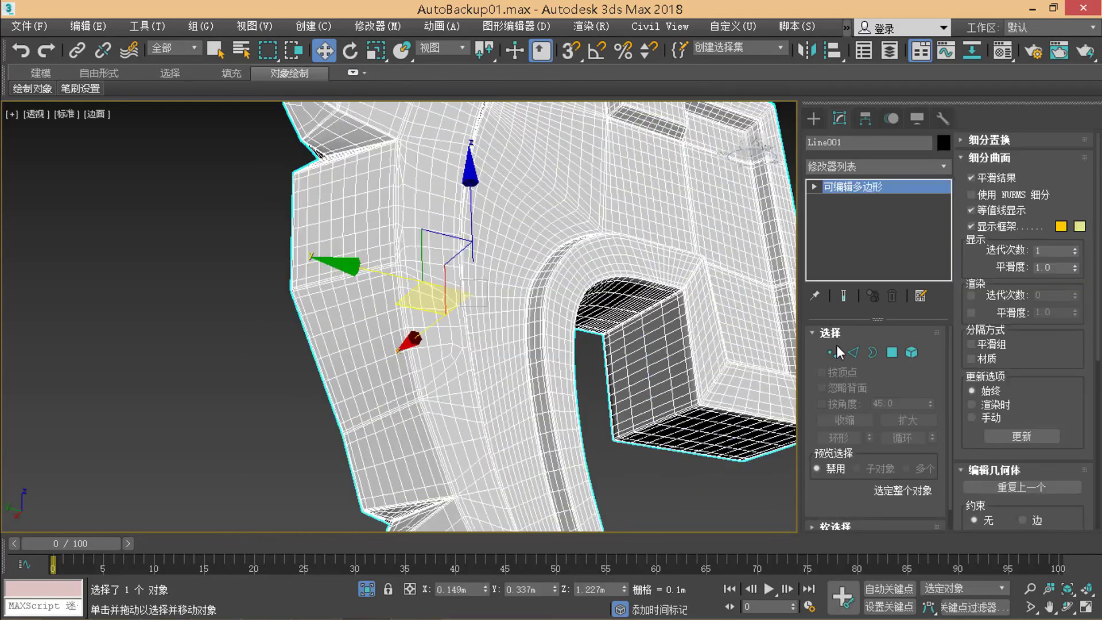
Step: Hide the edge overlay and apply TurboSmooth to the selected Line001
{"action": "scroll", "coordinate": [600, 437], "scroll_direction": "down", "scroll_amount": 3}
{"action": "scroll", "coordinate": [502, 388], "scroll_direction": "down", "scroll_amount": 5}
{"action": "mouse_move", "coordinate": [502, 388]}
{"action": "middle_mouse_down", "text": "alt"}
{"action": "mouse_move", "coordinate": [467, 364]}
{"action": "mouse_move", "coordinate": [516, 387]}
{"action": "middle_mouse_up", "text": "alt"}
{"action": "key", "text": "F4"}
{"action": "key", "text": "F4"}
{"action": "left_click", "coordinate": [518, 346]}
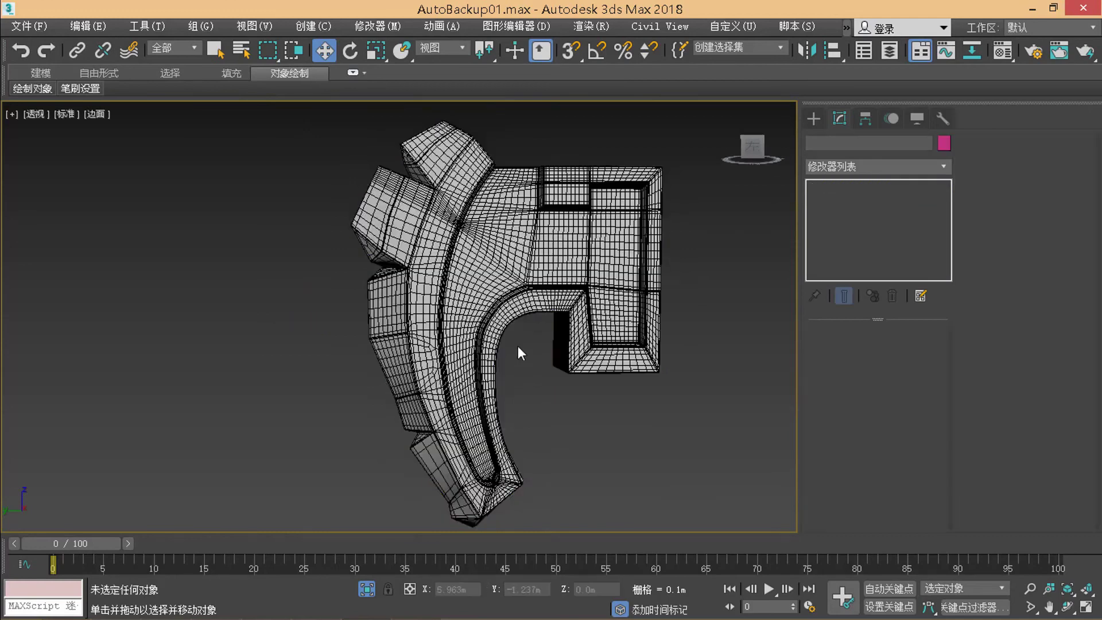
{"action": "left_click", "coordinate": [620, 362]}
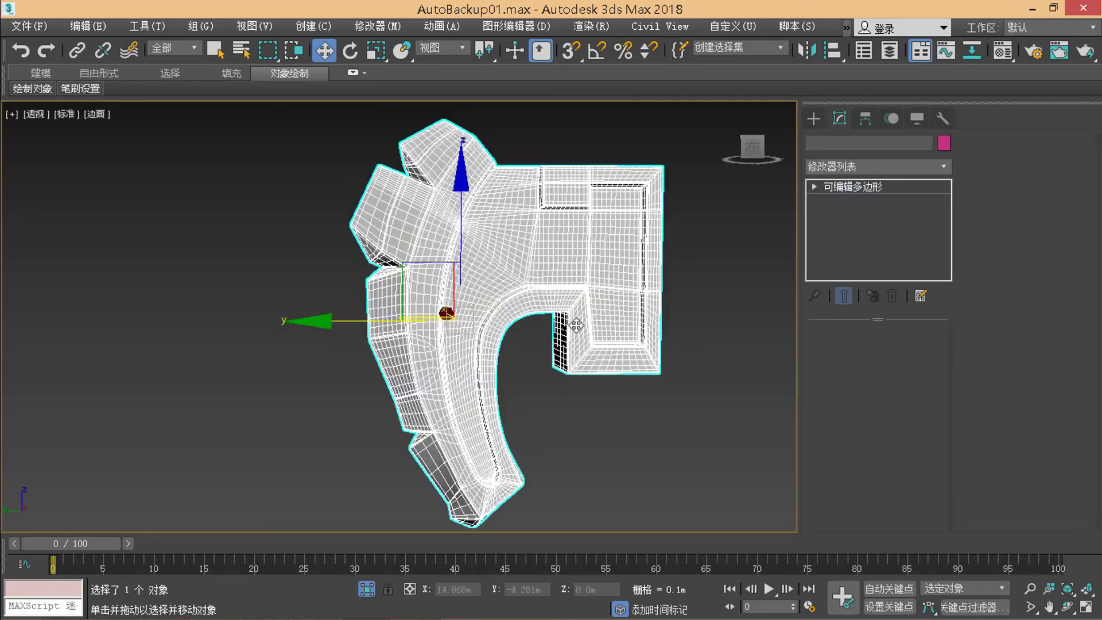
{"action": "key", "text": "ctrl+q"}
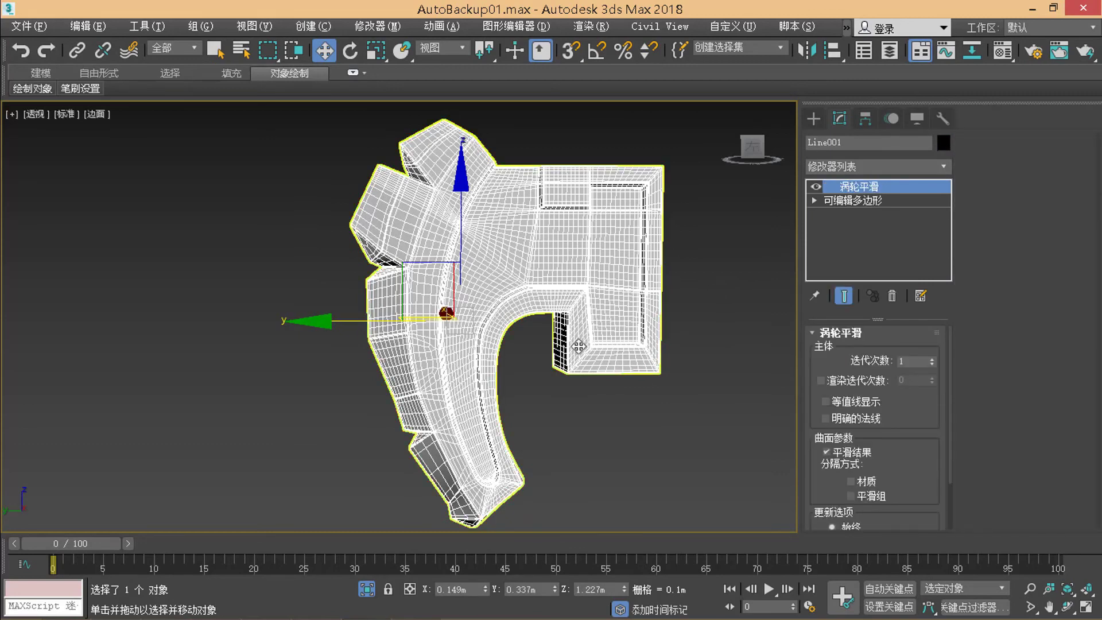
Step: Reselect Line001 and go to its Editable Poly level beneath TurboSmooth
{"action": "middle_click_drag", "start_coordinate": [724, 286], "coordinate": [741, 284], "text": "alt"}
{"action": "right_click", "coordinate": [551, 280]}
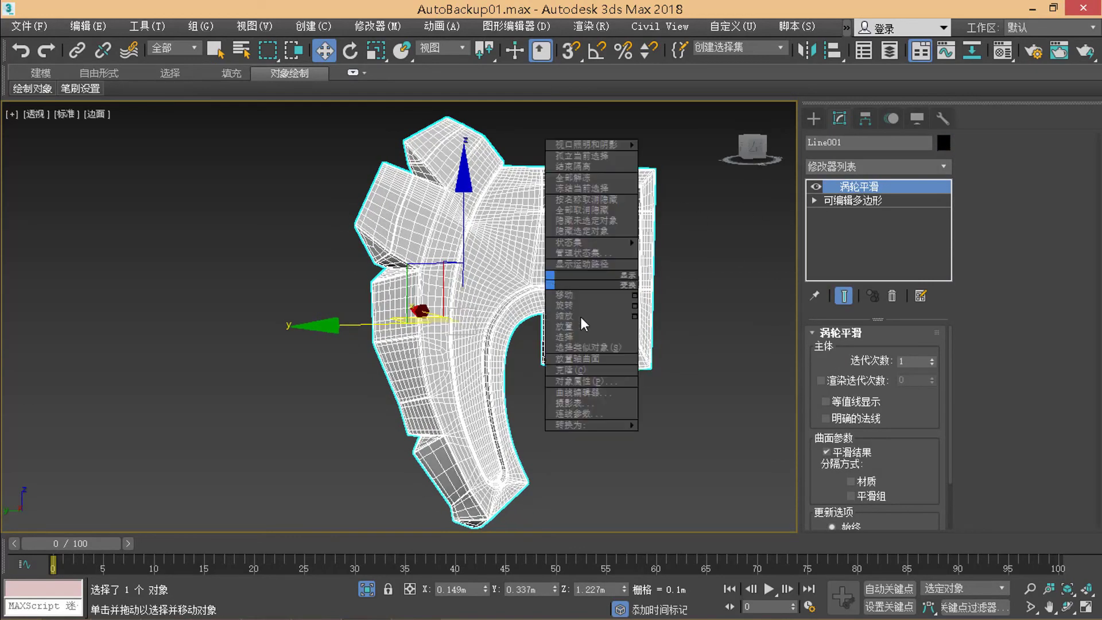
{"action": "left_click", "coordinate": [596, 464]}
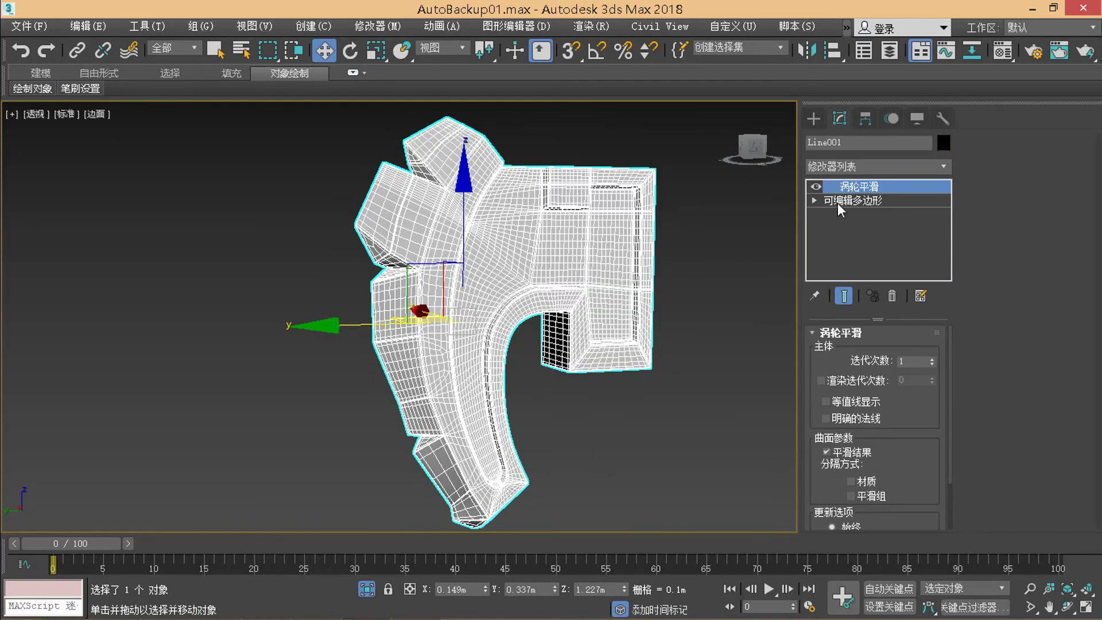
{"action": "left_click", "coordinate": [578, 432]}
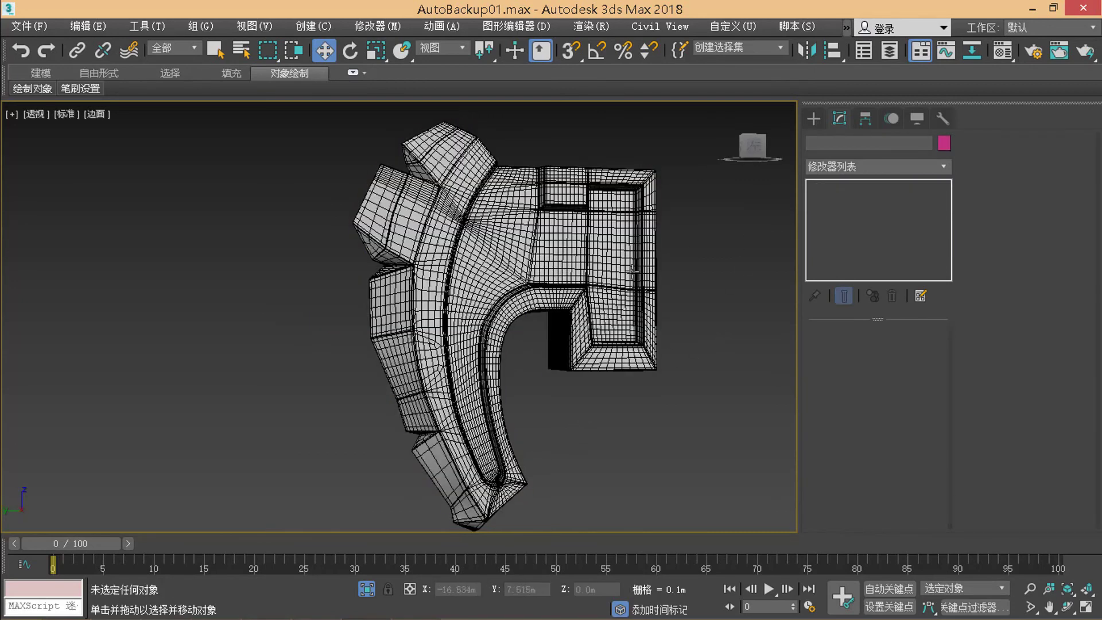
{"action": "left_click", "coordinate": [573, 242]}
{"action": "left_click", "coordinate": [852, 200]}
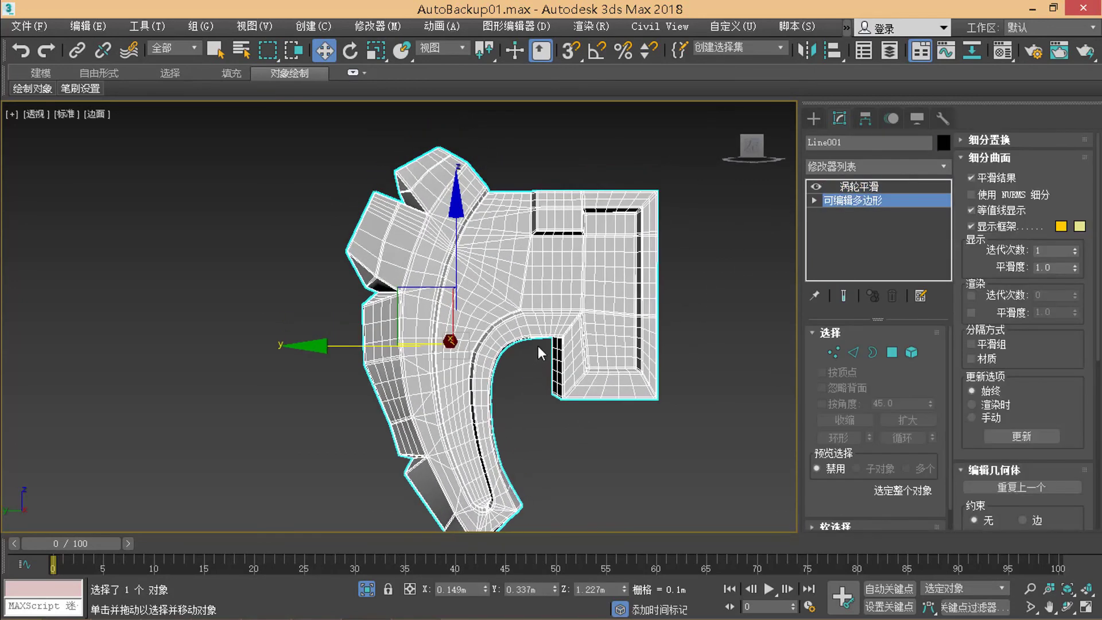
Step: Orbit and pan around Line001 to inspect the smoothed mesh
{"action": "mouse_move", "coordinate": [435, 383]}
{"action": "middle_mouse_down", "text": "alt"}
{"action": "mouse_move", "coordinate": [434, 338]}
{"action": "mouse_move", "coordinate": [438, 364]}
{"action": "mouse_move", "coordinate": [467, 330]}
{"action": "mouse_move", "coordinate": [450, 374]}
{"action": "mouse_move", "coordinate": [462, 358]}
{"action": "mouse_move", "coordinate": [510, 414]}
{"action": "middle_mouse_up", "text": "alt"}
{"action": "key", "text": "ctrl+d"}
{"action": "left_click", "coordinate": [428, 335]}
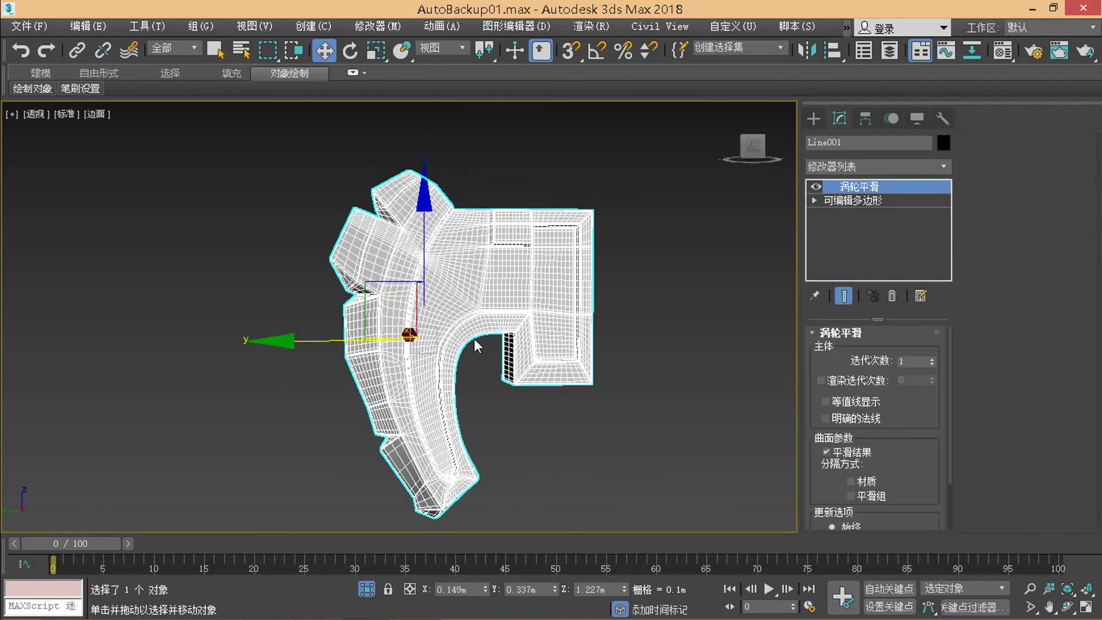
{"action": "middle_click_drag", "start_coordinate": [491, 316], "coordinate": [505, 282]}
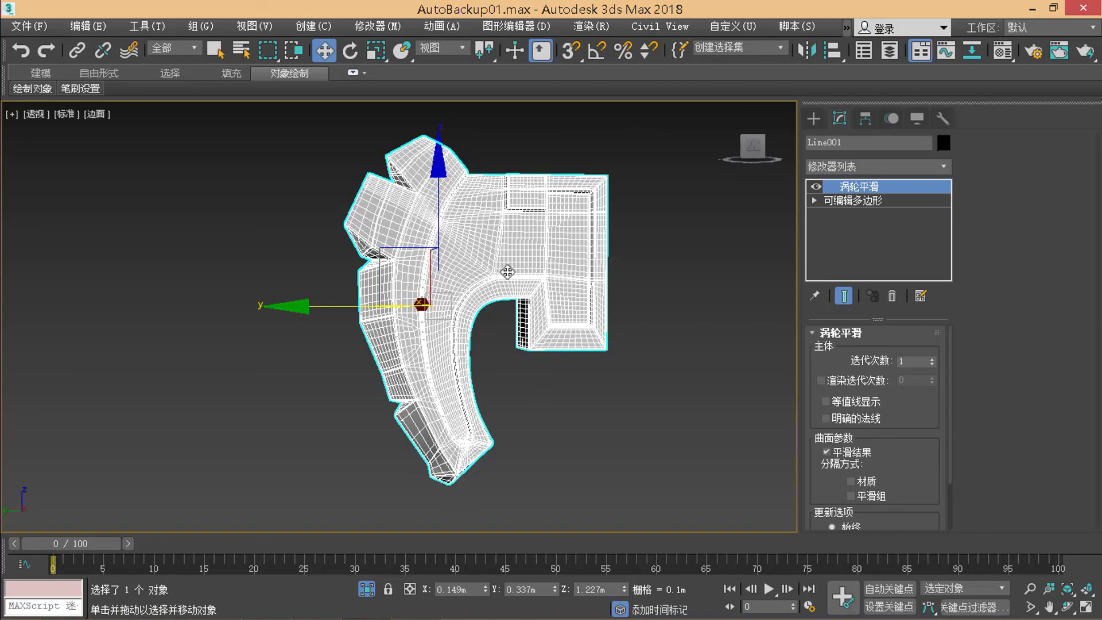
{"action": "mouse_move", "coordinate": [507, 328]}
{"action": "middle_mouse_down", "text": "alt"}
{"action": "mouse_move", "coordinate": [526, 311]}
{"action": "mouse_move", "coordinate": [484, 343]}
{"action": "mouse_move", "coordinate": [517, 286]}
{"action": "mouse_move", "coordinate": [504, 330]}
{"action": "middle_mouse_up", "text": "alt"}
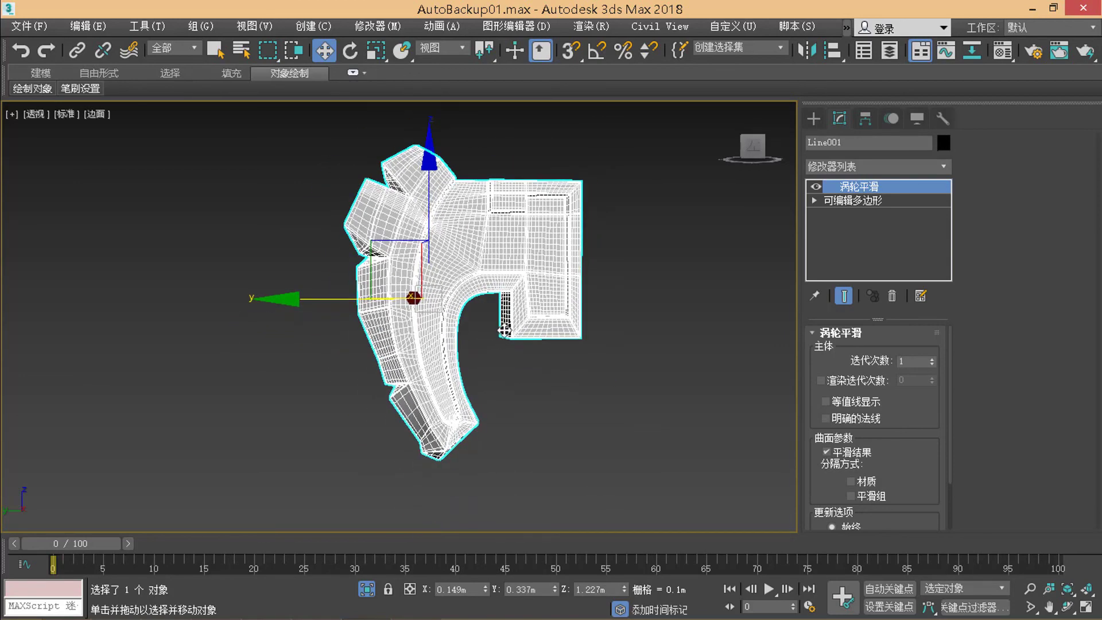